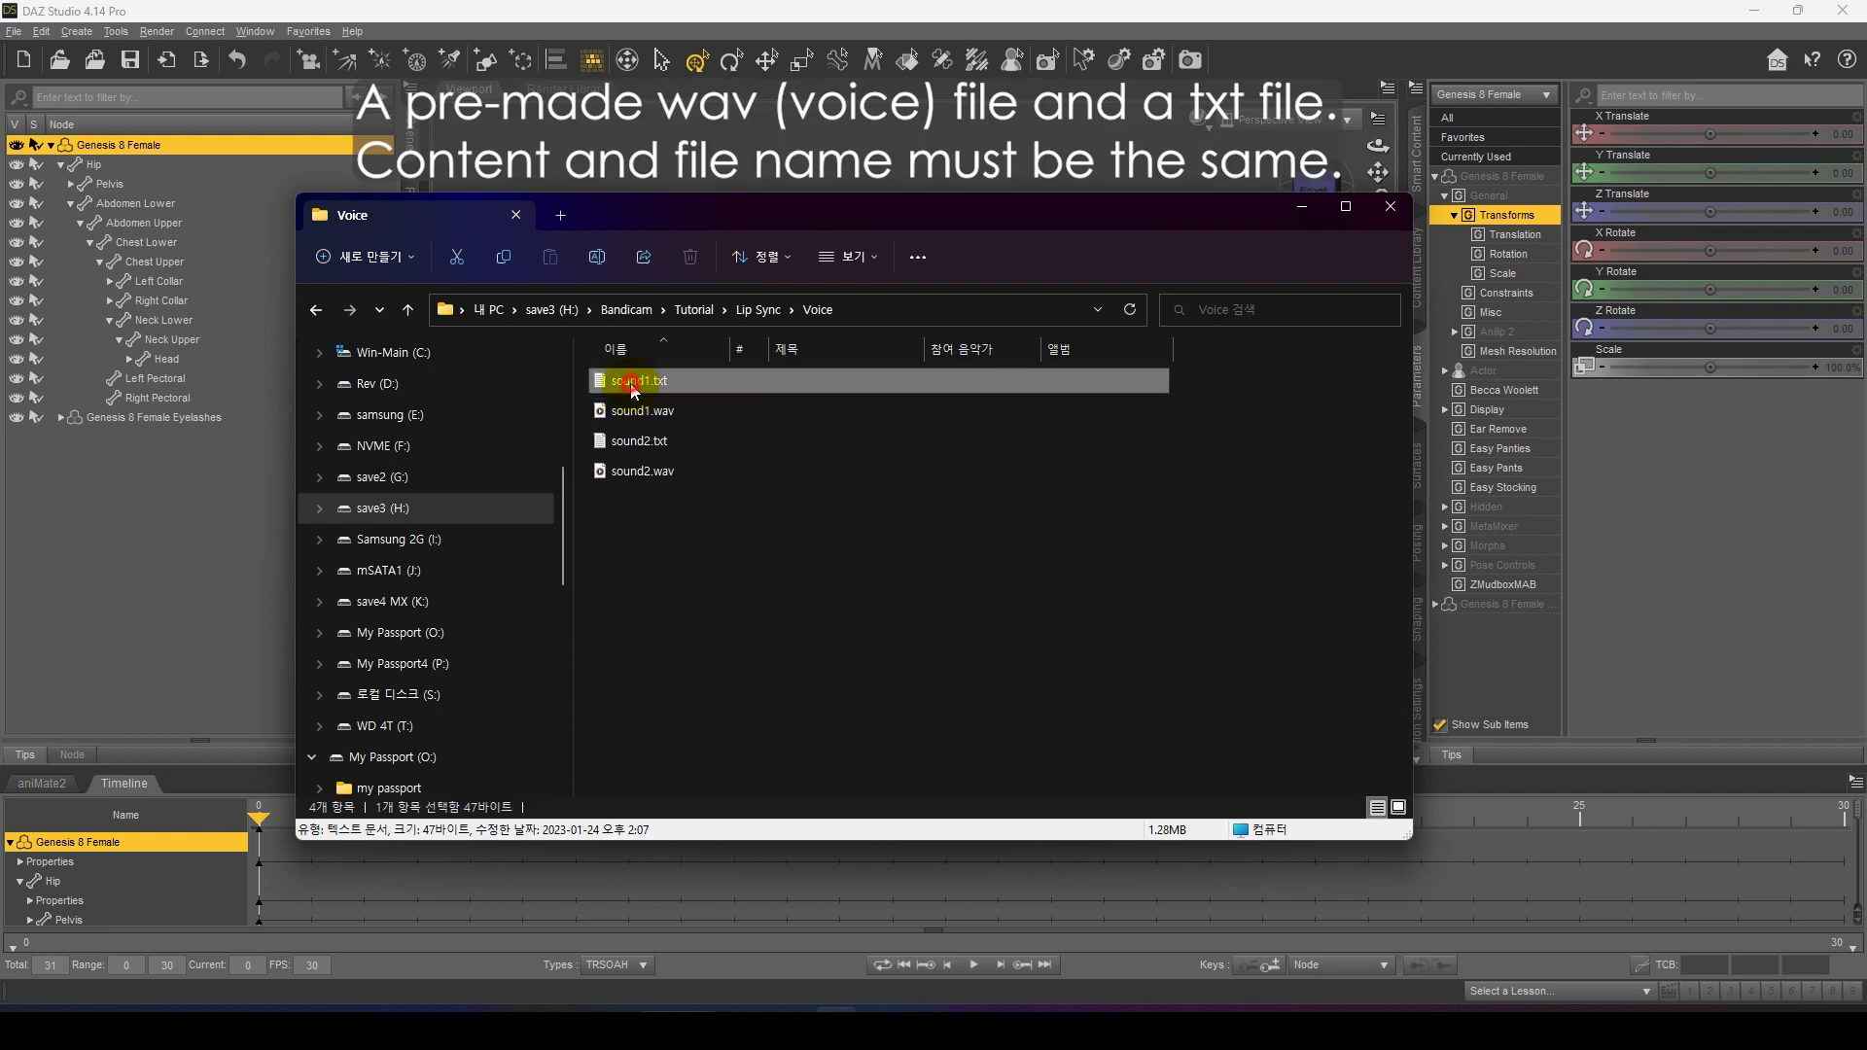
Step: Read the text in sound1.txt and play the matching sound1.wav voice recording
{"action": "double_click", "coordinate": [630, 384]}
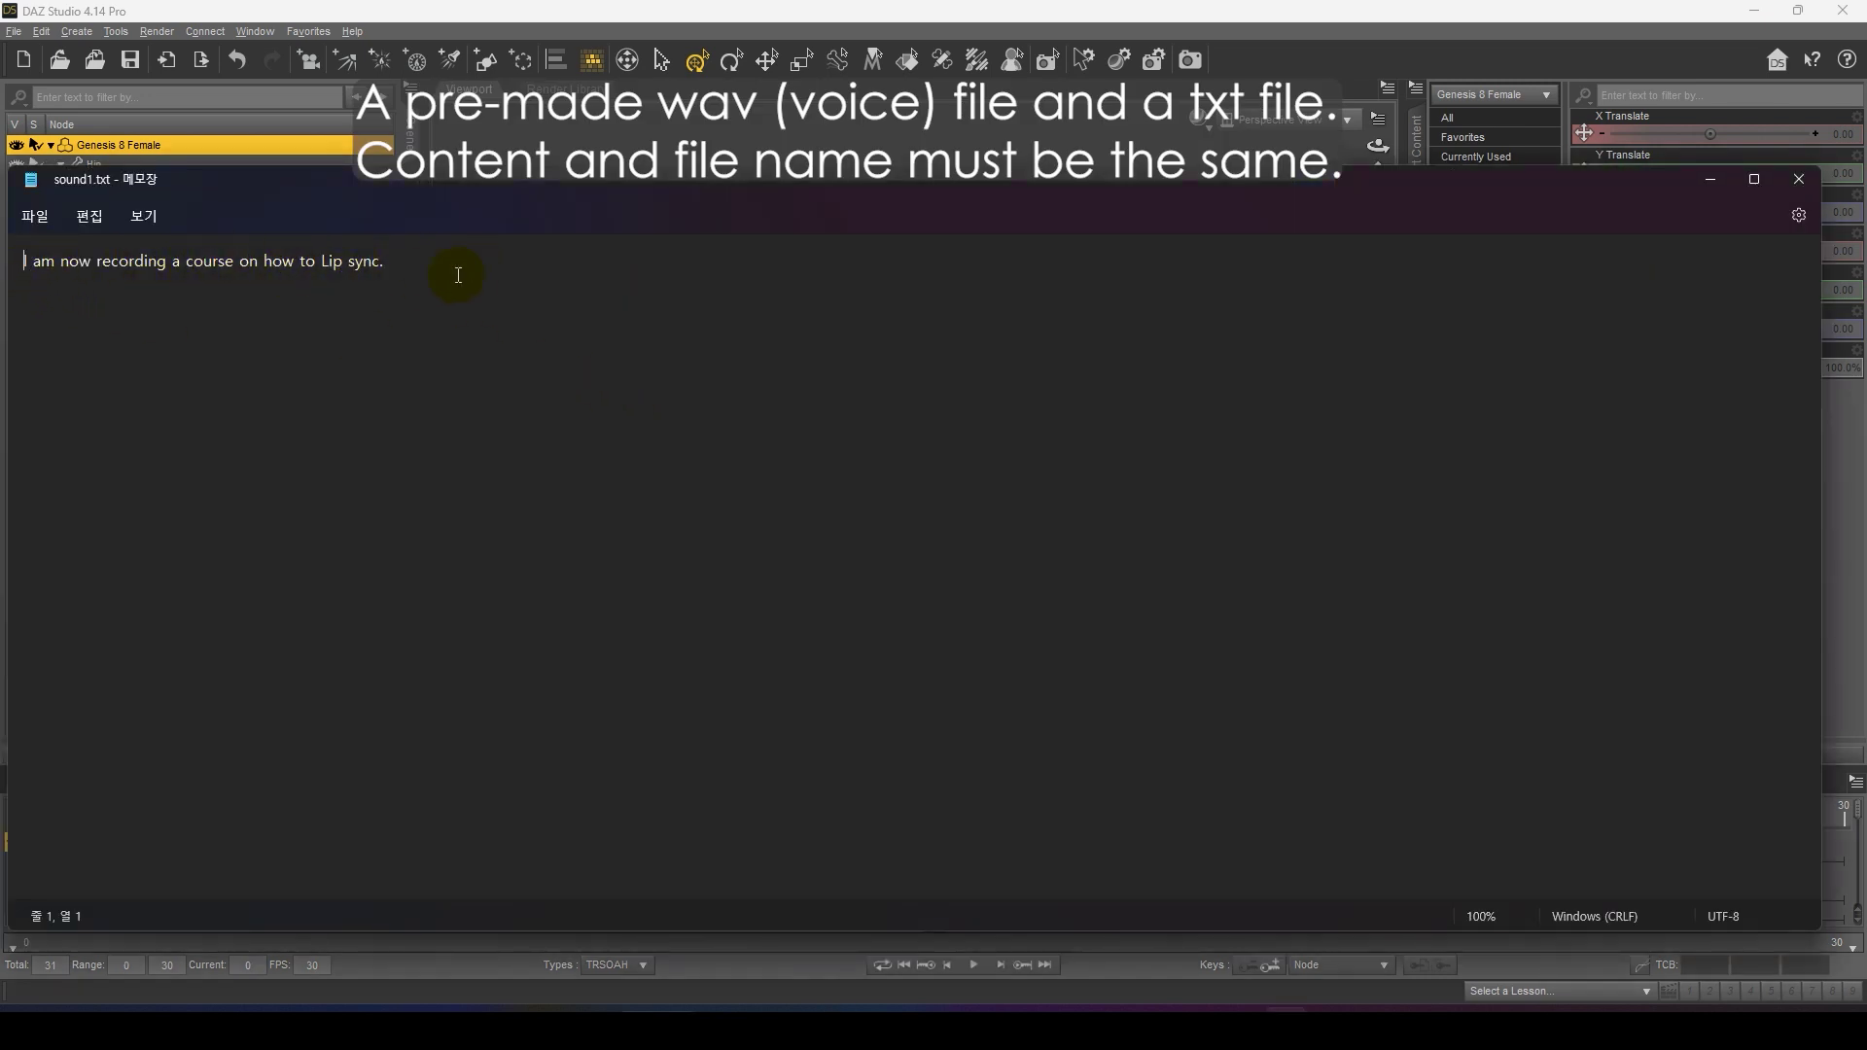
{"action": "left_click", "coordinate": [1795, 185]}
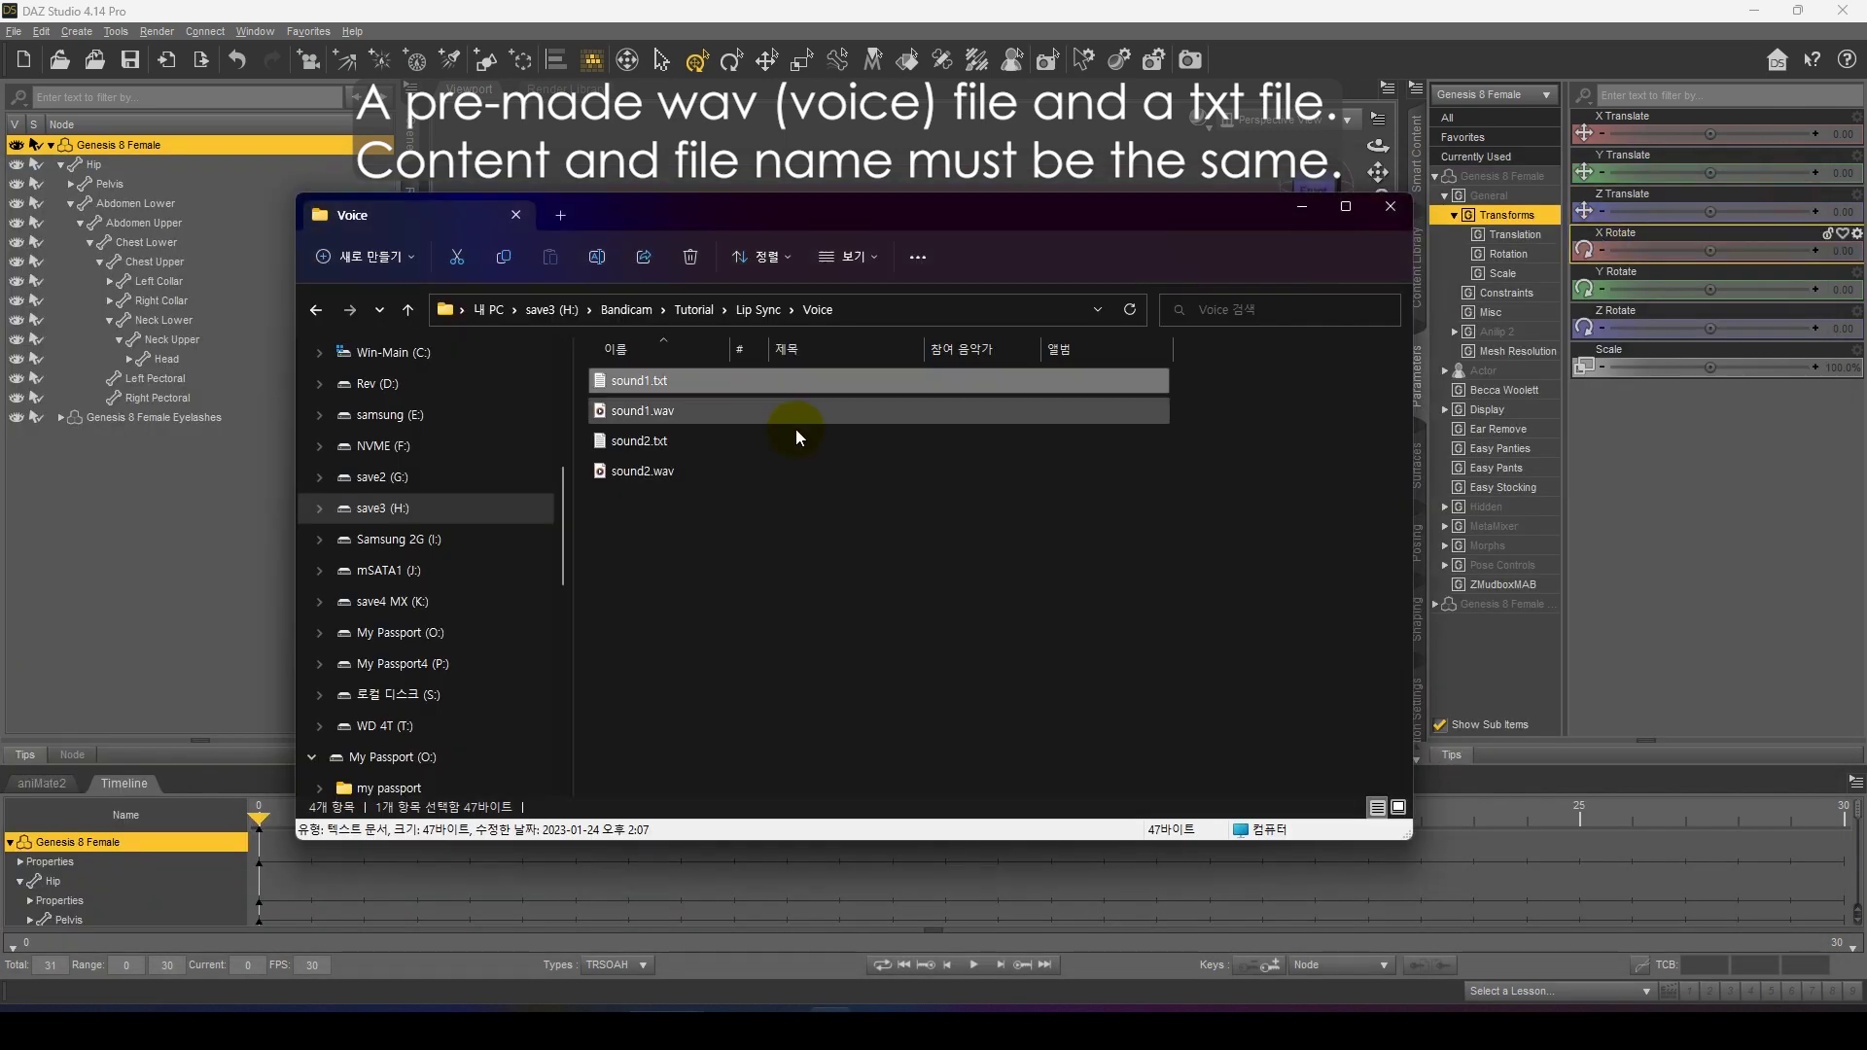
{"action": "left_click", "coordinate": [644, 413]}
{"action": "double_click", "coordinate": [642, 412]}
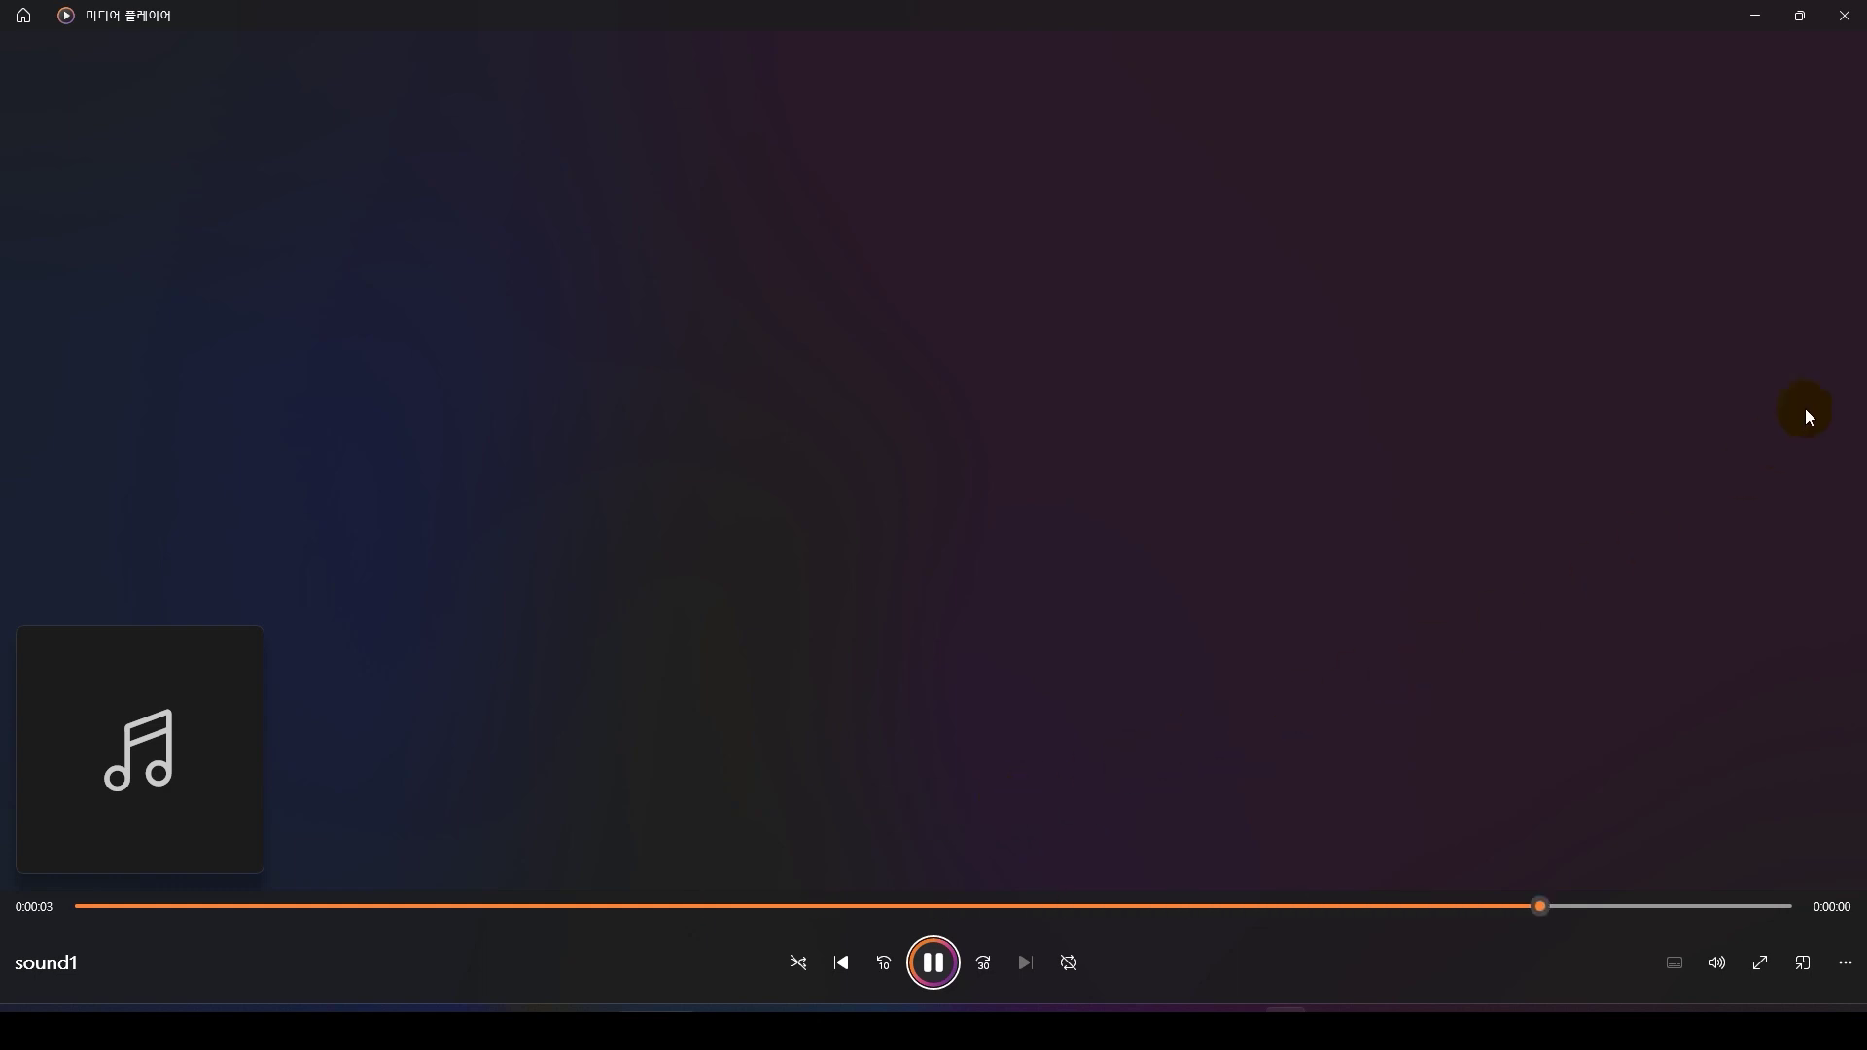
{"action": "left_click", "coordinate": [1845, 17]}
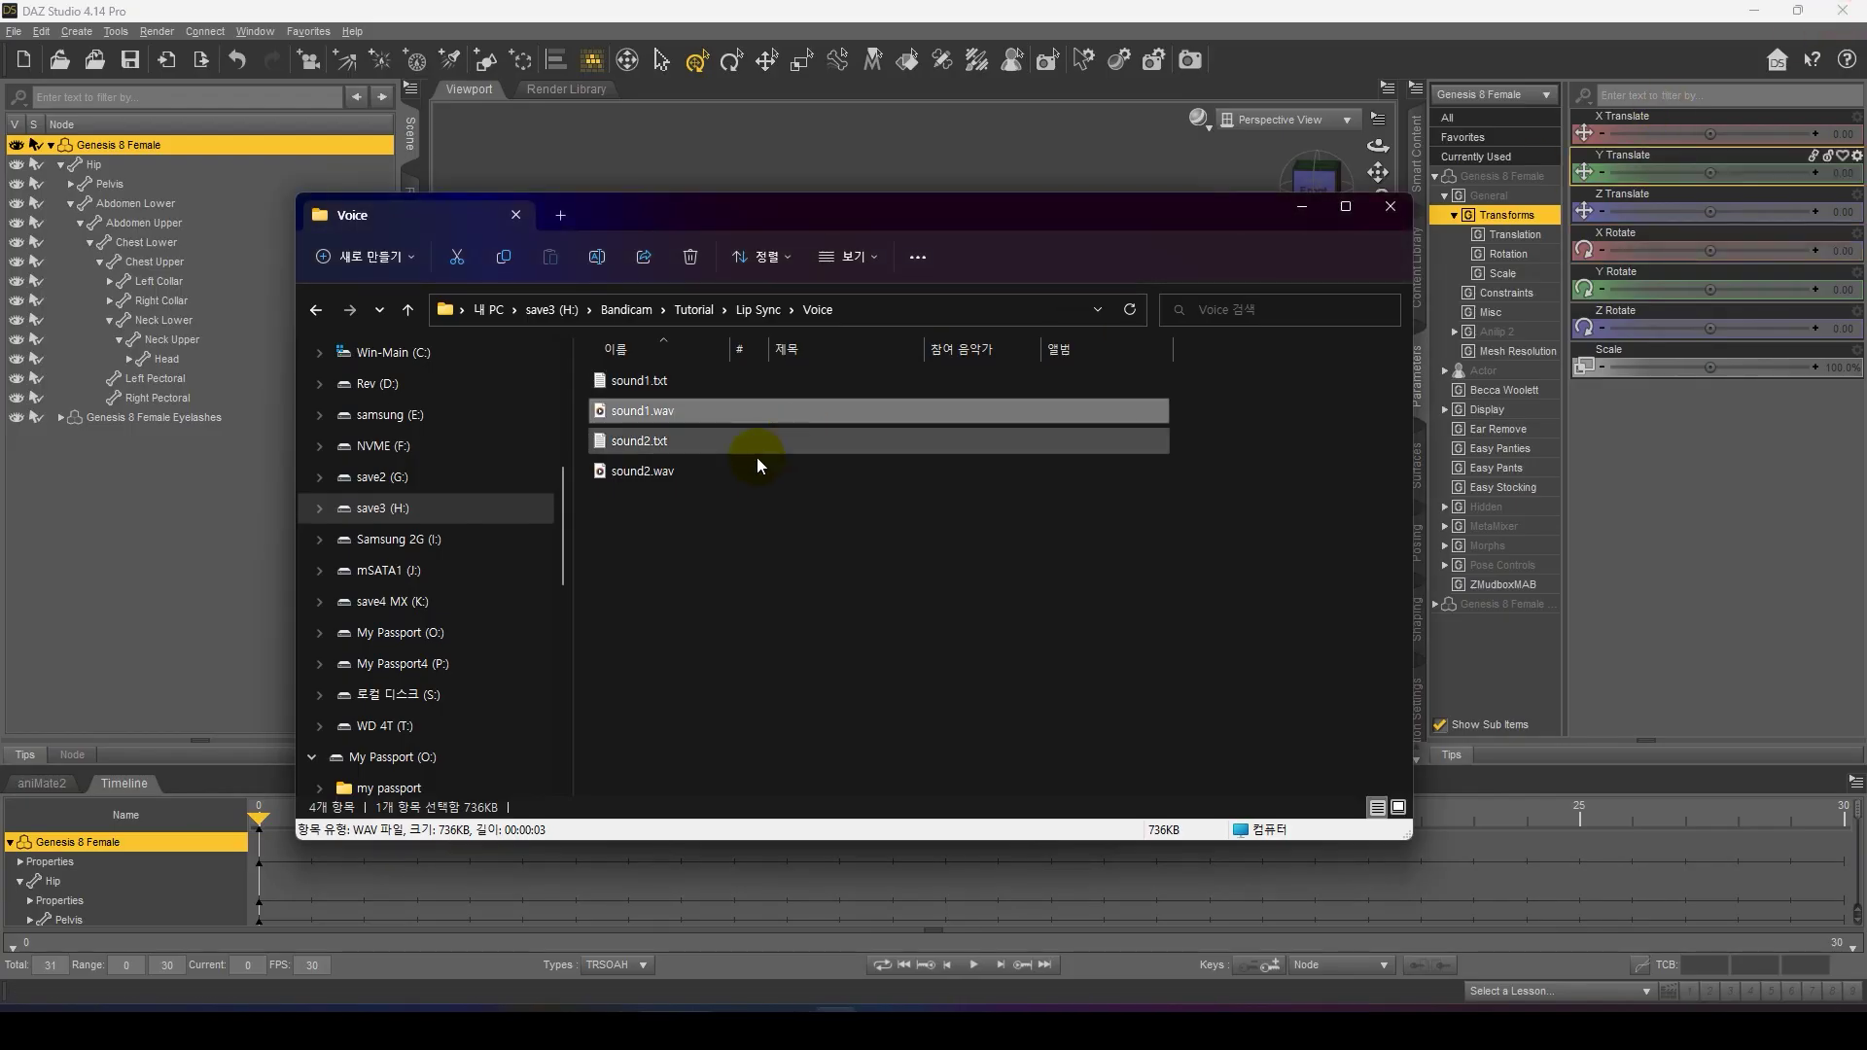
Step: Select Genesis 8 Female in DAZ Studio and display the Lip Sync pane, enlarged with its details expanded
{"action": "left_click", "coordinate": [164, 578]}
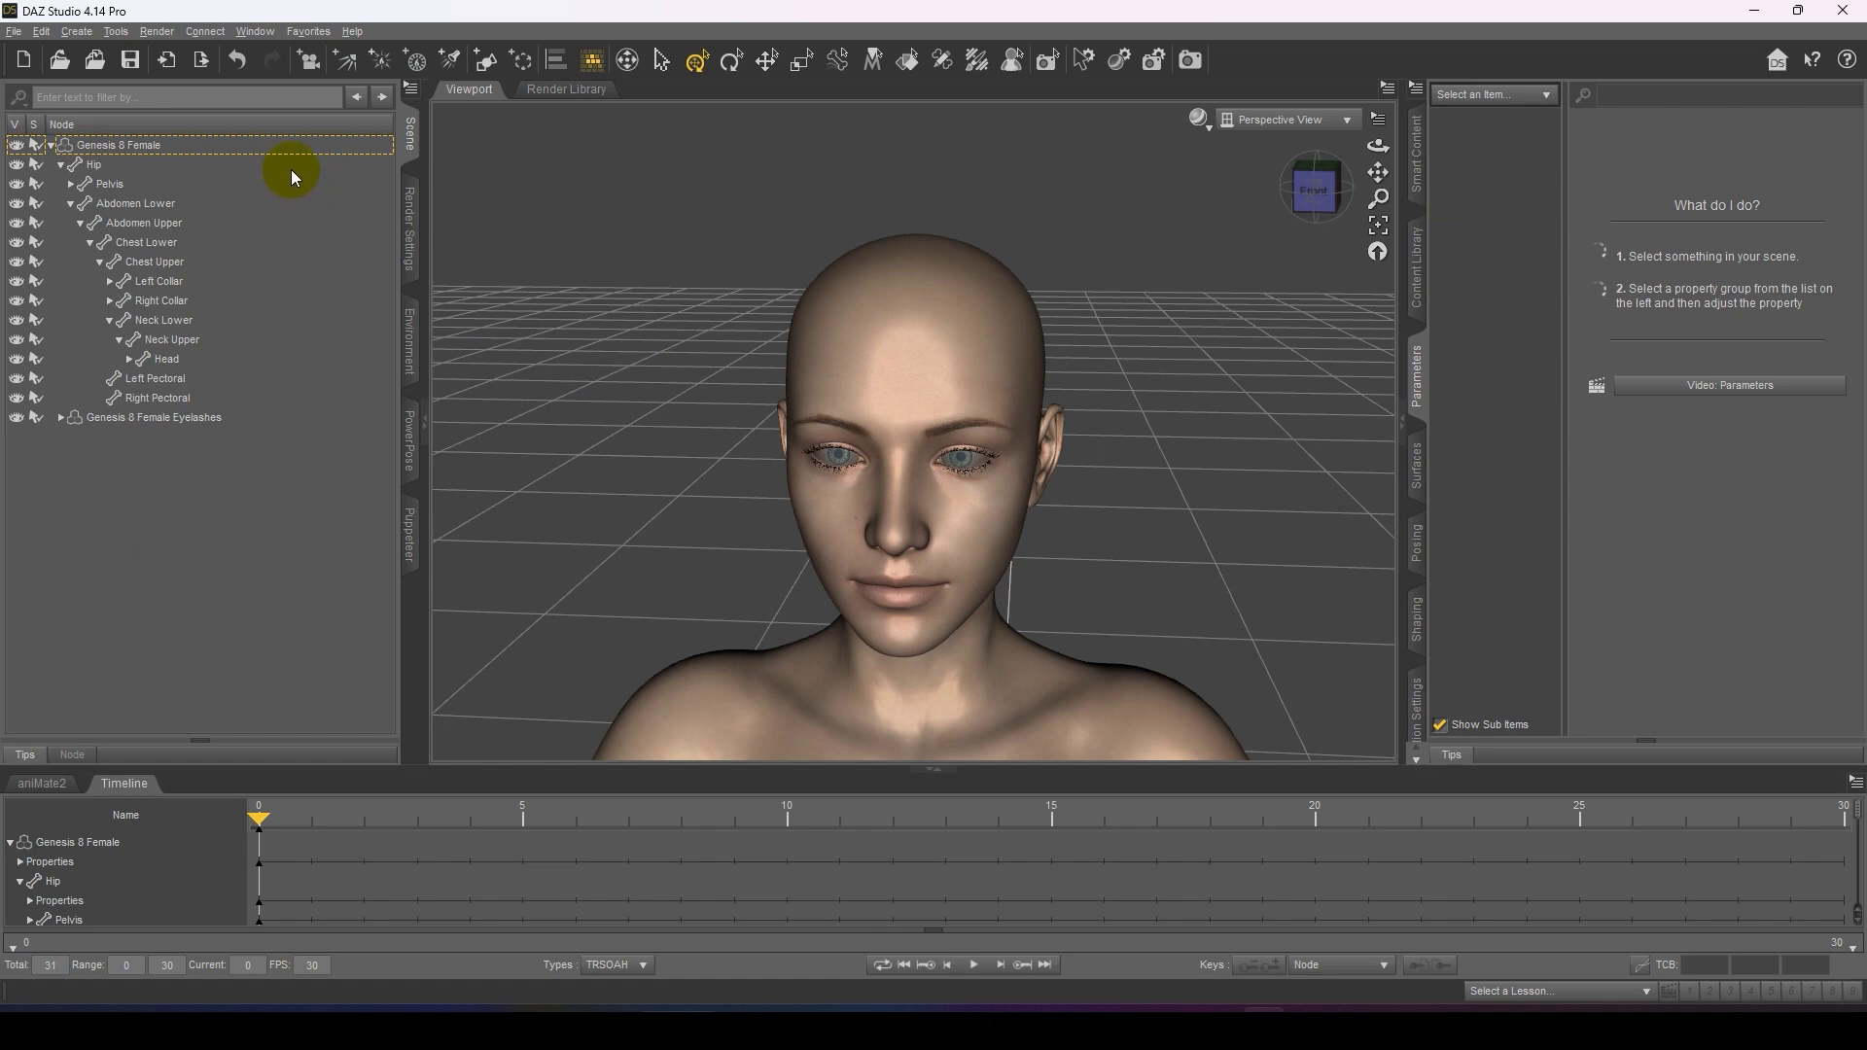
{"action": "left_click", "coordinate": [251, 146]}
{"action": "left_click", "coordinate": [253, 32]}
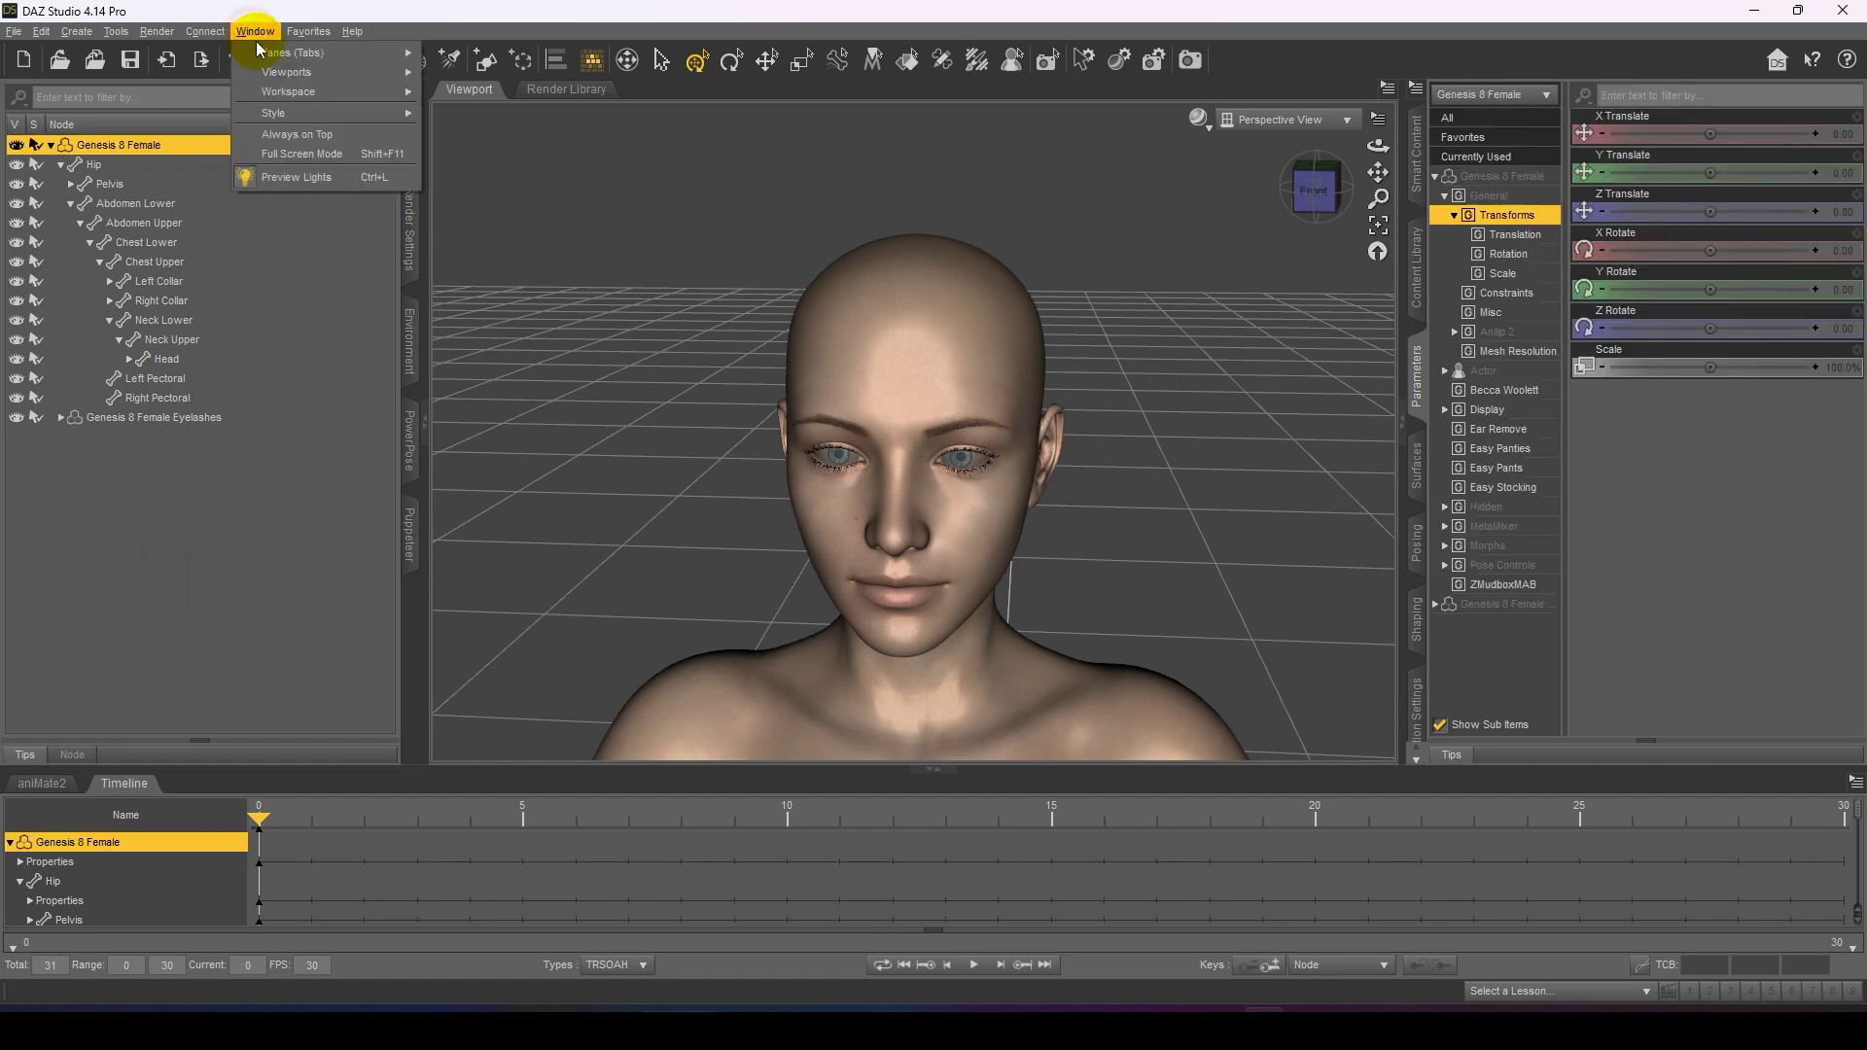
{"action": "mouse_move", "coordinate": [264, 53]}
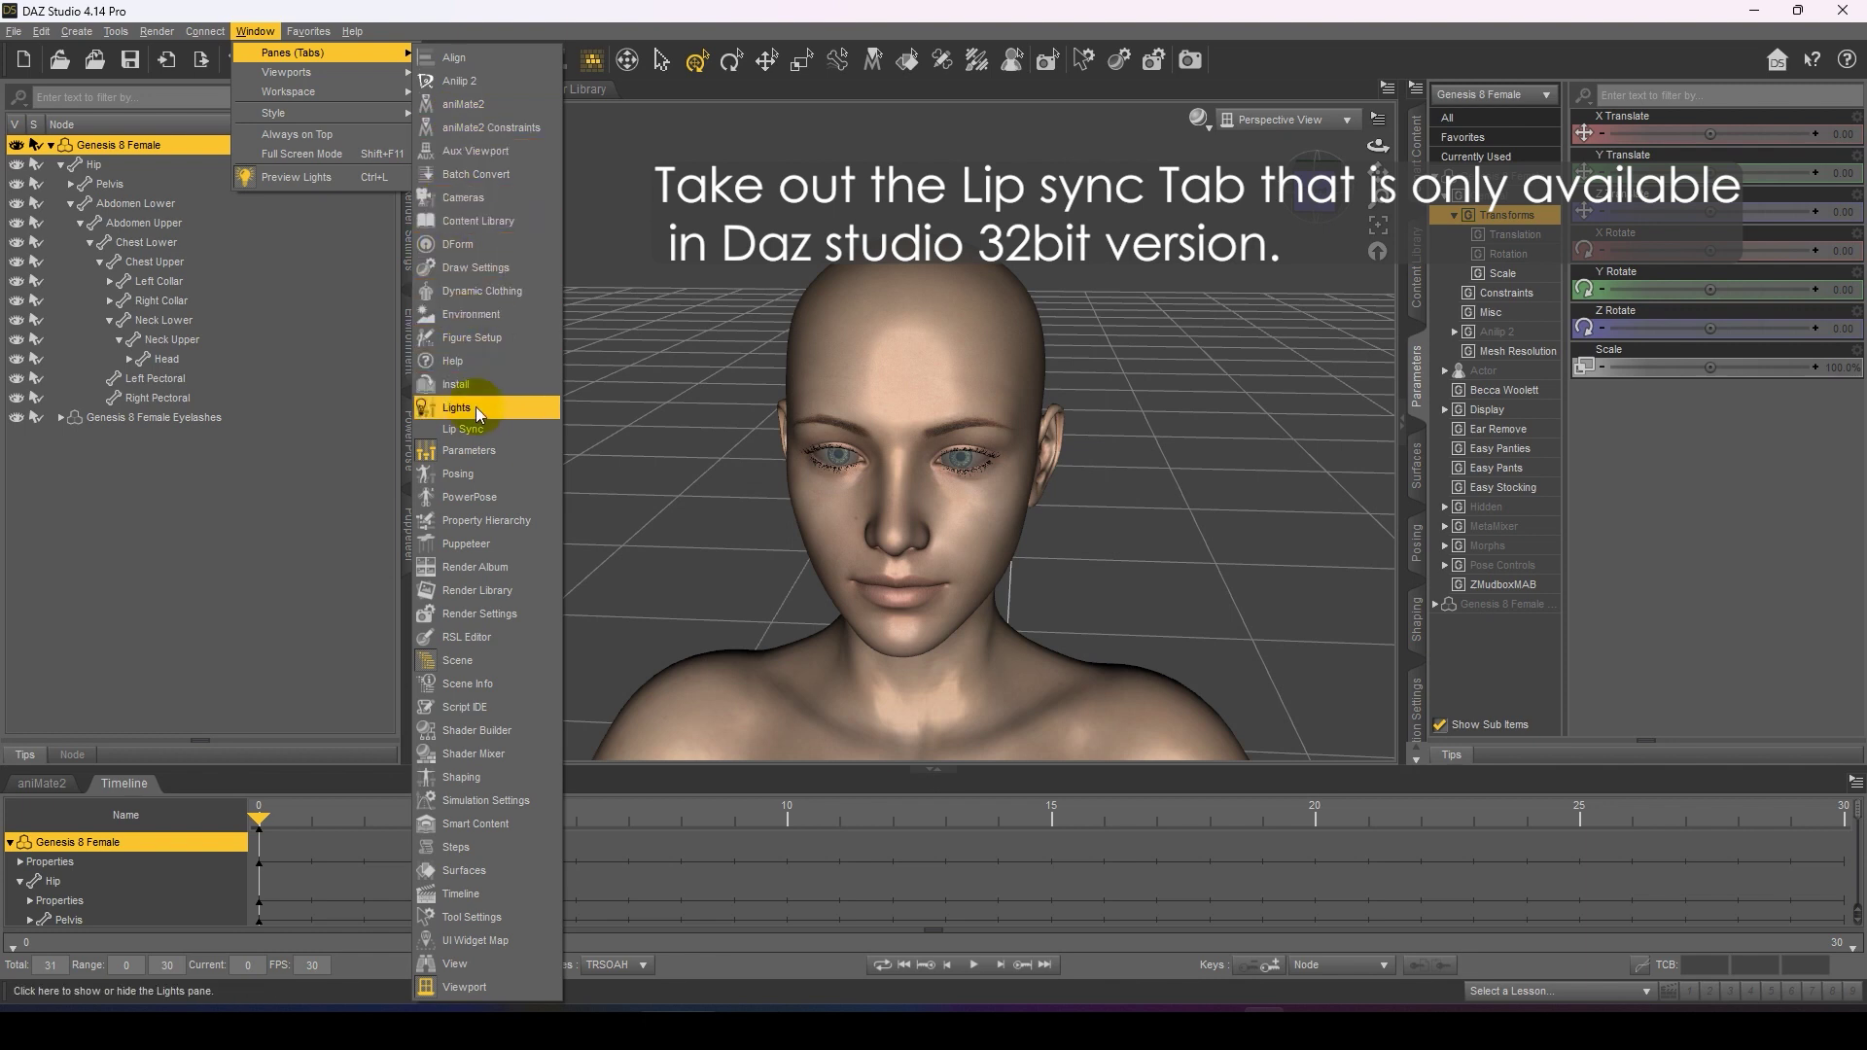
{"action": "left_click", "coordinate": [475, 430]}
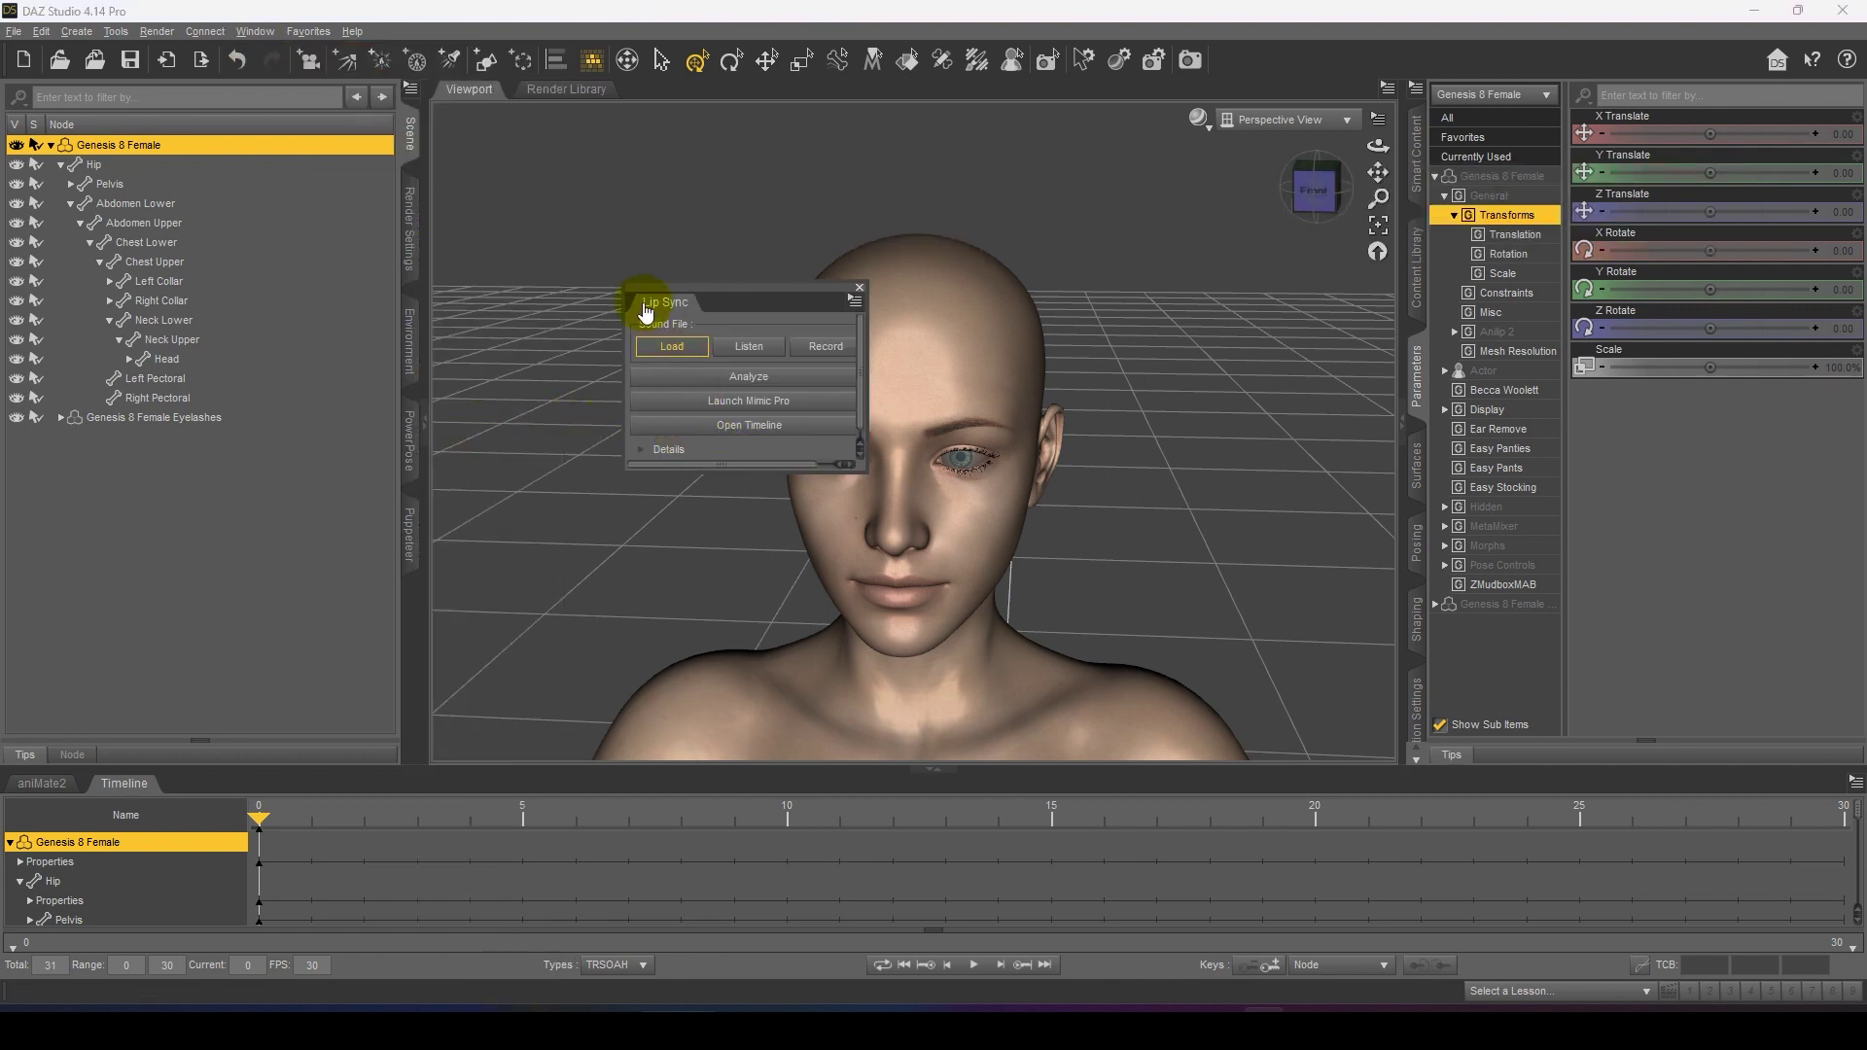
{"action": "left_click_drag", "start_coordinate": [621, 281], "coordinate": [58, 134]}
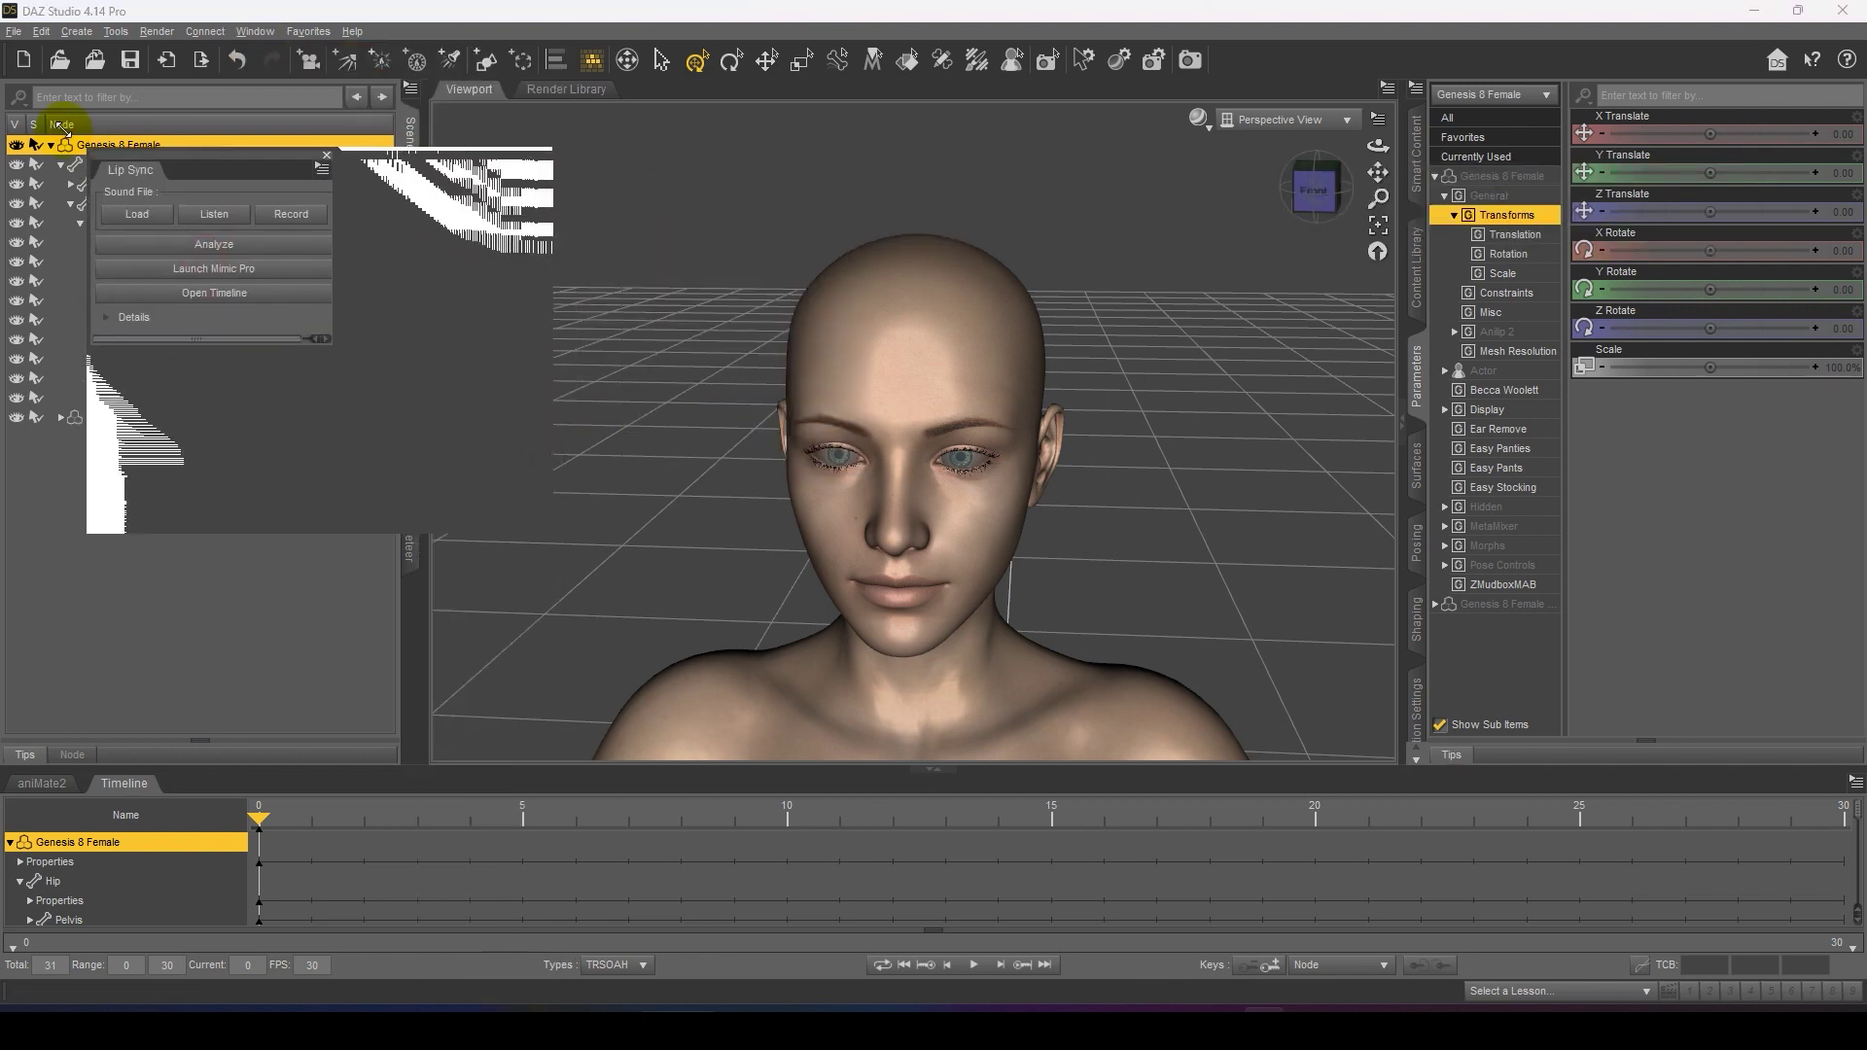
{"action": "left_click_drag", "start_coordinate": [547, 529], "coordinate": [609, 586]}
{"action": "left_click", "coordinate": [72, 288]}
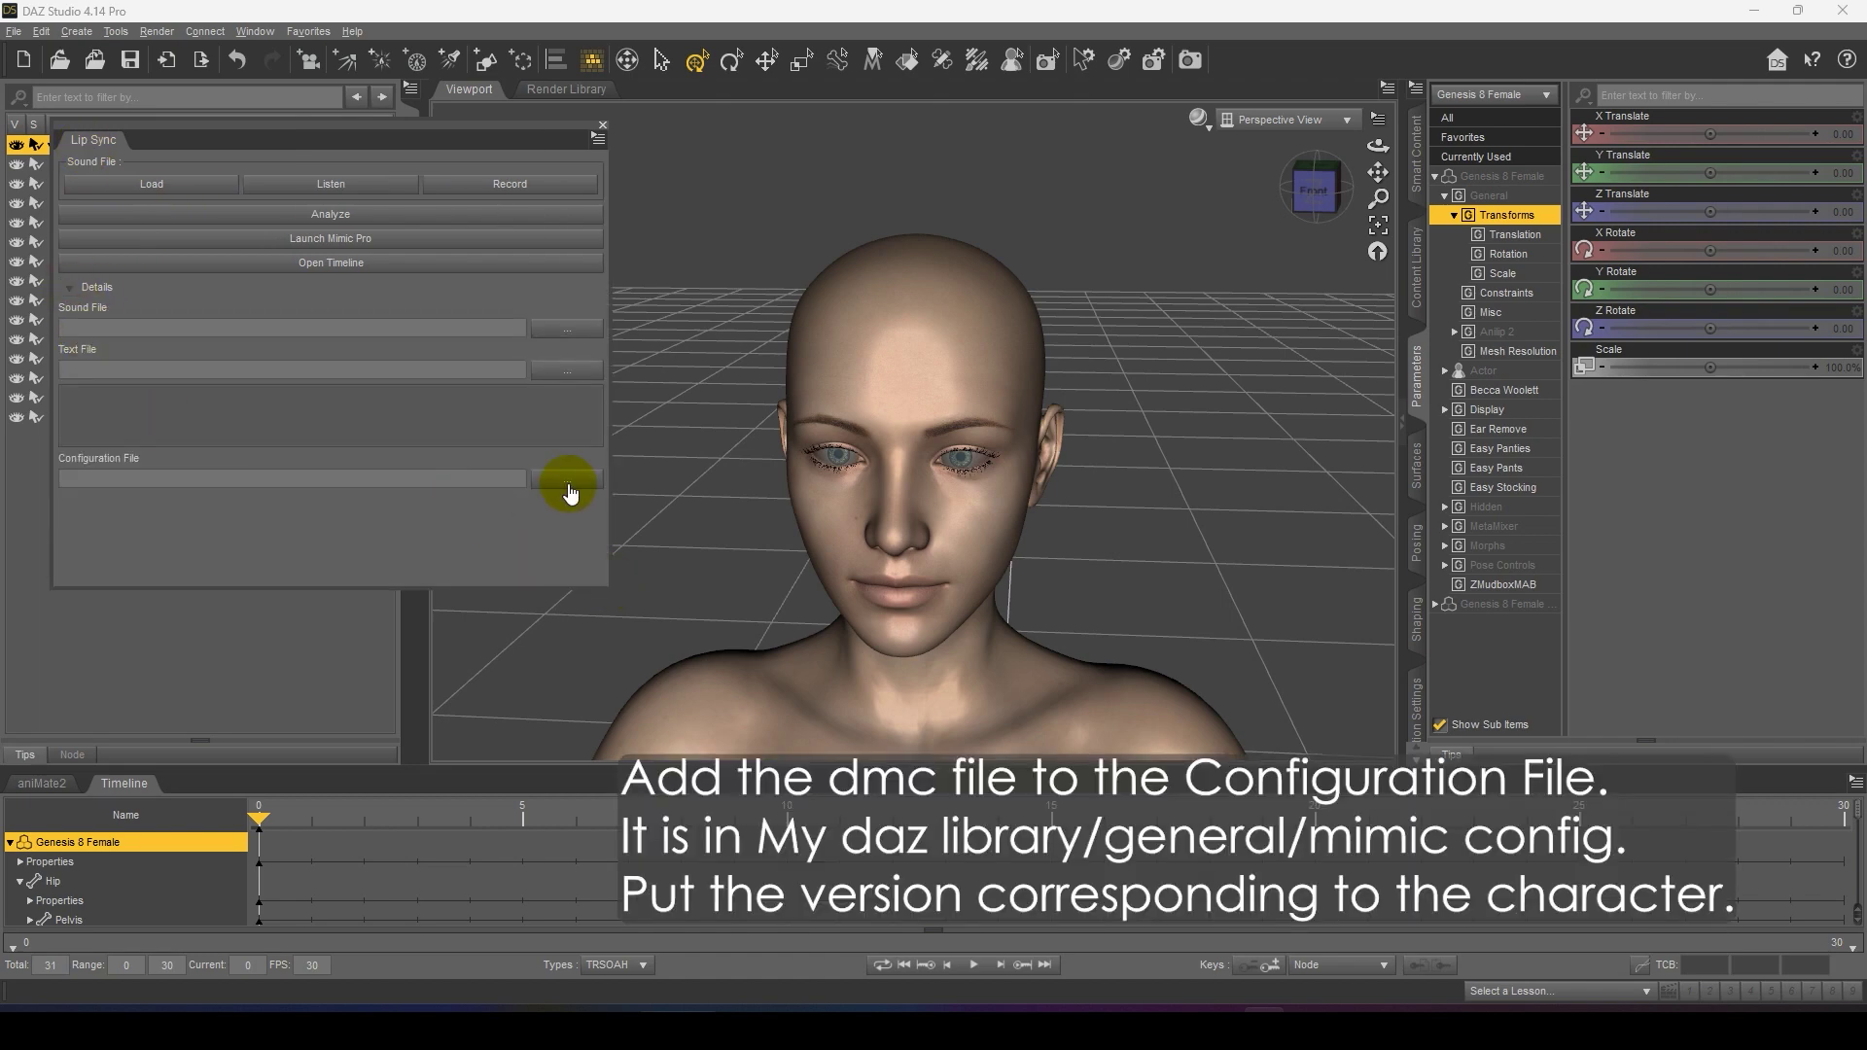
Step: Load Genesis8.dmc from Daz Library/General/Mimic Configs as the lip sync configuration file
{"action": "left_click", "coordinate": [569, 482]}
{"action": "left_click", "coordinate": [546, 429]}
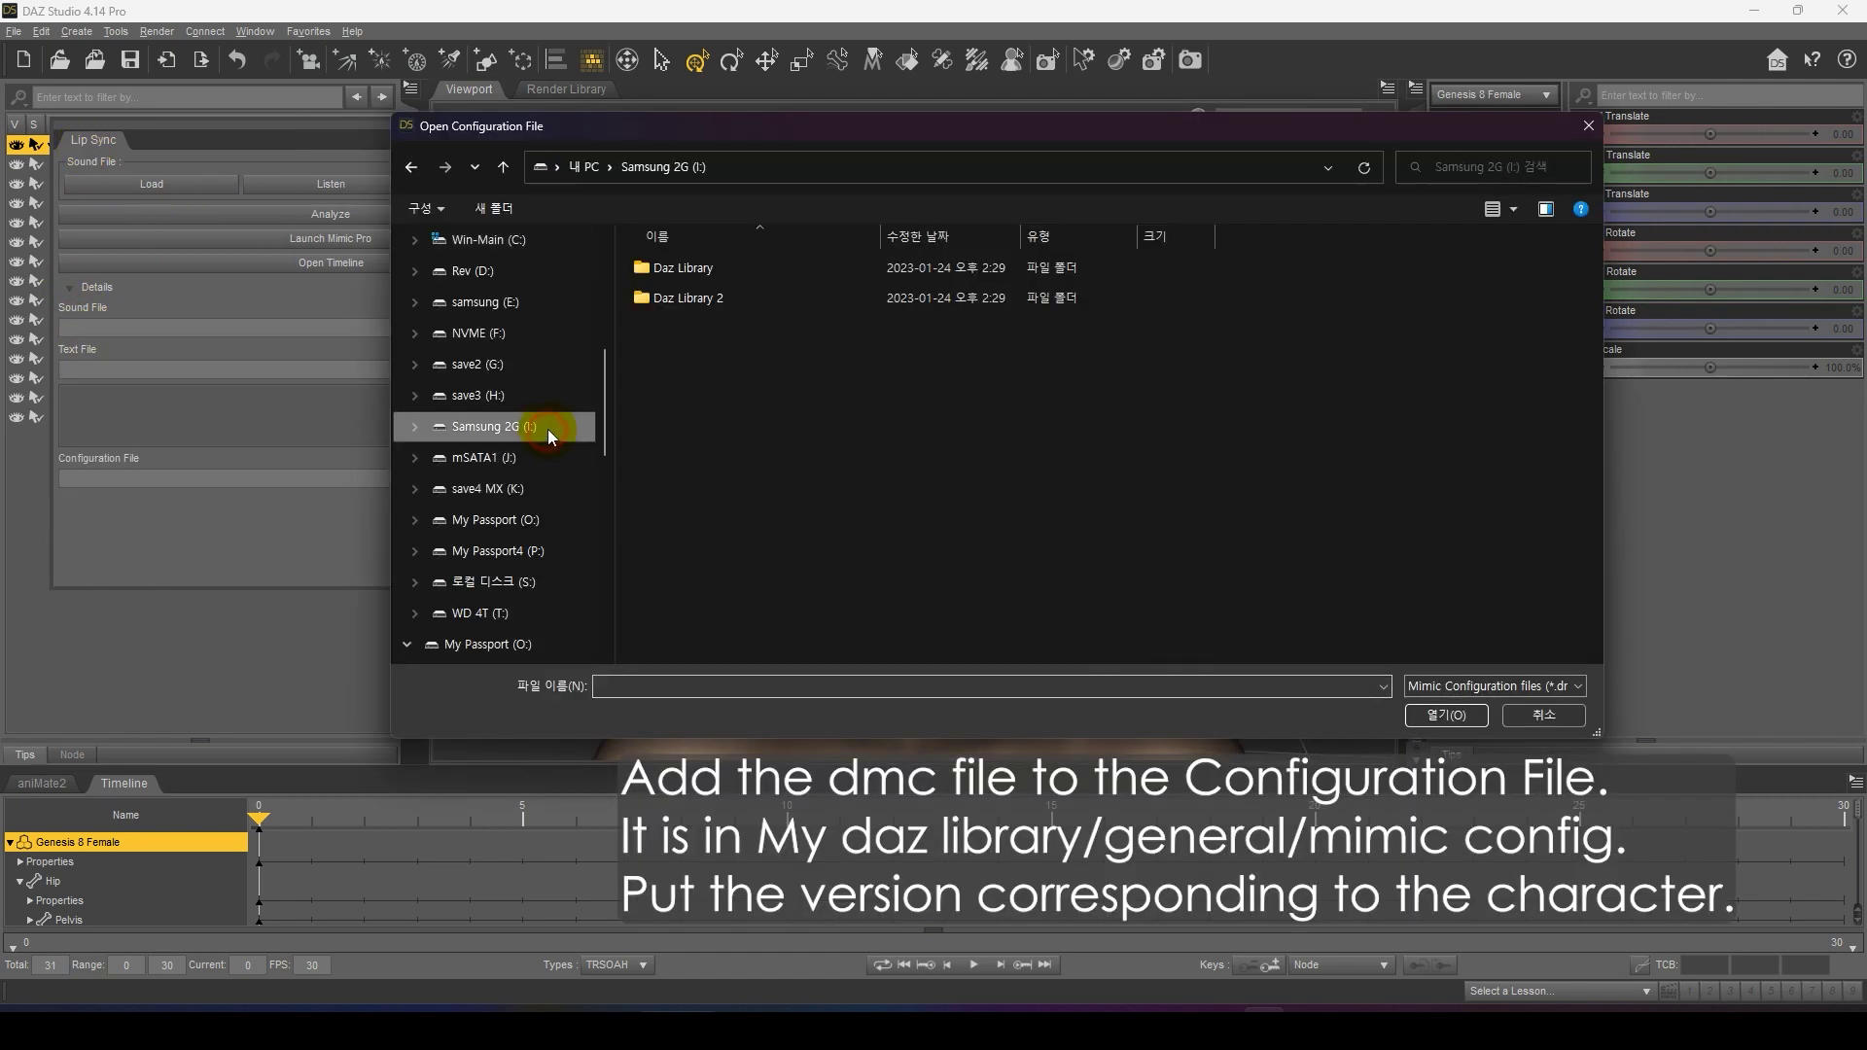
{"action": "double_click", "coordinate": [685, 266]}
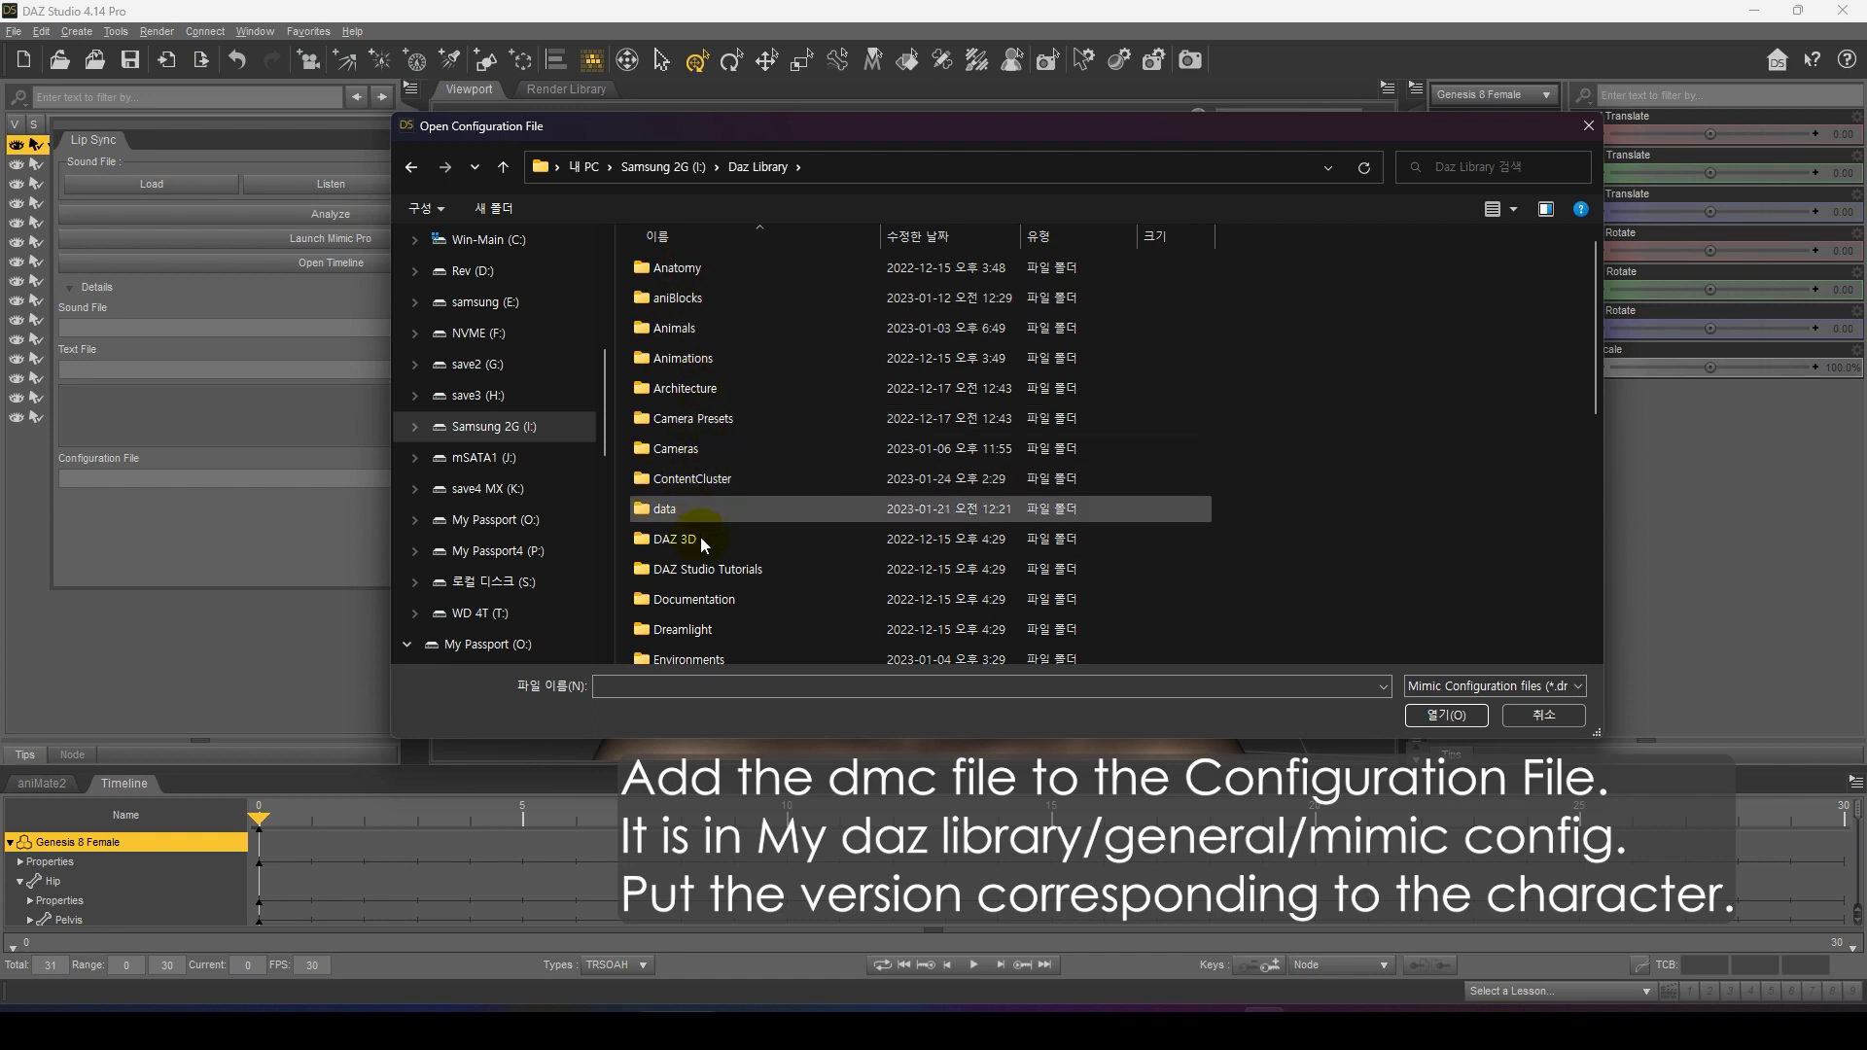
{"action": "scroll", "coordinate": [763, 570], "scroll_direction": "down", "scroll_amount": 1}
{"action": "double_click", "coordinate": [680, 560]}
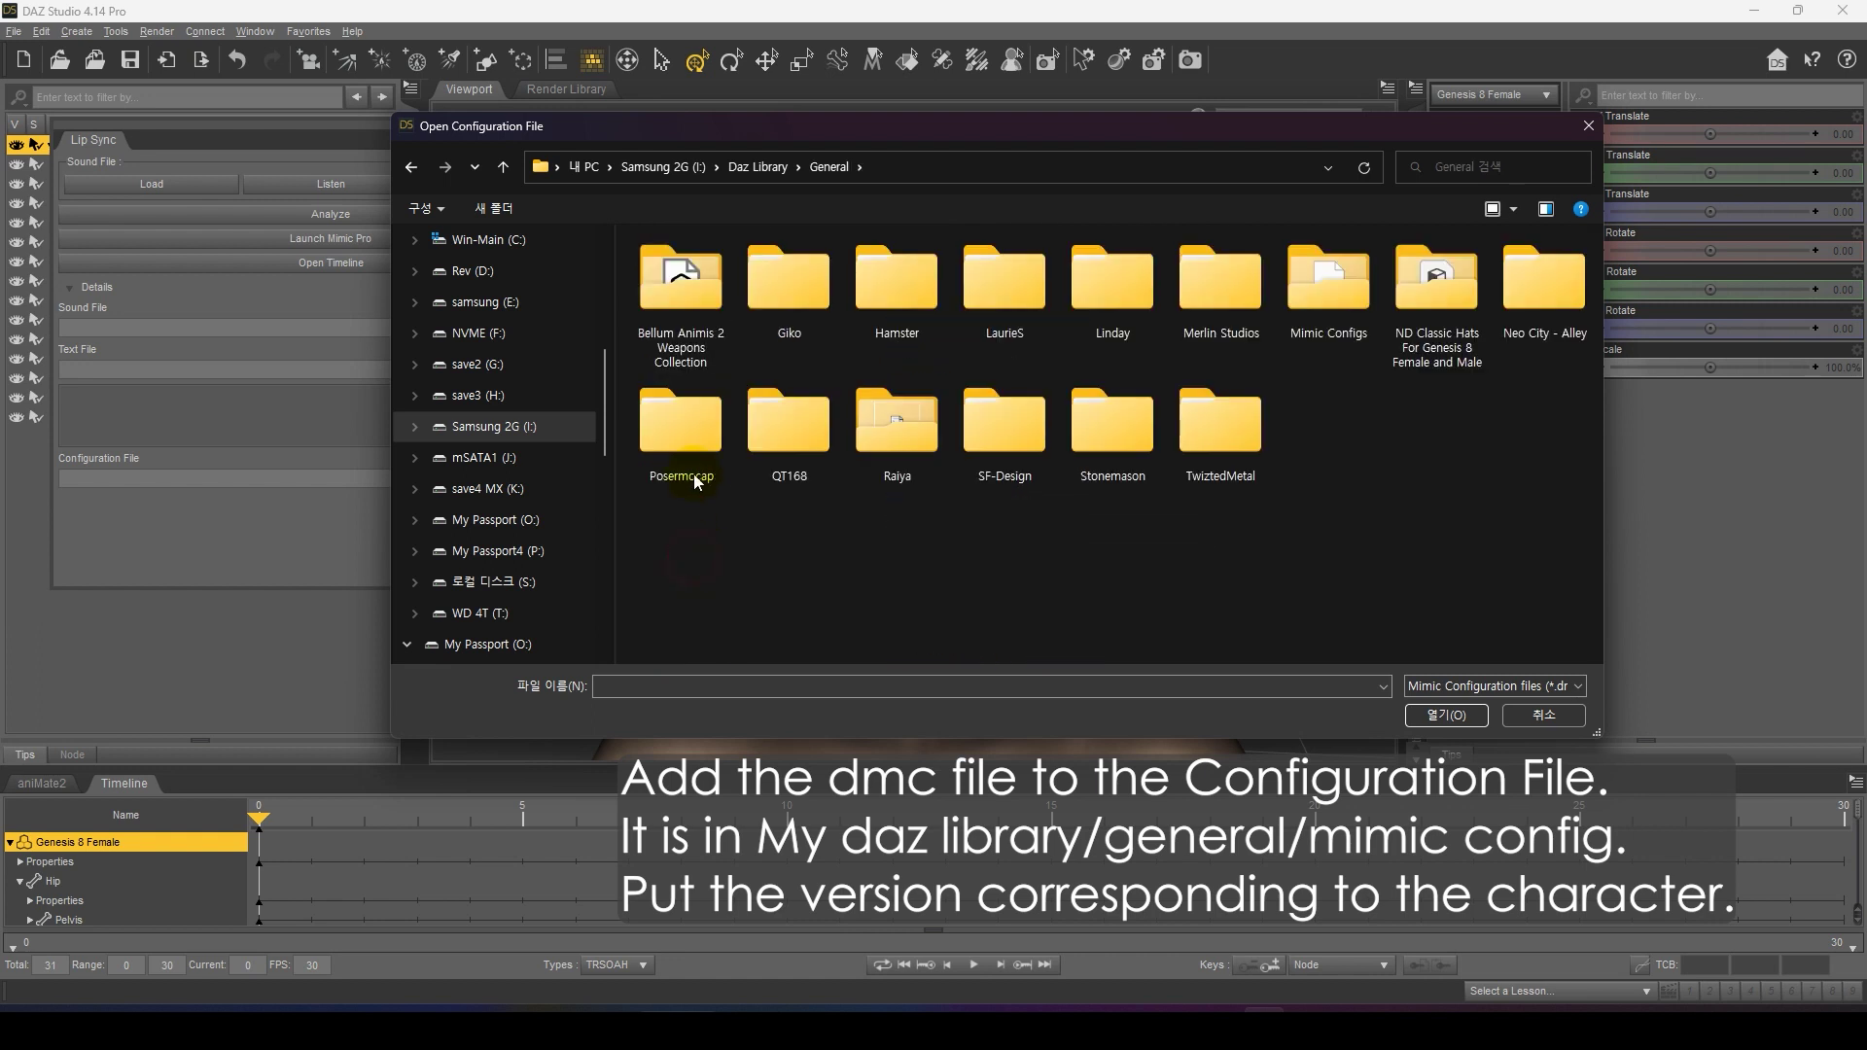
{"action": "double_click", "coordinate": [1310, 290]}
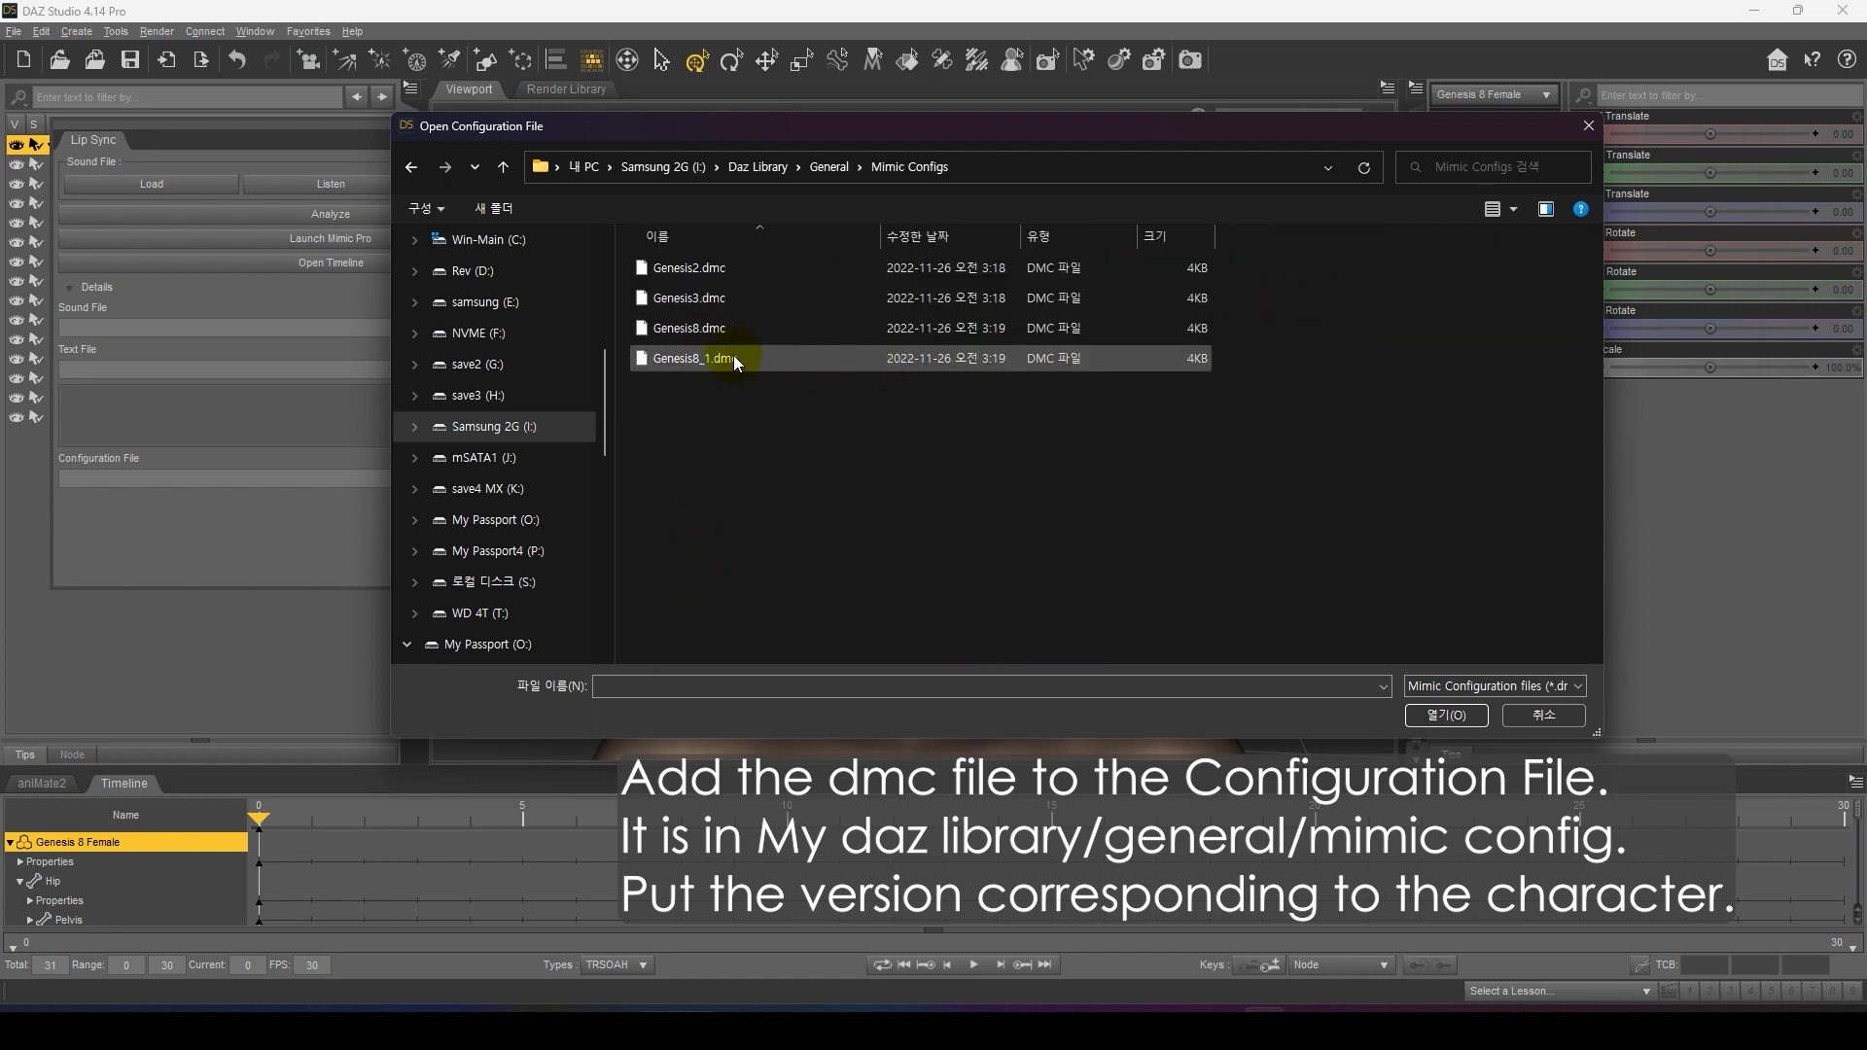
{"action": "left_click", "coordinate": [662, 335]}
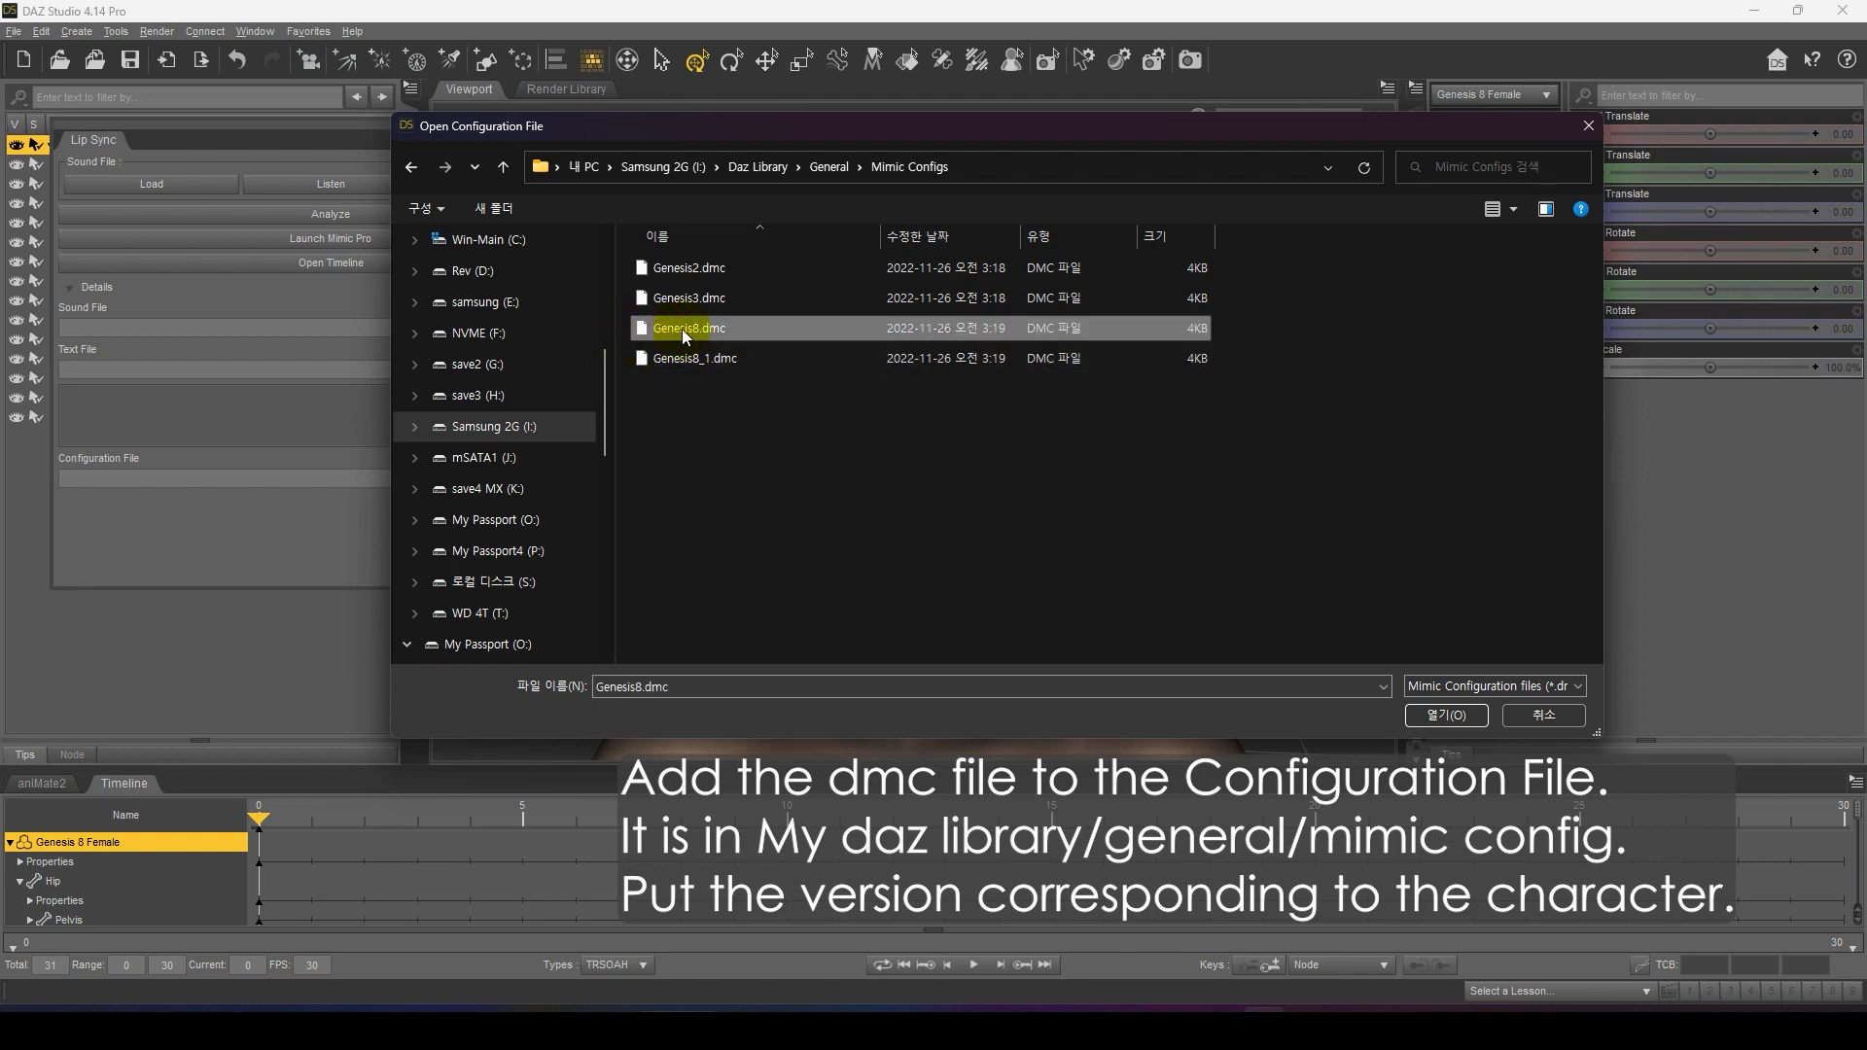
{"action": "double_click", "coordinate": [690, 326]}
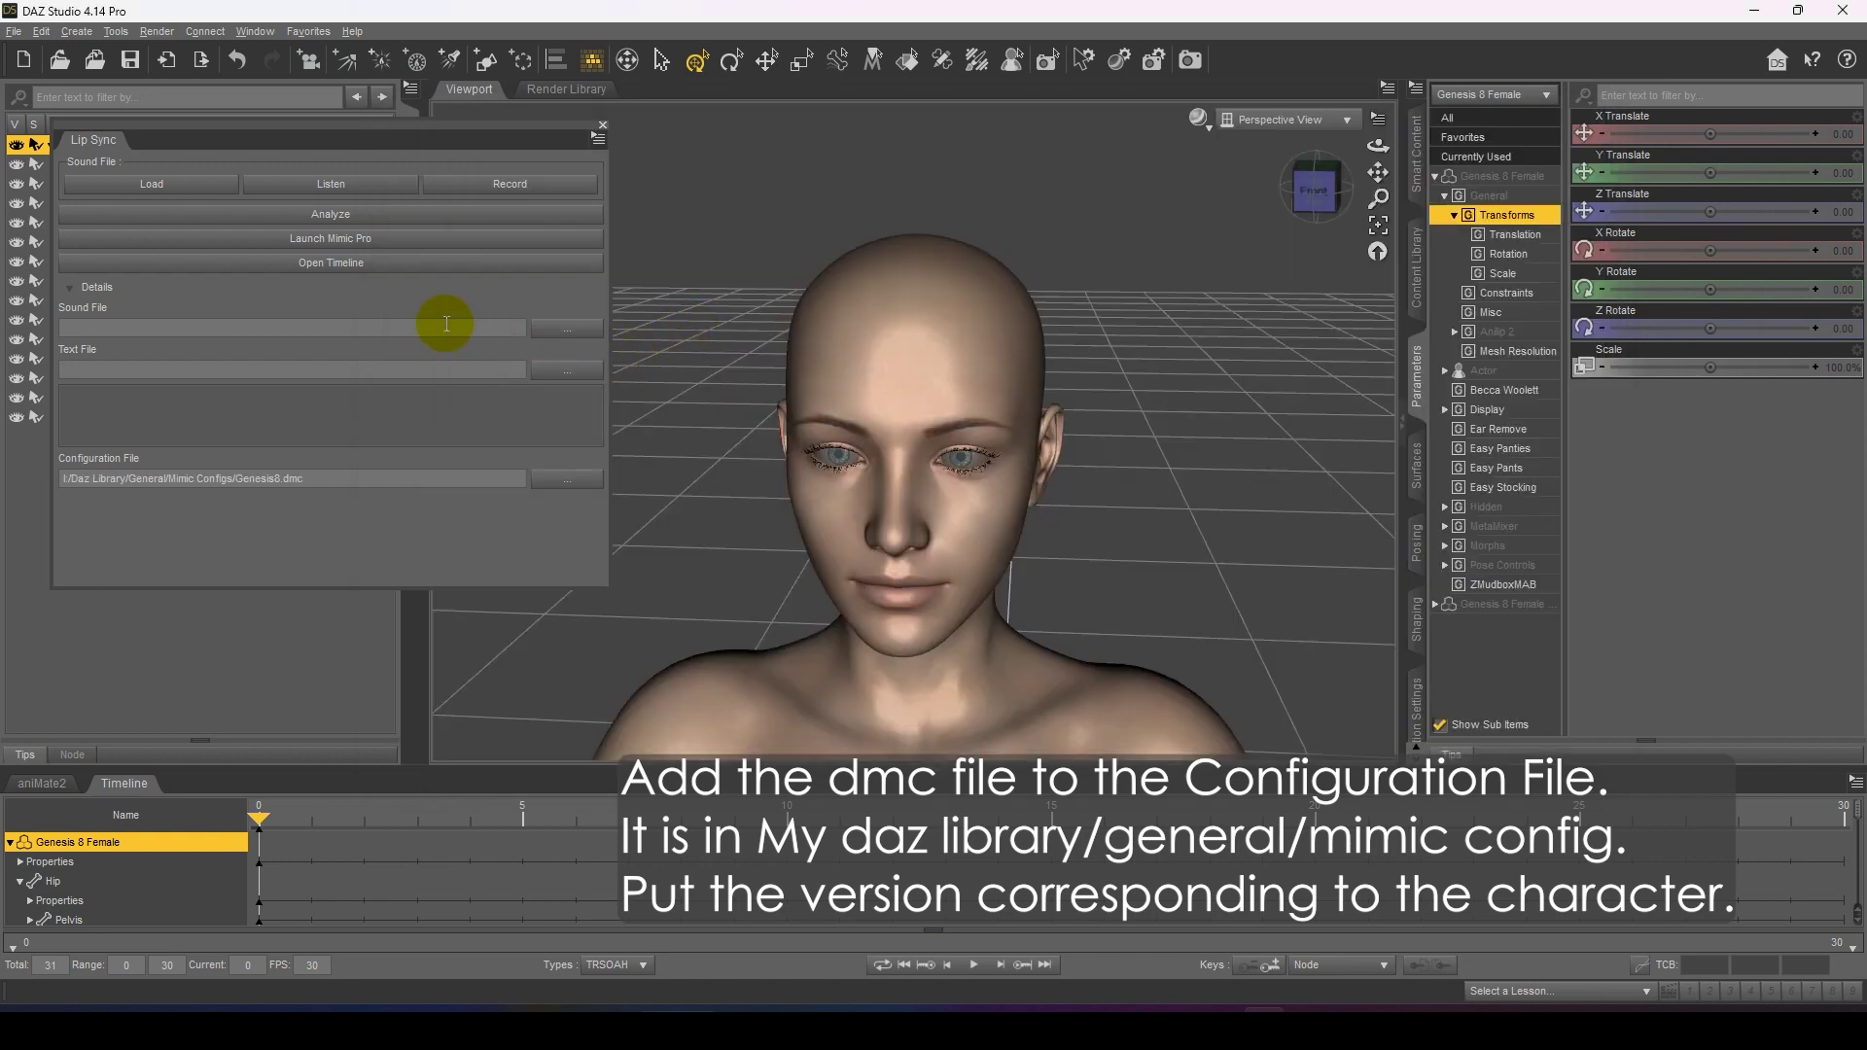
Step: Load sound1.wav from the Voice folder as the lip sync sound file and listen to it
{"action": "left_click_drag", "start_coordinate": [224, 126], "coordinate": [223, 206]}
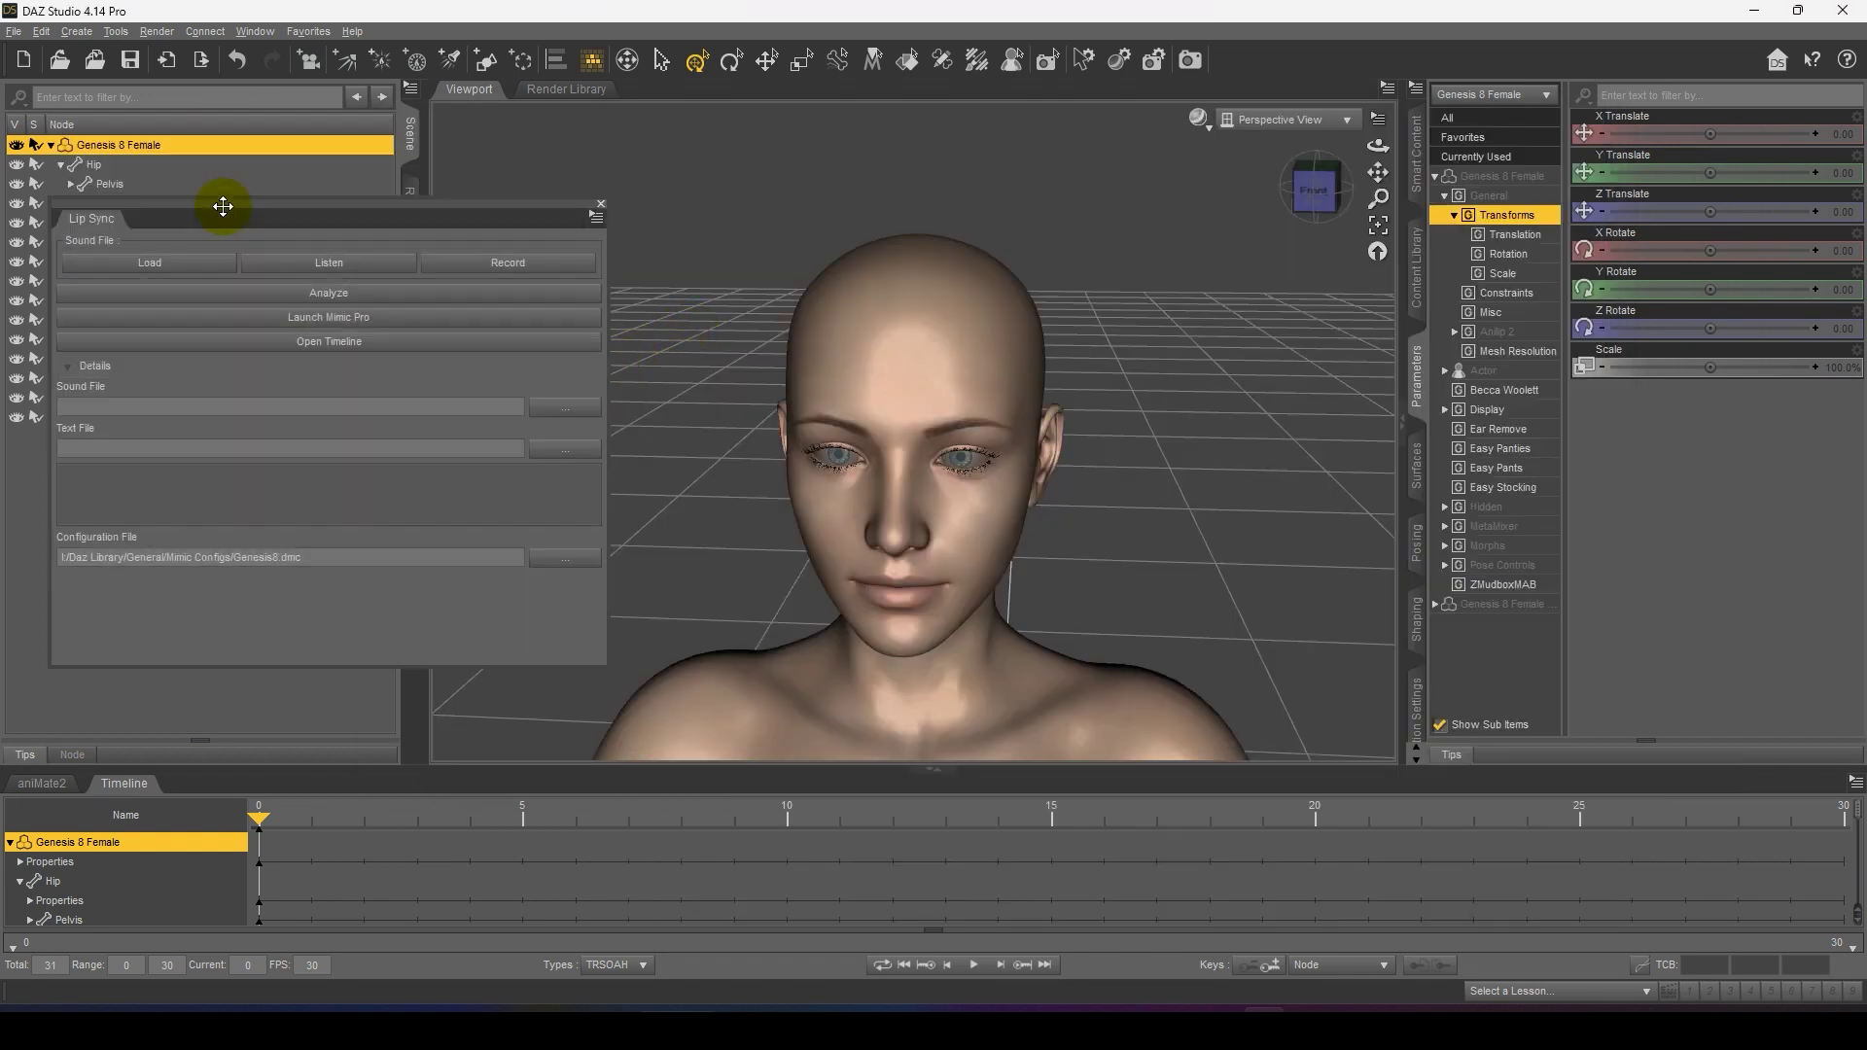
{"action": "left_click", "coordinate": [567, 408]}
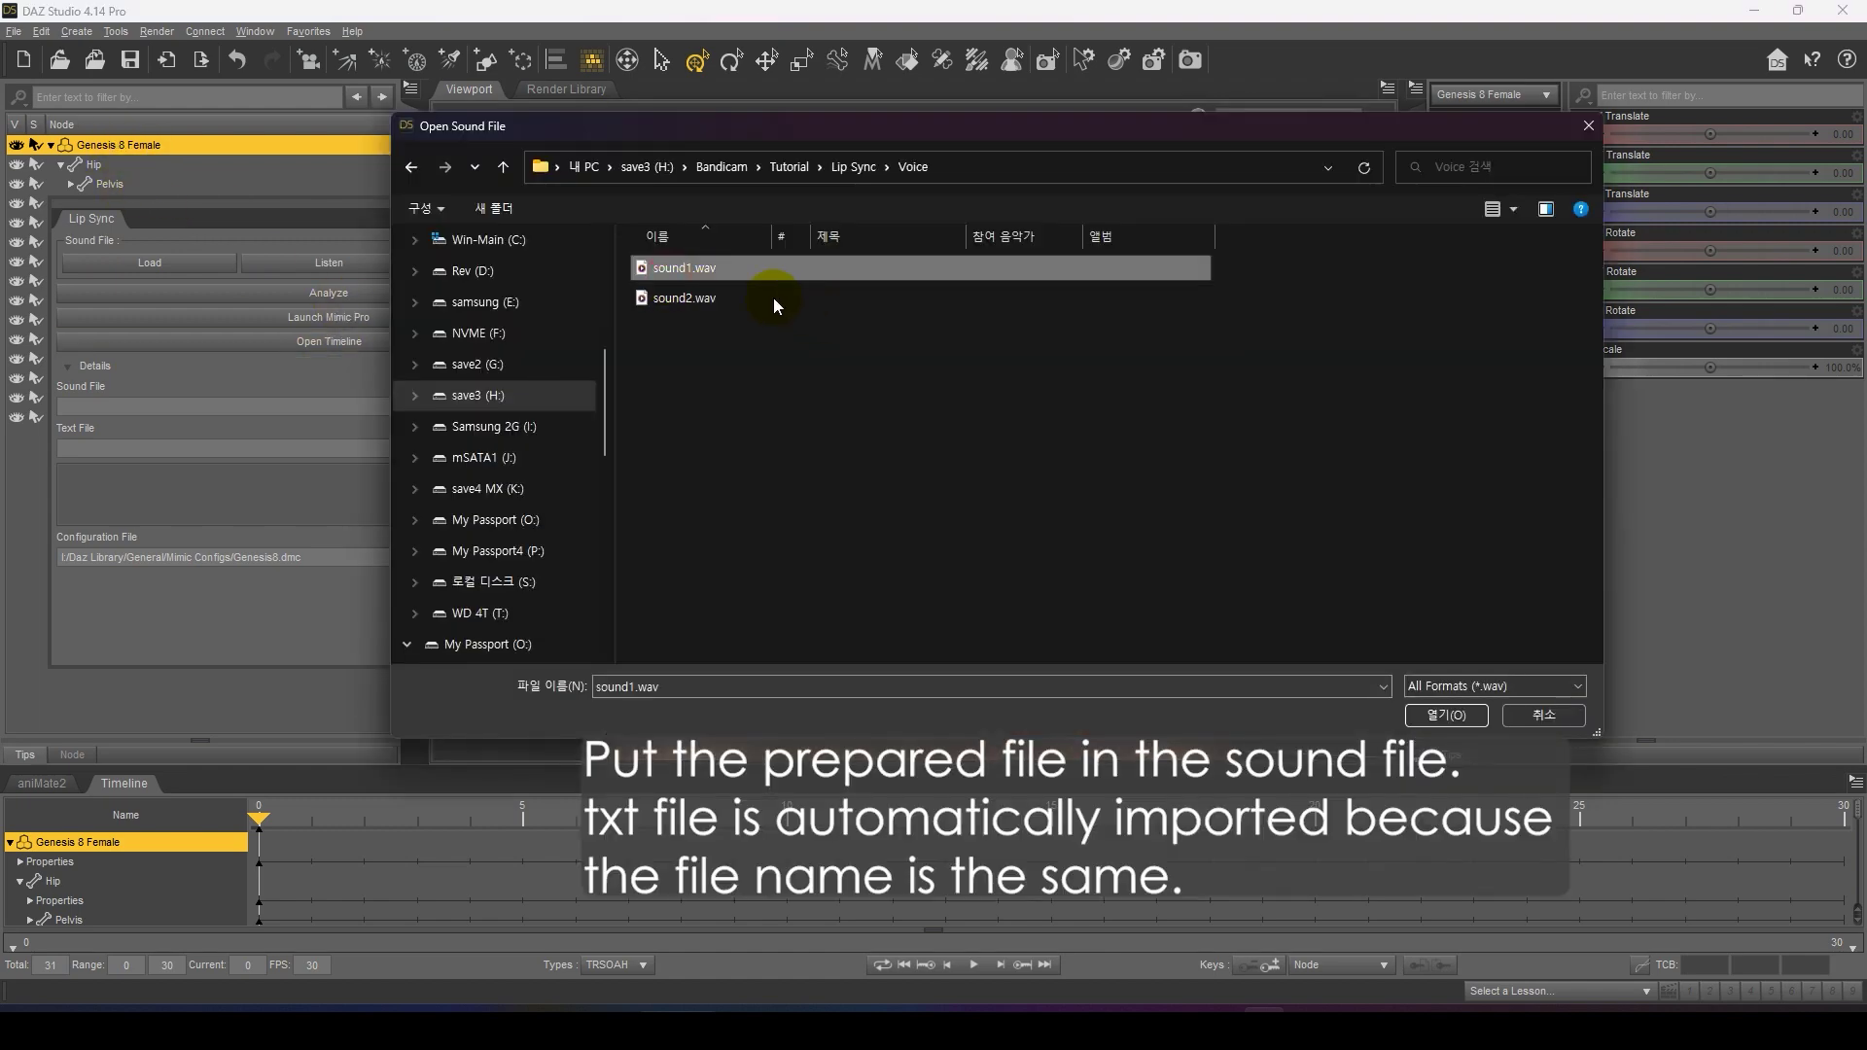
{"action": "double_click", "coordinate": [680, 278]}
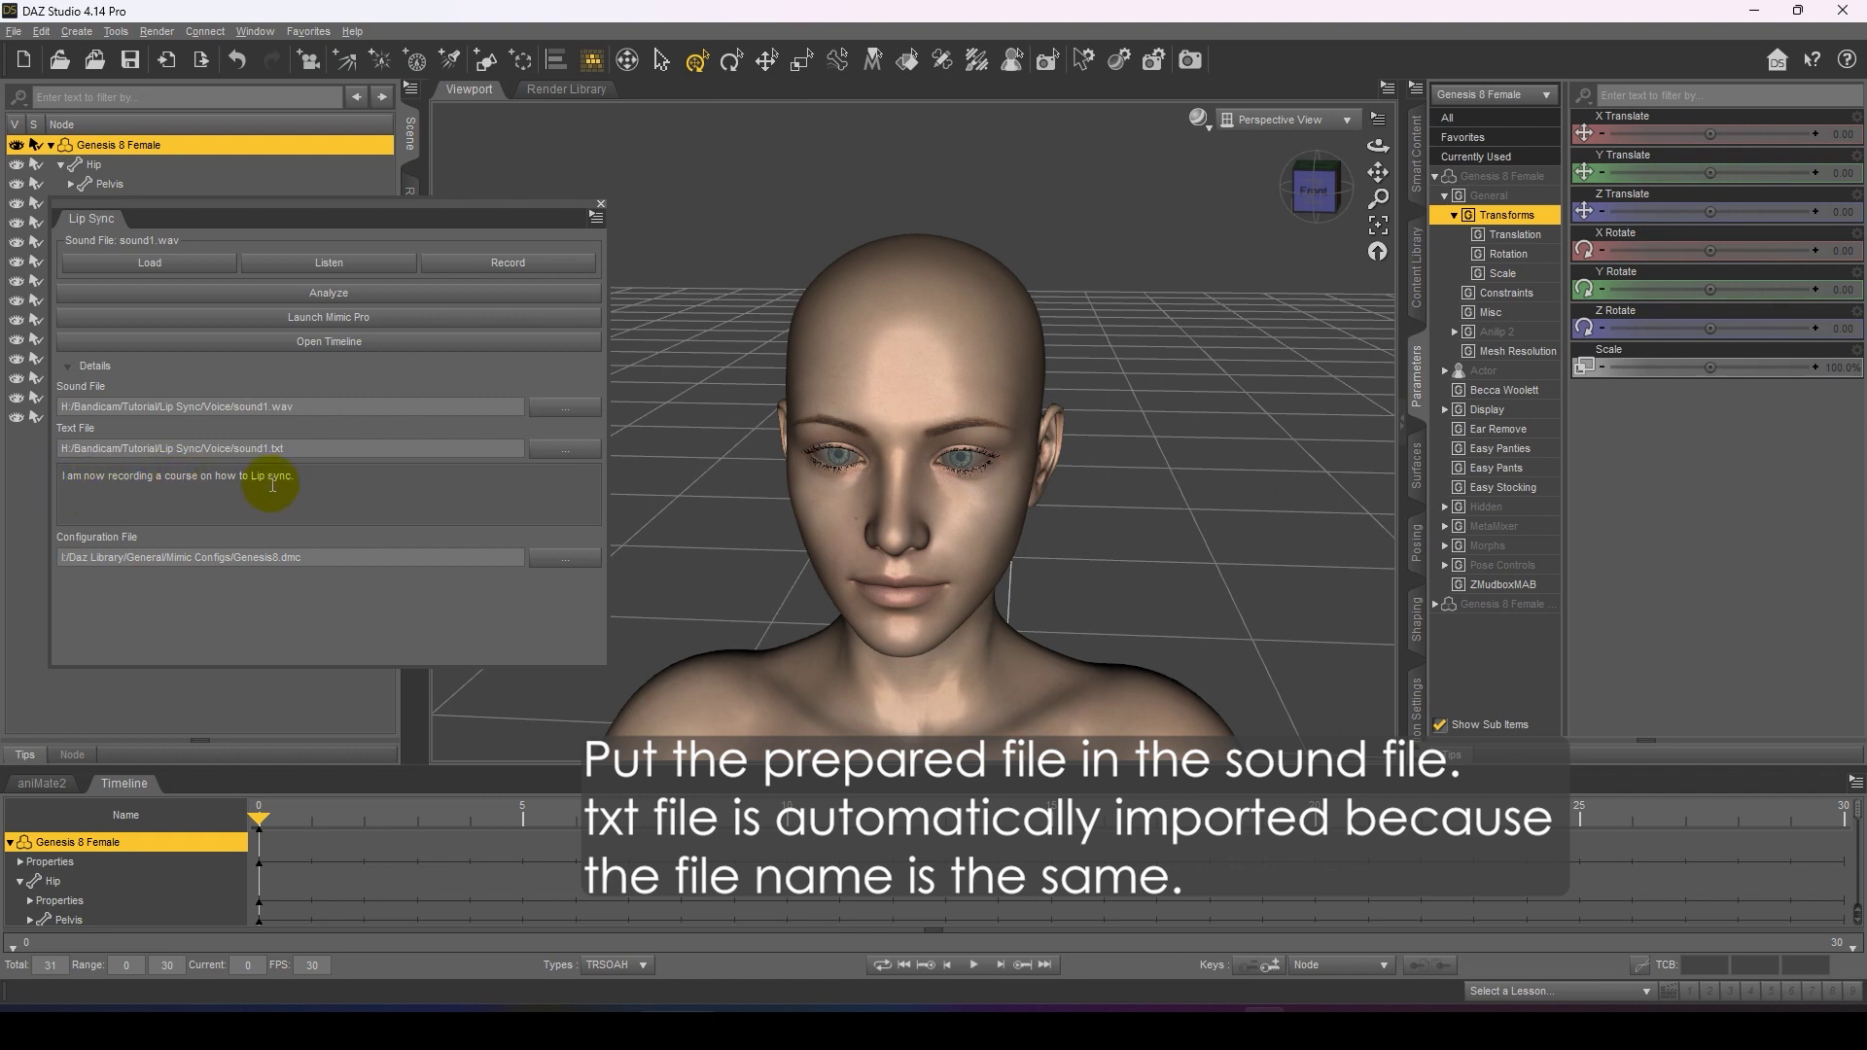
{"action": "left_click", "coordinate": [334, 268]}
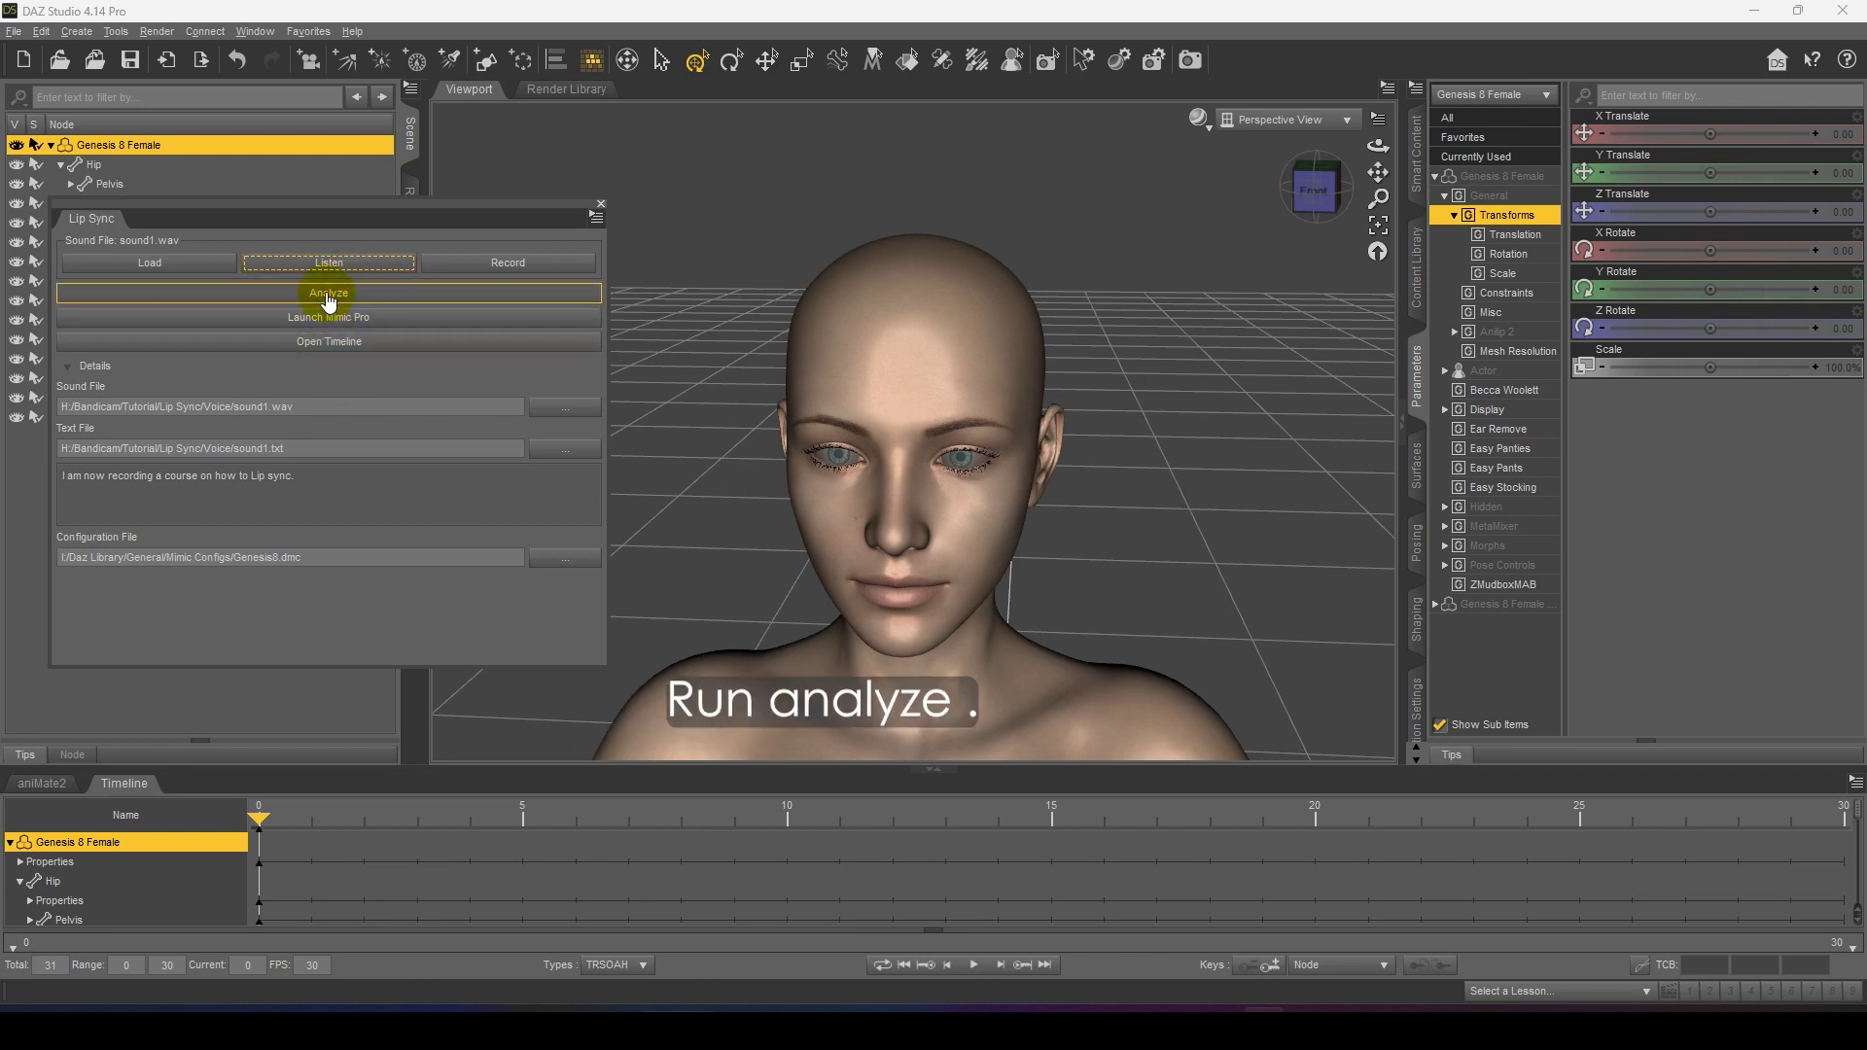
Step: Analyze the loaded sound to generate the lip sync keyframes, and play back the resulting animation
{"action": "left_click", "coordinate": [326, 294]}
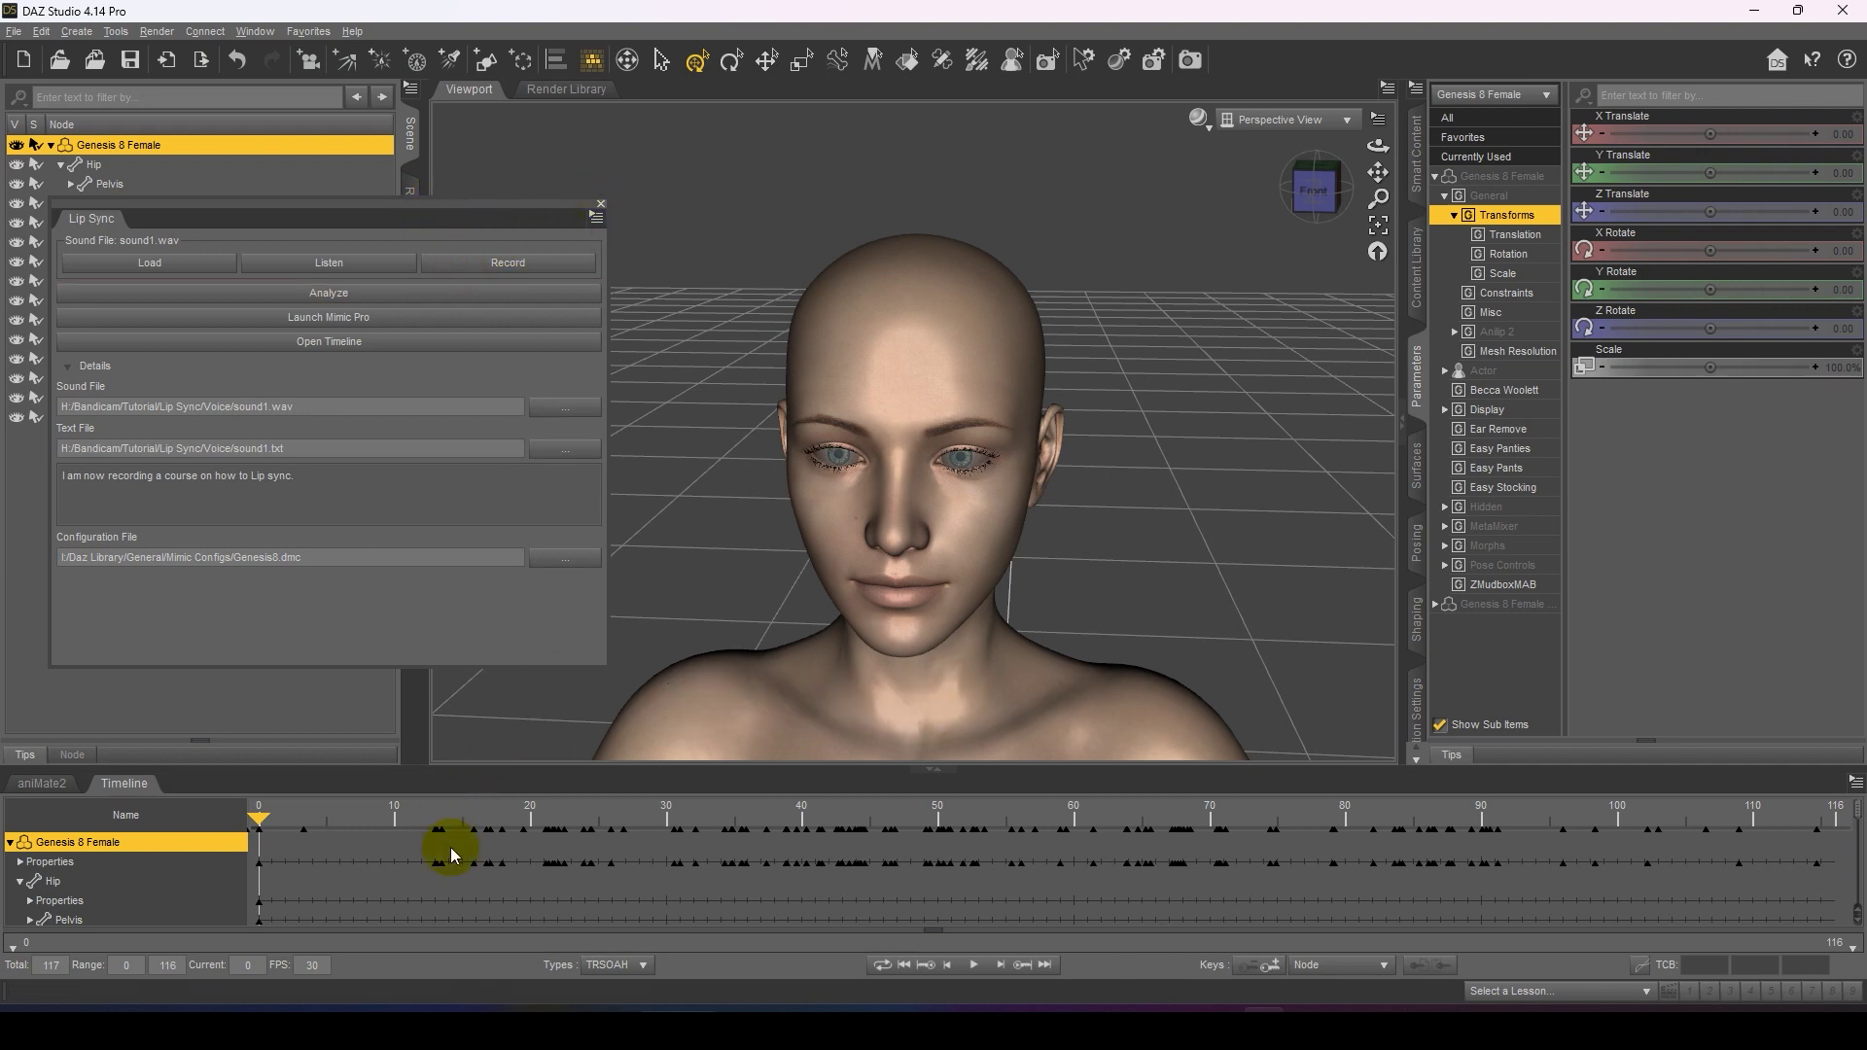
{"action": "left_click", "coordinate": [976, 965]}
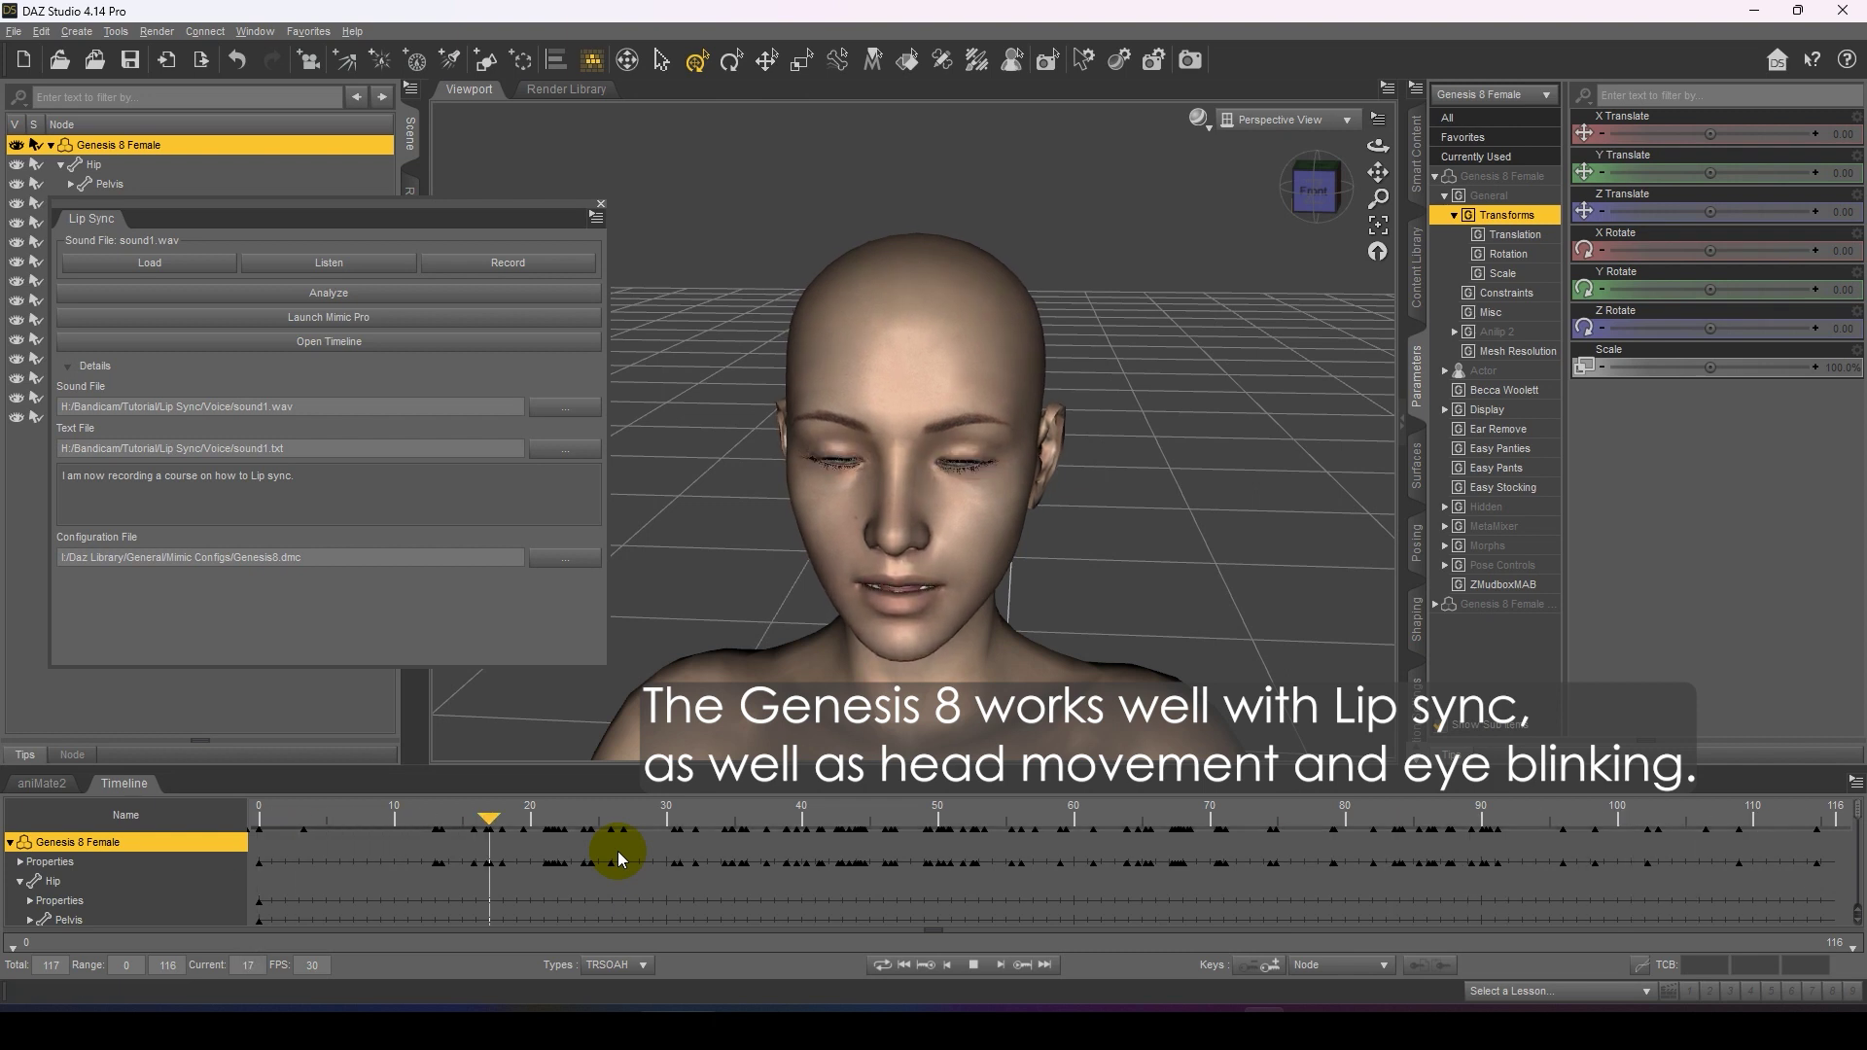
{"action": "left_click", "coordinate": [973, 965]}
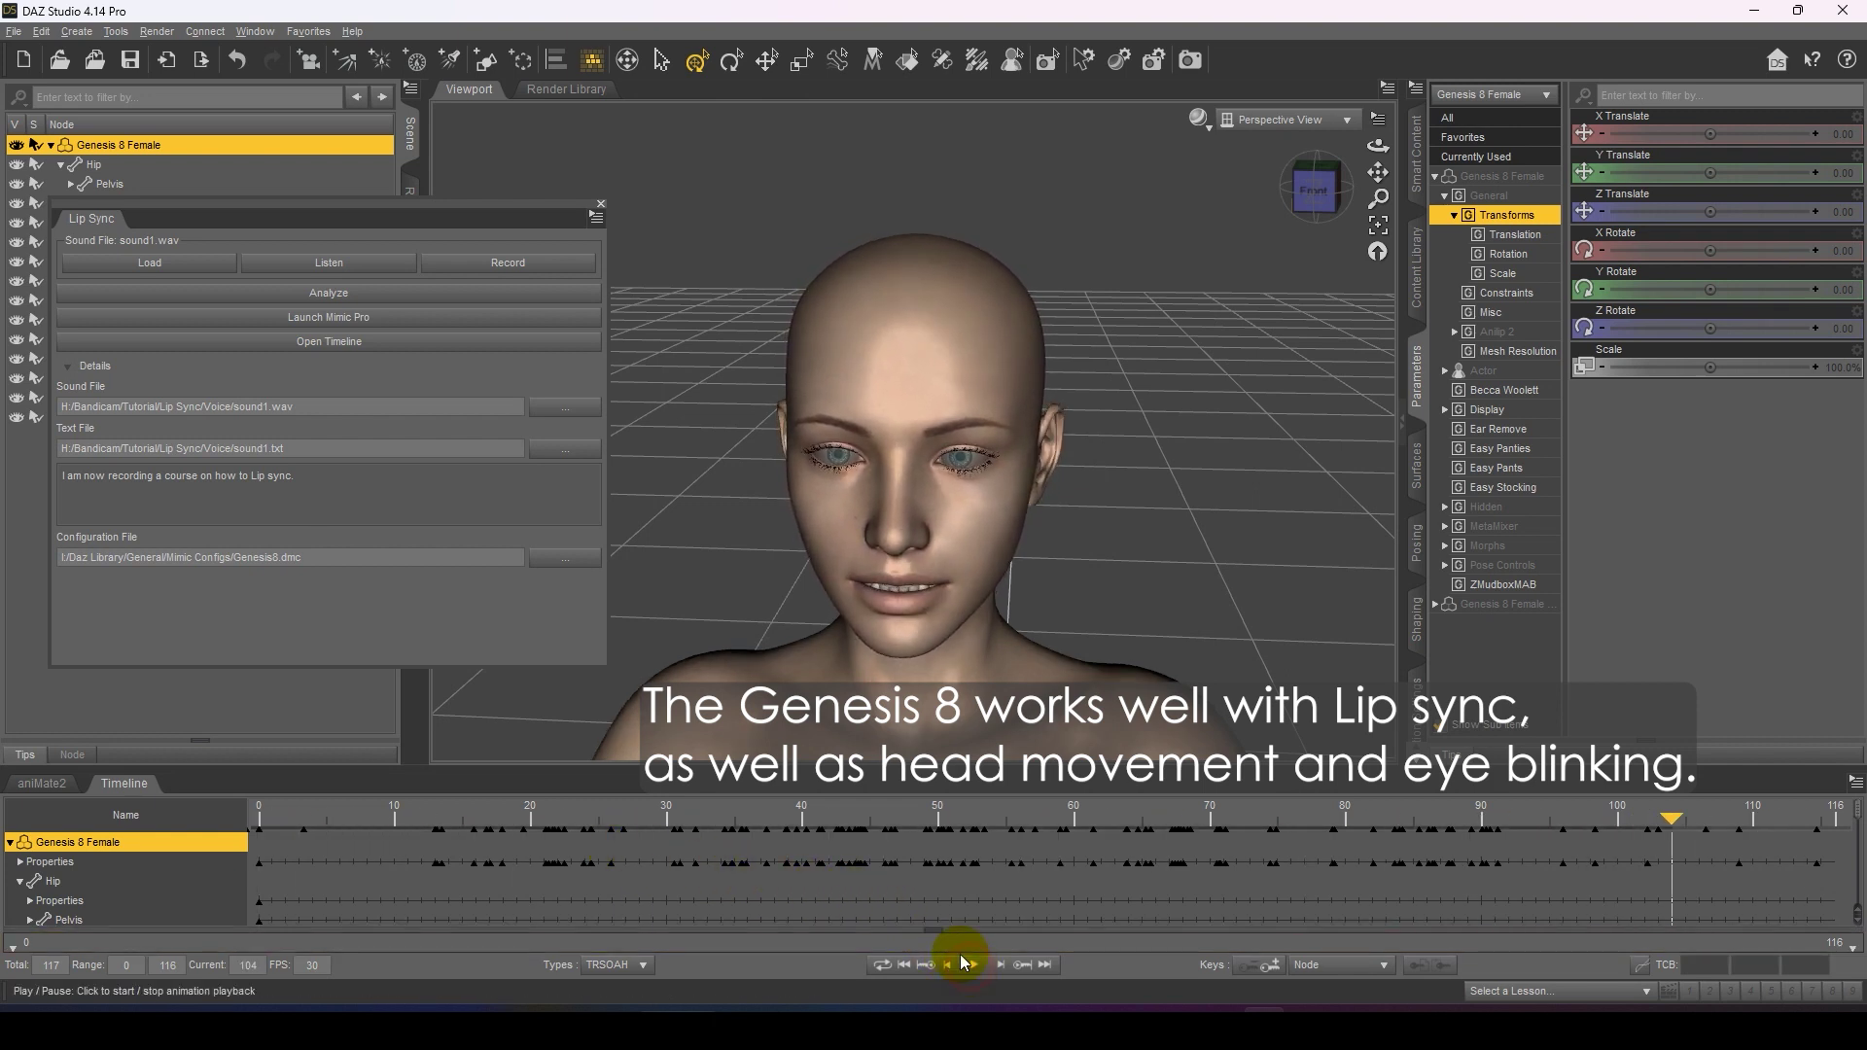
{"action": "left_click", "coordinate": [601, 204]}
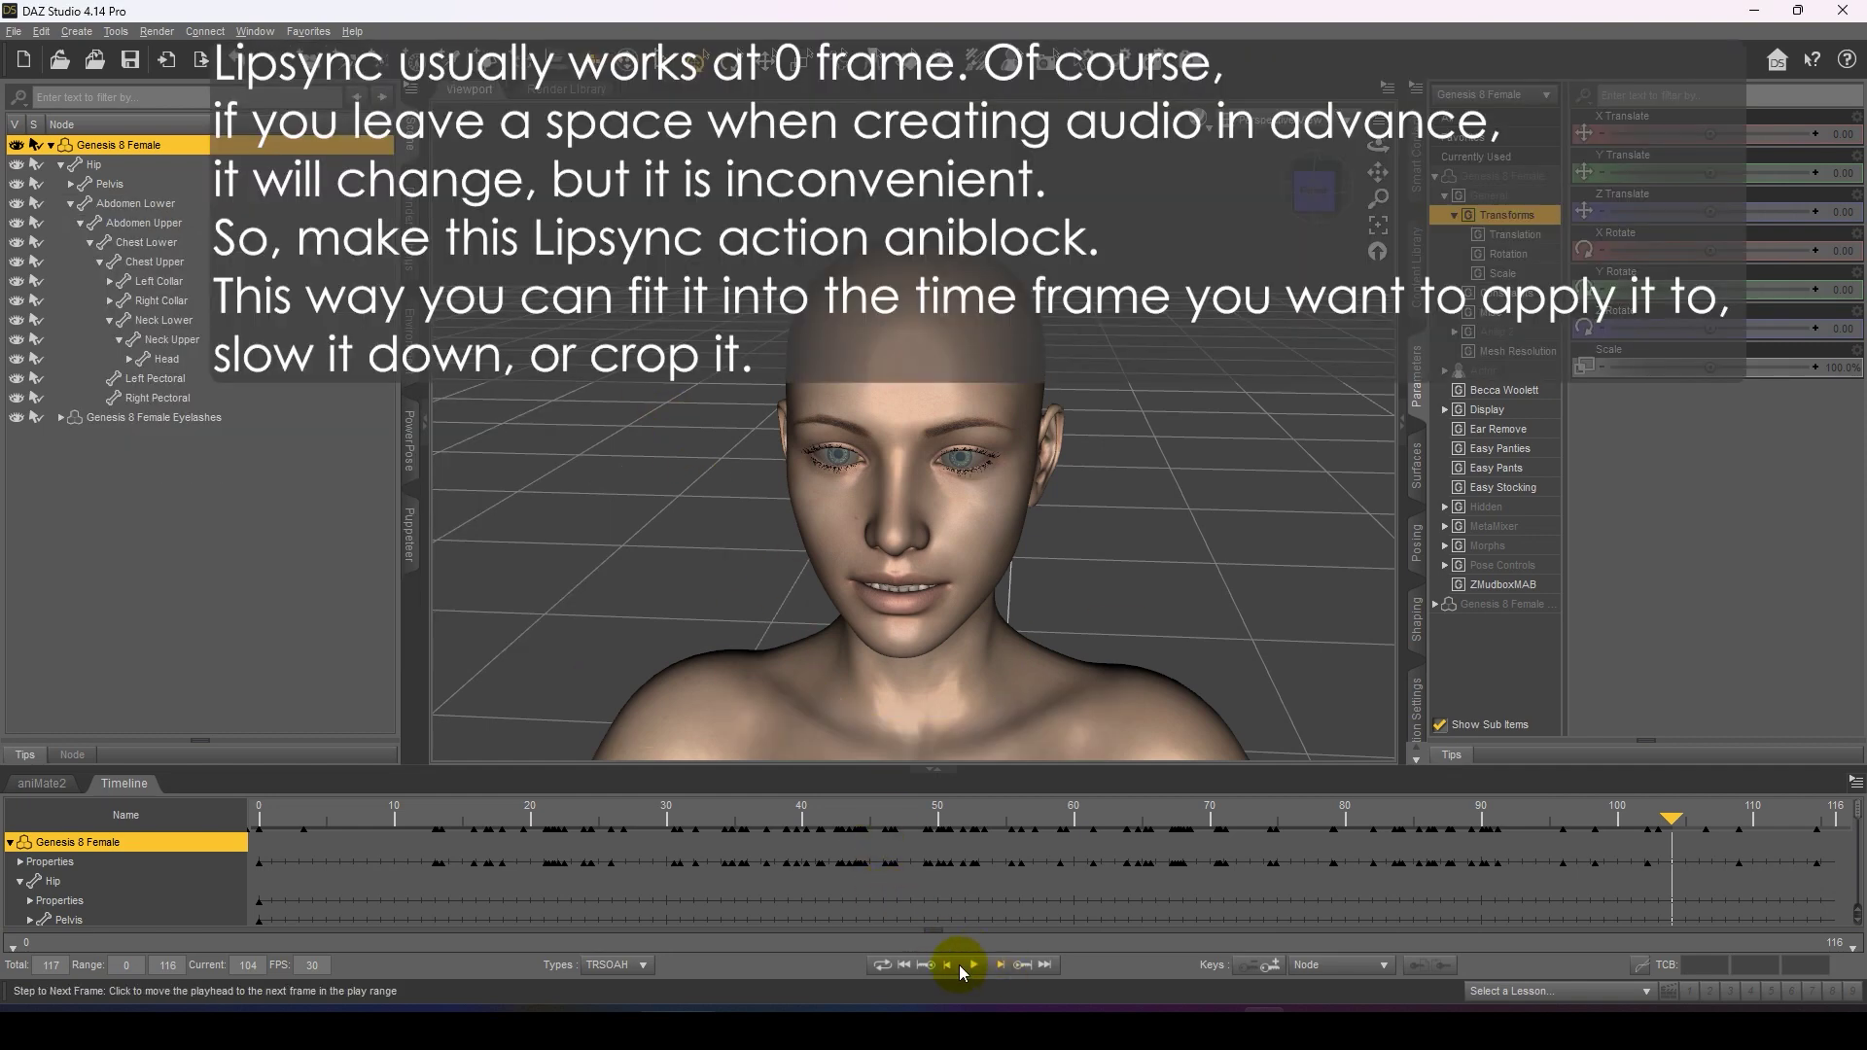
Step: Return to frame 0 and create an aniBlock from the studio keyframes by direct copy, including only Morphs/Values
{"action": "left_click", "coordinate": [903, 965]}
{"action": "left_click", "coordinate": [53, 789]}
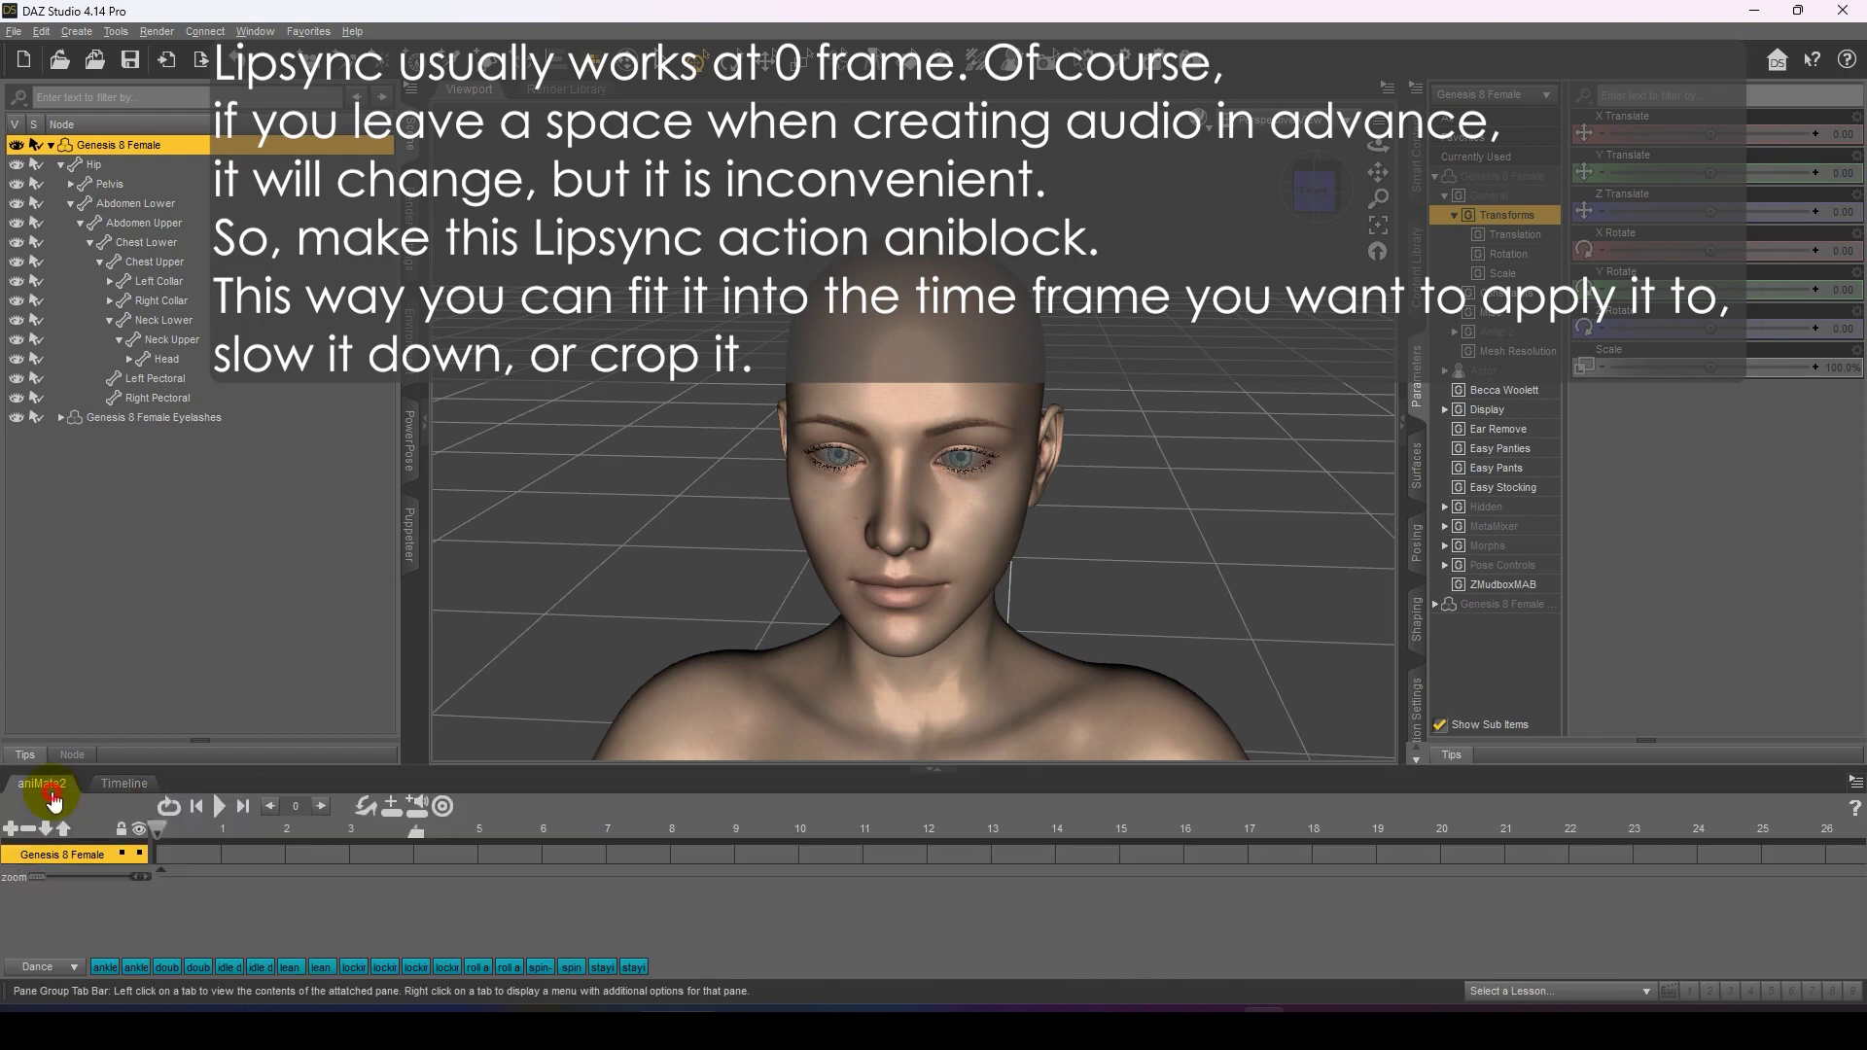
{"action": "right_click", "coordinate": [290, 885]}
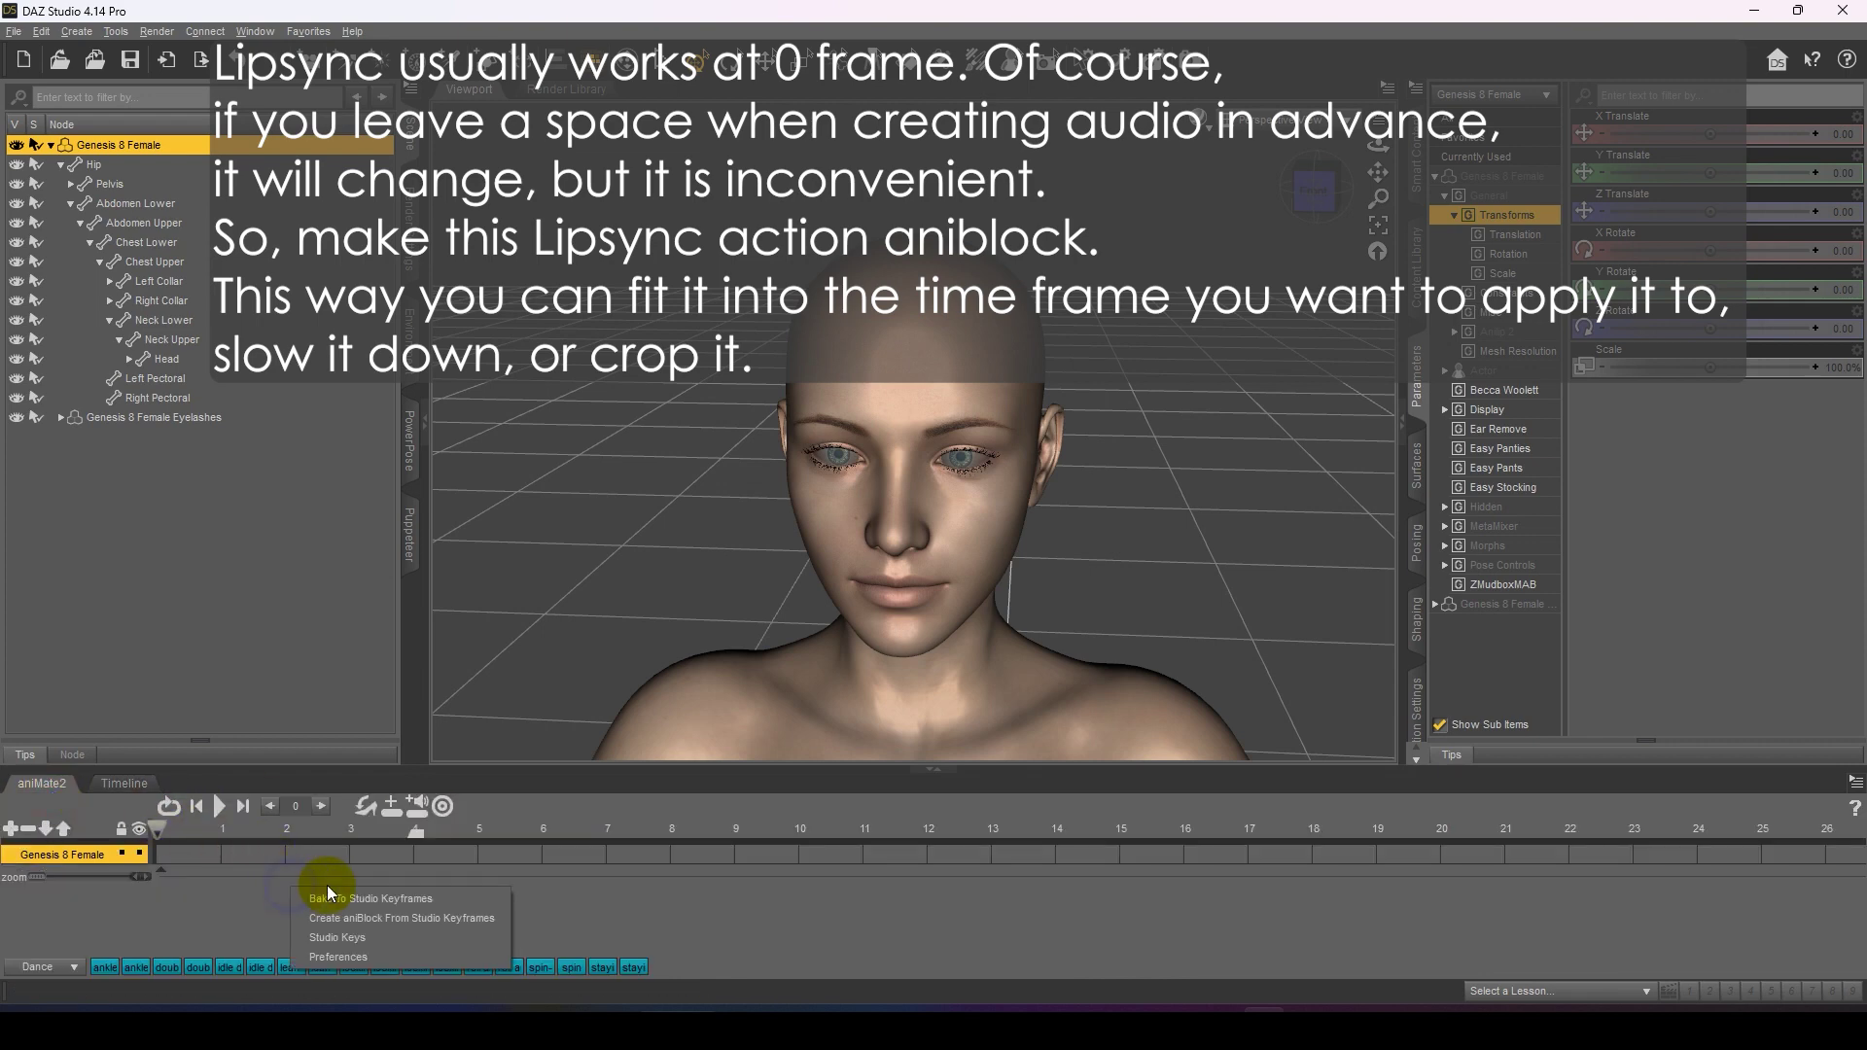
{"action": "left_click", "coordinate": [377, 918]}
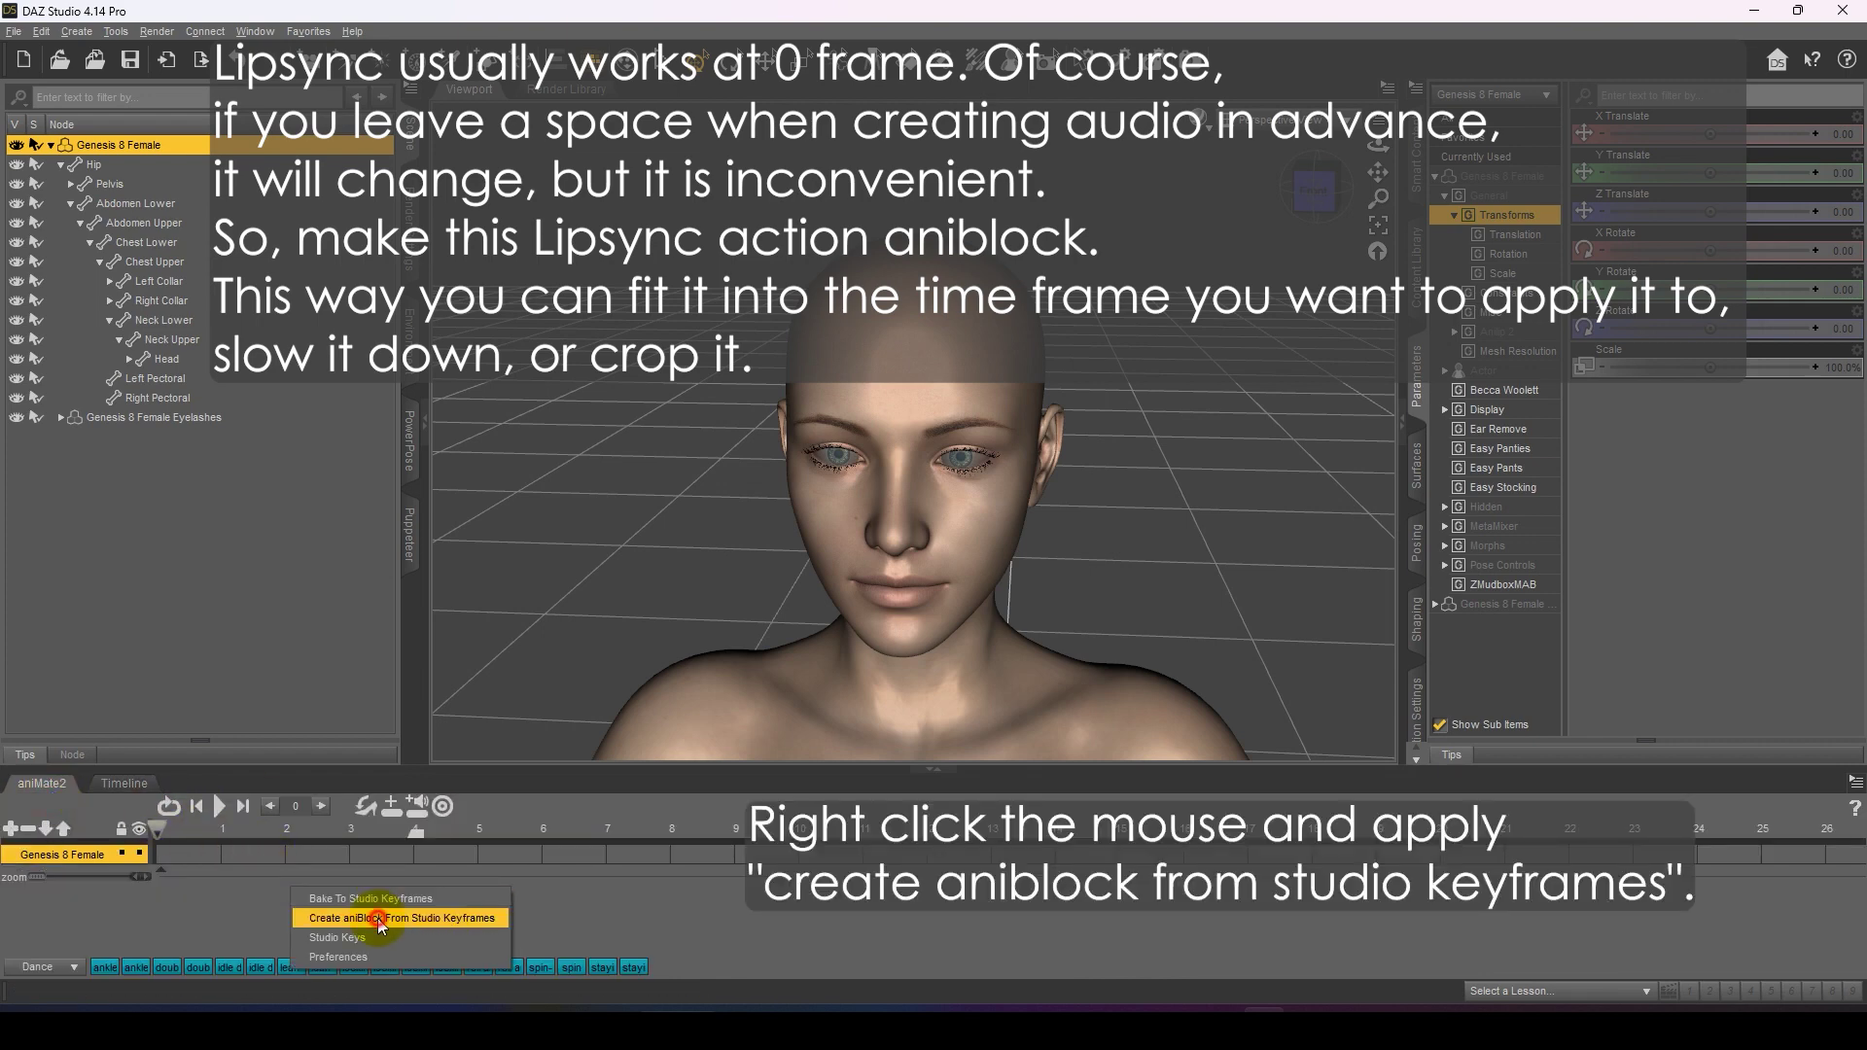
{"action": "left_click", "coordinate": [984, 575]}
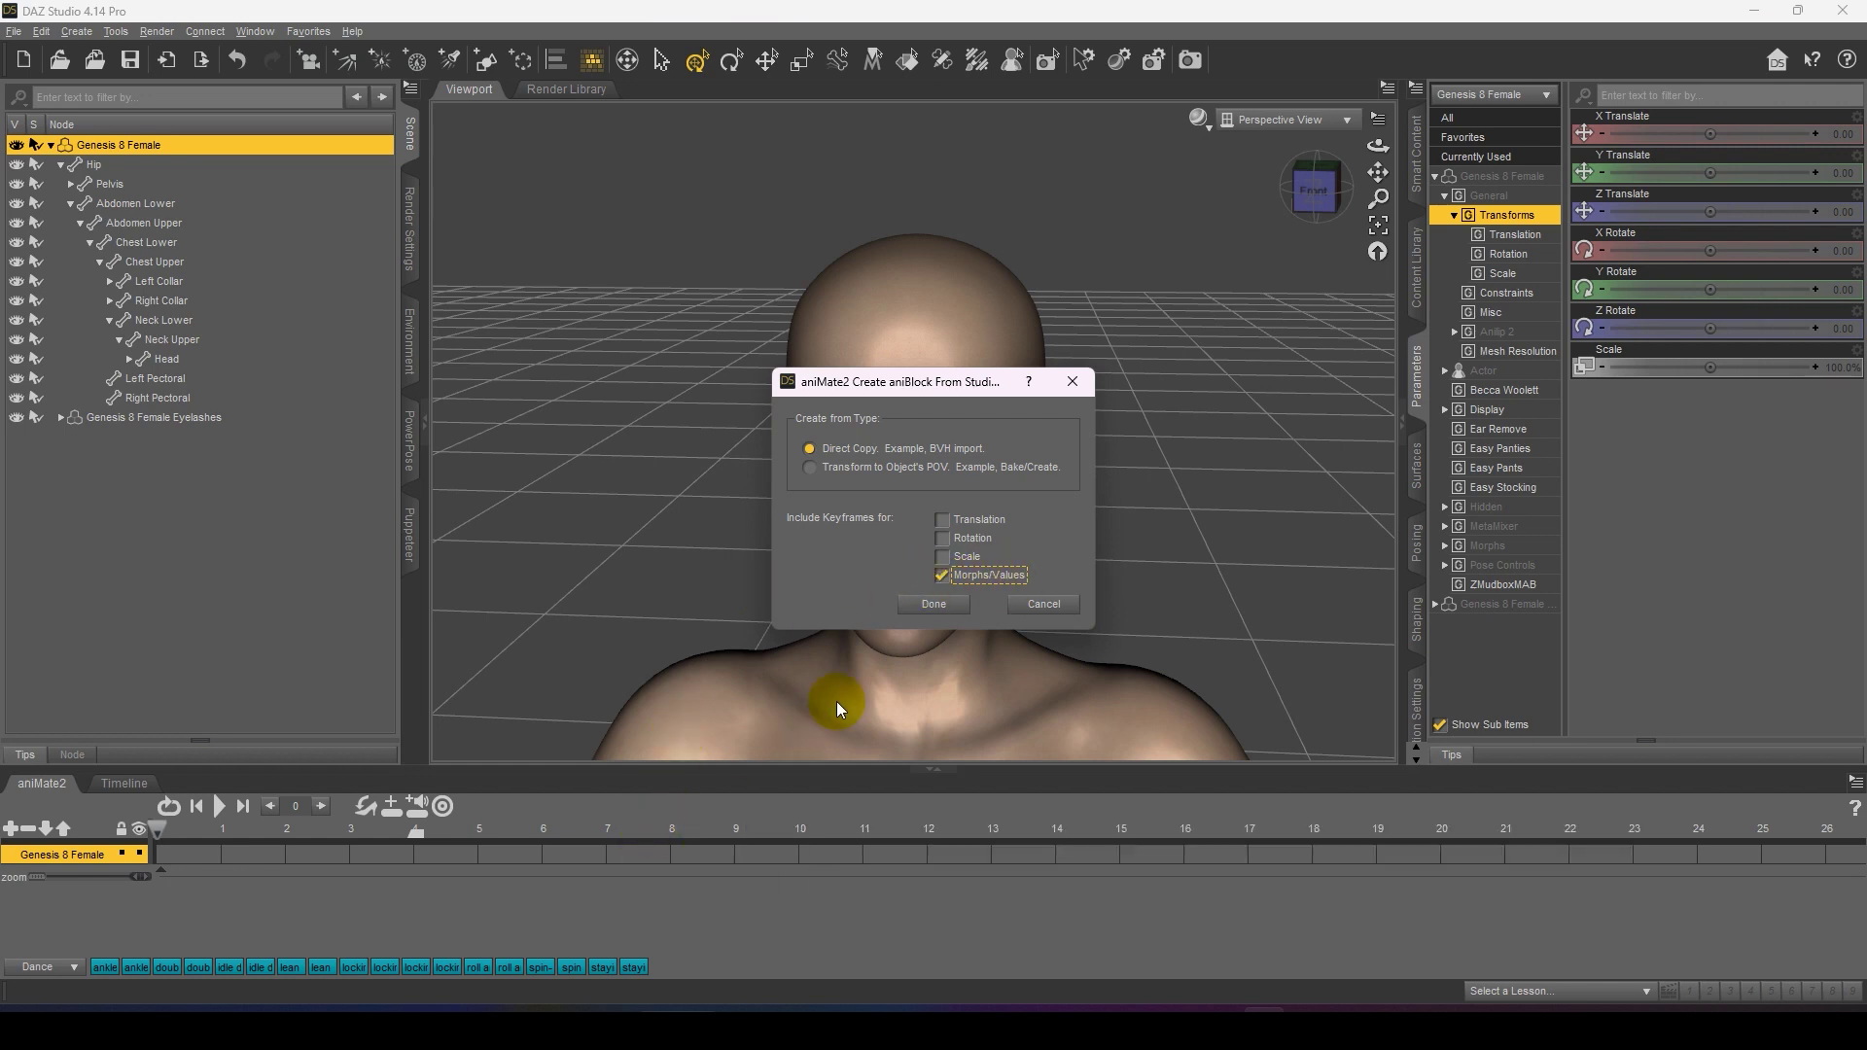
{"action": "left_click", "coordinate": [923, 607]}
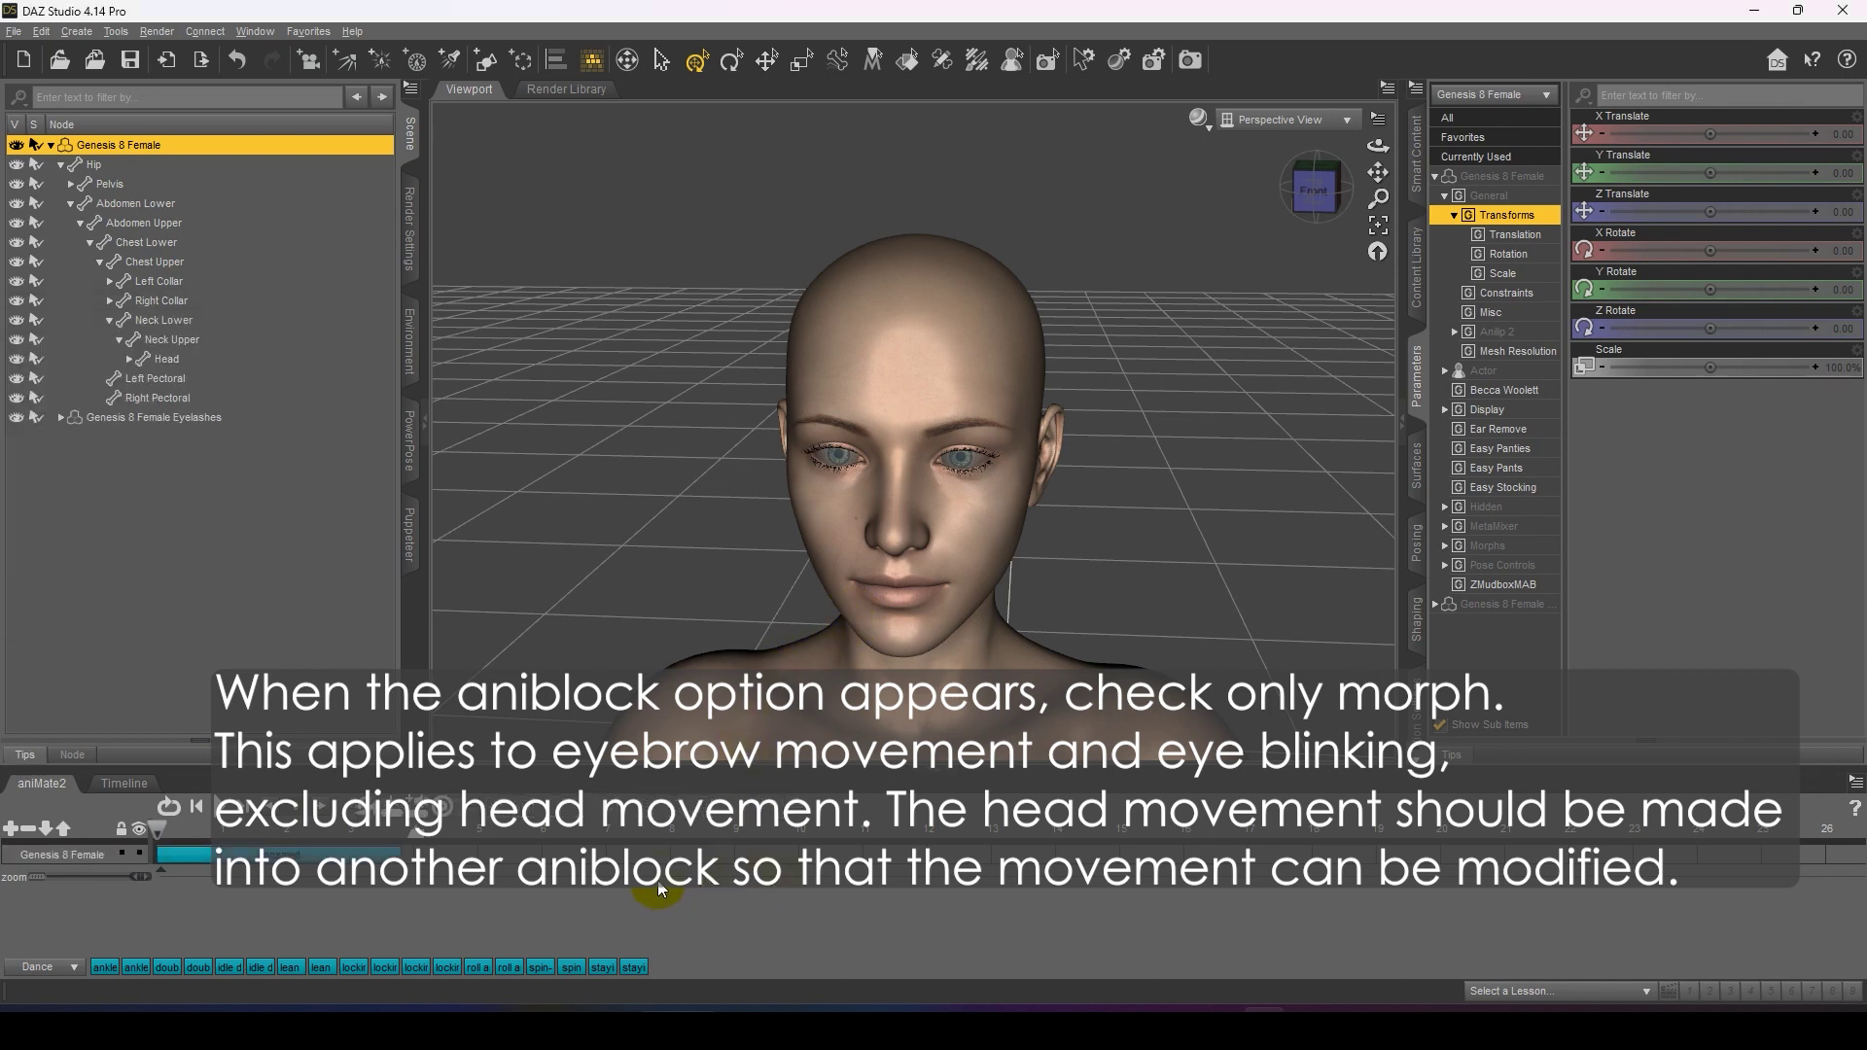
{"action": "left_click", "coordinate": [603, 762]}
Step: Inspect the keyframes inside the new Genesis 8 Female aniBlock and return to the block view
{"action": "left_click", "coordinate": [62, 856]}
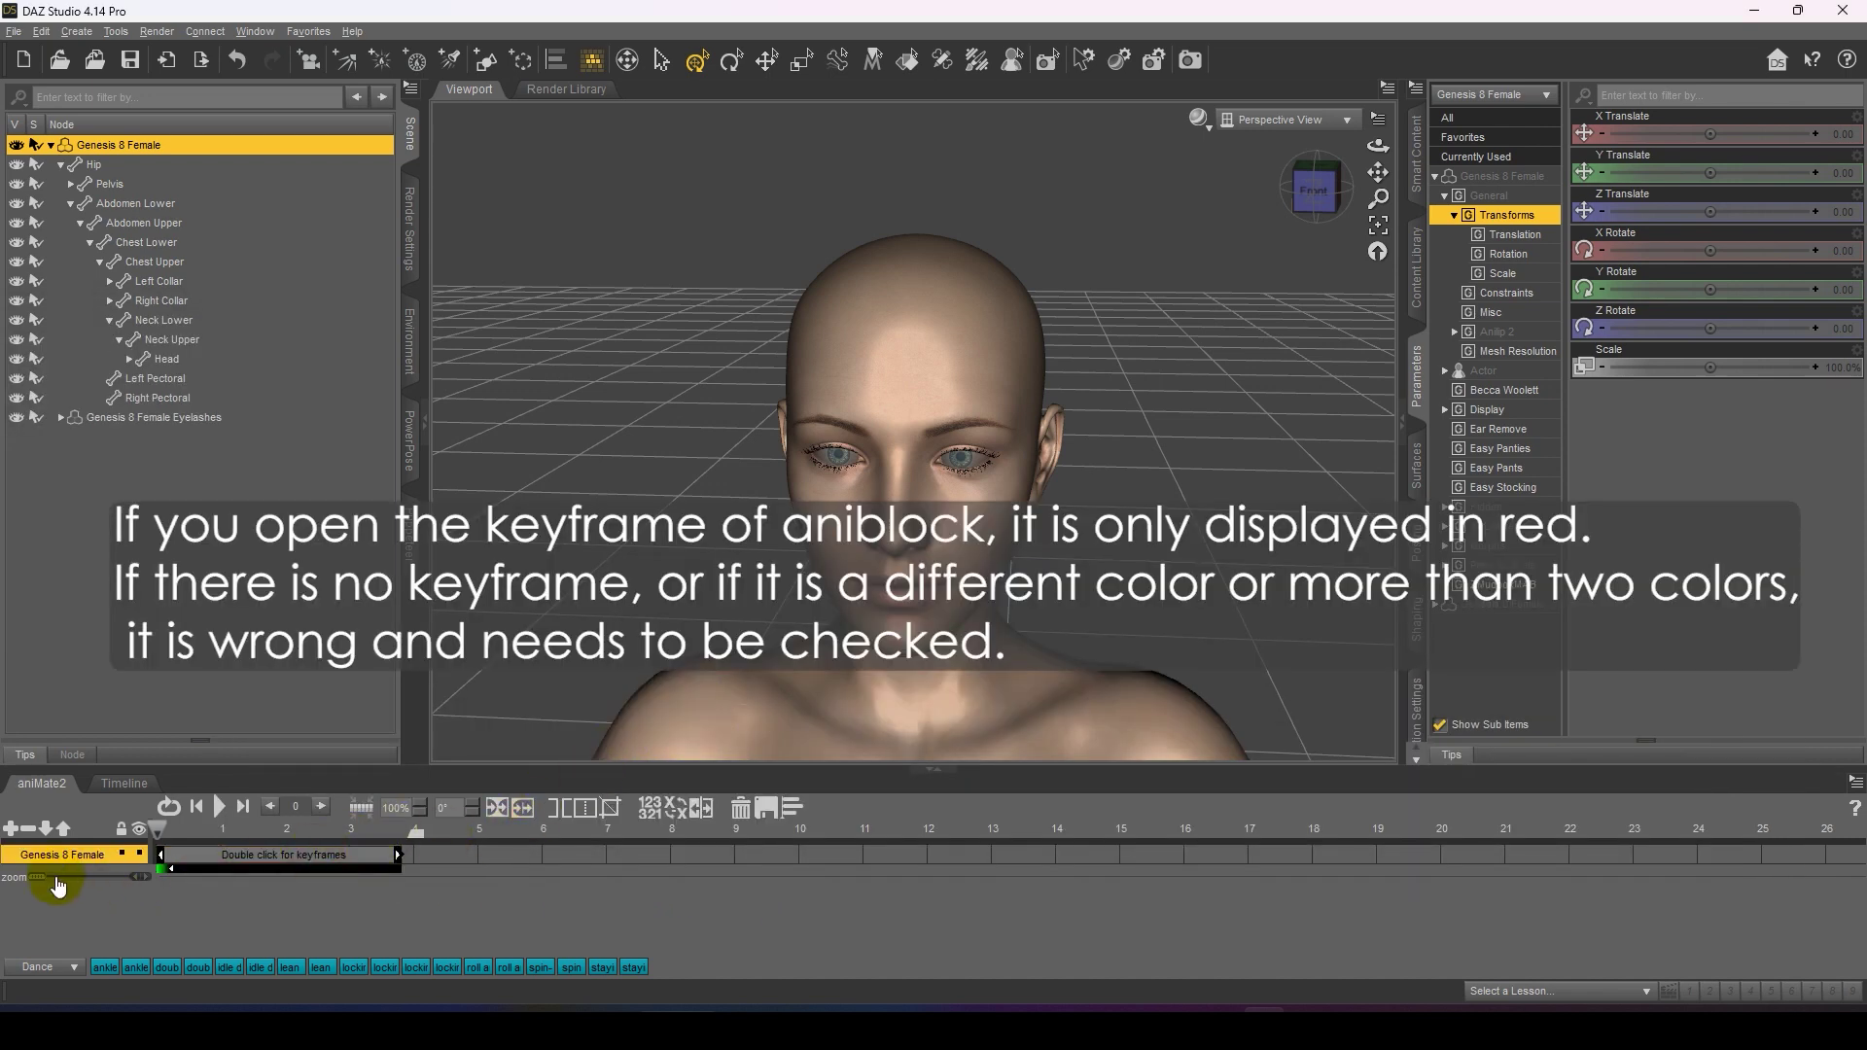
{"action": "scroll", "coordinate": [62, 855], "scroll_direction": "up", "scroll_amount": 5}
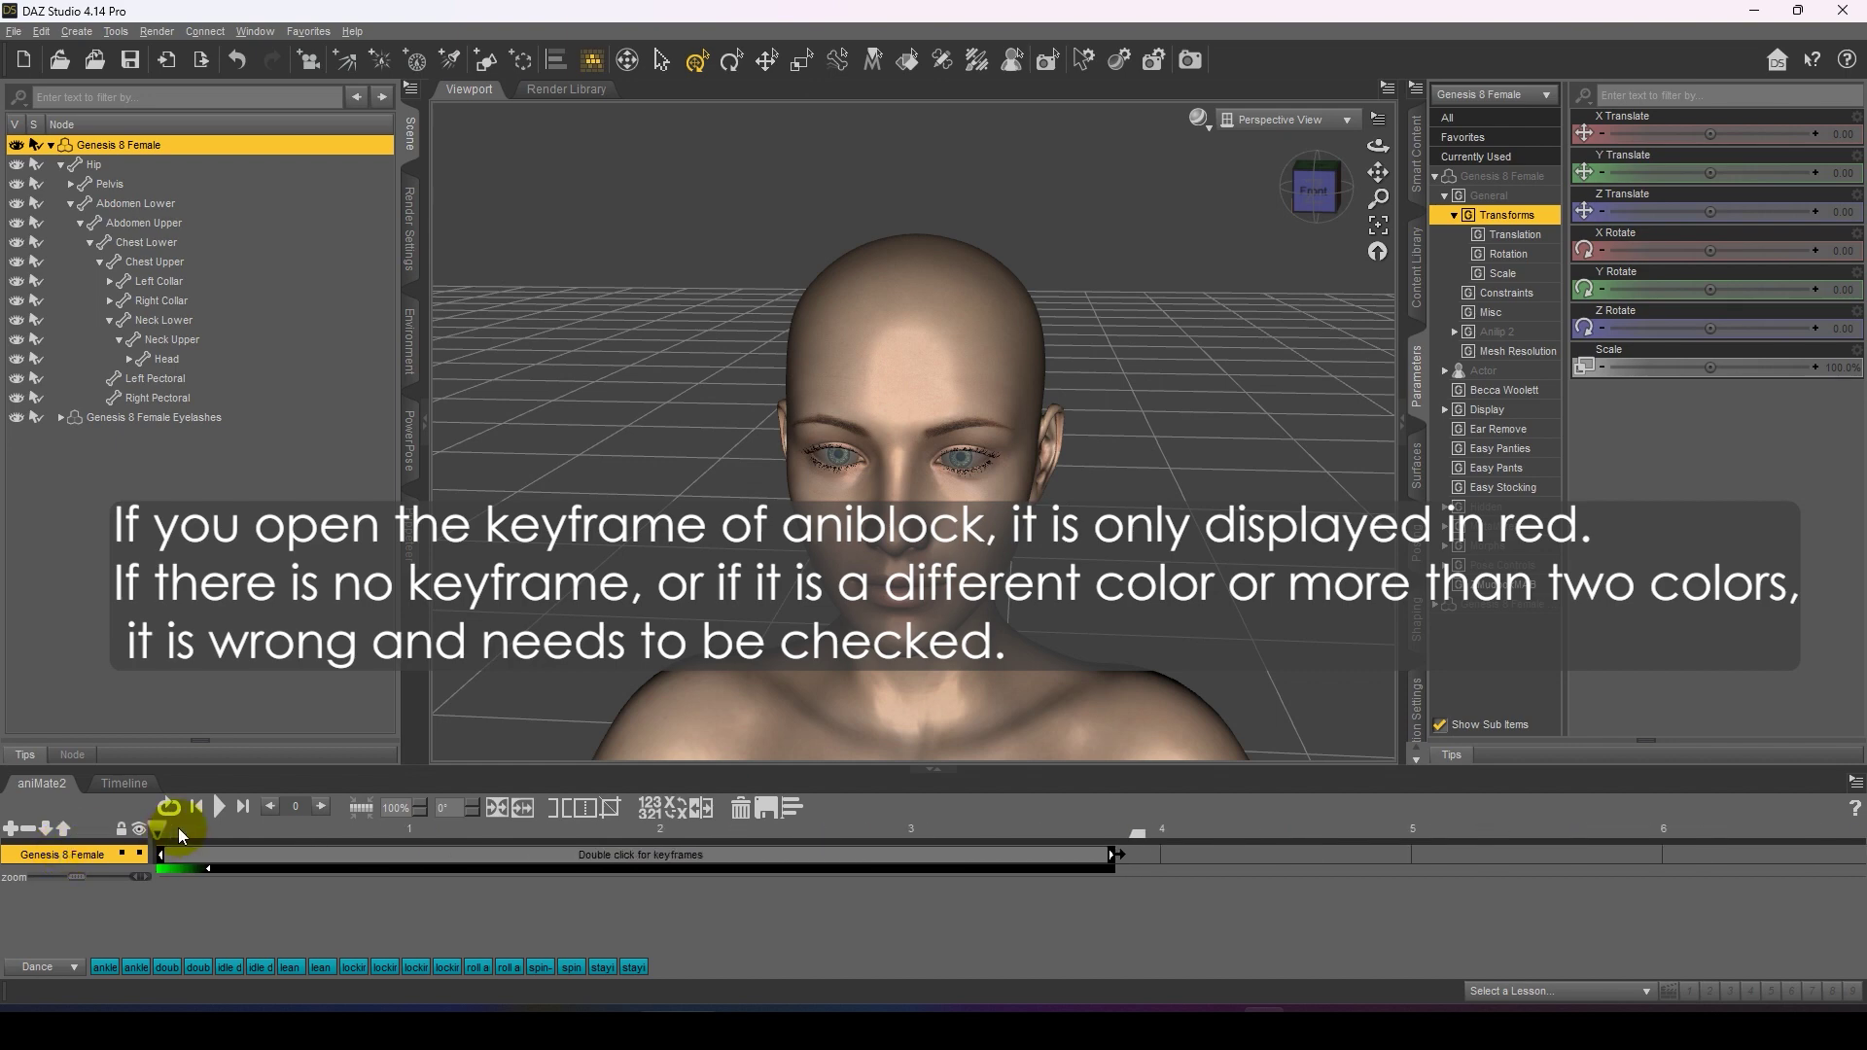
{"action": "left_click", "coordinate": [363, 812]}
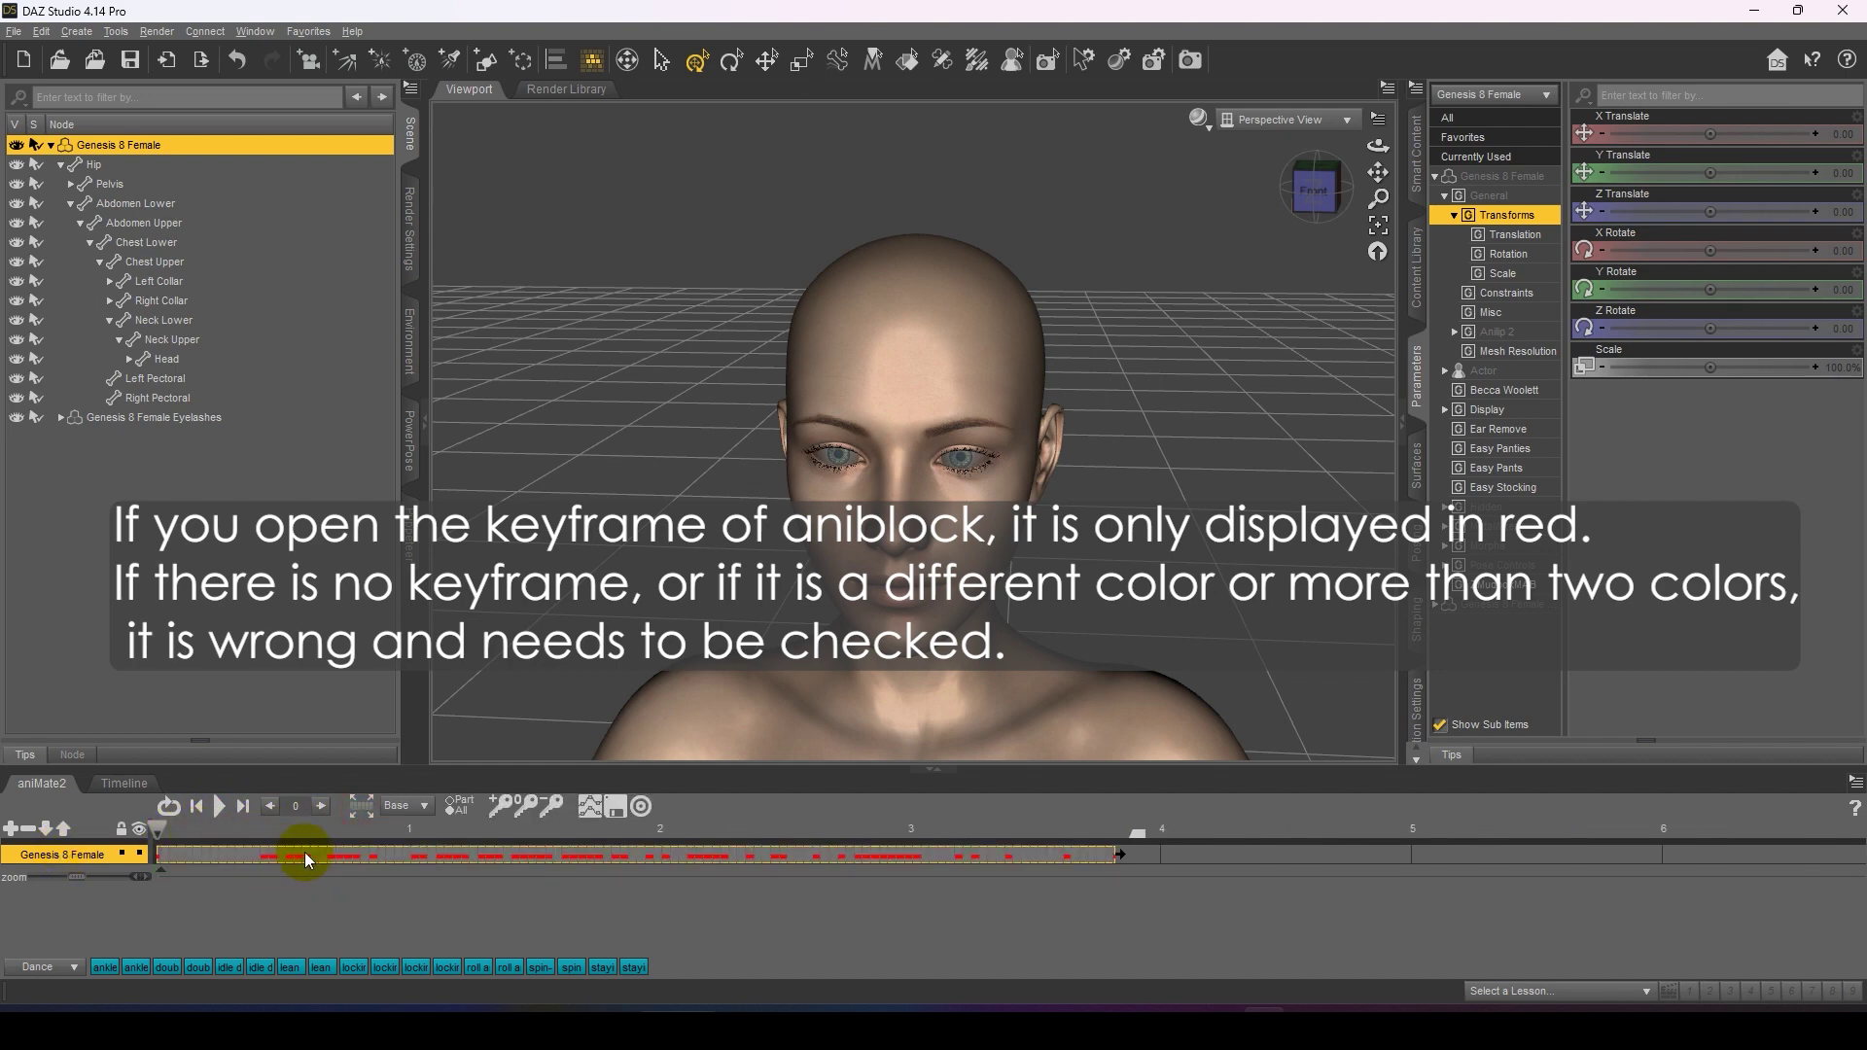
{"action": "left_click", "coordinate": [362, 813]}
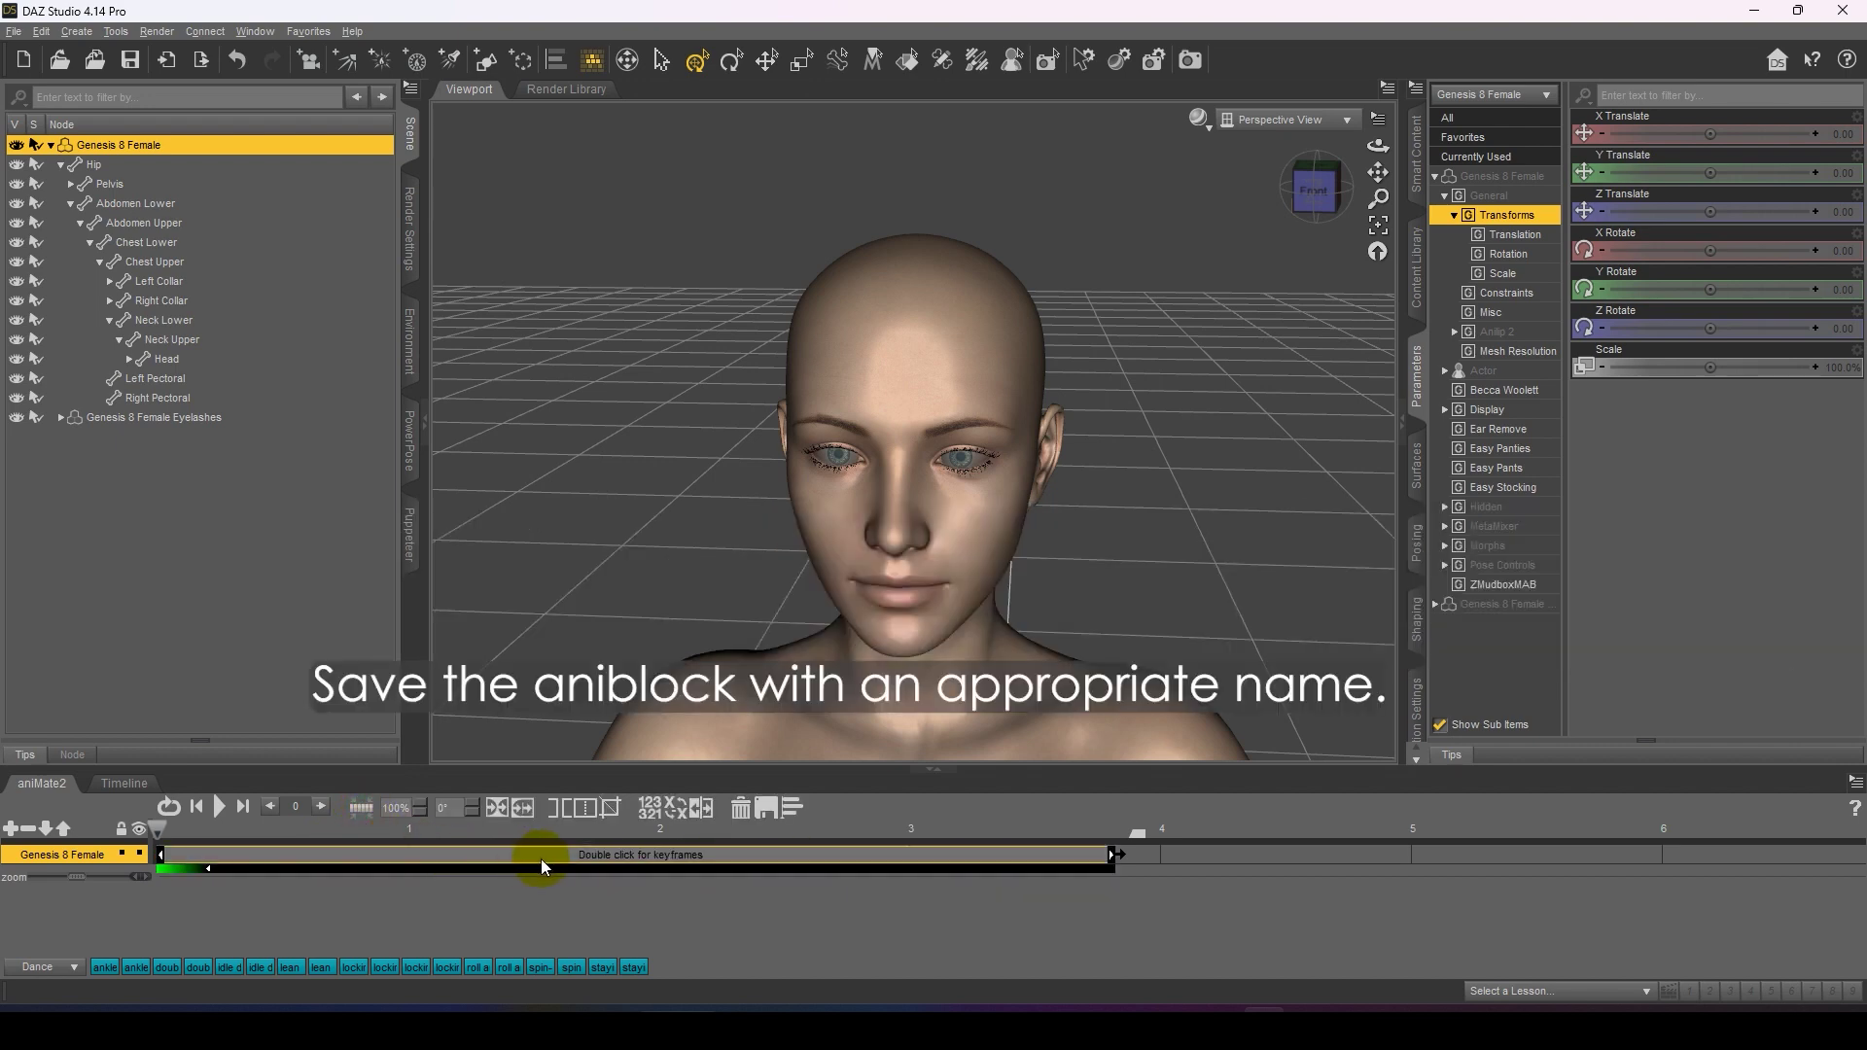
Step: Save the lip sync morph aniBlock as Voice 1.gfa in the Voice folder
{"action": "left_click", "coordinate": [766, 809]}
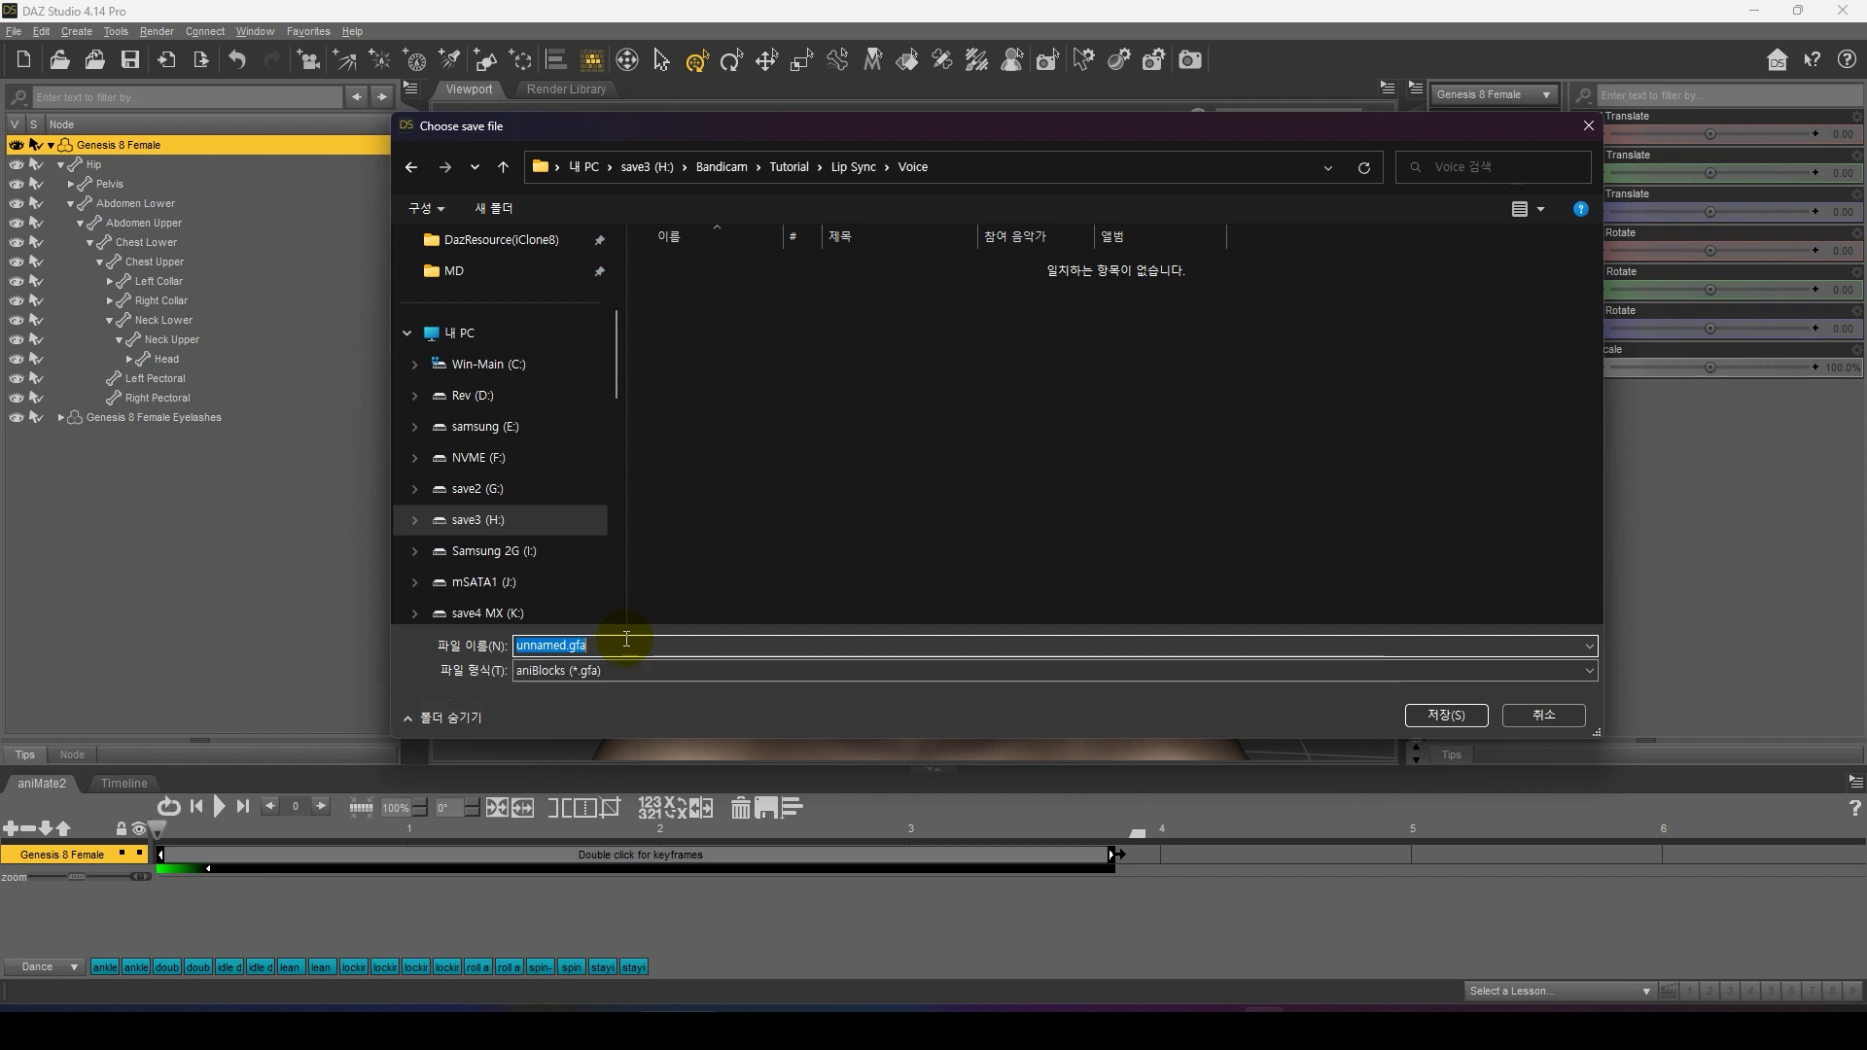
{"action": "type", "text": "Voice"}
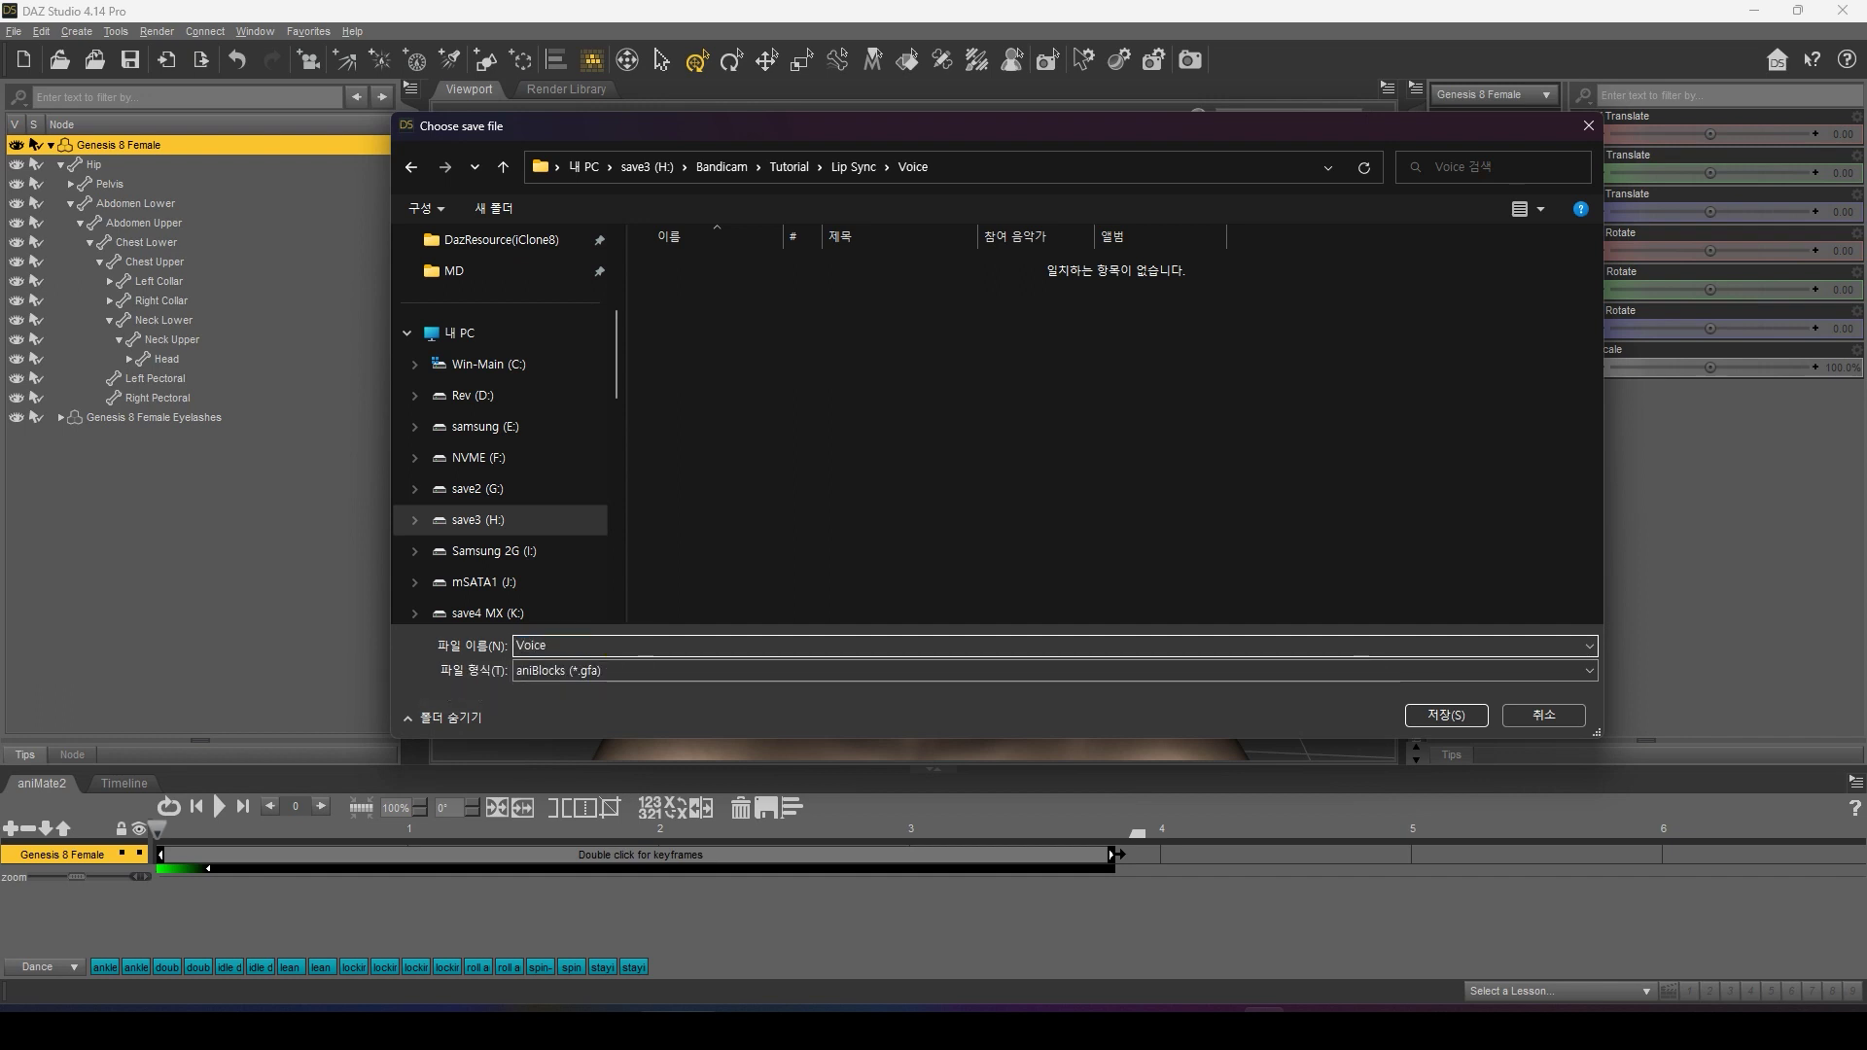
{"action": "key", "text": "Return"}
Step: Create a head movement aniBlock from the studio keyframes by direct copy, including only Translation and Rotation
{"action": "right_click", "coordinate": [298, 906]}
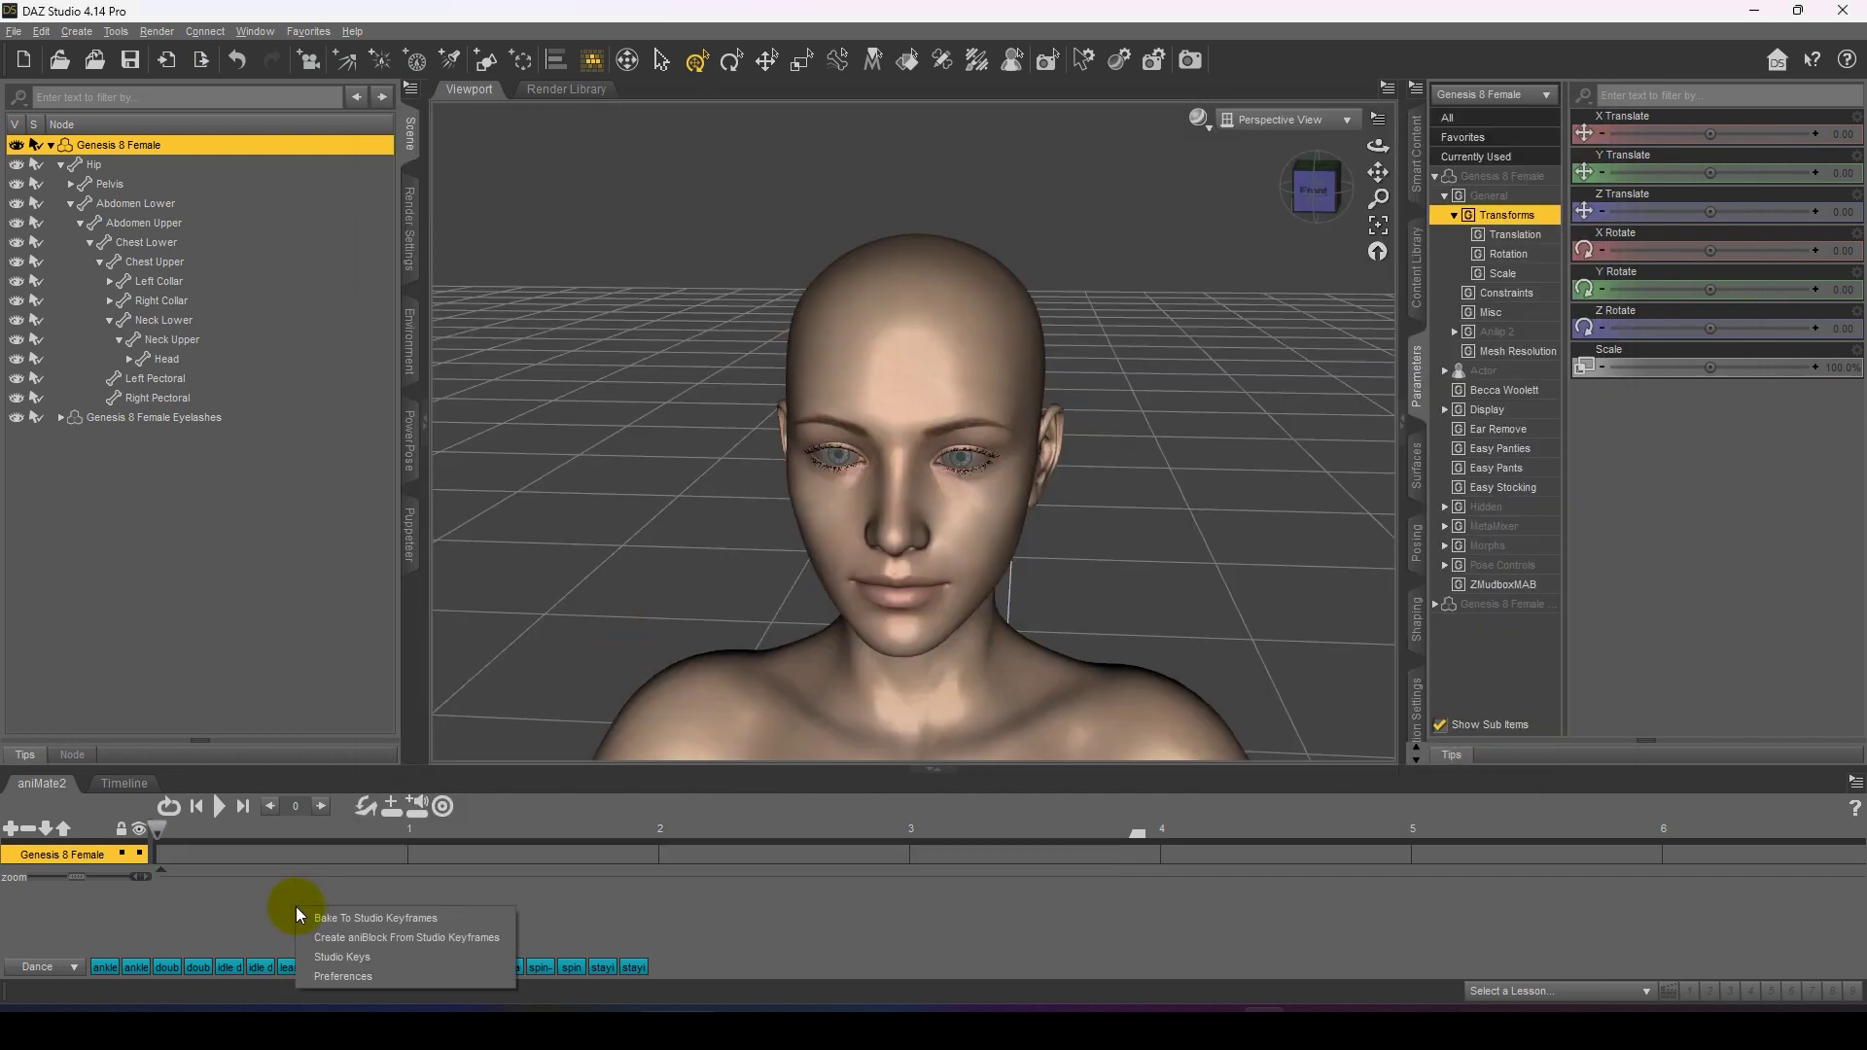
{"action": "left_click", "coordinate": [340, 938]}
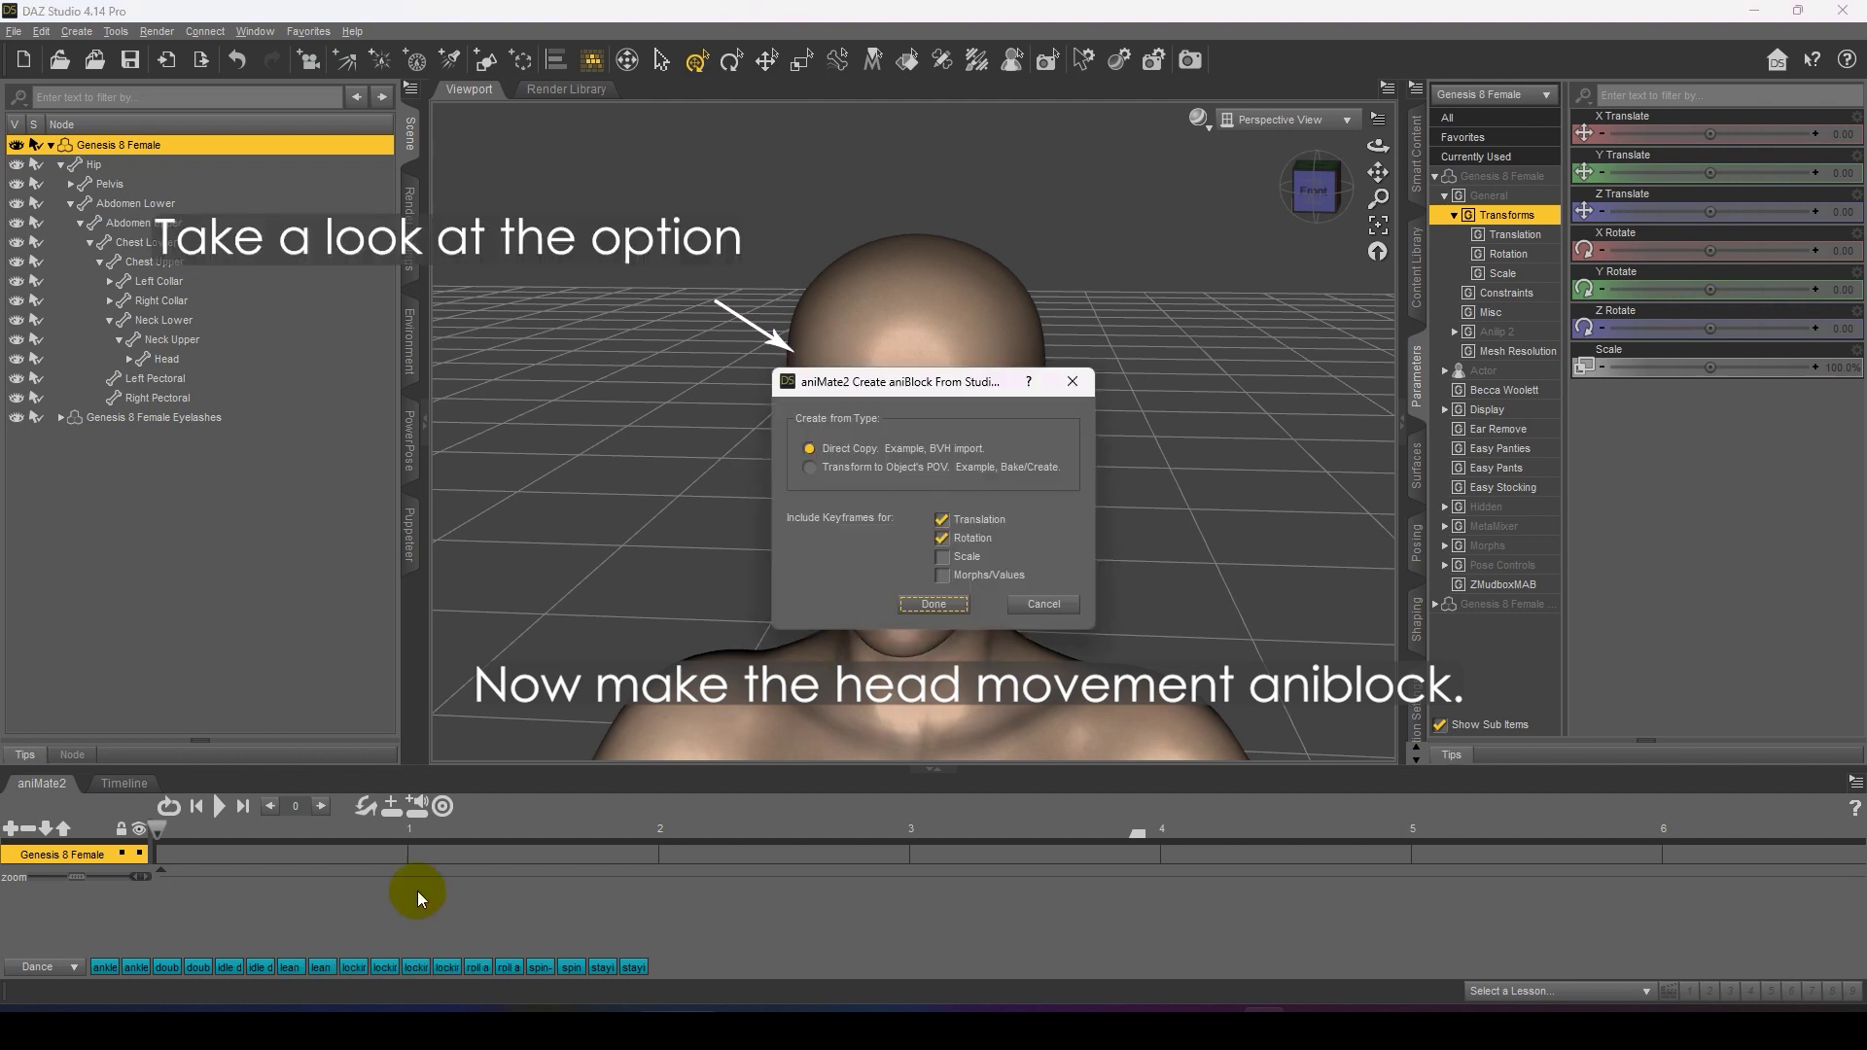
{"action": "left_click", "coordinate": [934, 605]}
Step: Inspect the transform keyframes inside the head movement aniBlock and return to the block view
{"action": "left_click", "coordinate": [588, 862]}
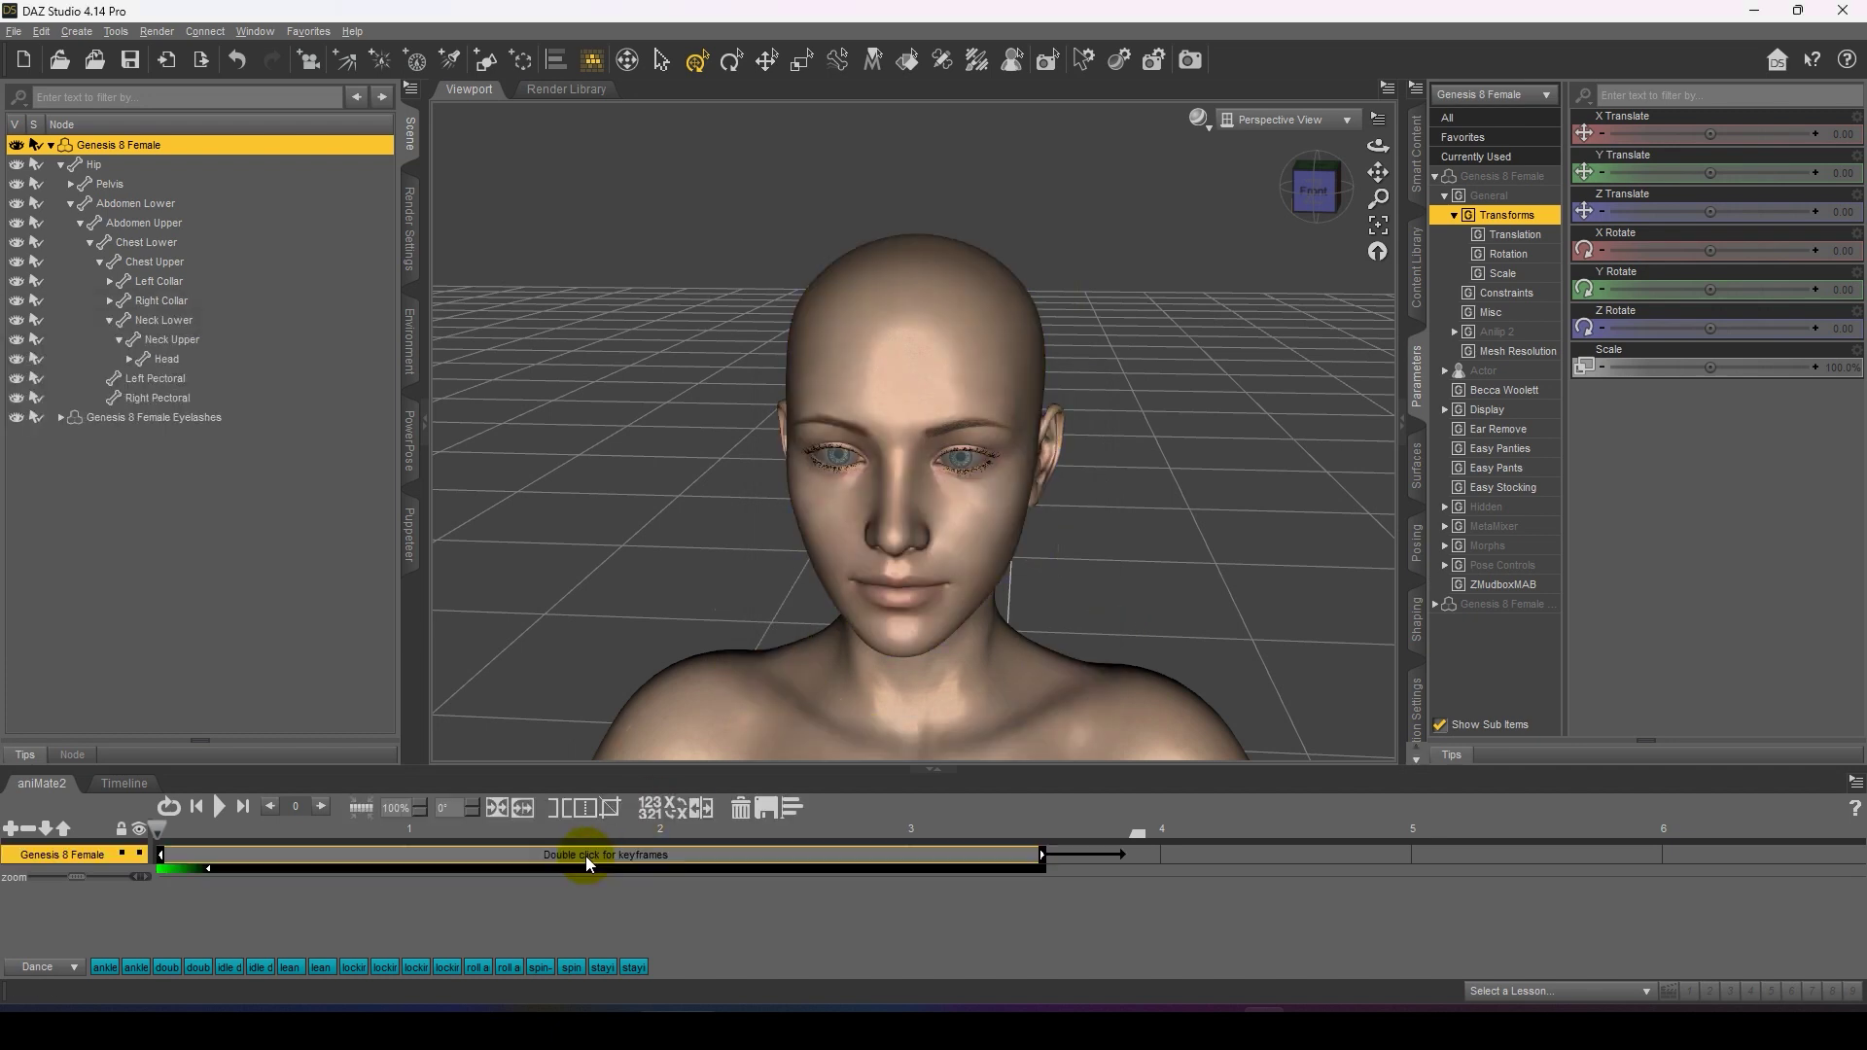
{"action": "double_click", "coordinate": [592, 863]}
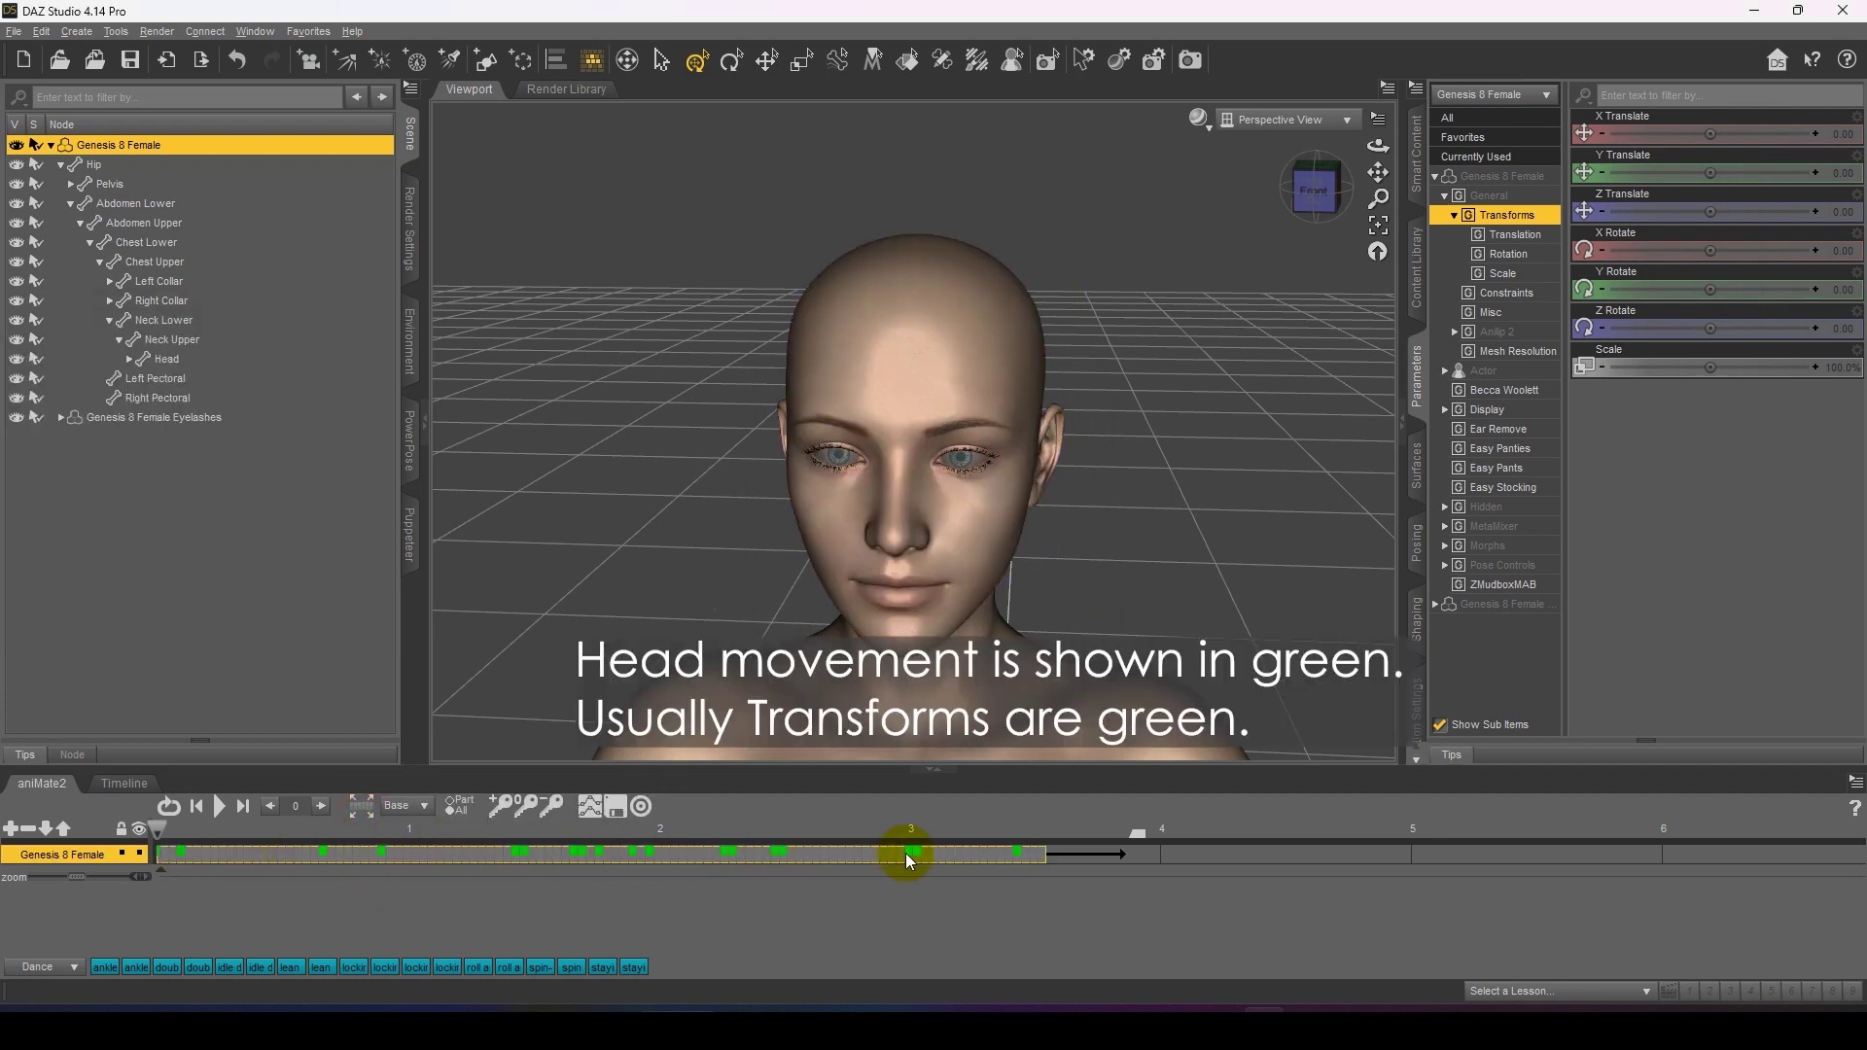
{"action": "left_click", "coordinate": [356, 810]}
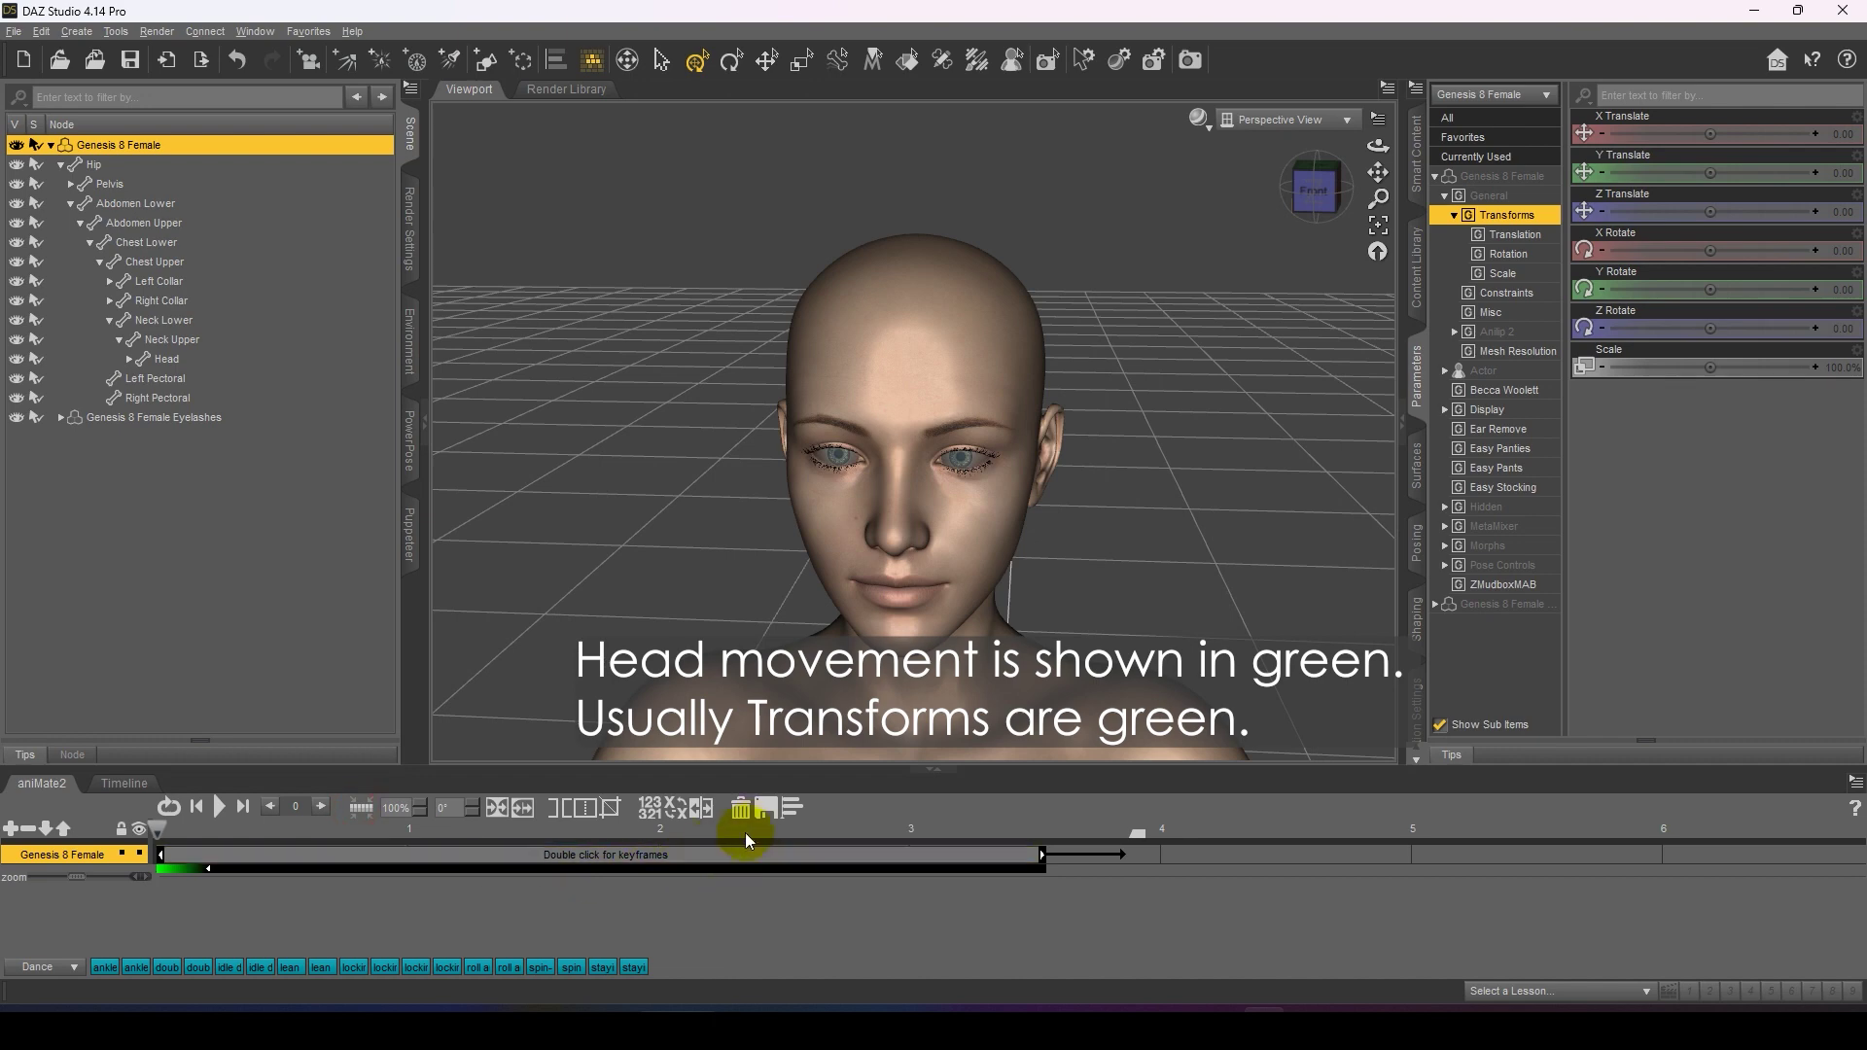
Step: Save the head movement aniBlock in the Voice folder as Voice 1 head move.gfa
{"action": "left_click", "coordinate": [770, 811]}
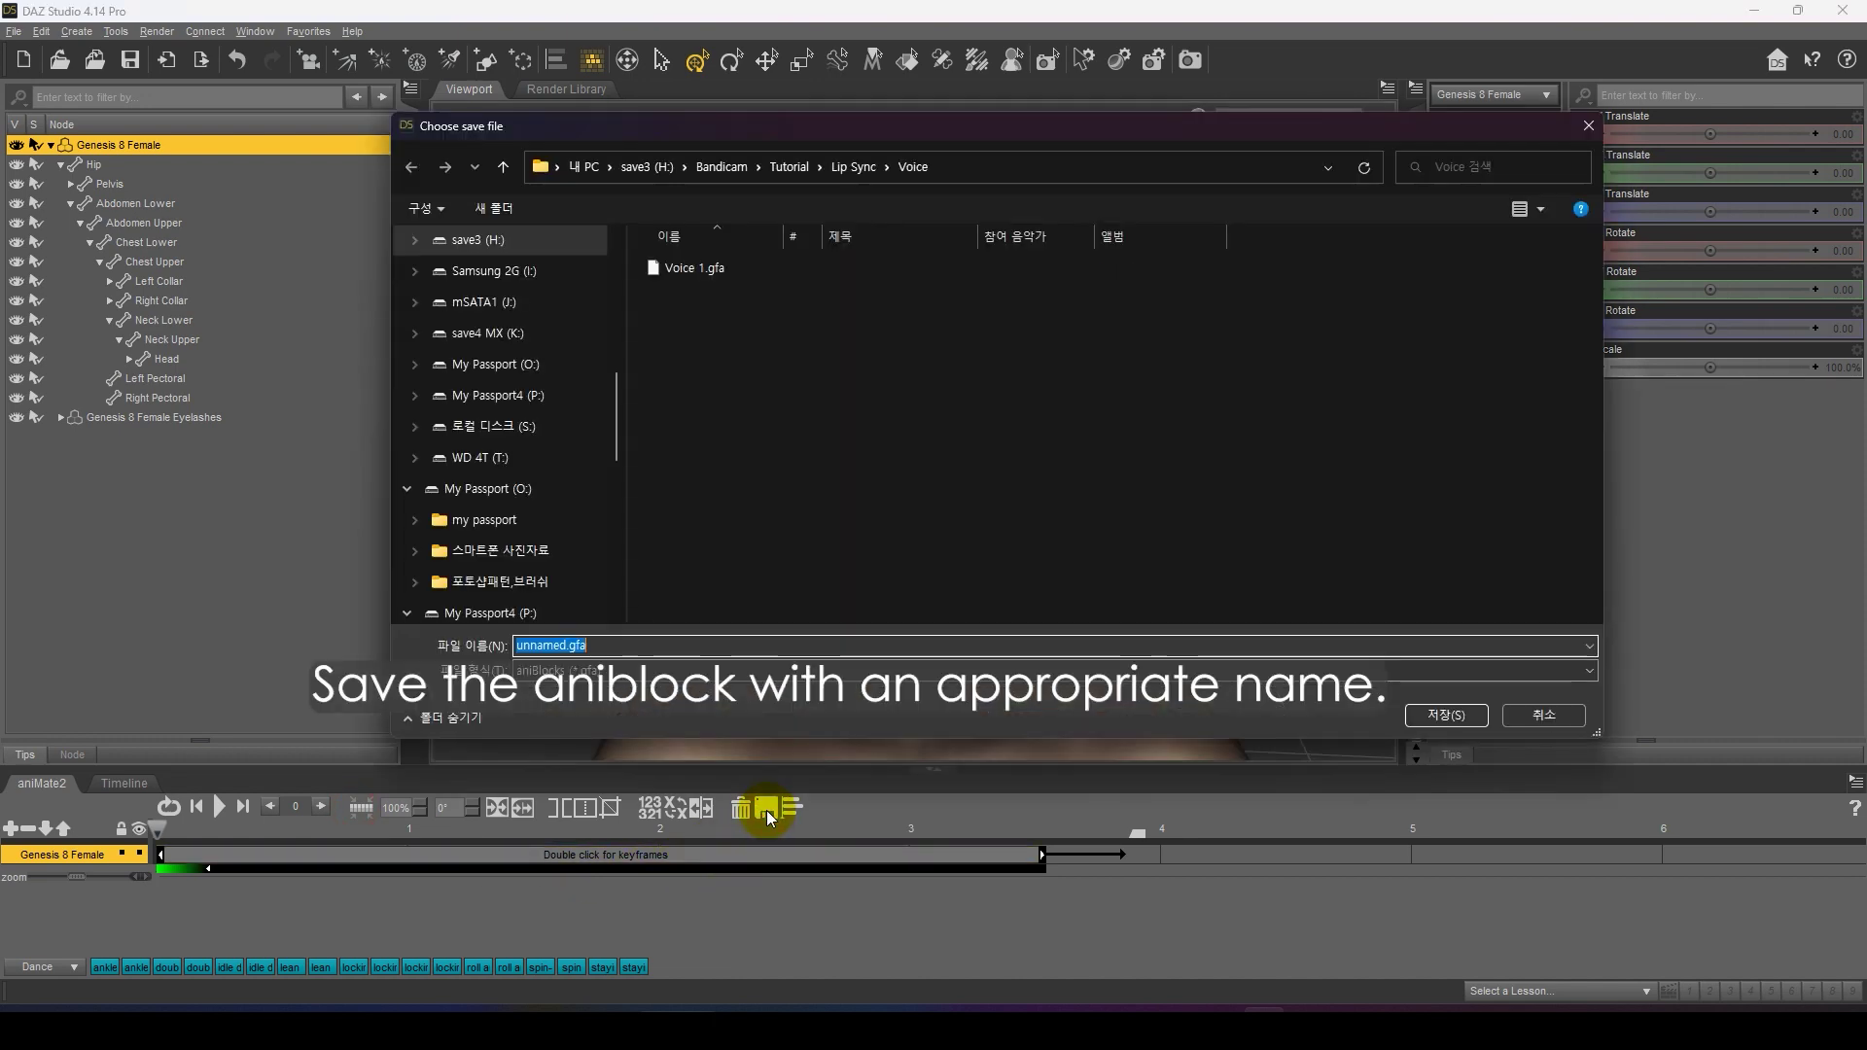
{"action": "left_click", "coordinate": [683, 269]}
{"action": "left_click", "coordinate": [554, 649]}
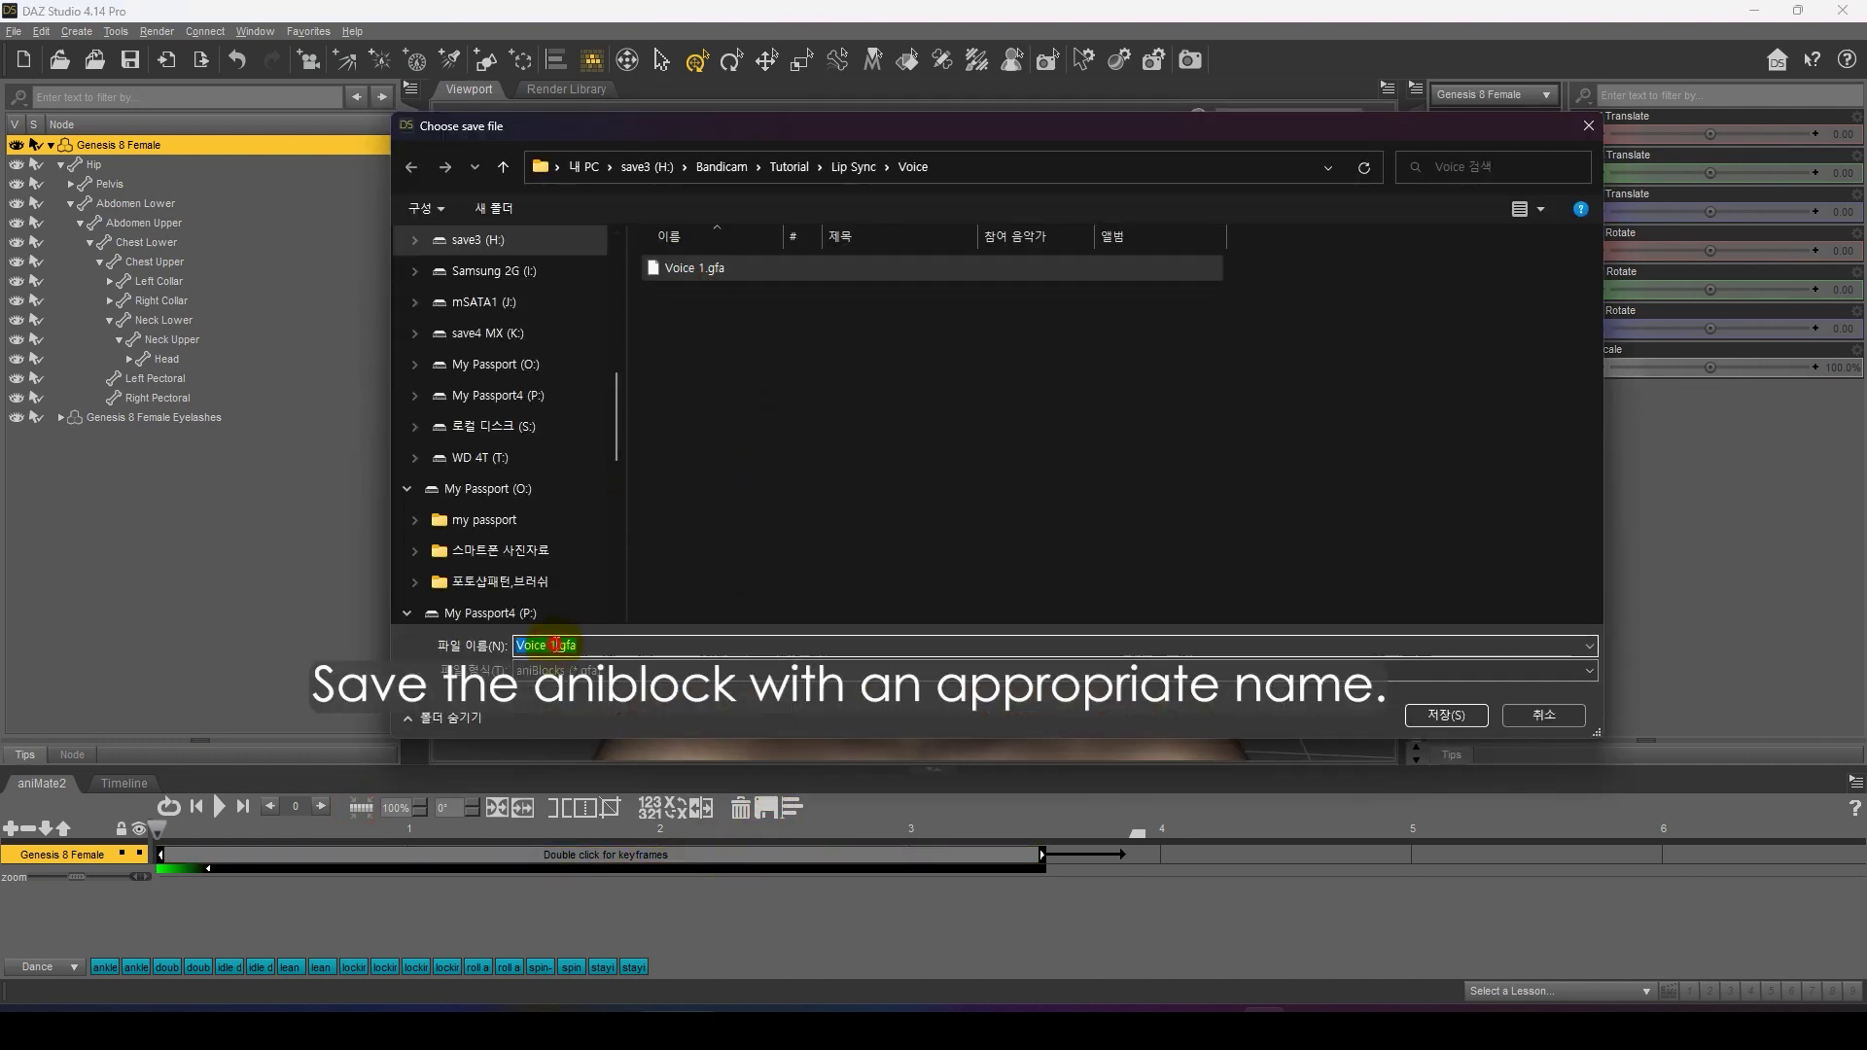
{"action": "left_click", "coordinate": [554, 645]}
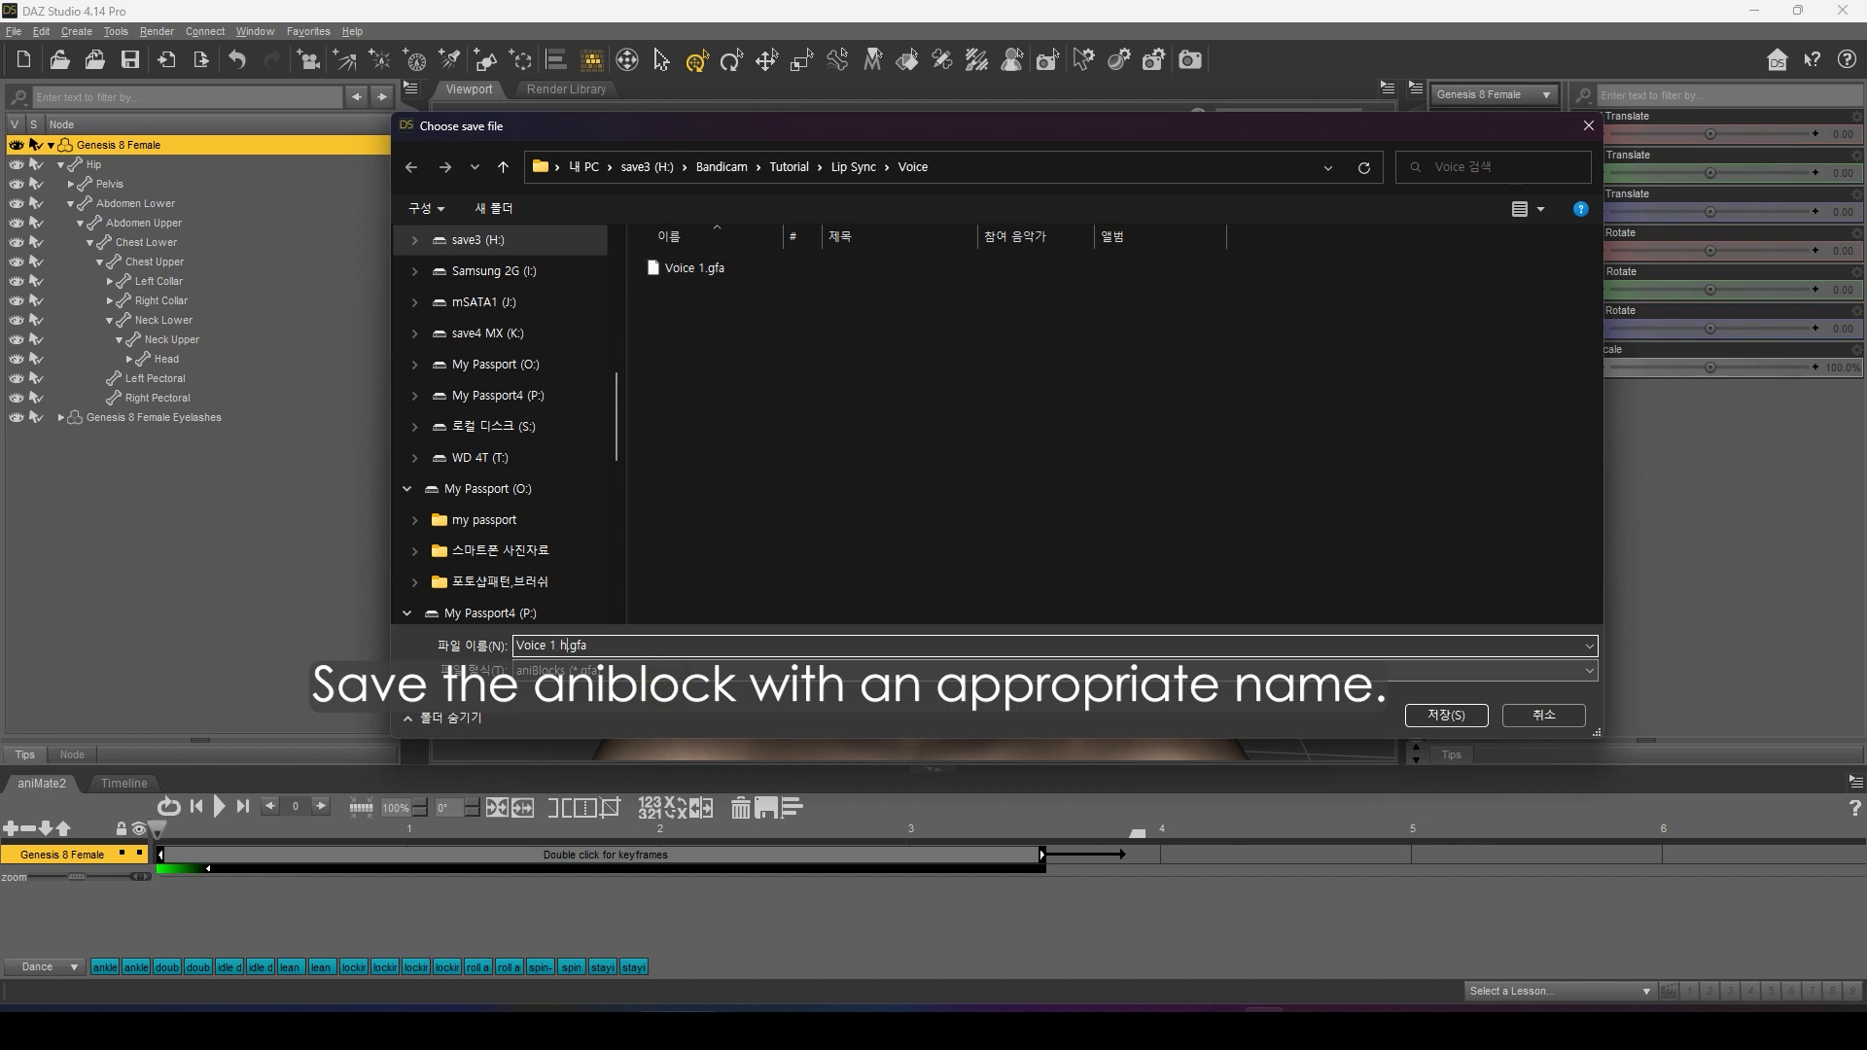
{"action": "type", "text": "head move"}
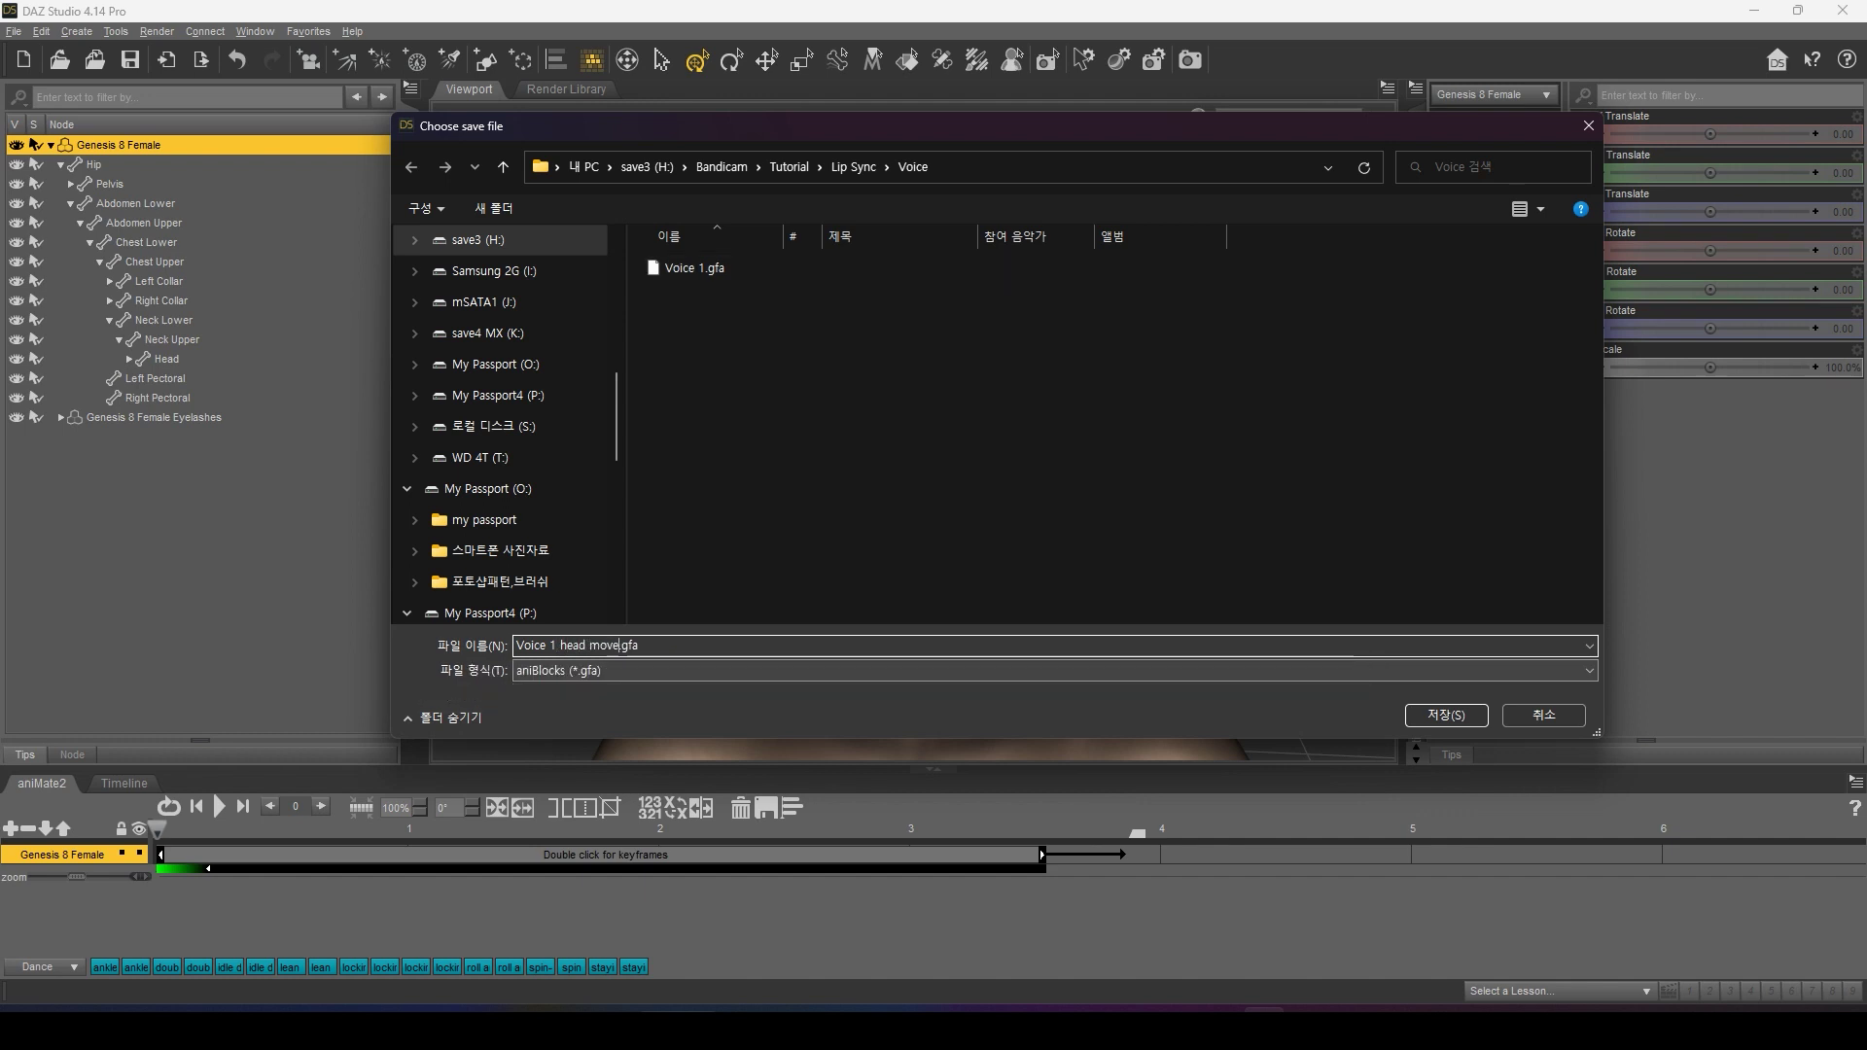
{"action": "left_click", "coordinate": [1420, 718]}
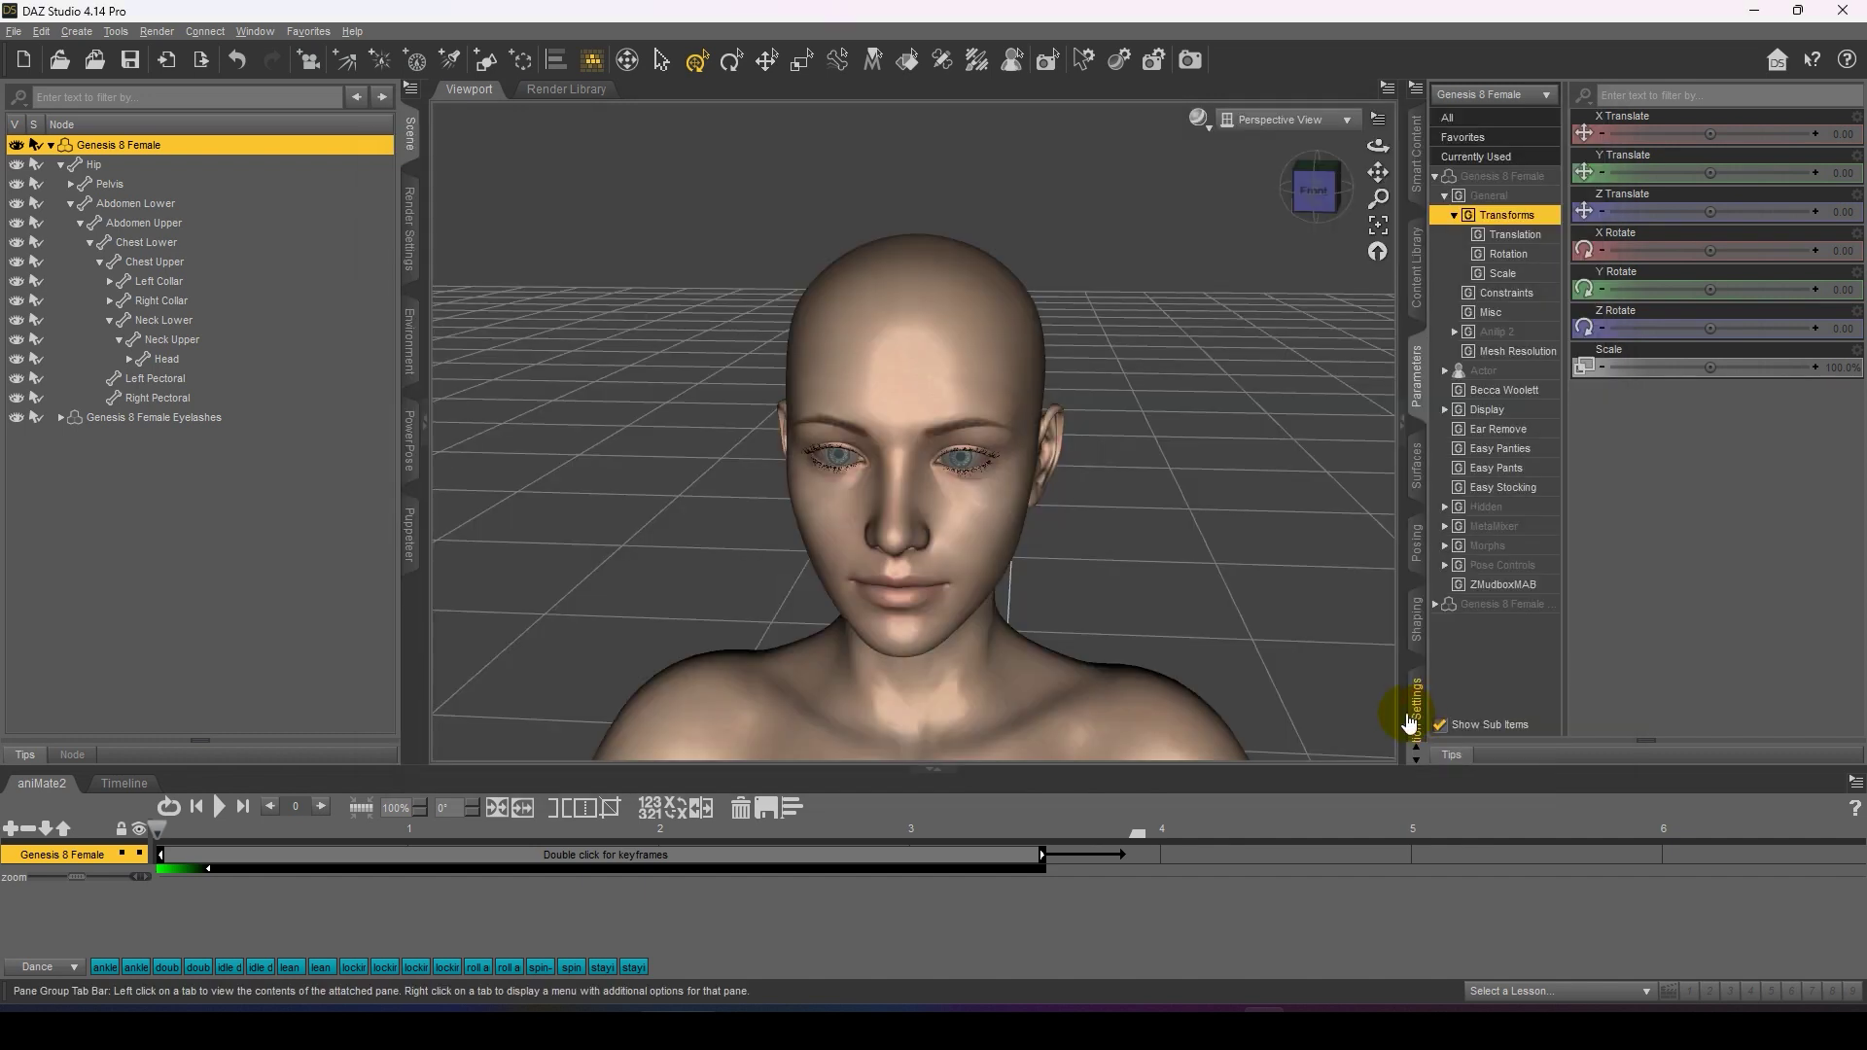
{"action": "left_click", "coordinate": [525, 895]}
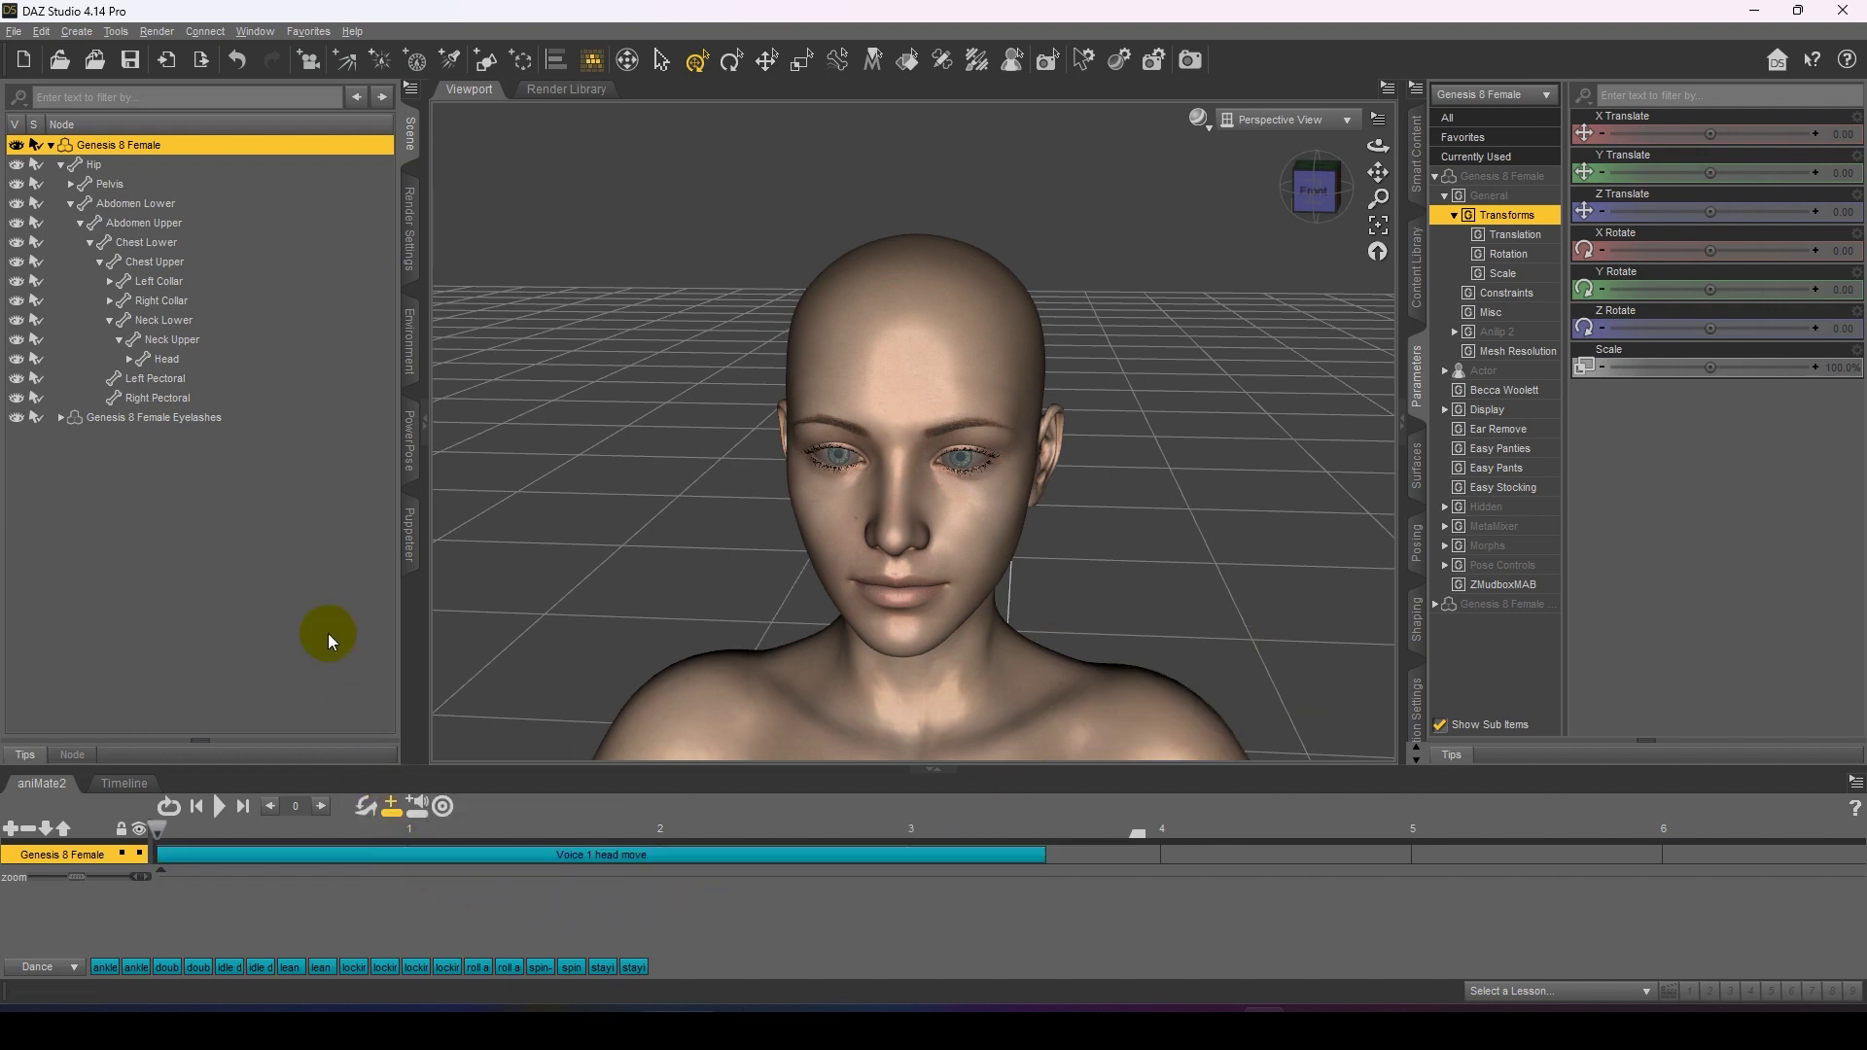
Step: Start a new scene without saving the current one, and load the favorite Genesis 8 Basic Female figure
{"action": "left_click", "coordinate": [24, 60]}
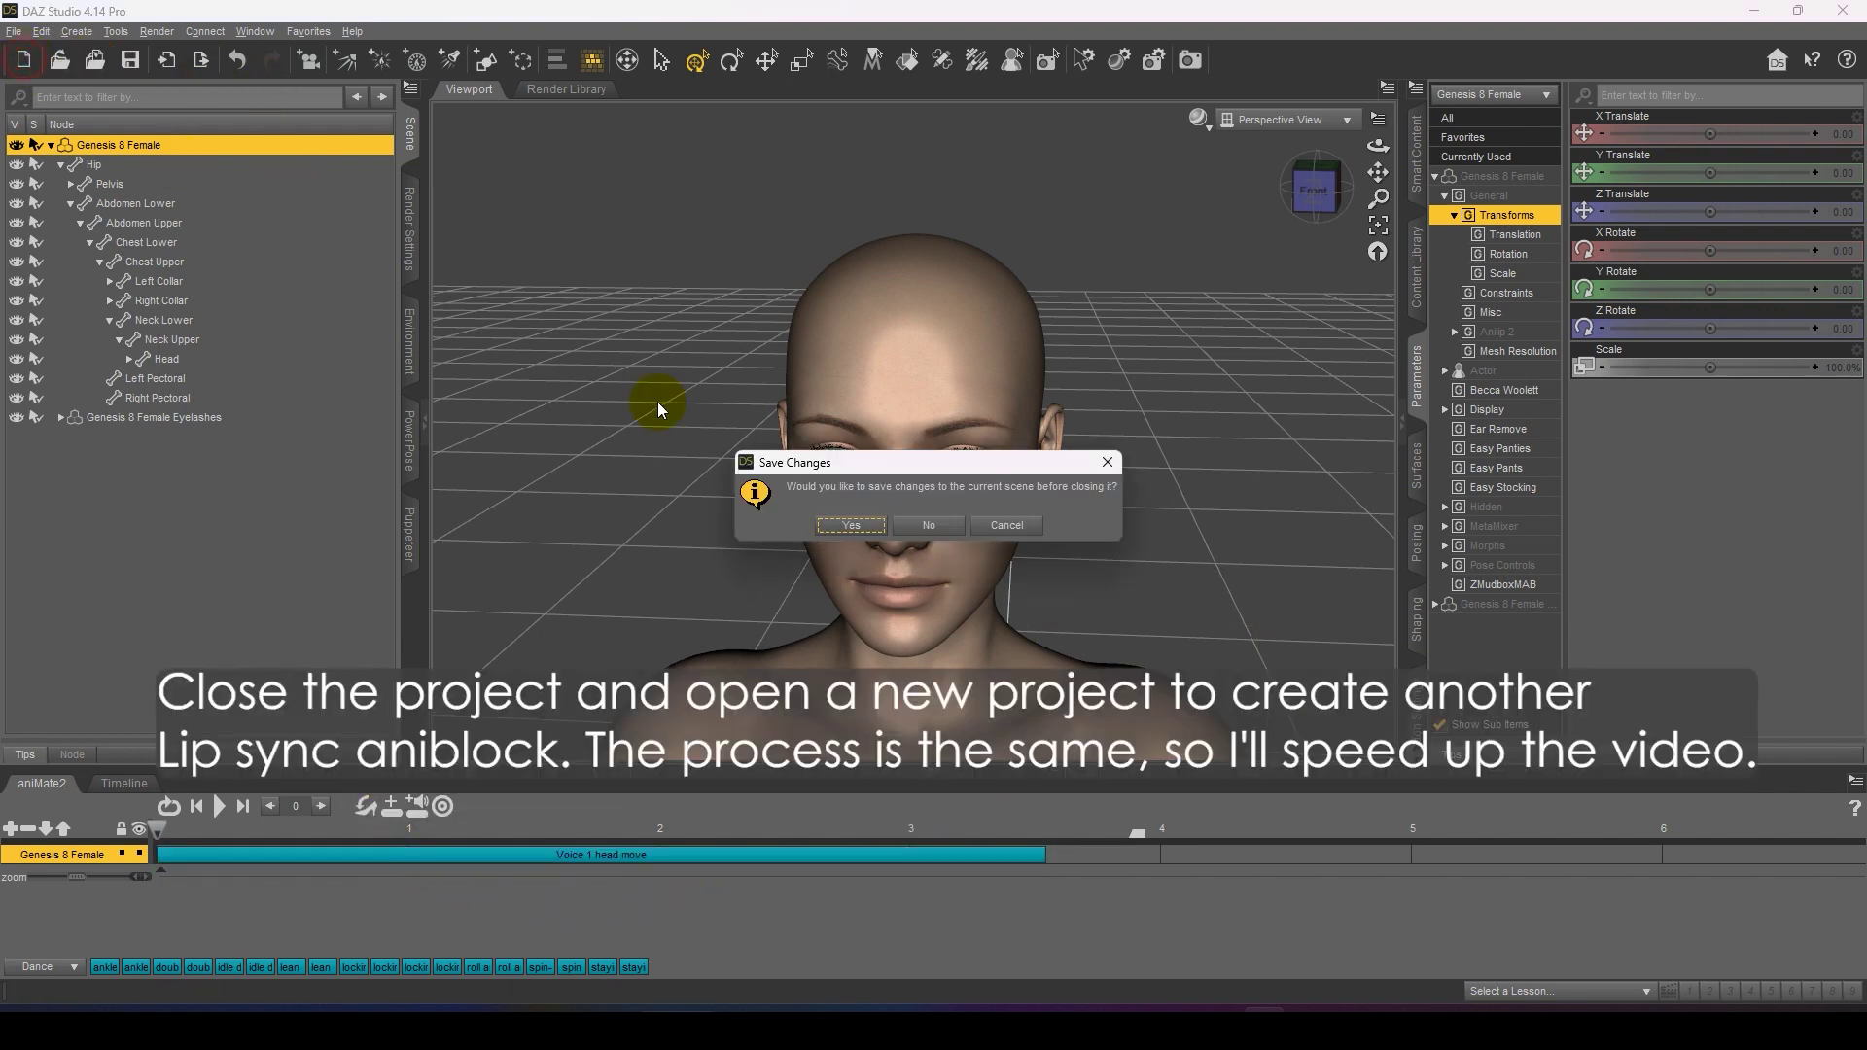
{"action": "left_click", "coordinate": [929, 525]}
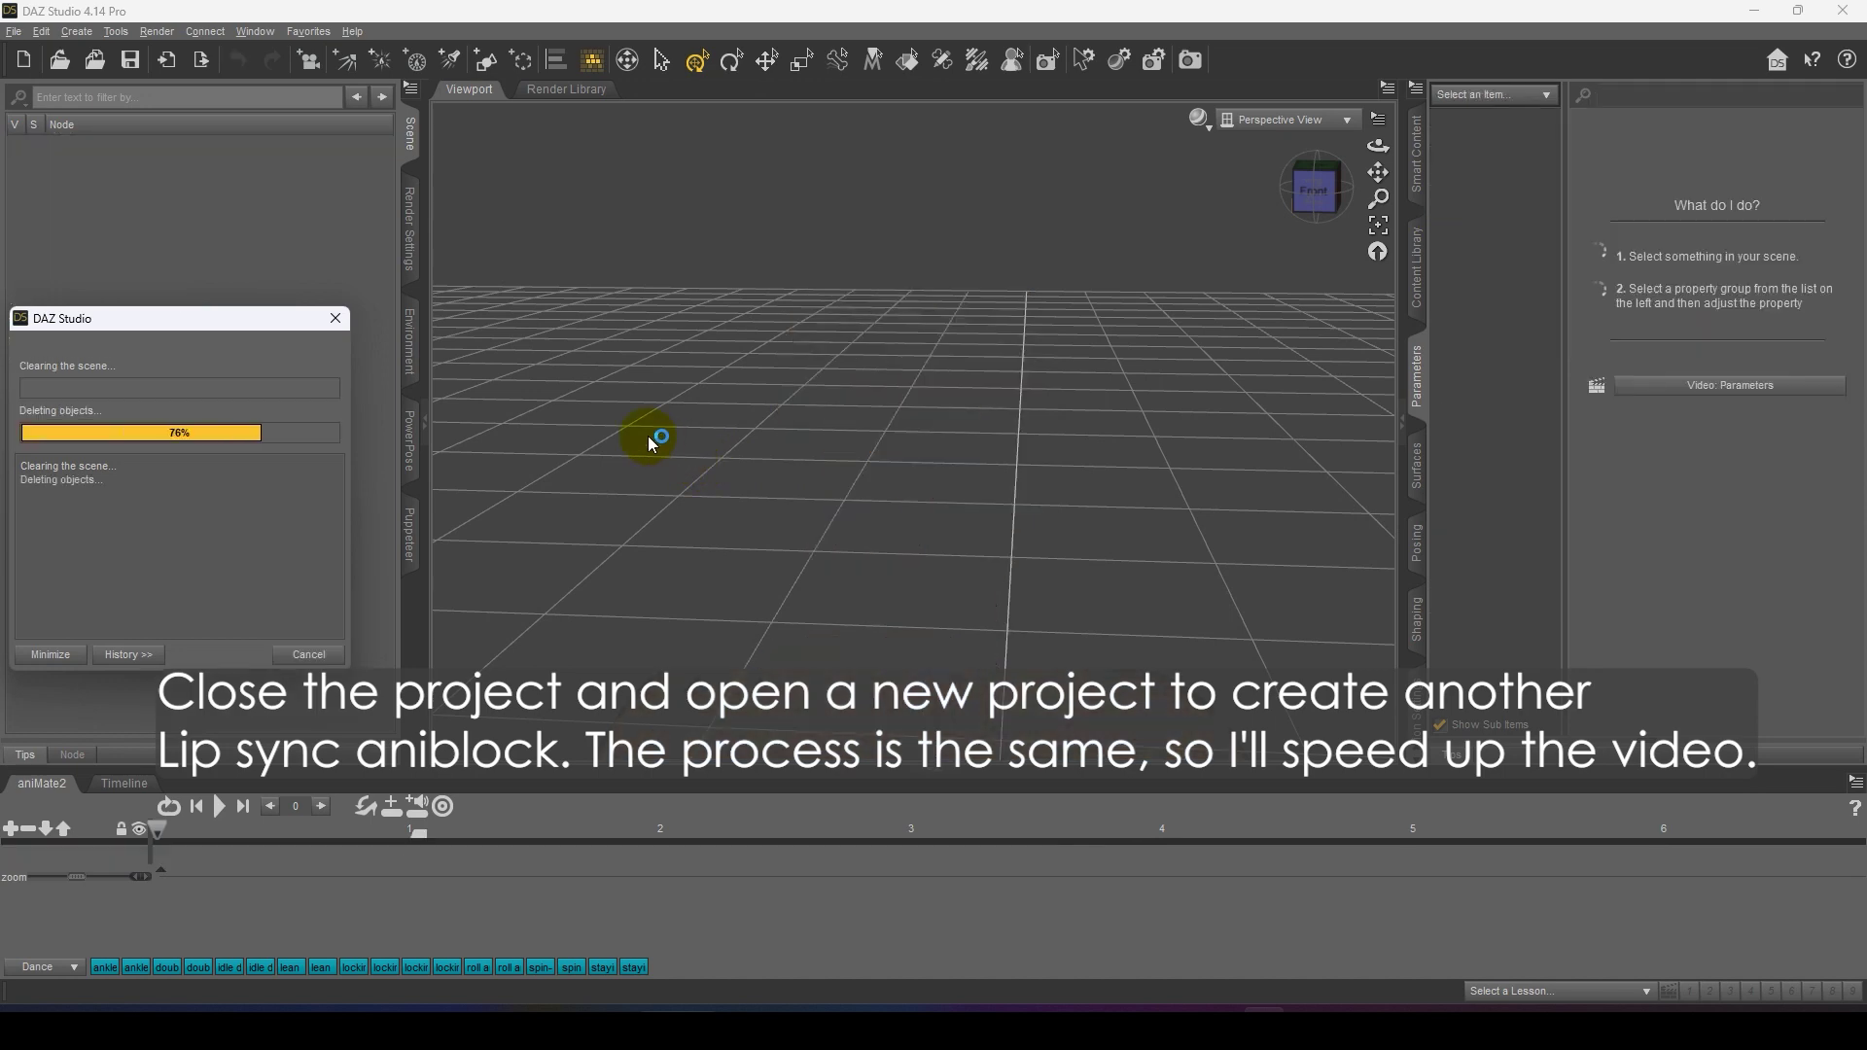
{"action": "left_click", "coordinate": [308, 31]}
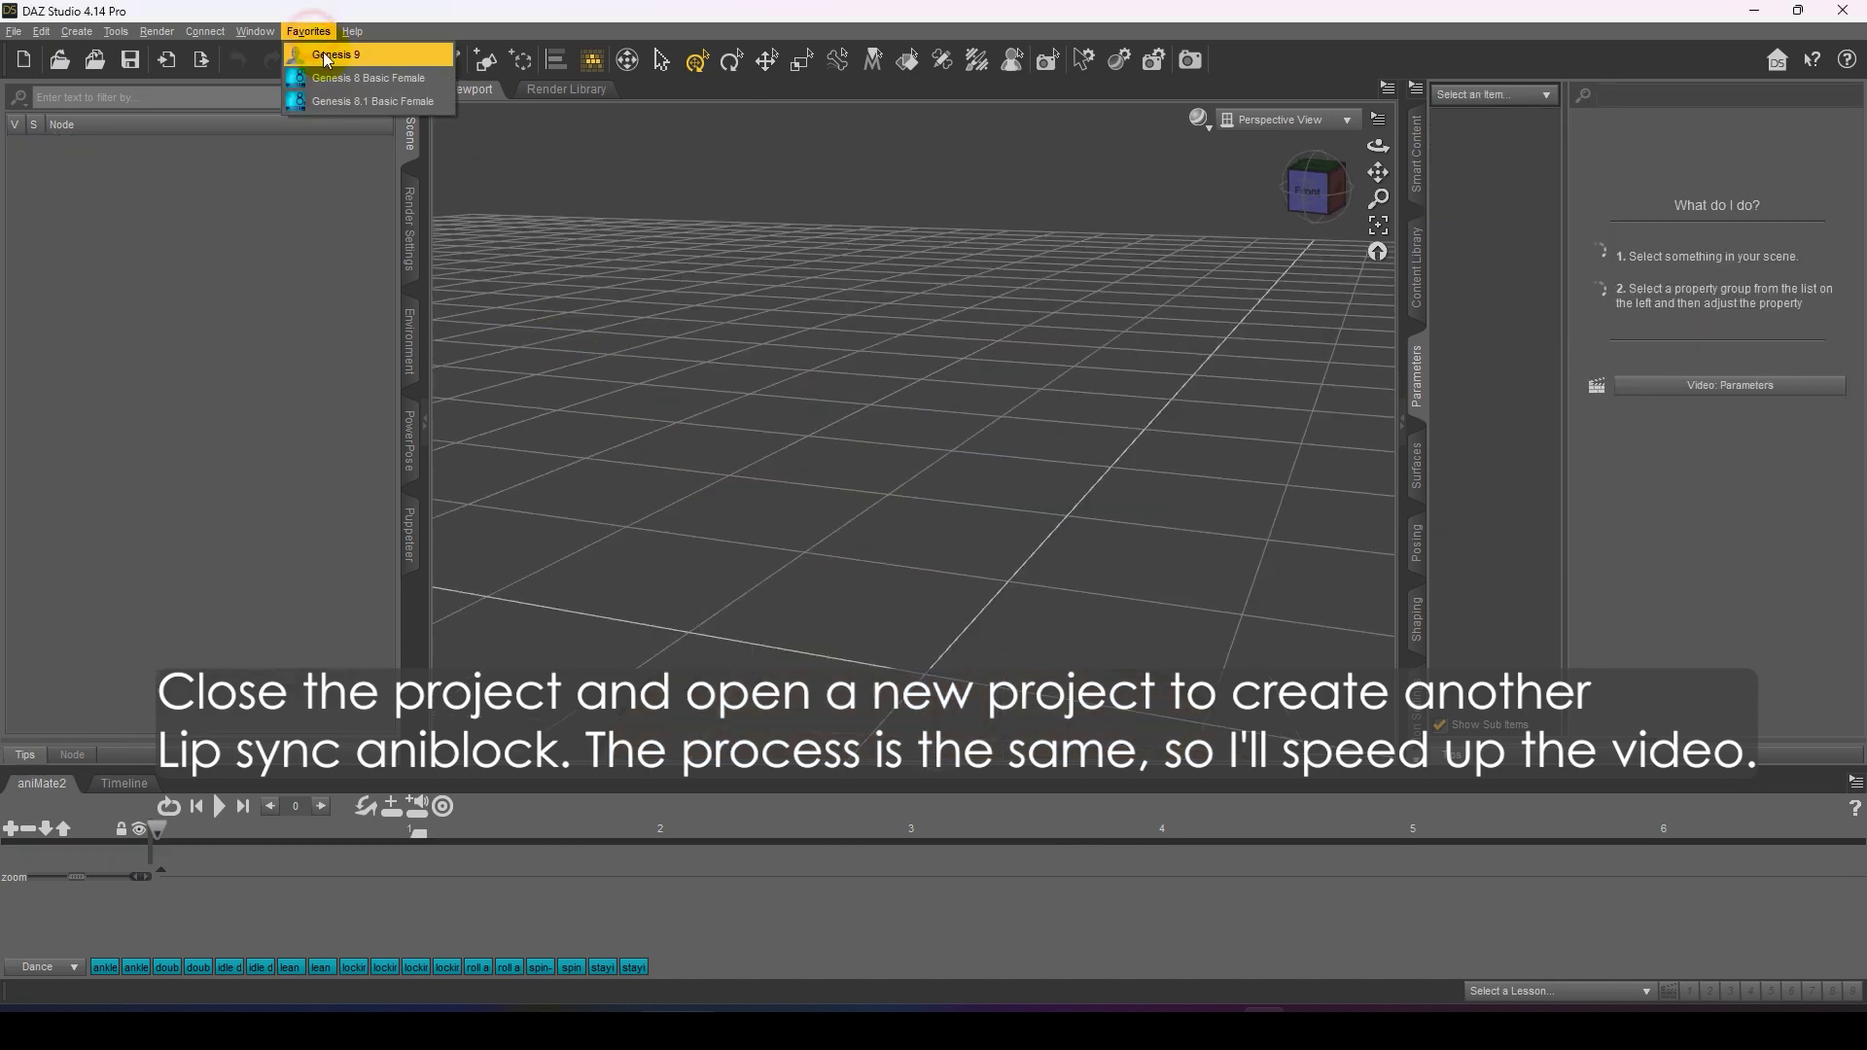
{"action": "left_click", "coordinate": [323, 73]}
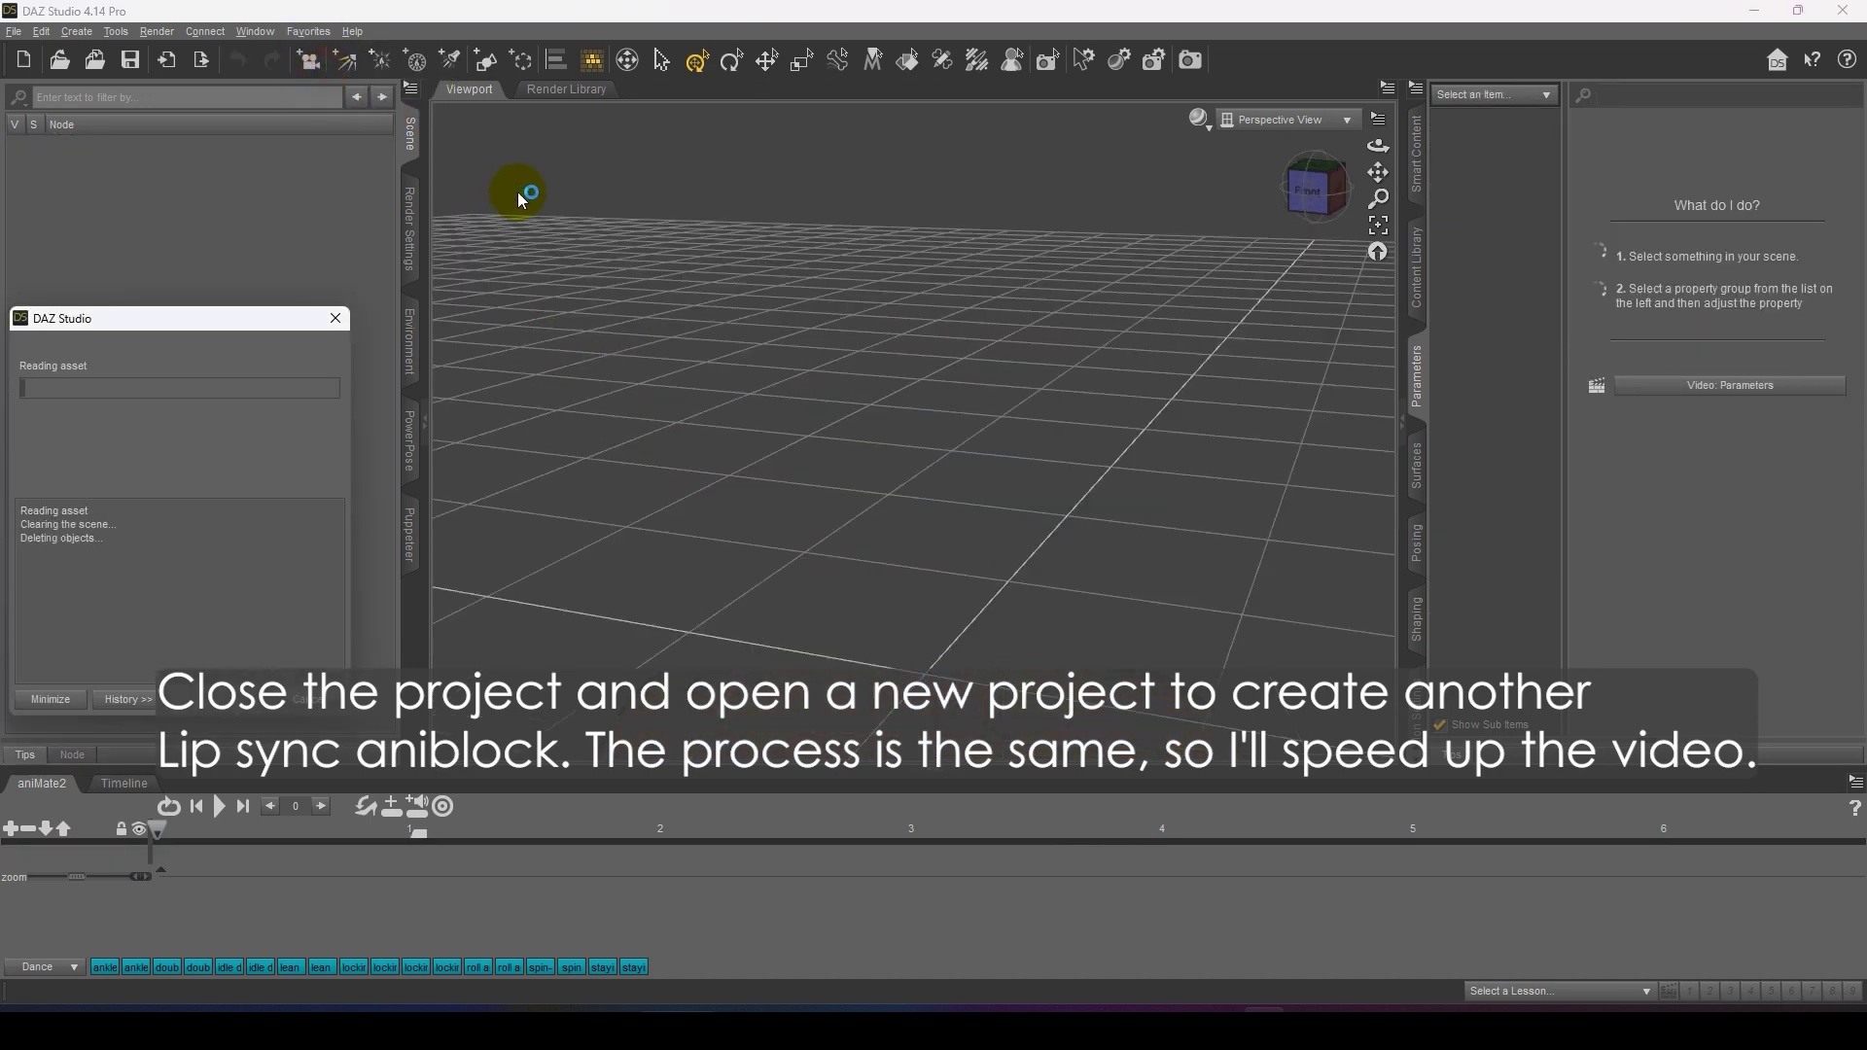
Step: Load and analyze sound2.wav as the lip sync sound file for the new figure, and close the Lip Sync pane
{"action": "left_click", "coordinate": [255, 31]}
{"action": "left_click", "coordinate": [458, 435]}
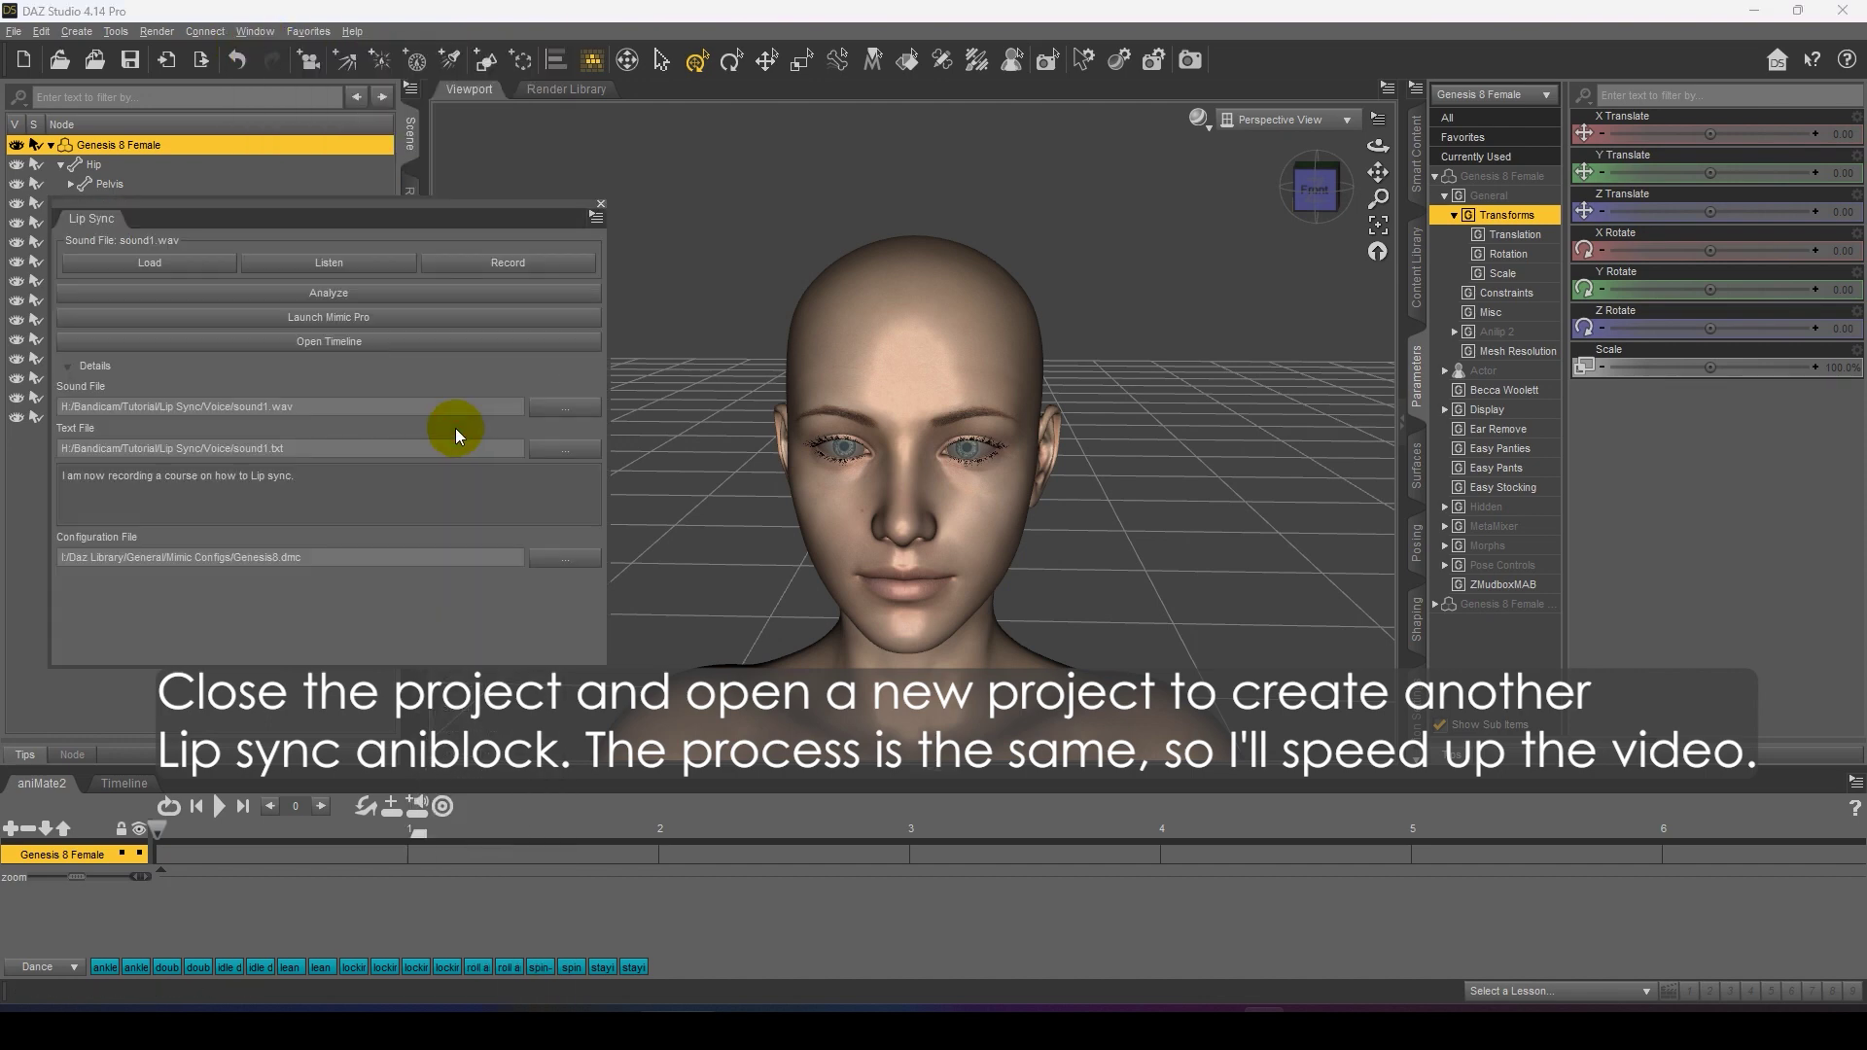
{"action": "left_click", "coordinate": [565, 406]}
{"action": "left_click", "coordinate": [328, 265]}
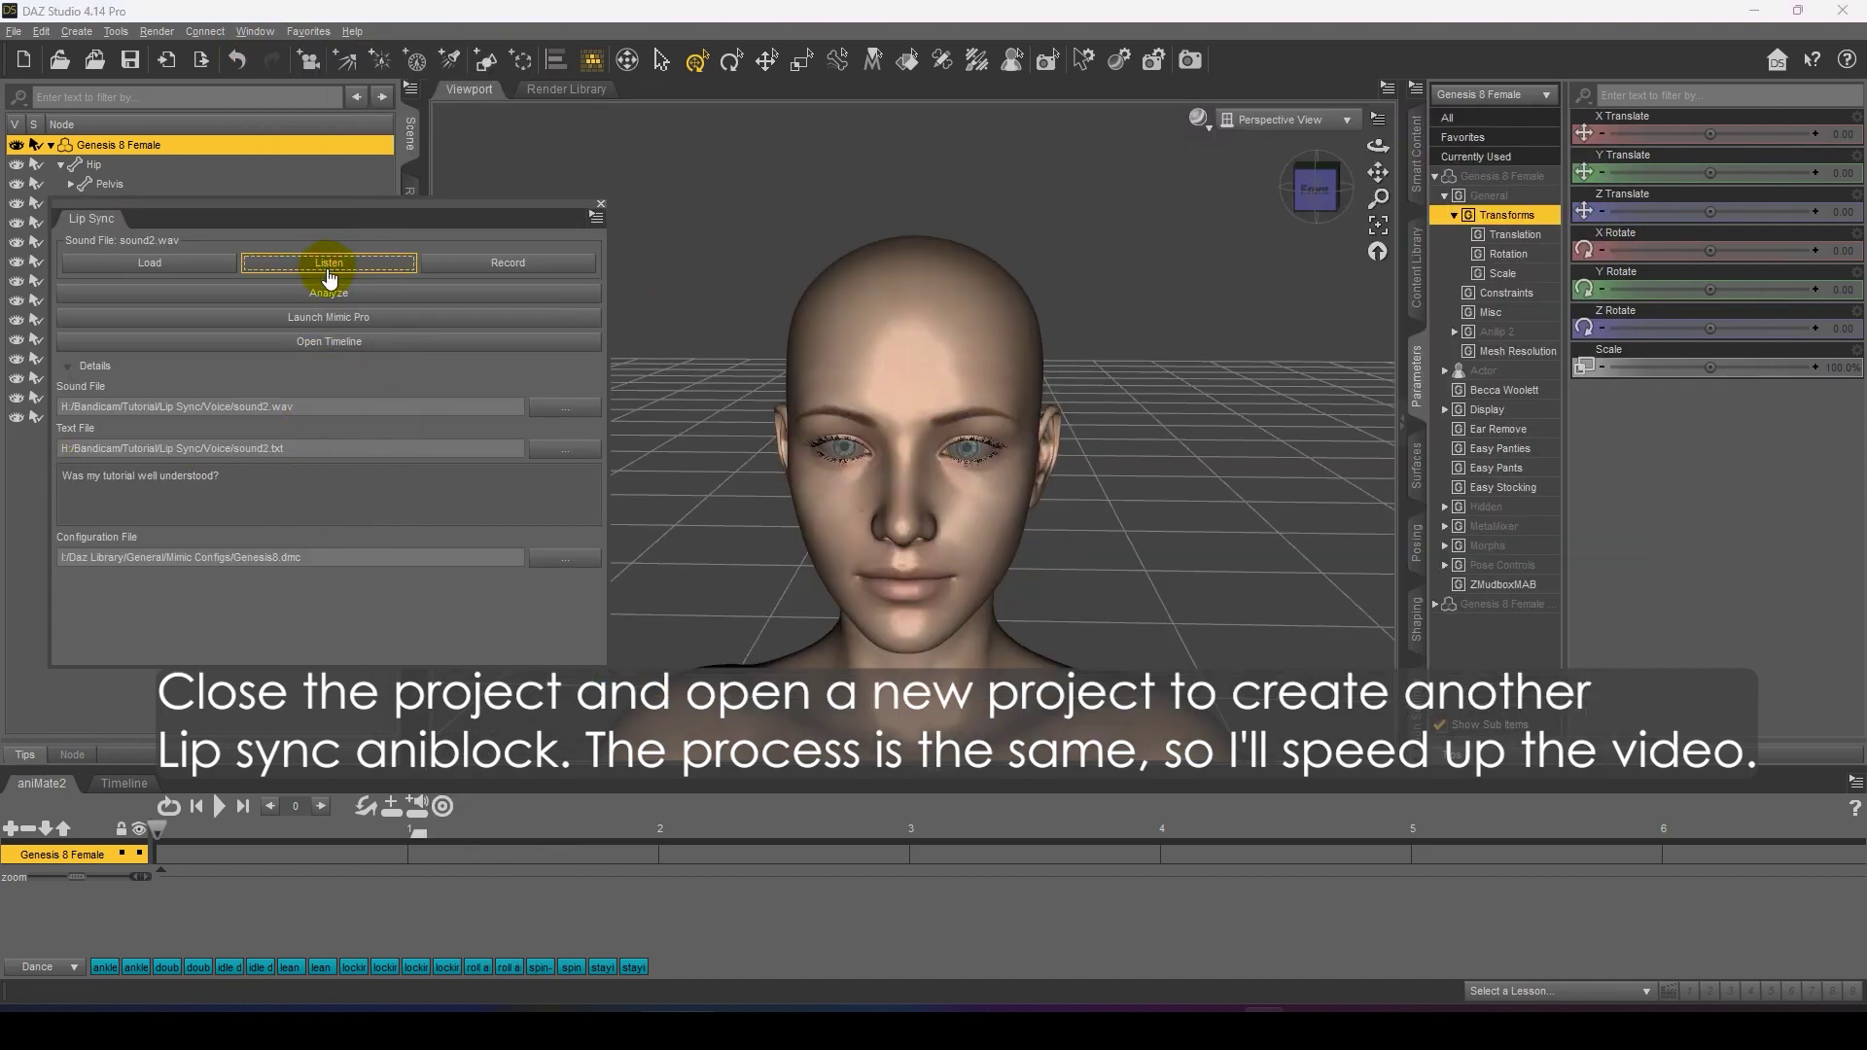
{"action": "left_click", "coordinate": [125, 783]}
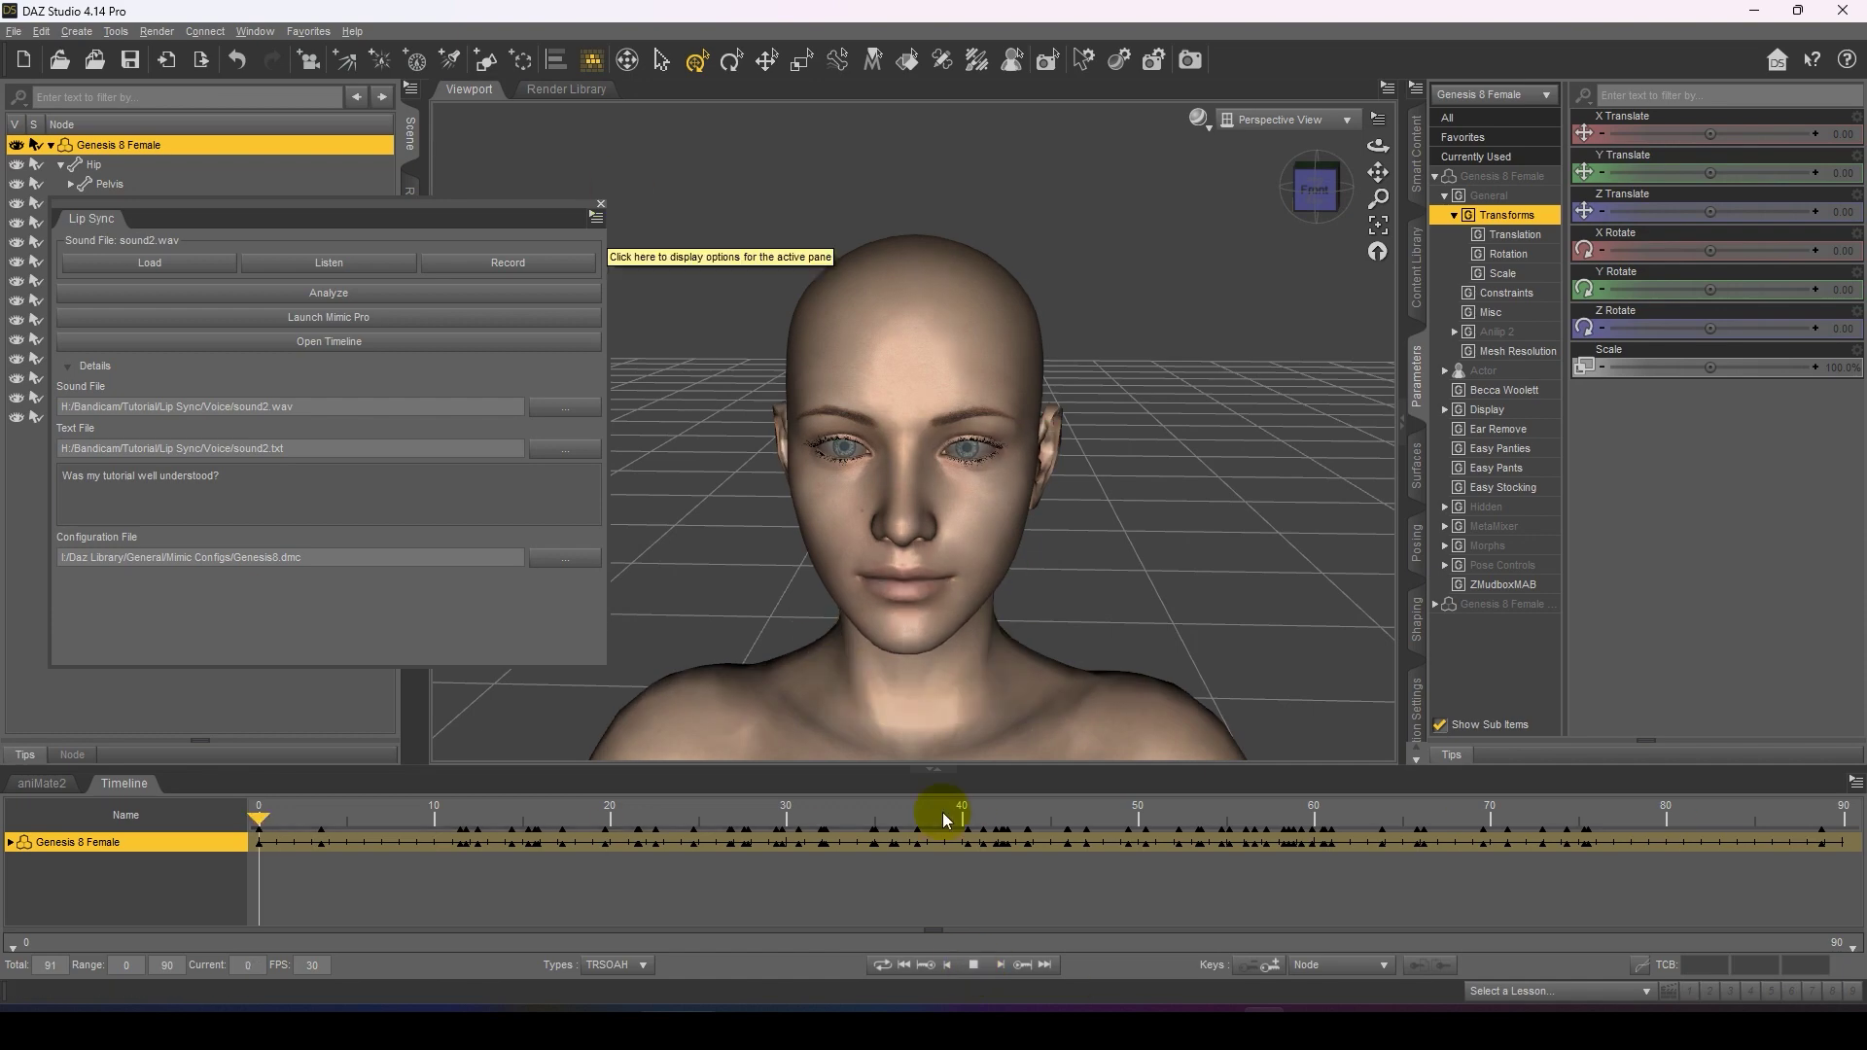
{"action": "left_click", "coordinate": [600, 205]}
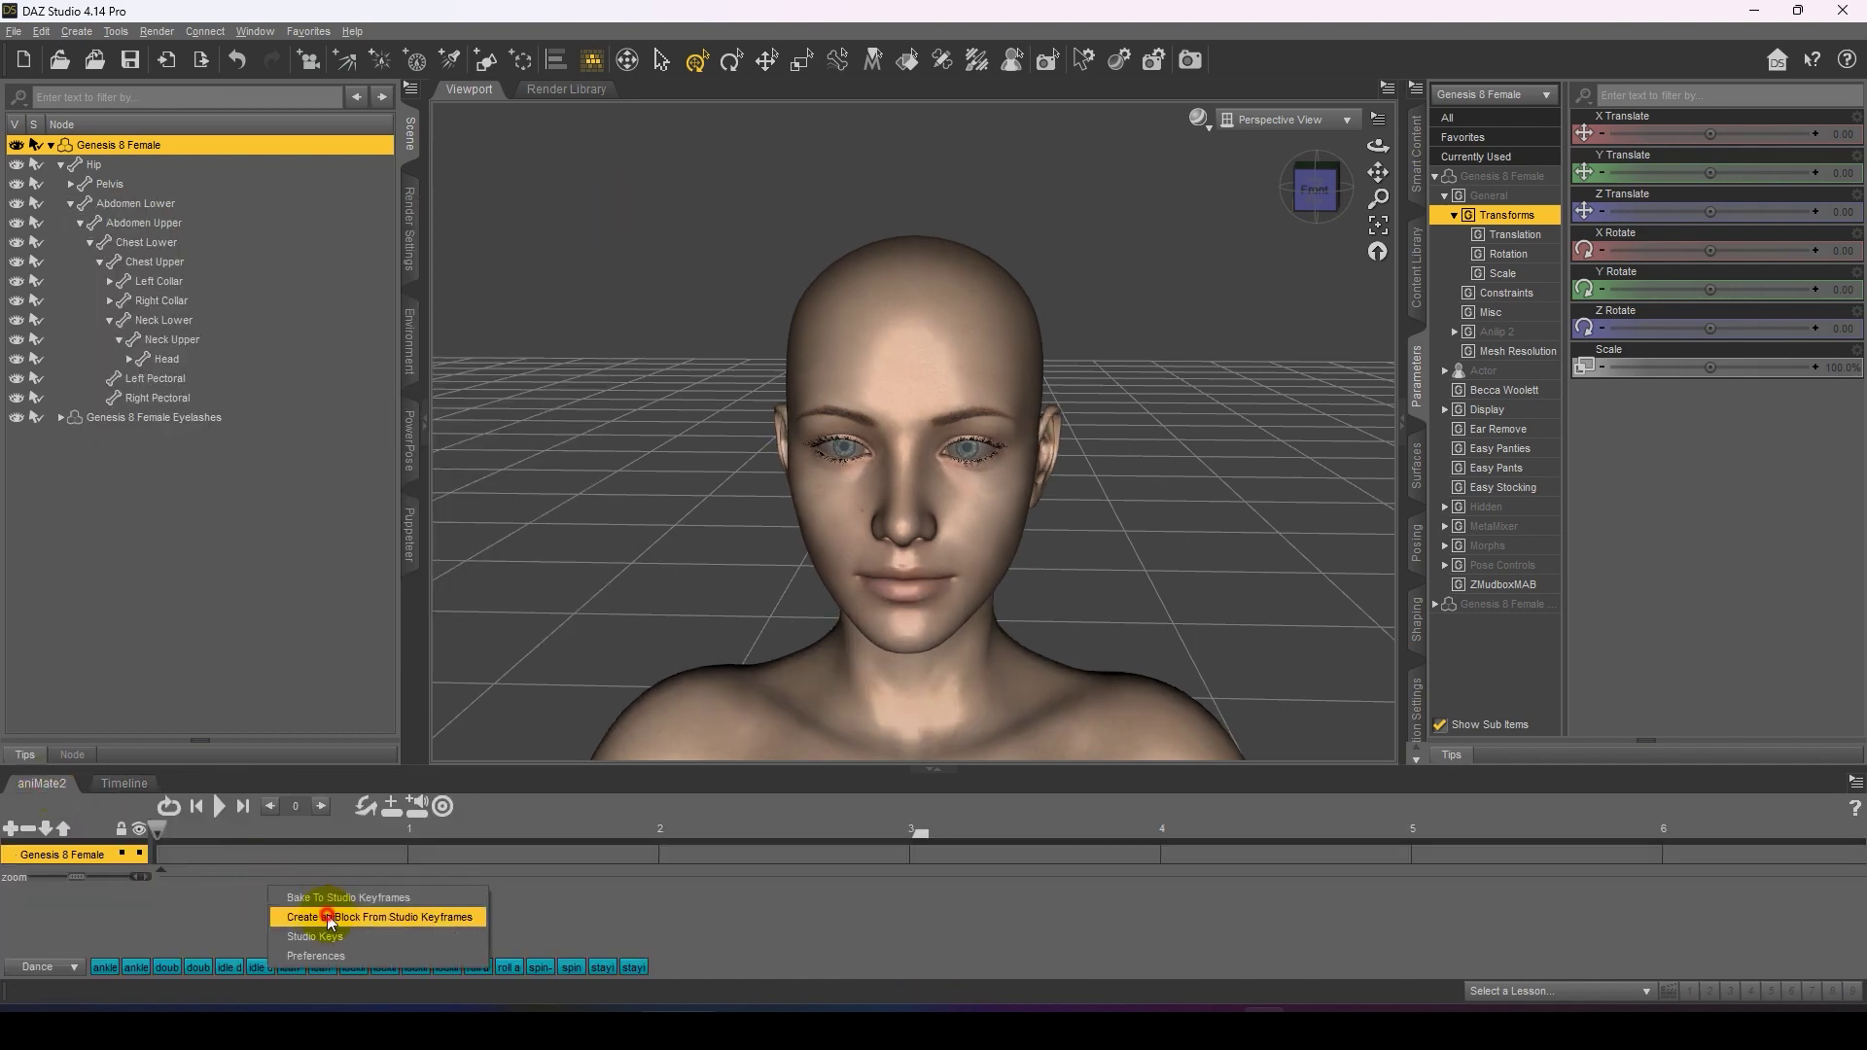
Step: Create the second recording's head movement aniBlock by direct copy with only Translation and Rotation, and save it as Voice 2 head move.gfa
{"action": "left_click", "coordinate": [379, 909]}
{"action": "left_click", "coordinate": [925, 603]}
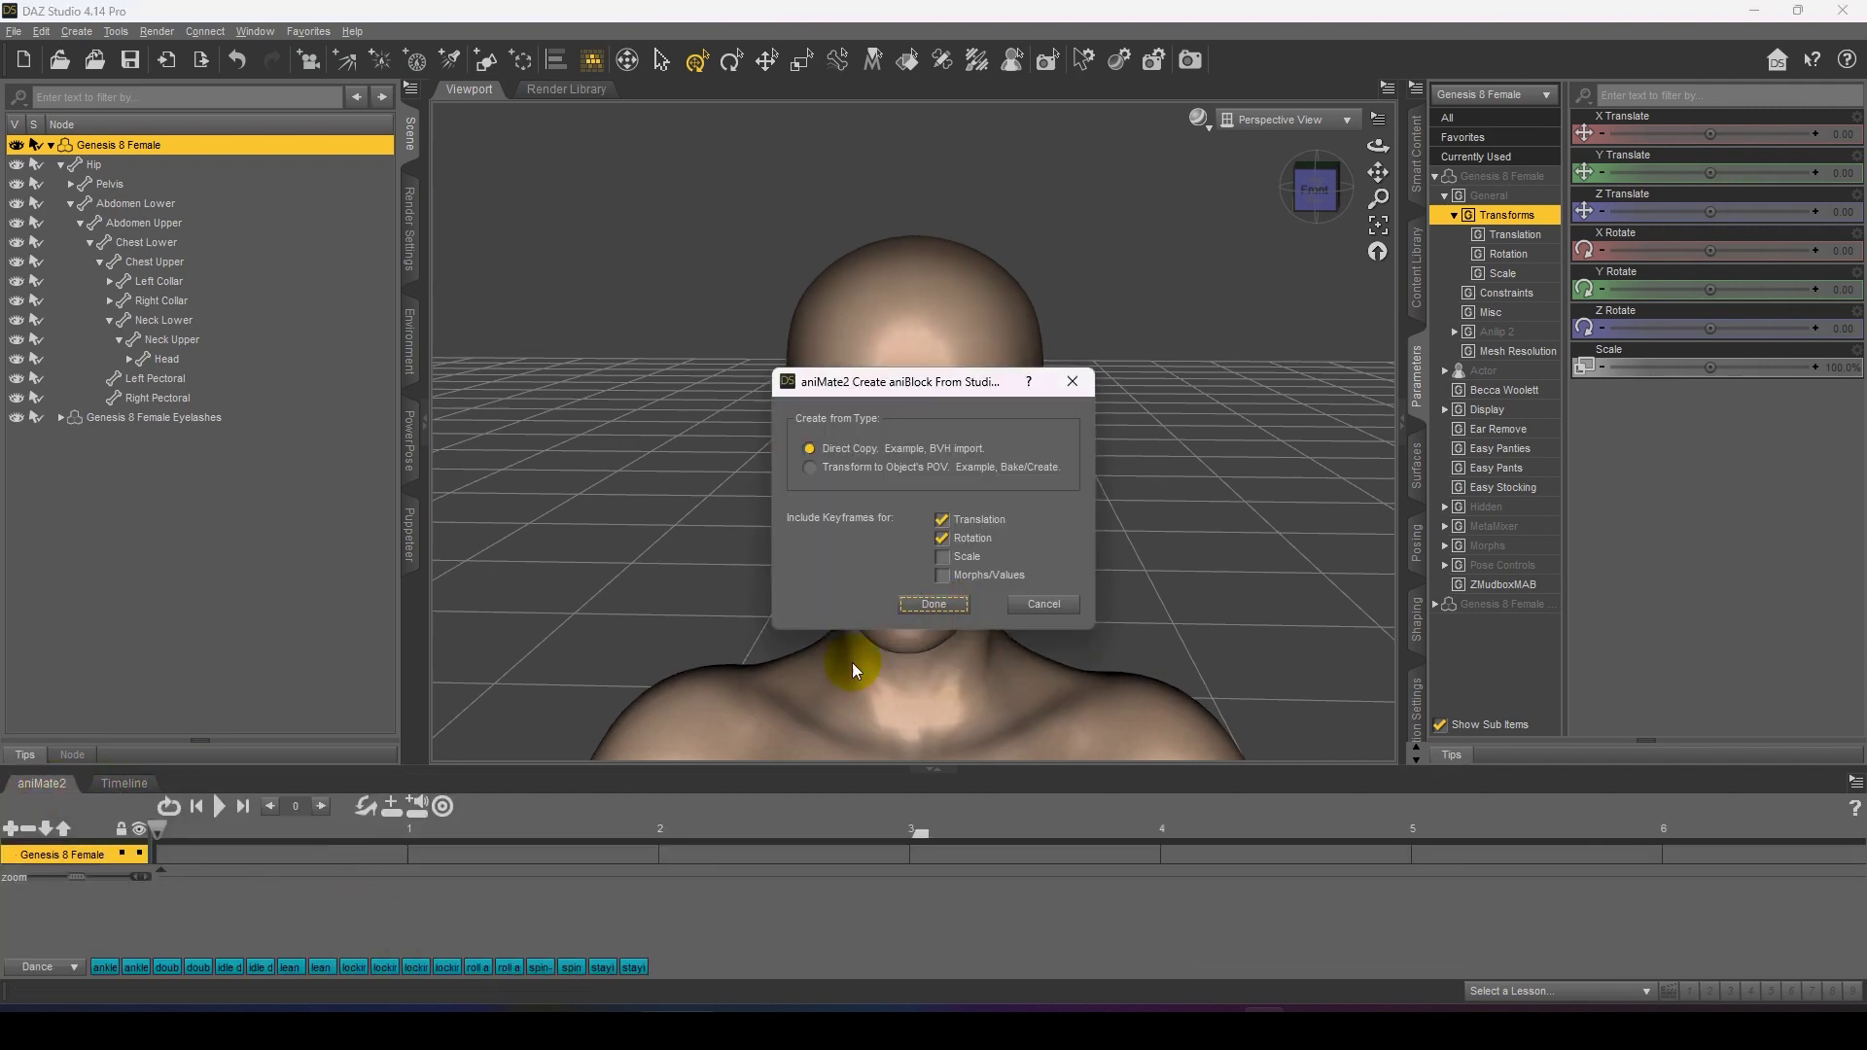
{"action": "left_click", "coordinate": [925, 600]}
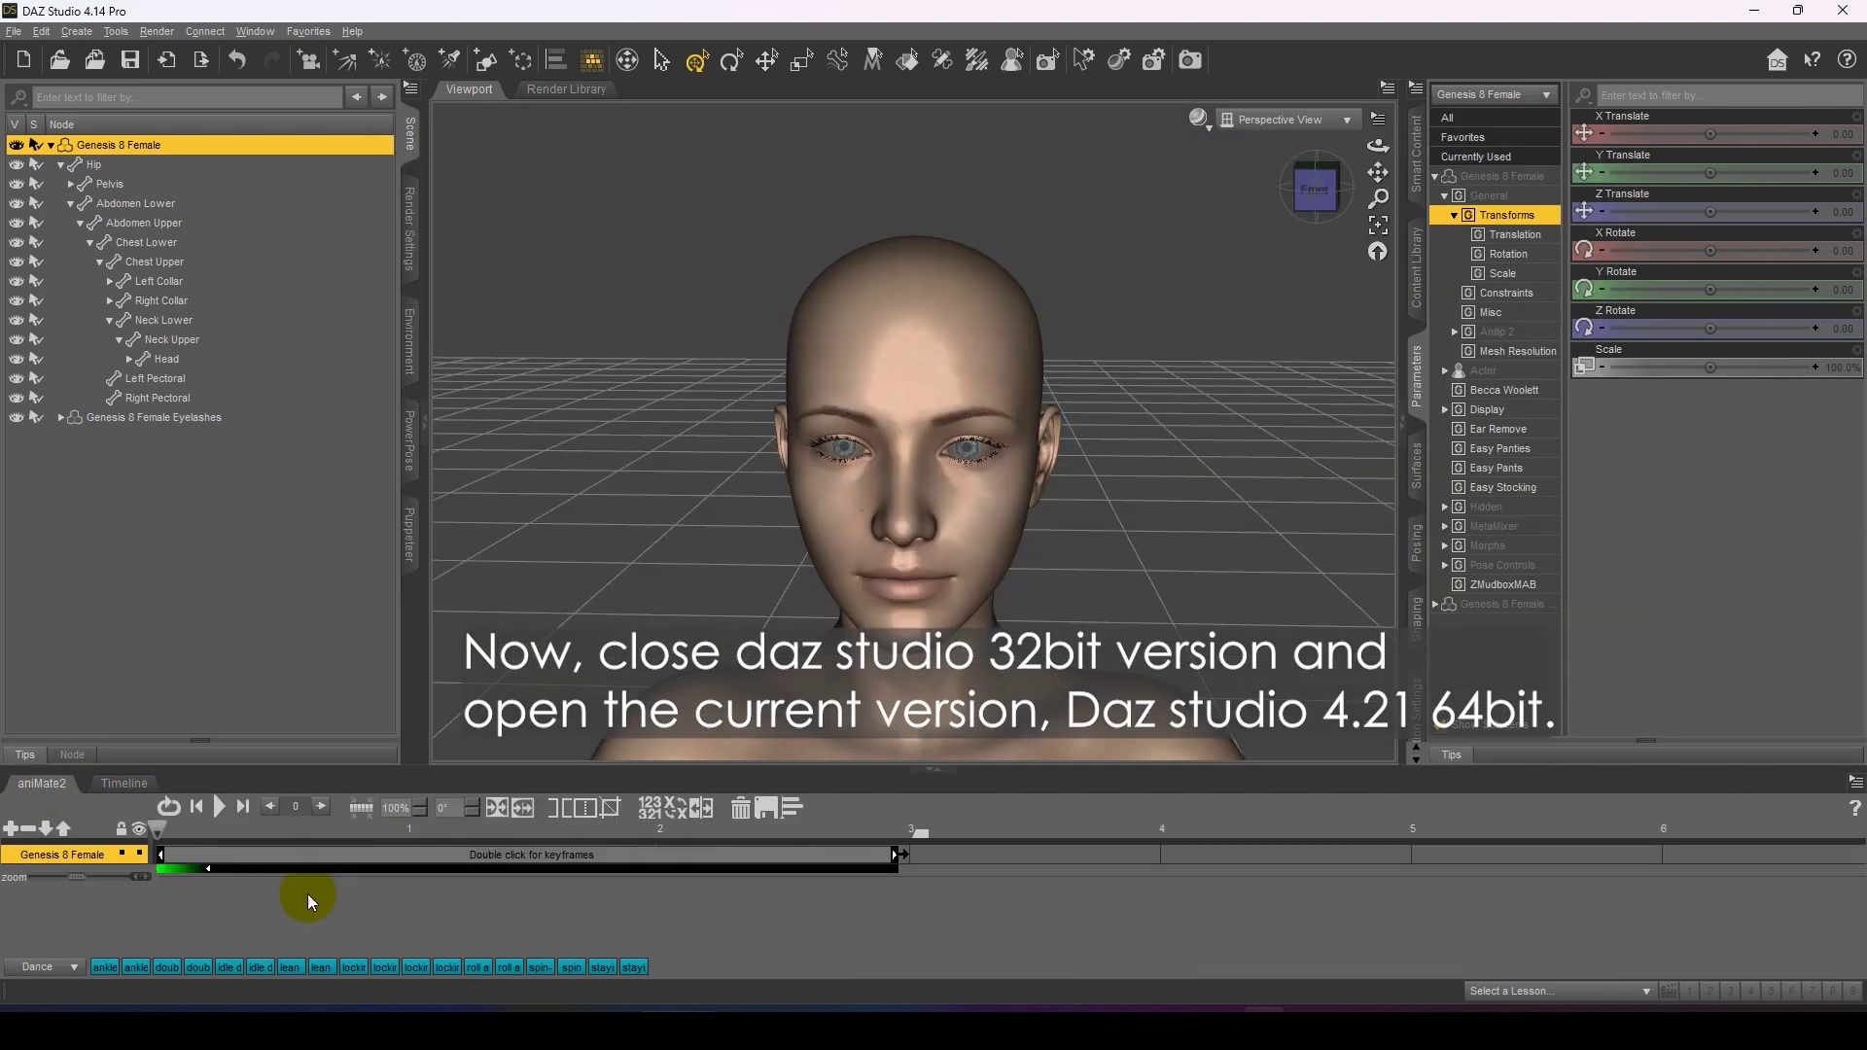
{"action": "left_click", "coordinate": [681, 817]}
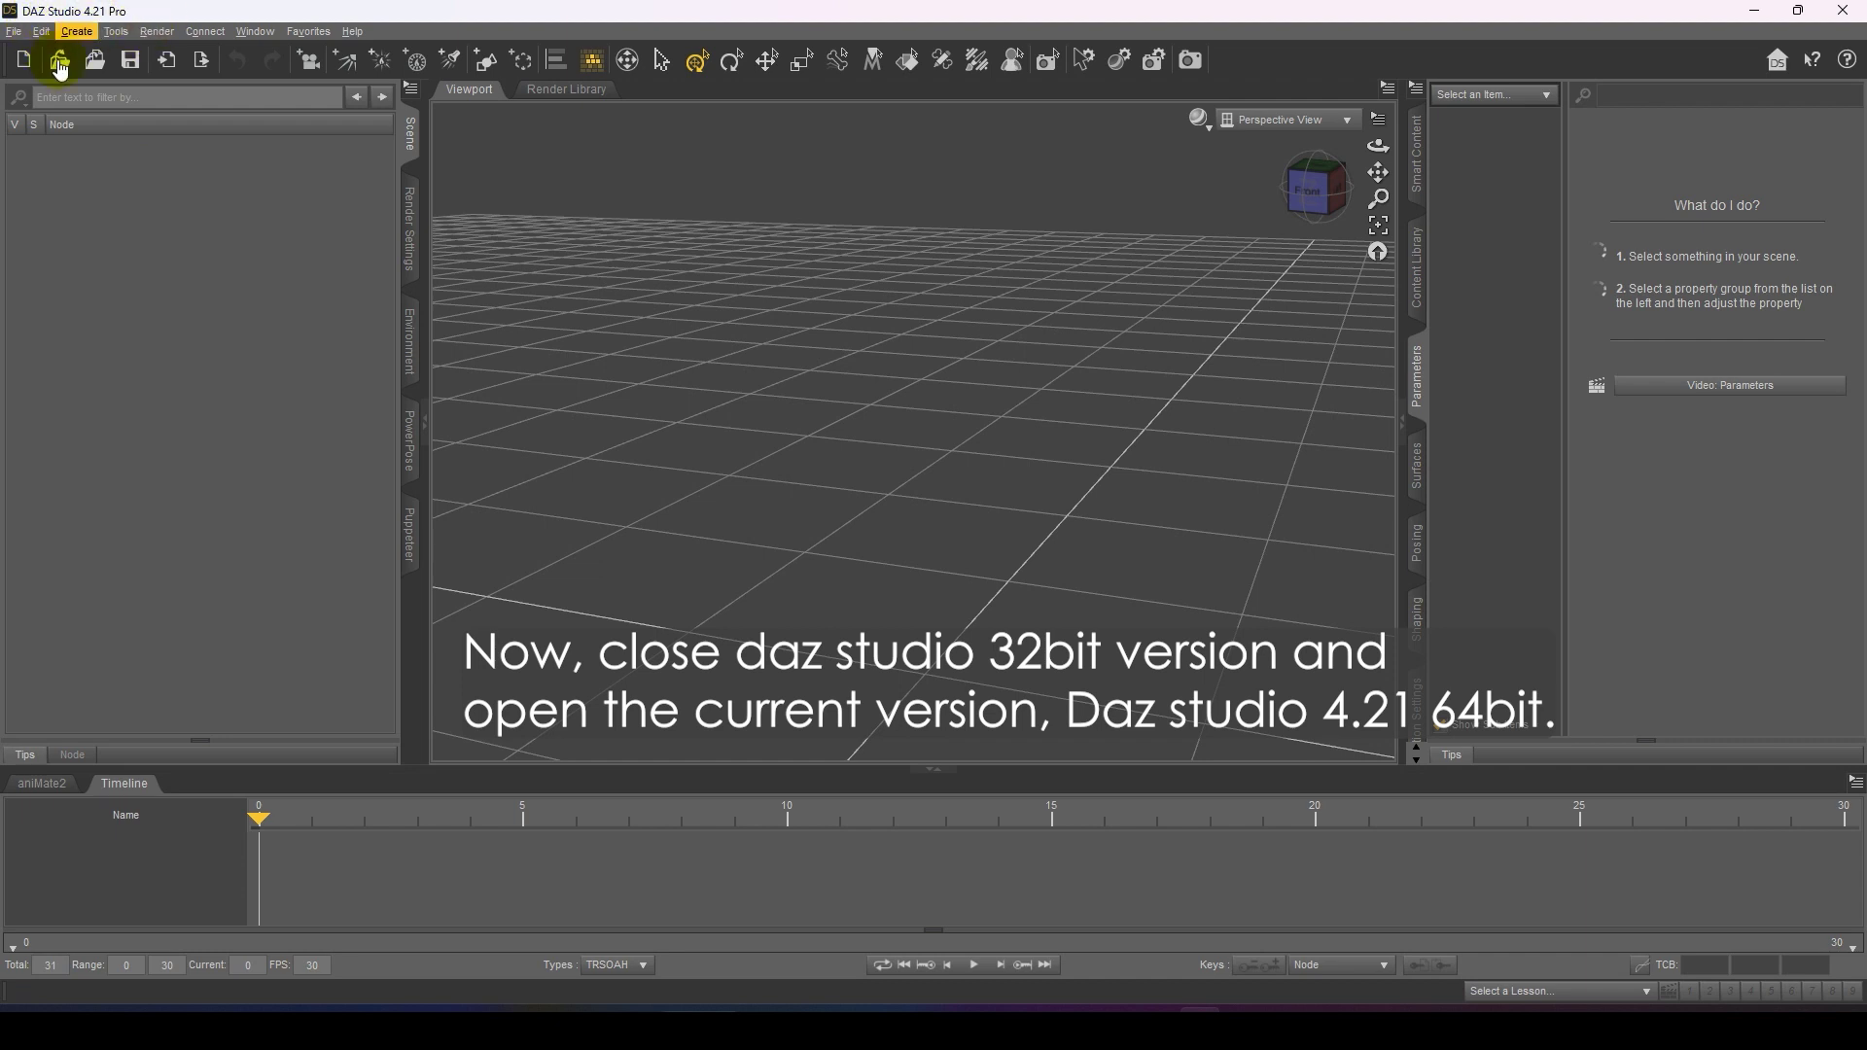
Step: In DAZ Studio 4.21, load the favorite Genesis 8 Basic Female and set the timeline's total frames to 500
{"action": "left_click", "coordinate": [306, 32]}
{"action": "left_click", "coordinate": [313, 74]}
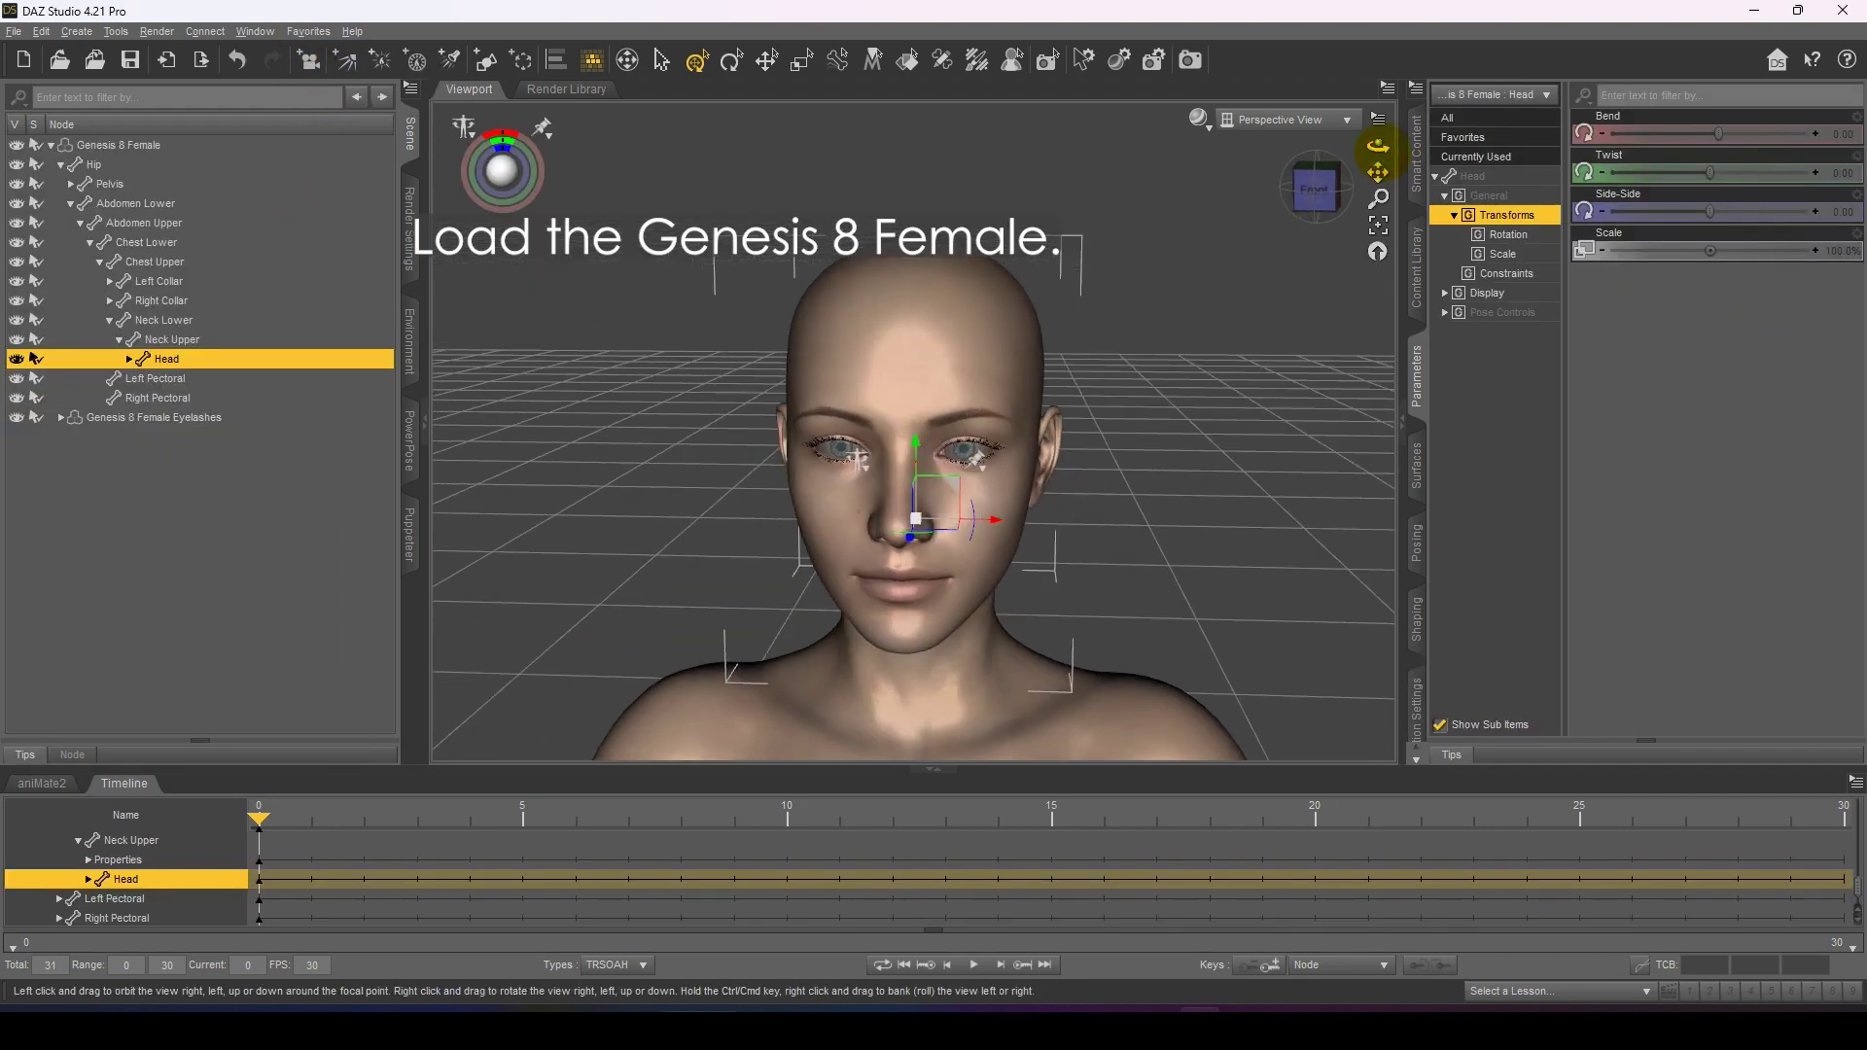
{"action": "left_click", "coordinate": [1207, 350]}
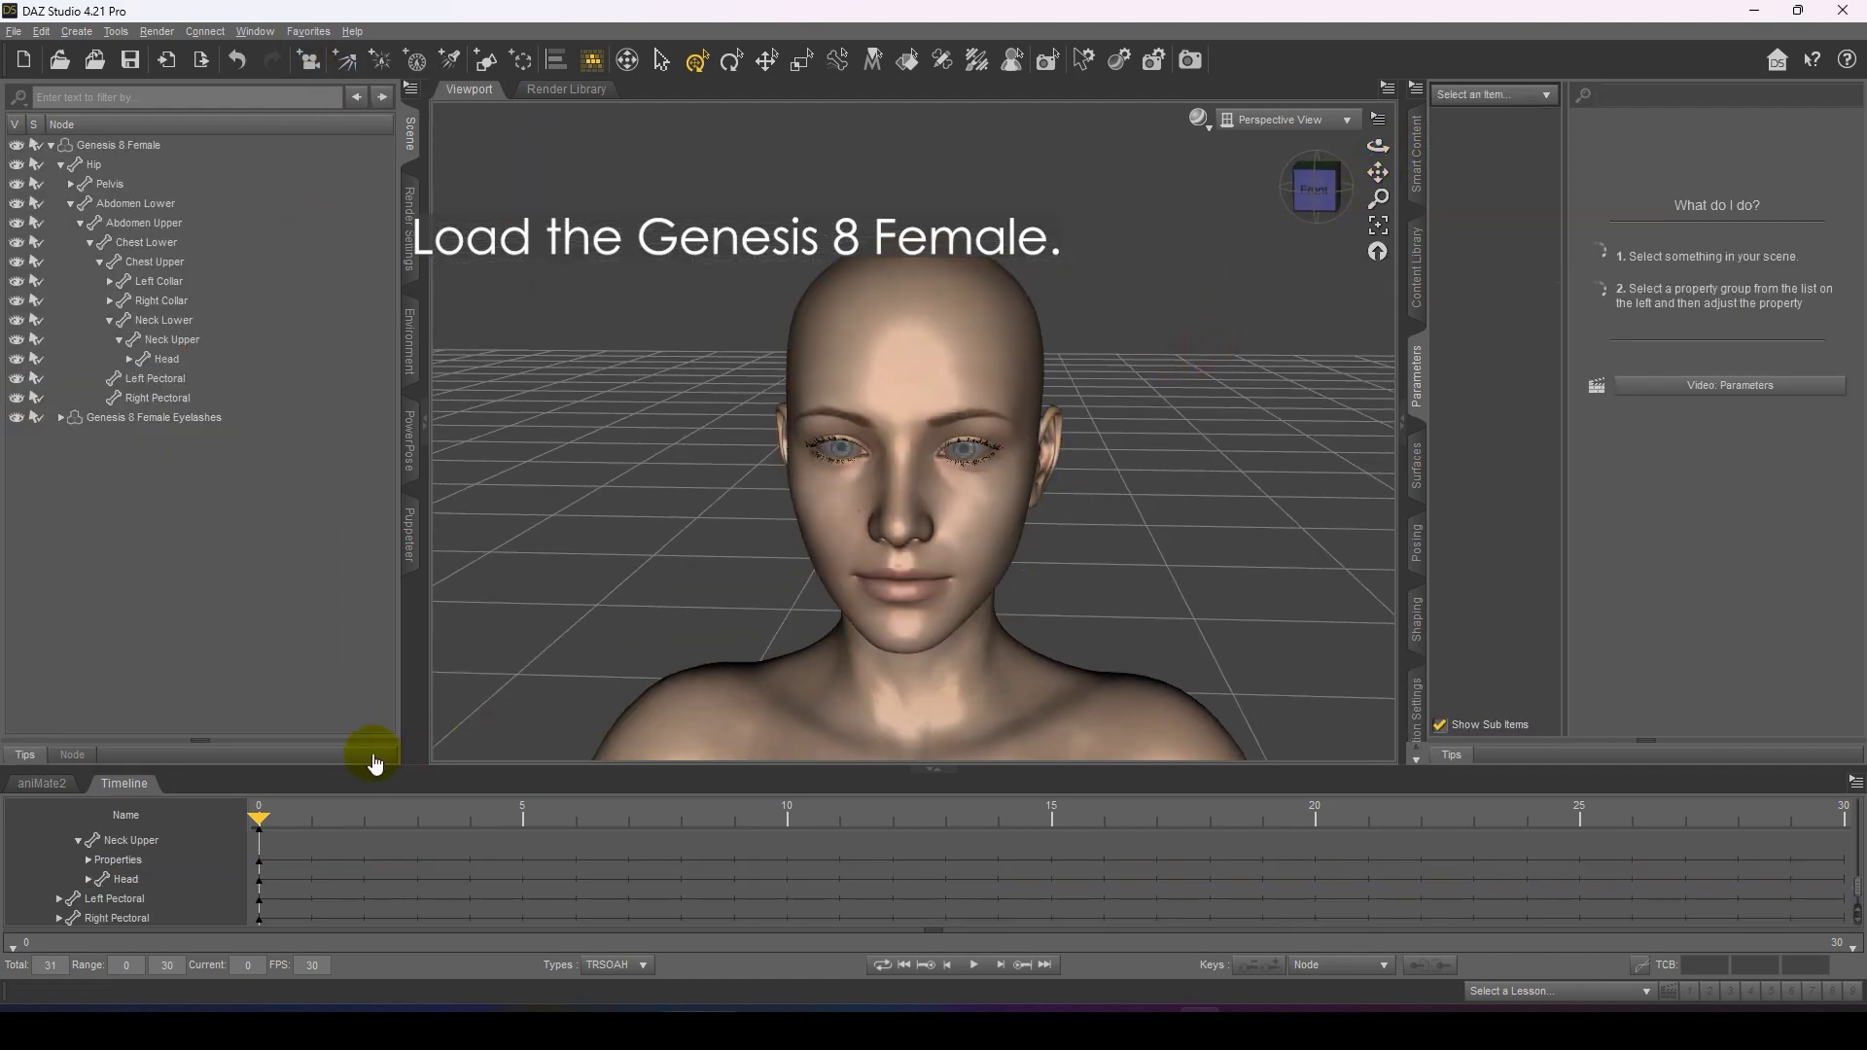
{"action": "left_click", "coordinate": [60, 965]}
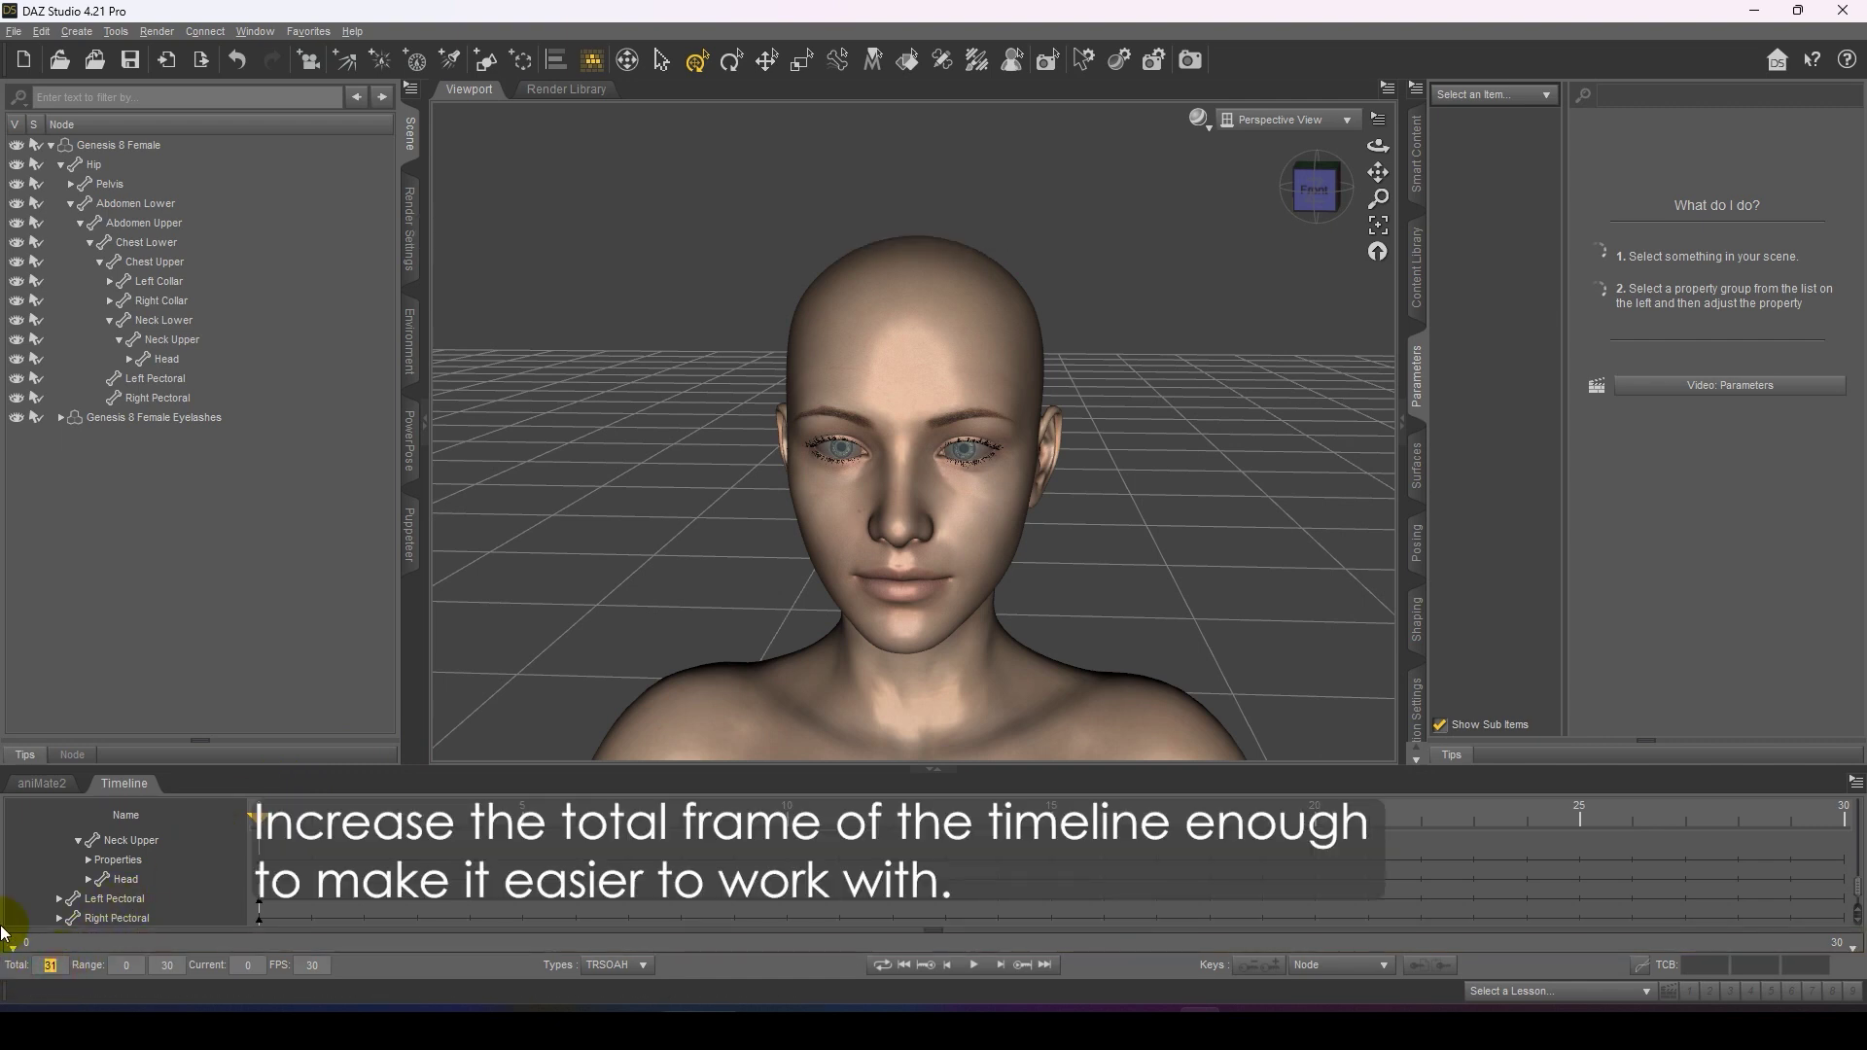
{"action": "type", "text": "500"}
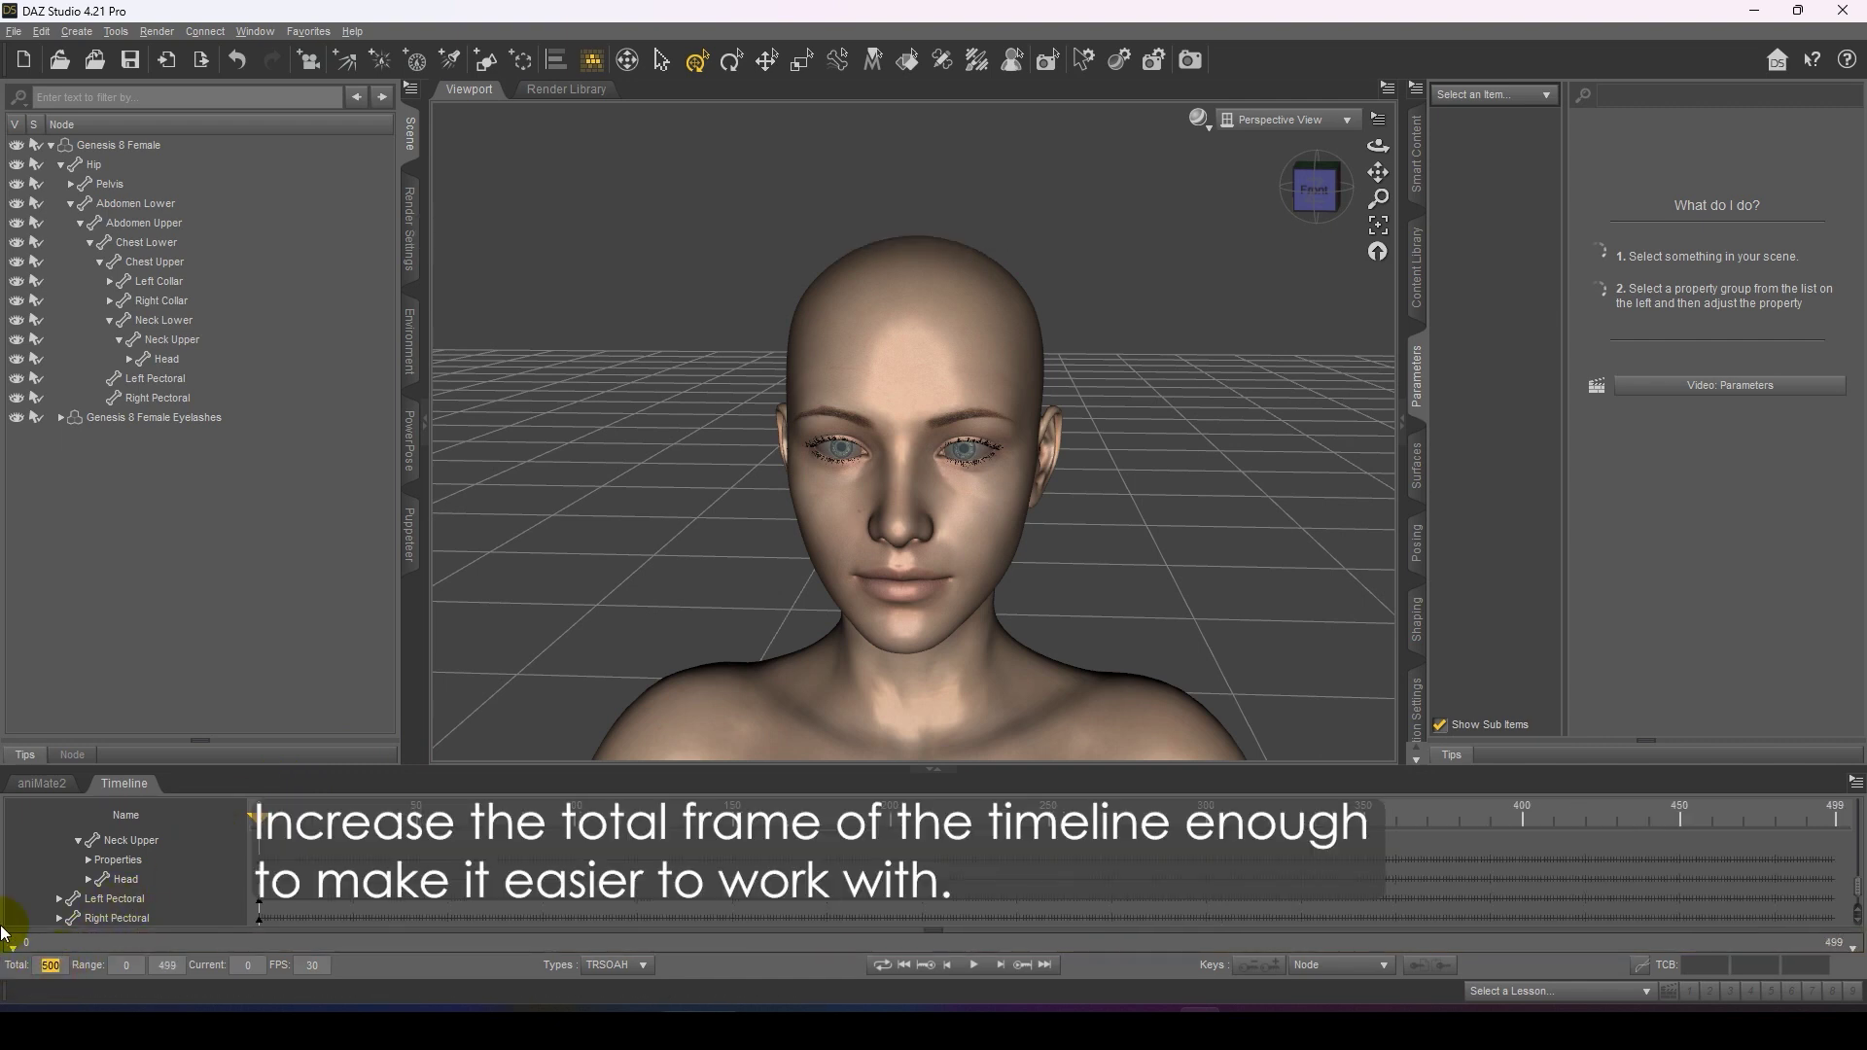
Step: Apply the Voice 1.ds aniBlock from the Voice folder to the Genesis 8 Female's aniMate2 track
{"action": "left_click", "coordinate": [56, 788]}
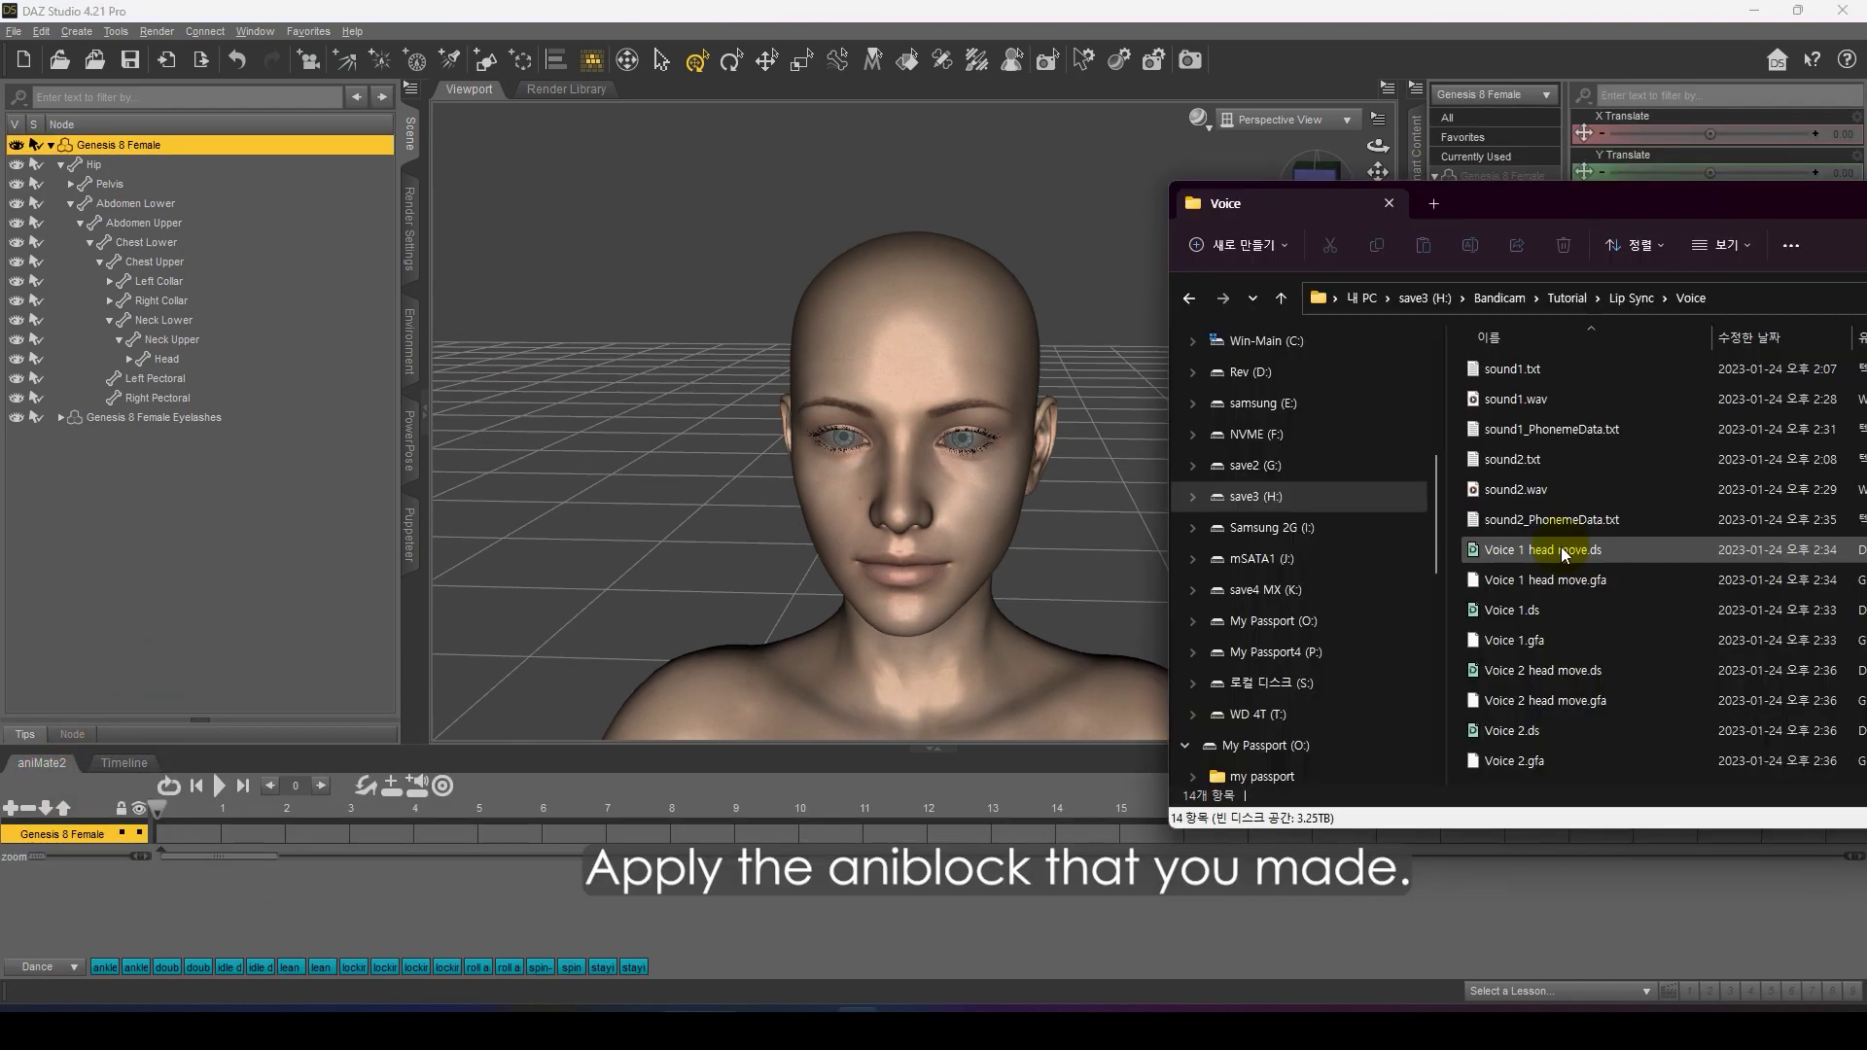
{"action": "left_click", "coordinate": [1519, 615]}
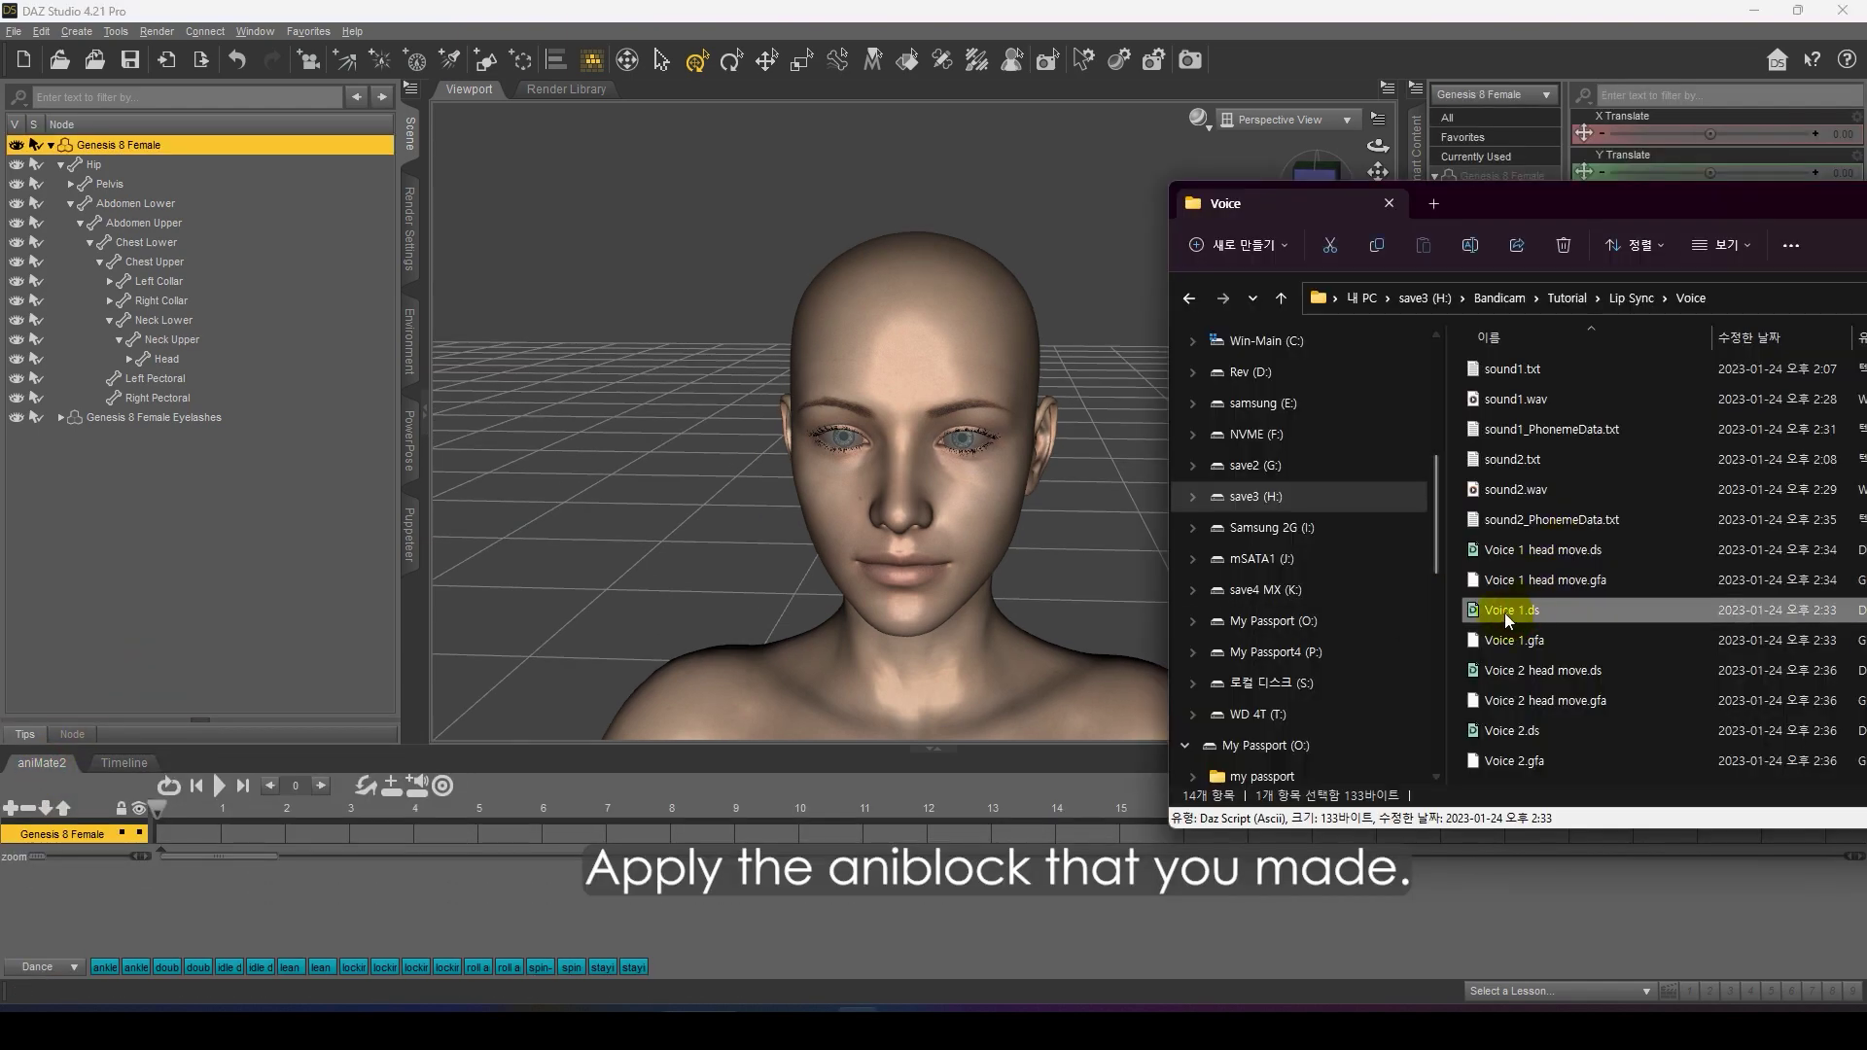
{"action": "left_click_drag", "start_coordinate": [1503, 612], "coordinate": [959, 578]}
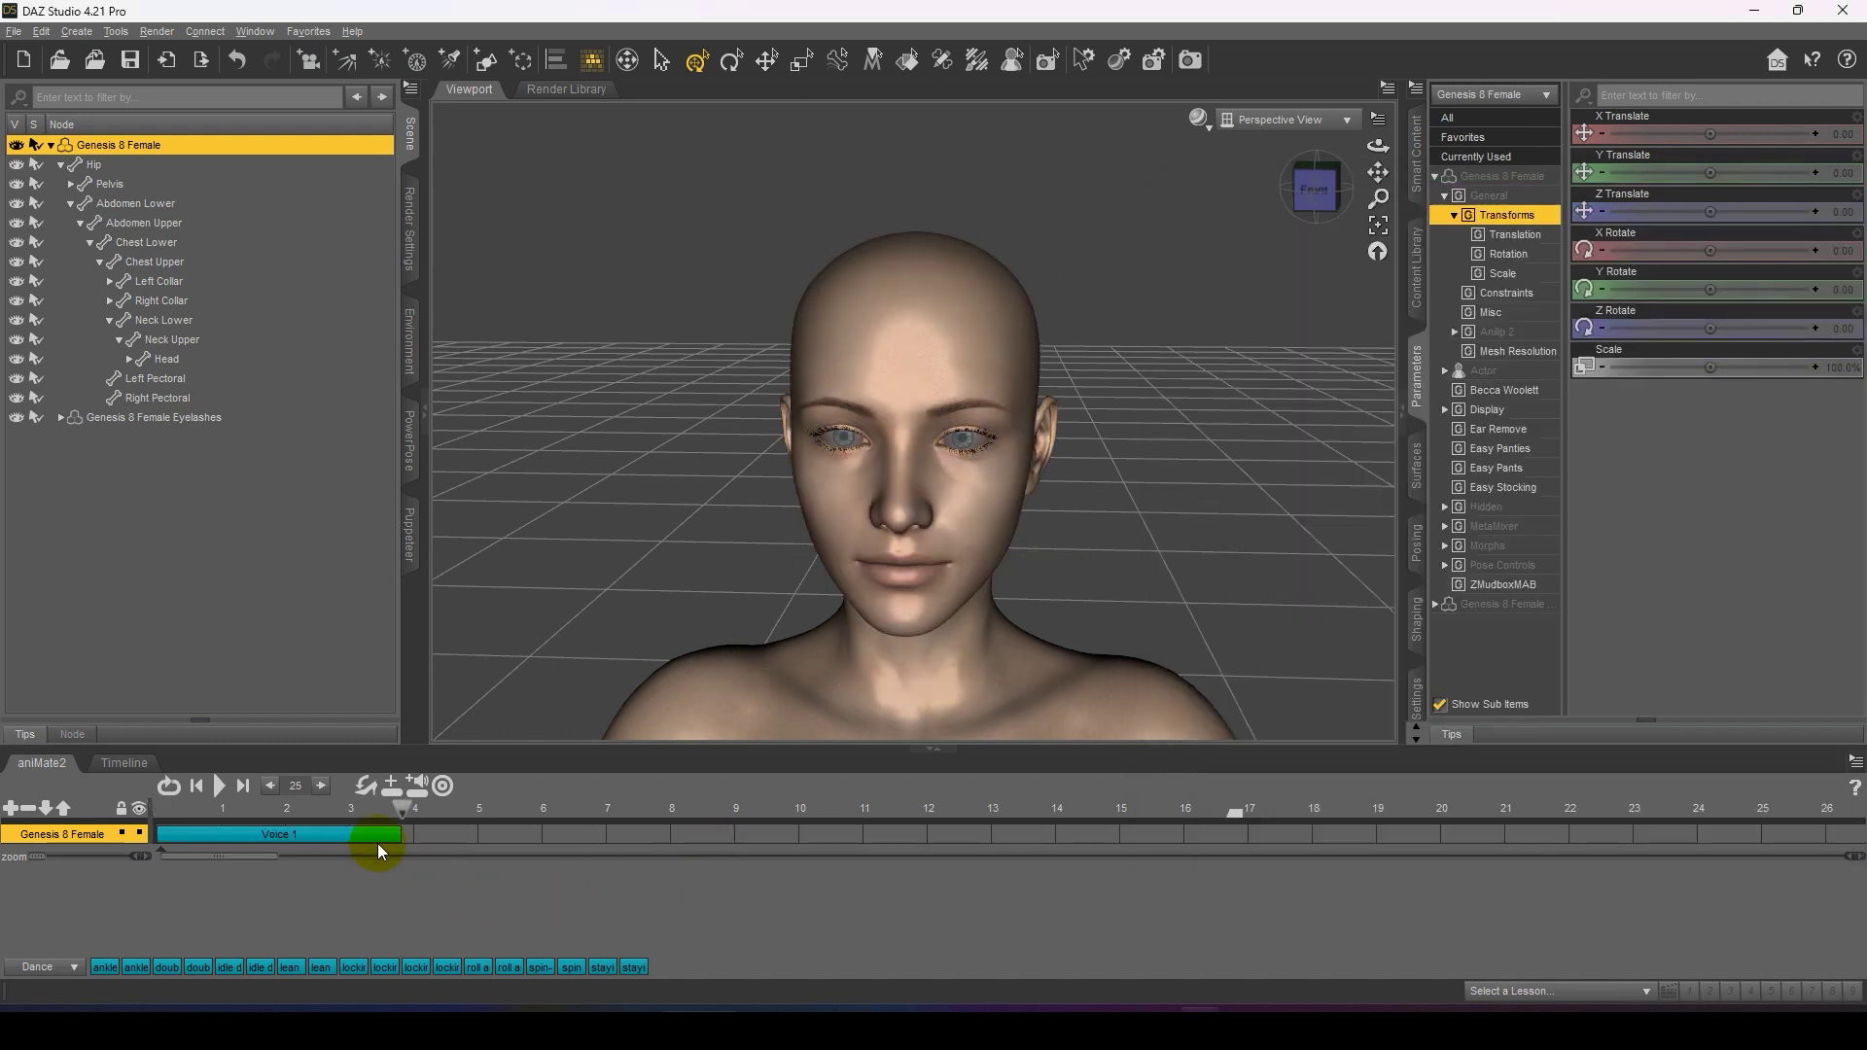
Step: Play back the Voice 1 aniBlock from the start to check the lip movement, and return to frame 0
{"action": "left_click", "coordinate": [200, 811]}
{"action": "left_click", "coordinate": [219, 788]}
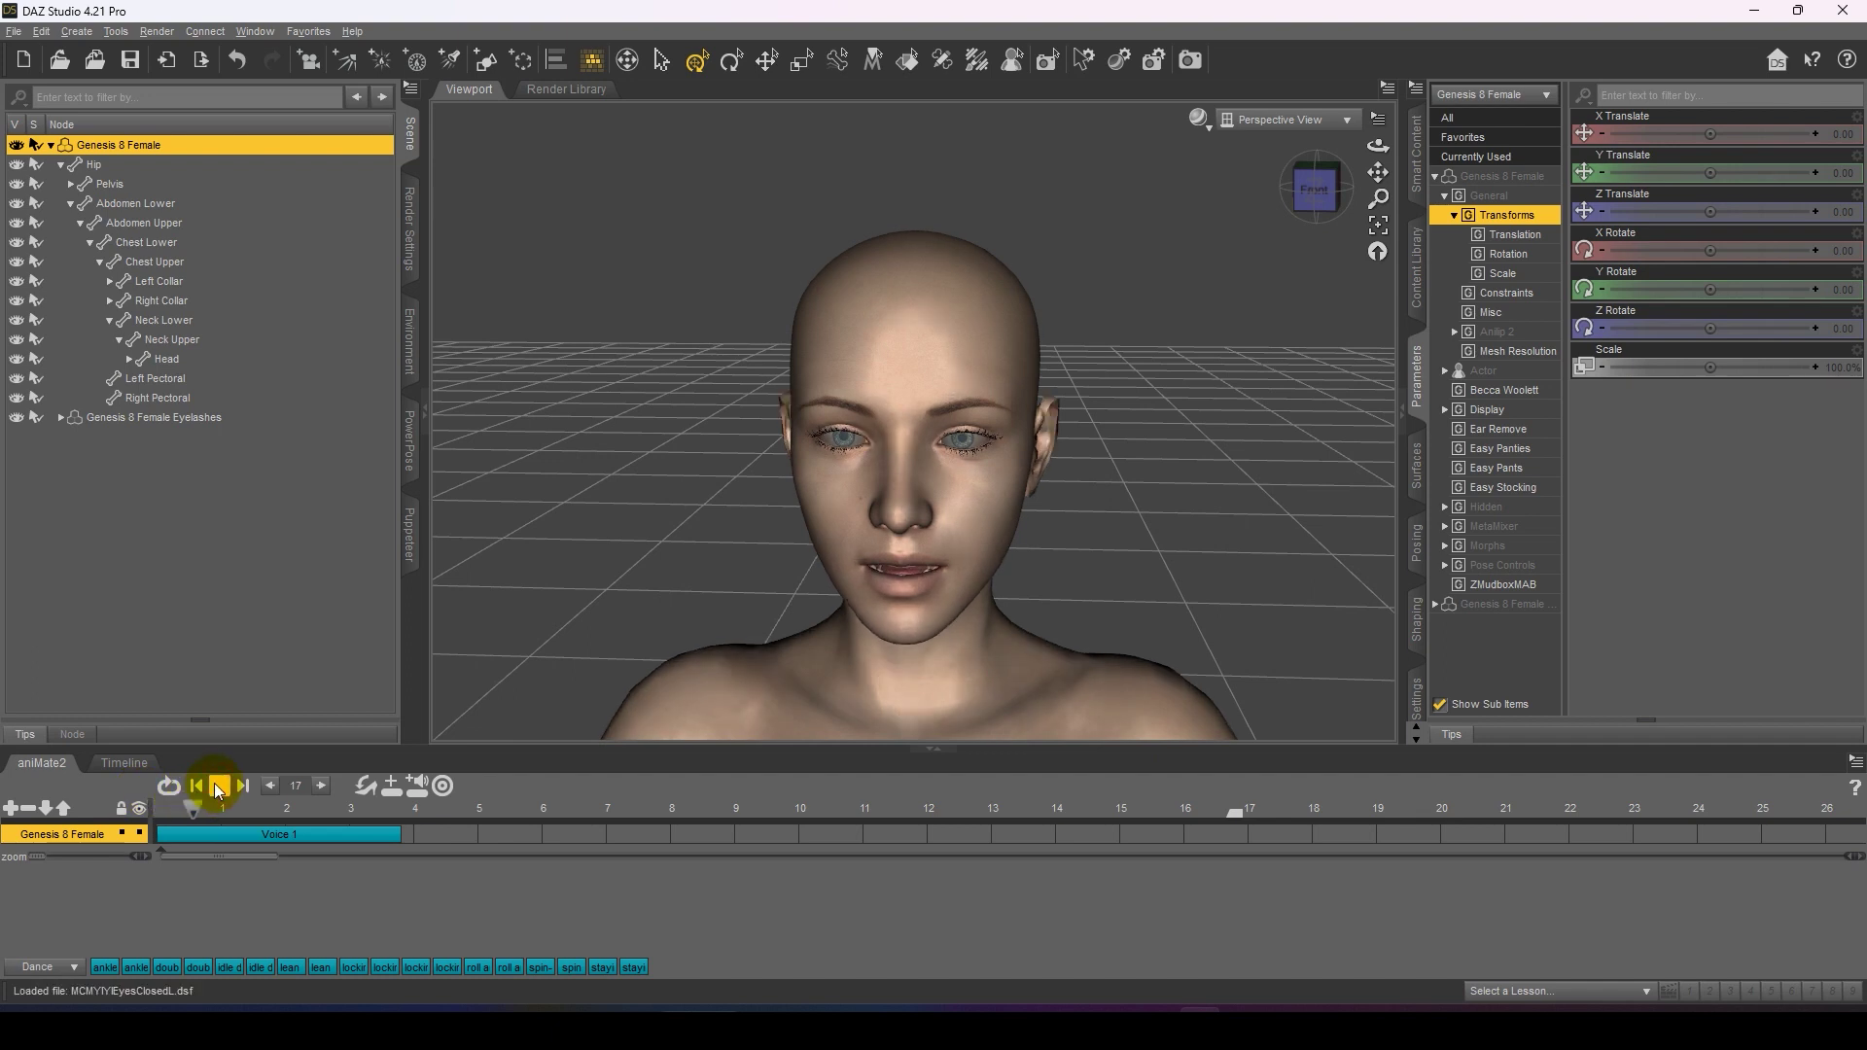
{"action": "left_click", "coordinate": [206, 788]}
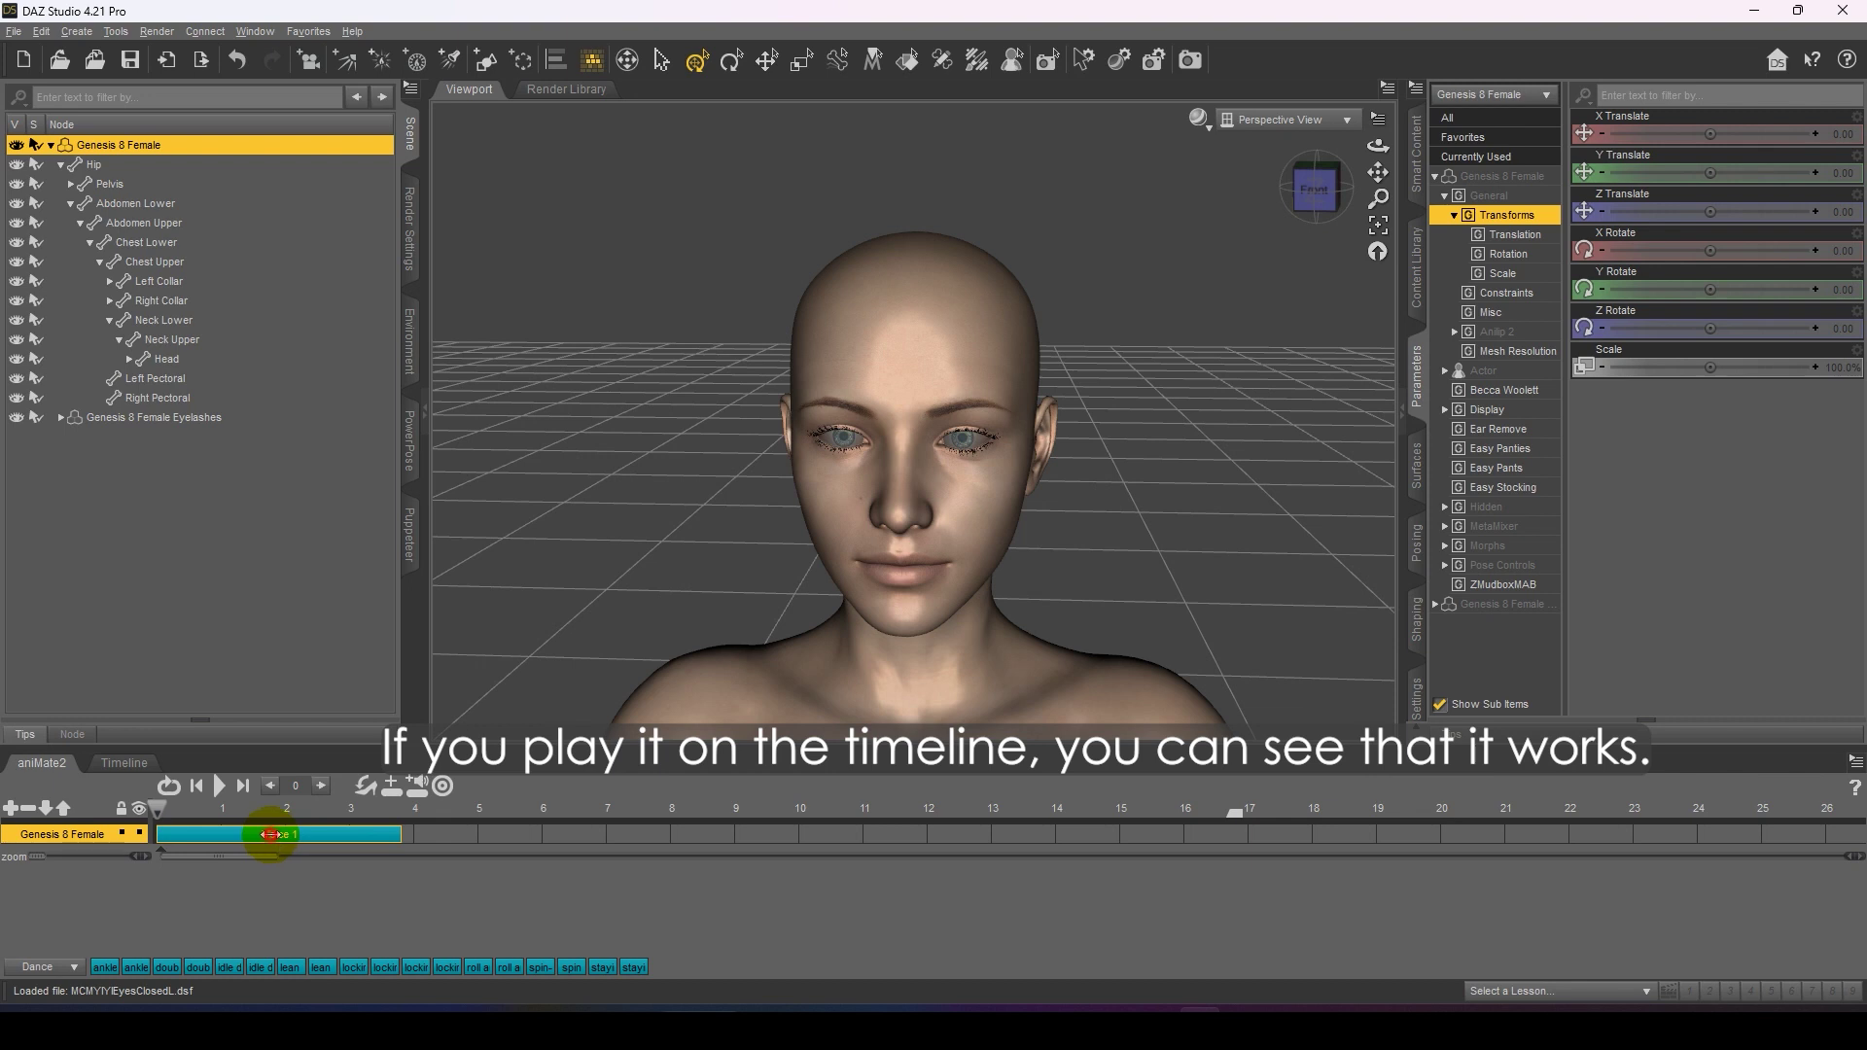
Step: Move the Voice 1 aniBlock to start at about 1.6 seconds and shorten the play range to about 5.6 seconds
{"action": "left_click_drag", "start_coordinate": [272, 842], "coordinate": [381, 842]}
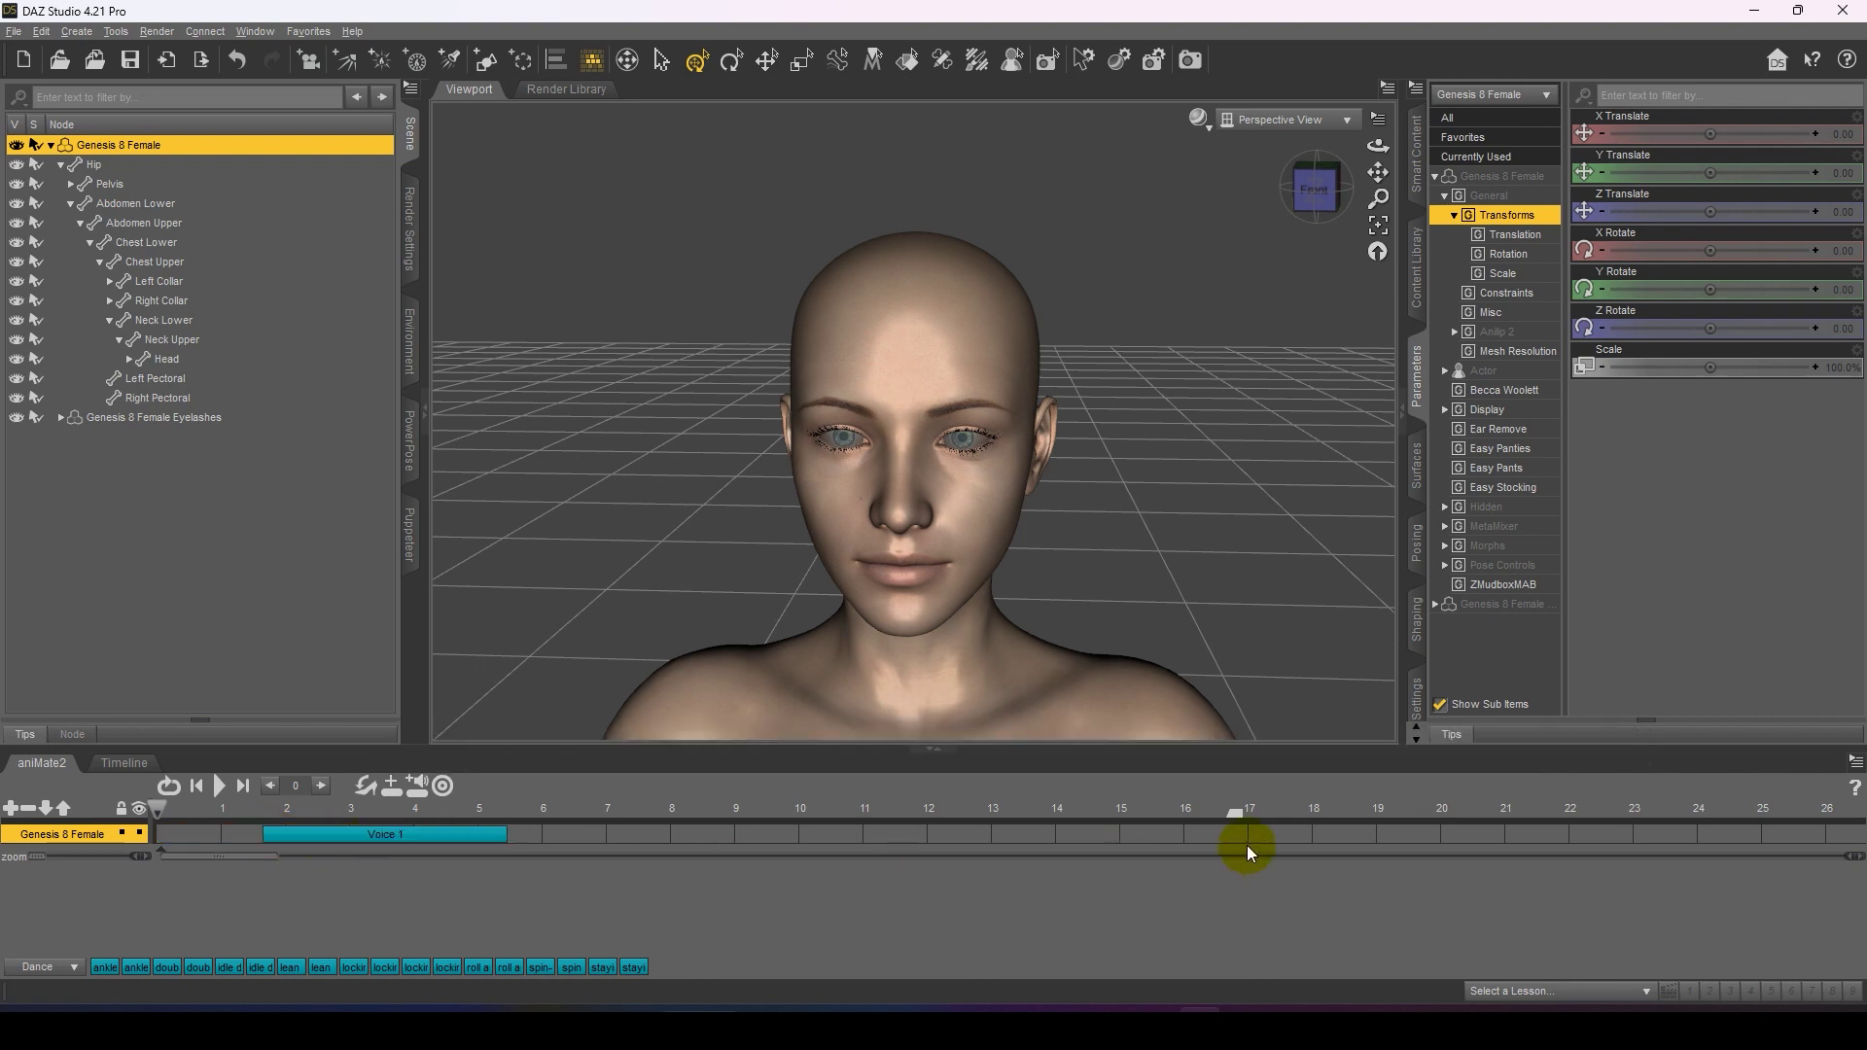
{"action": "left_click", "coordinate": [1274, 820]}
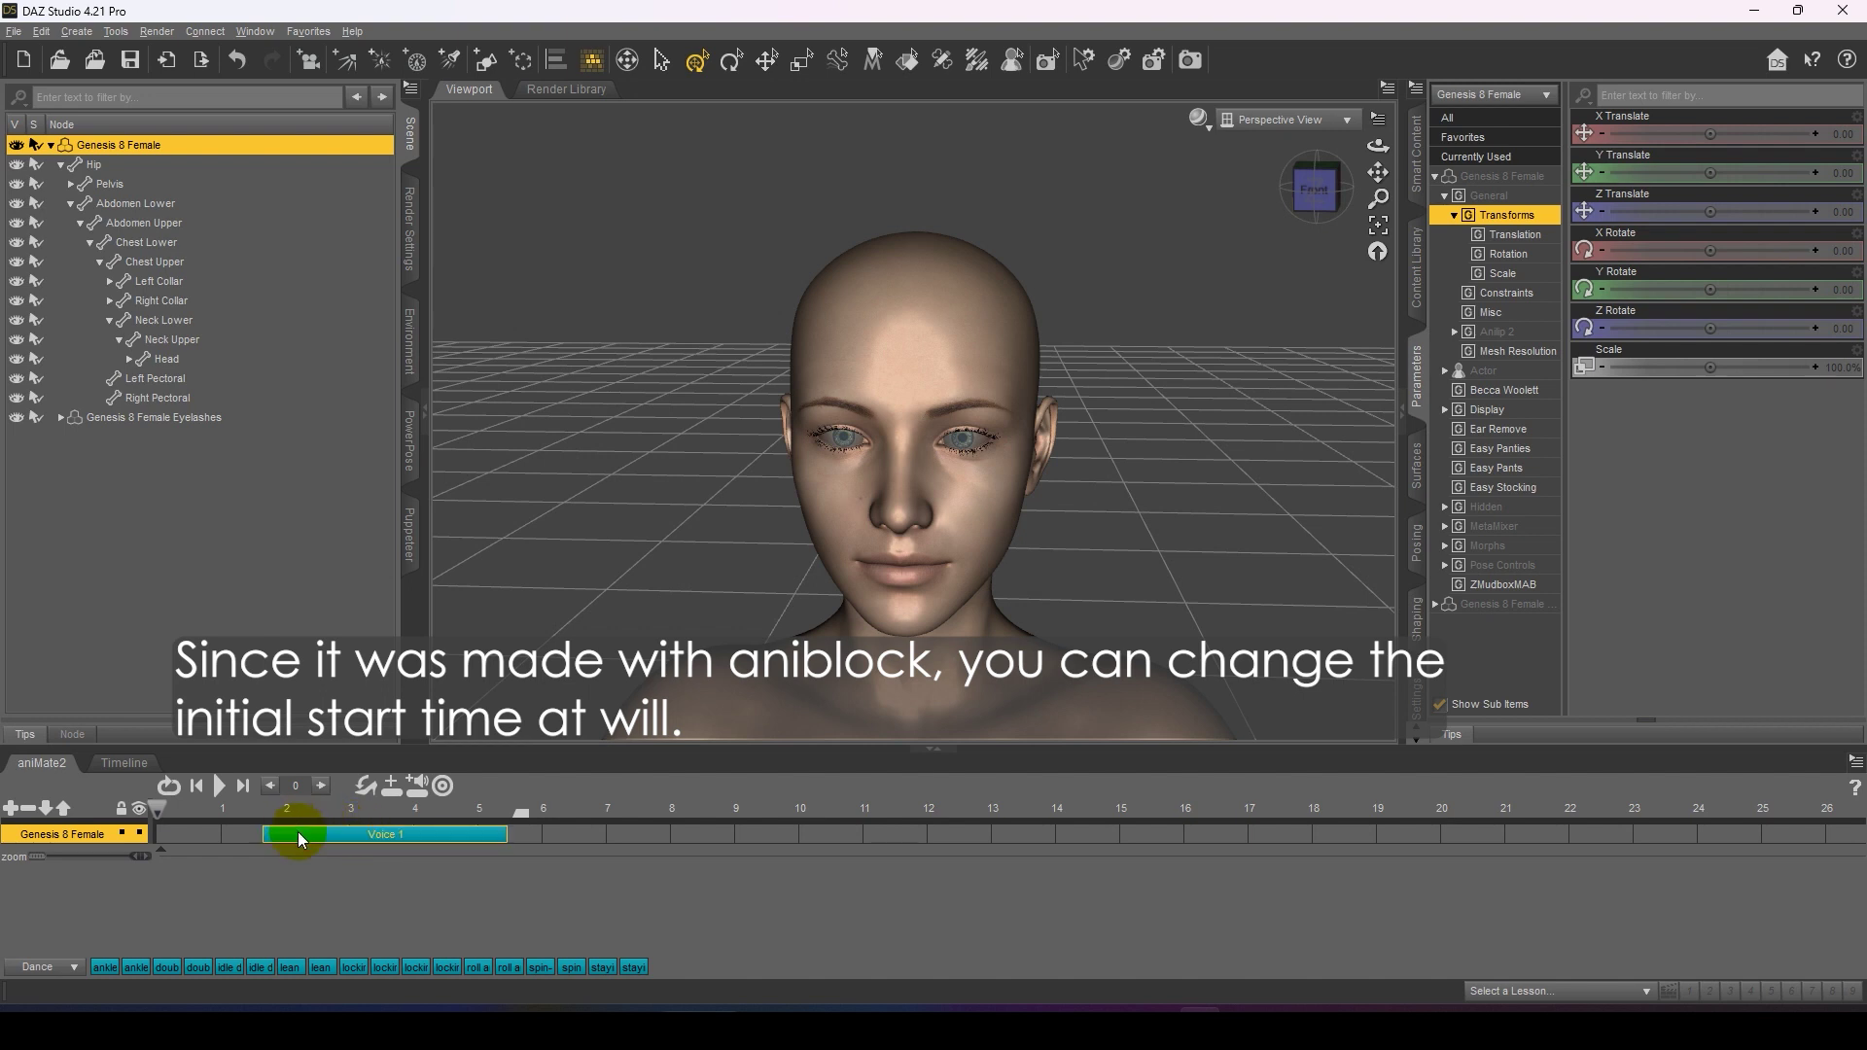
Step: Move the Voice 1 aniBlock to start at about 1 second, play it back and return to frame 0
{"action": "left_click_drag", "start_coordinate": [297, 832], "coordinate": [257, 842]}
{"action": "left_click", "coordinate": [219, 786]}
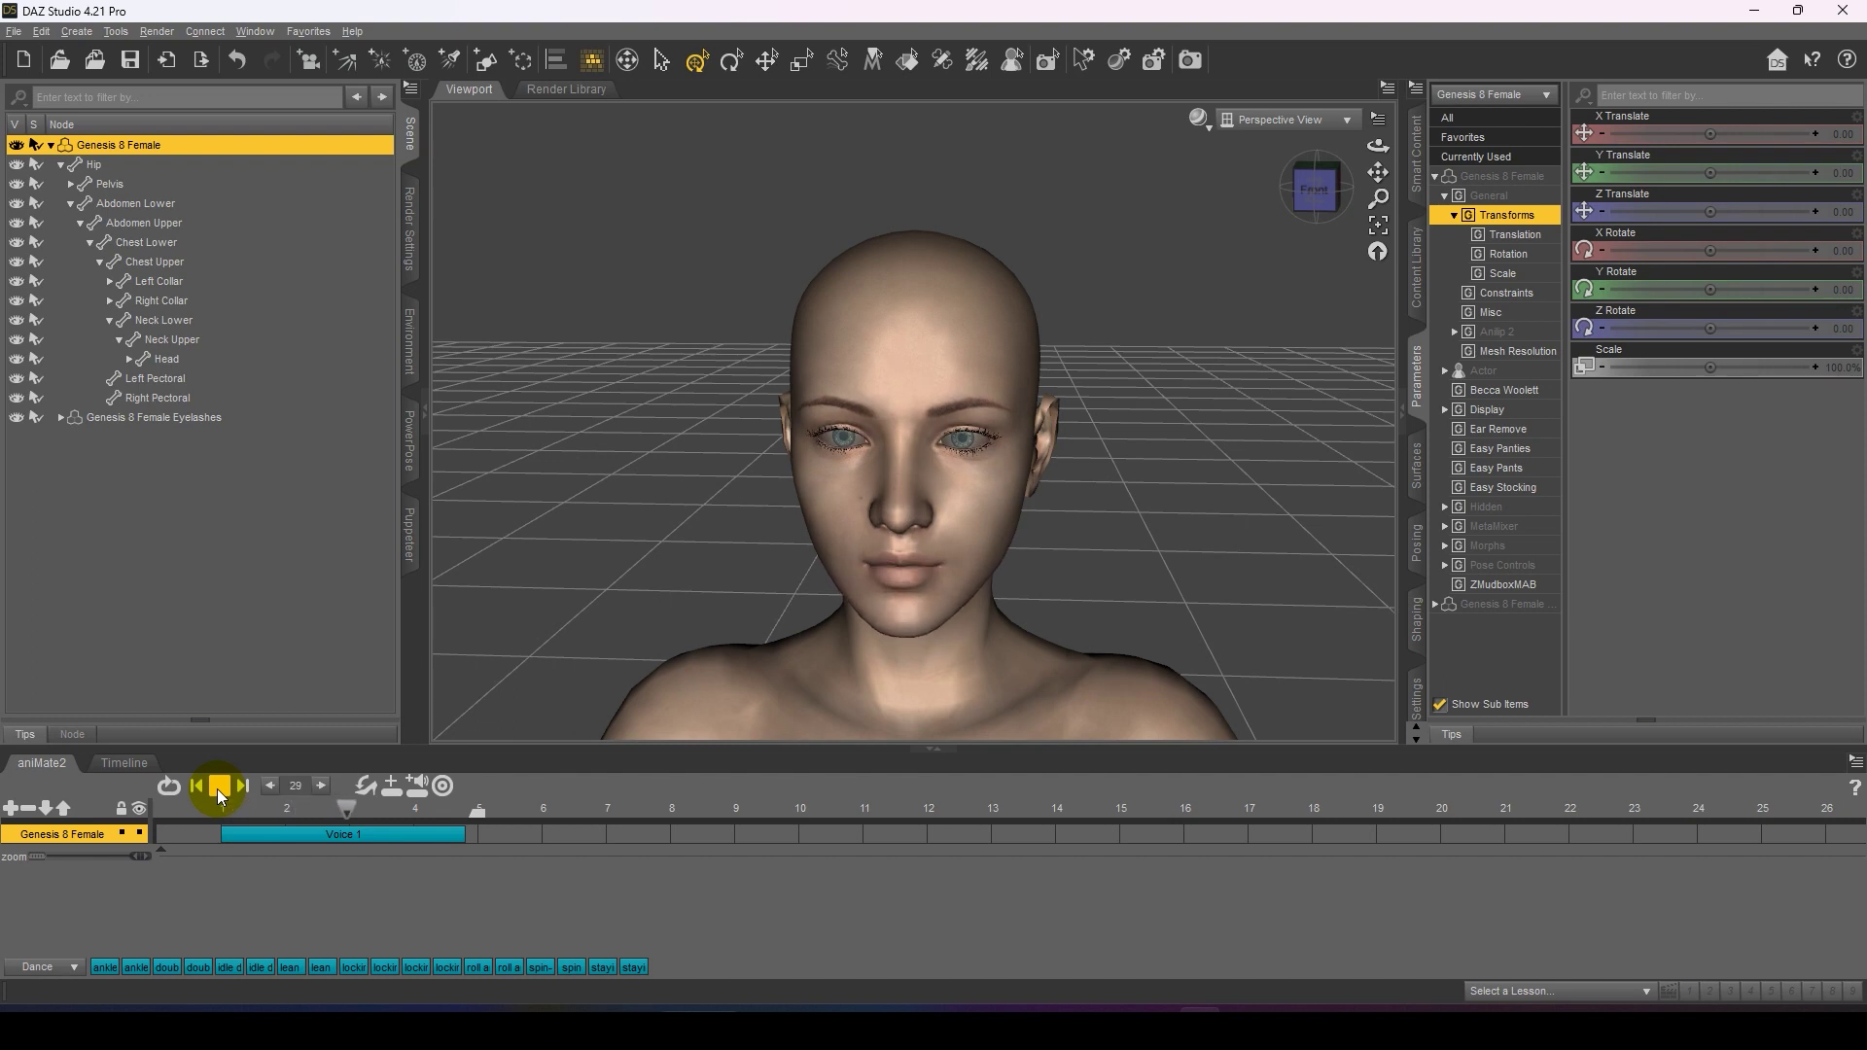
{"action": "left_click", "coordinate": [212, 792]}
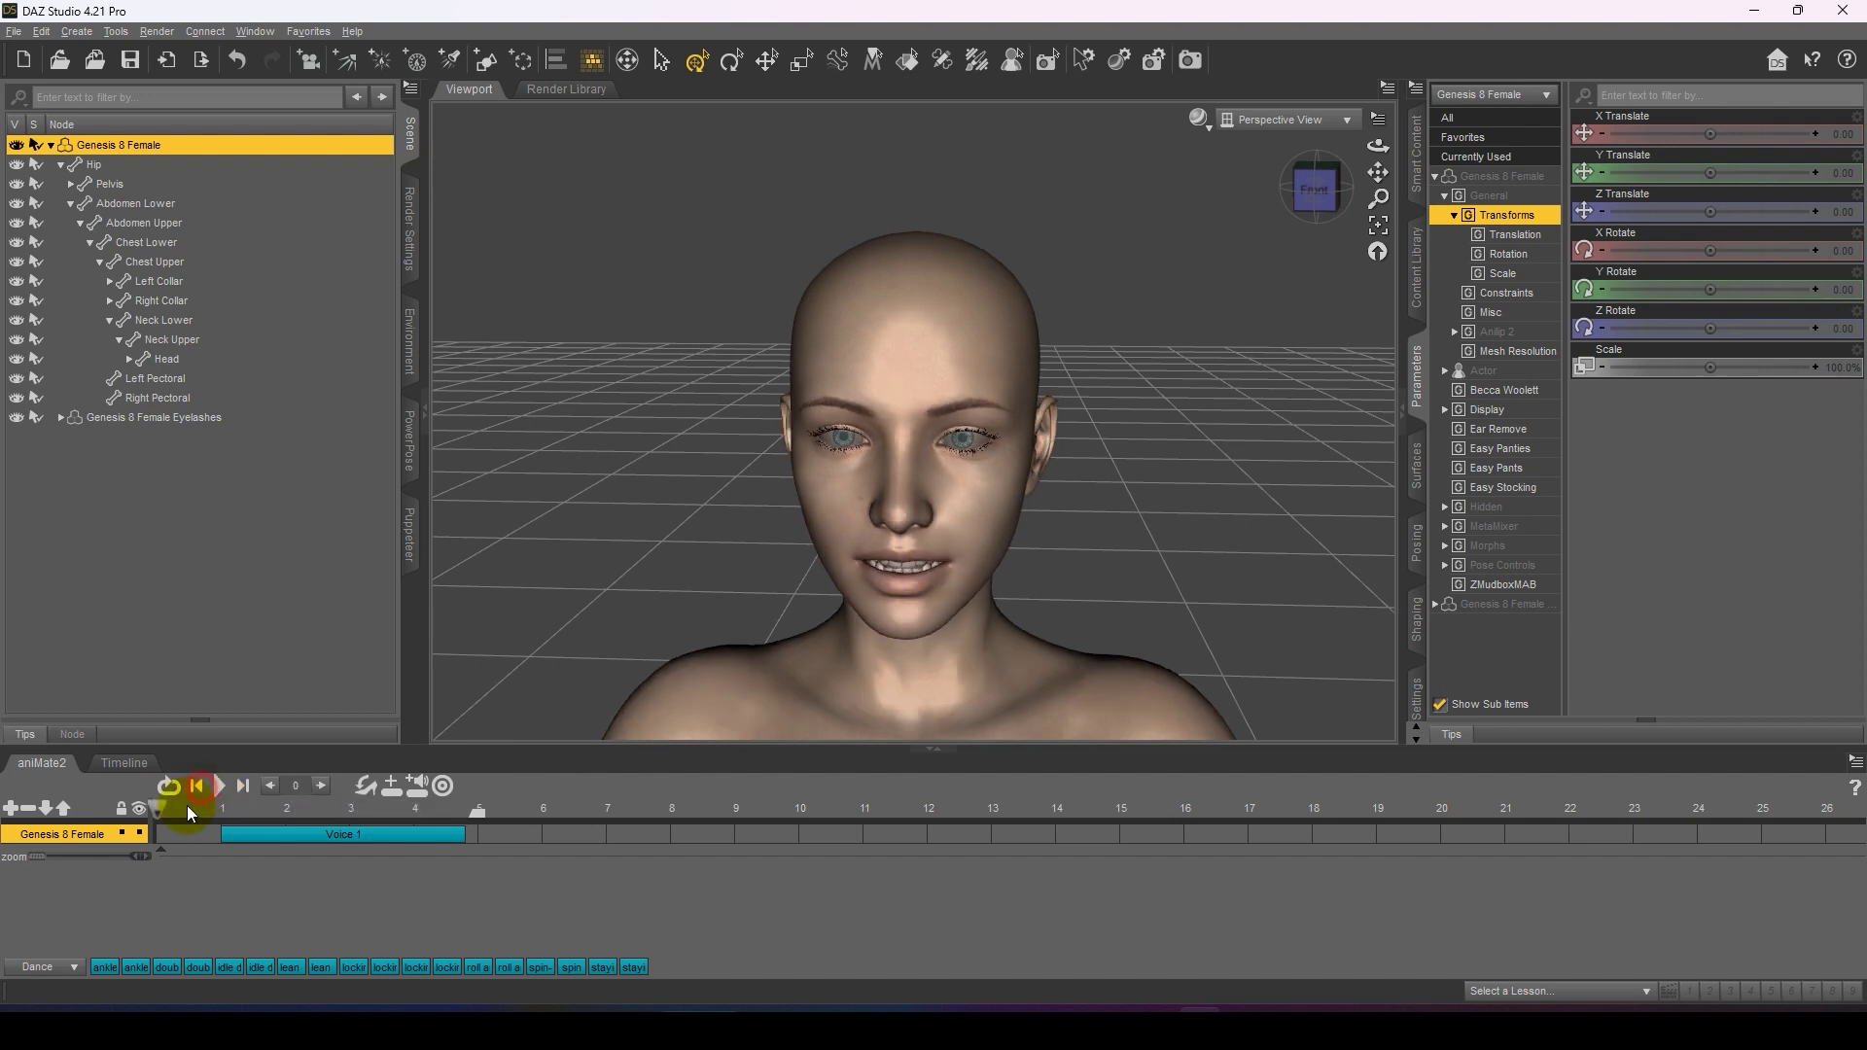
Step: Add a sub track under Genesis 8 Female and import sound1.wav from the Voice folder into it as an audio block
{"action": "left_click", "coordinate": [12, 808]}
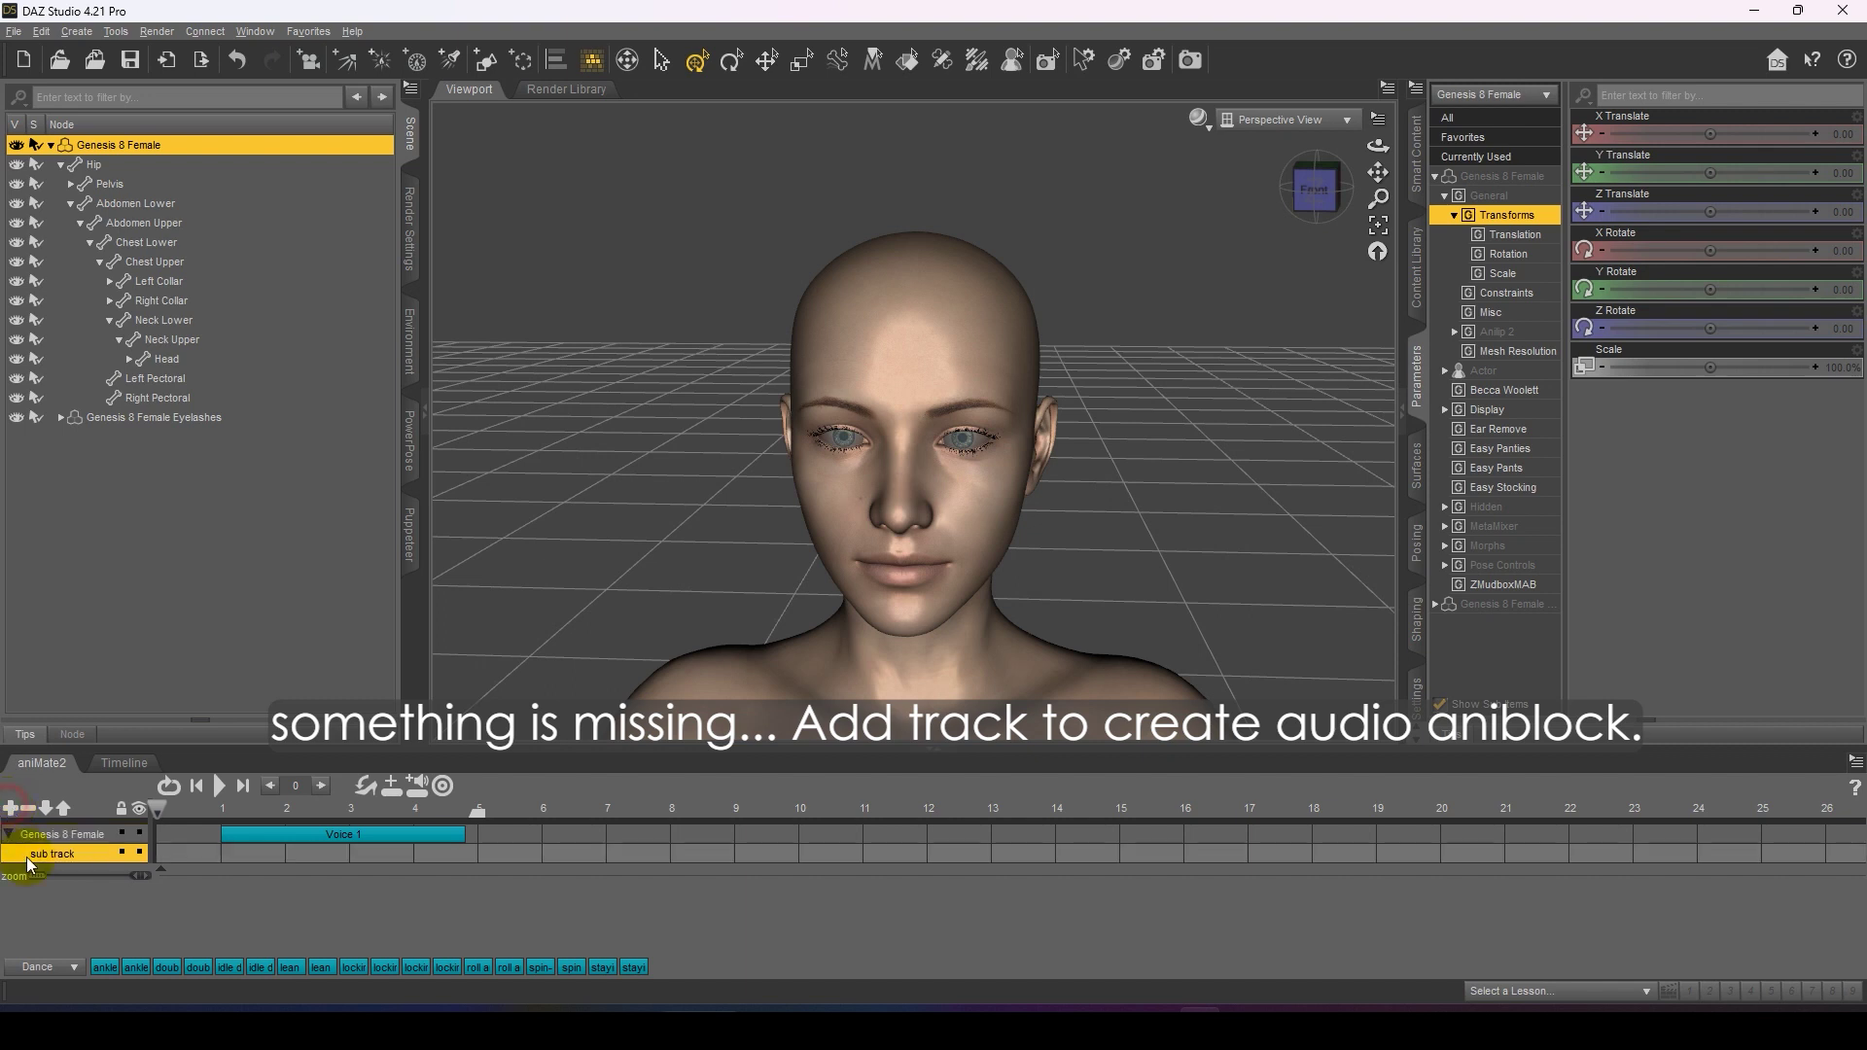
{"action": "right_click", "coordinate": [43, 851]}
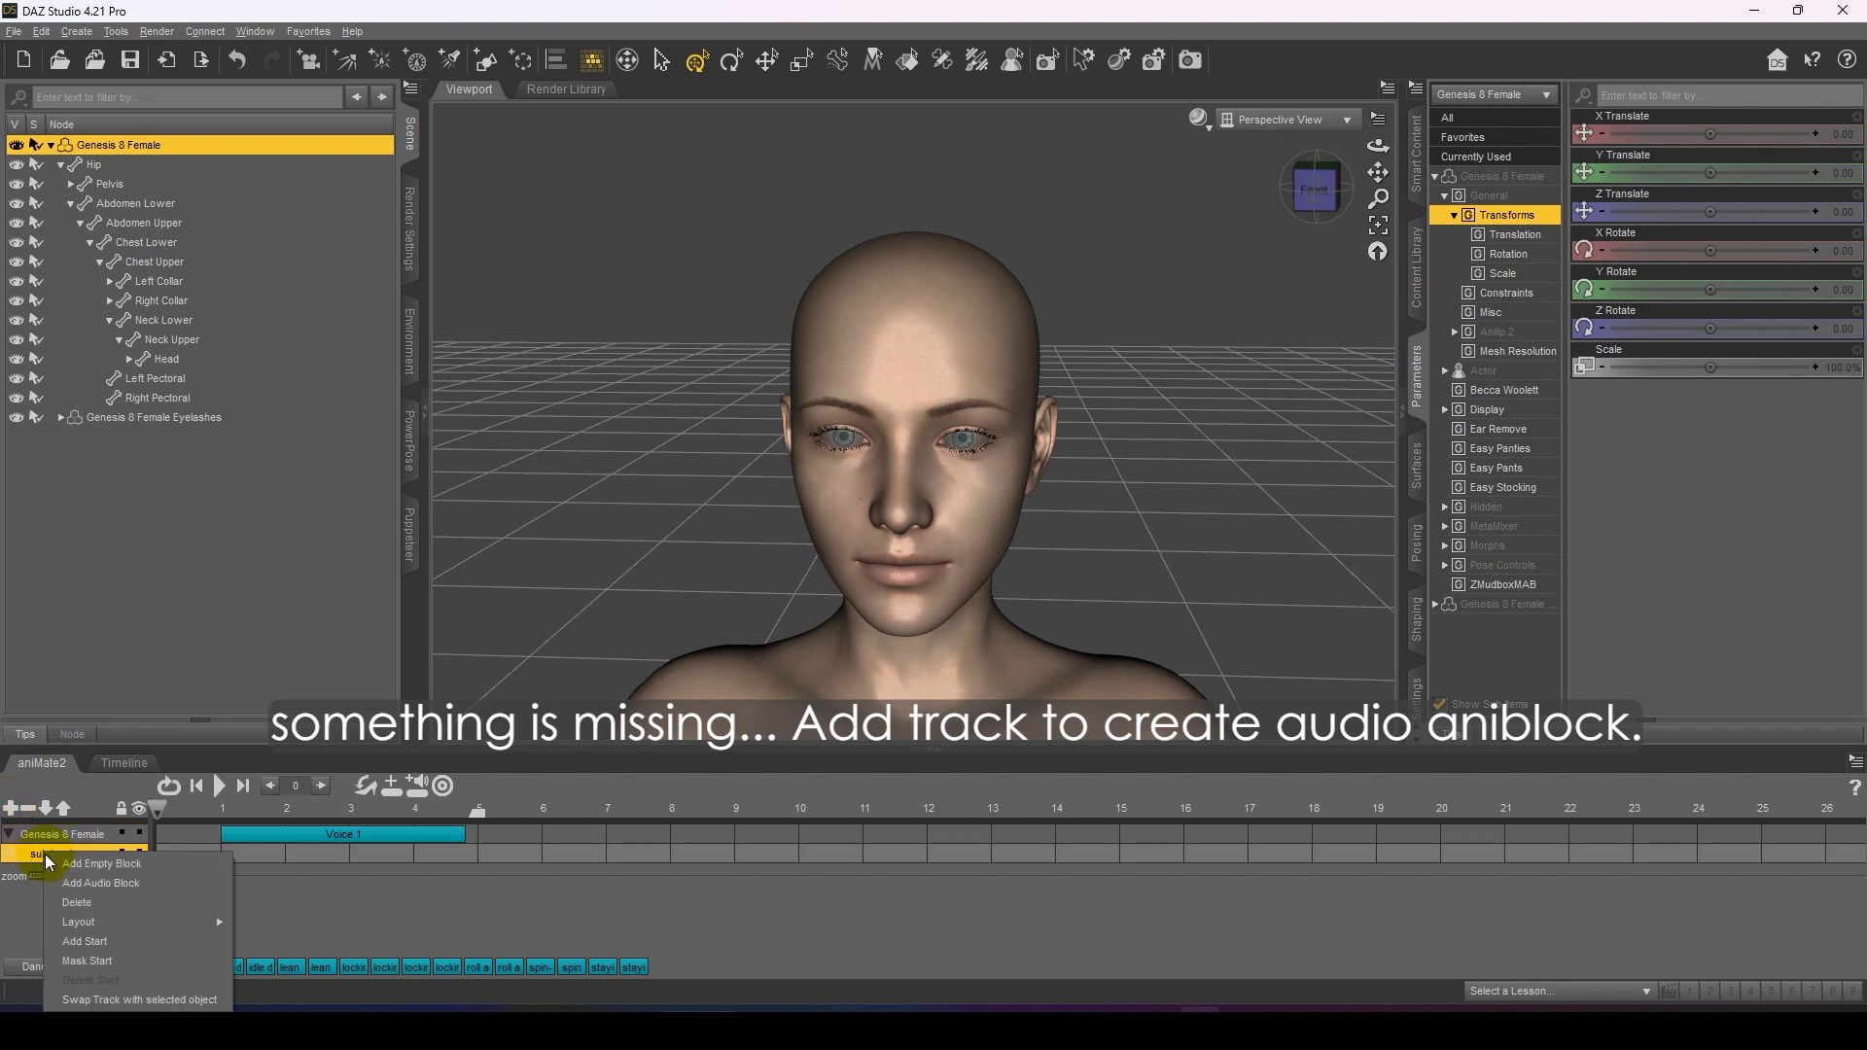
{"action": "left_click", "coordinate": [90, 887]}
{"action": "left_click", "coordinate": [665, 273]}
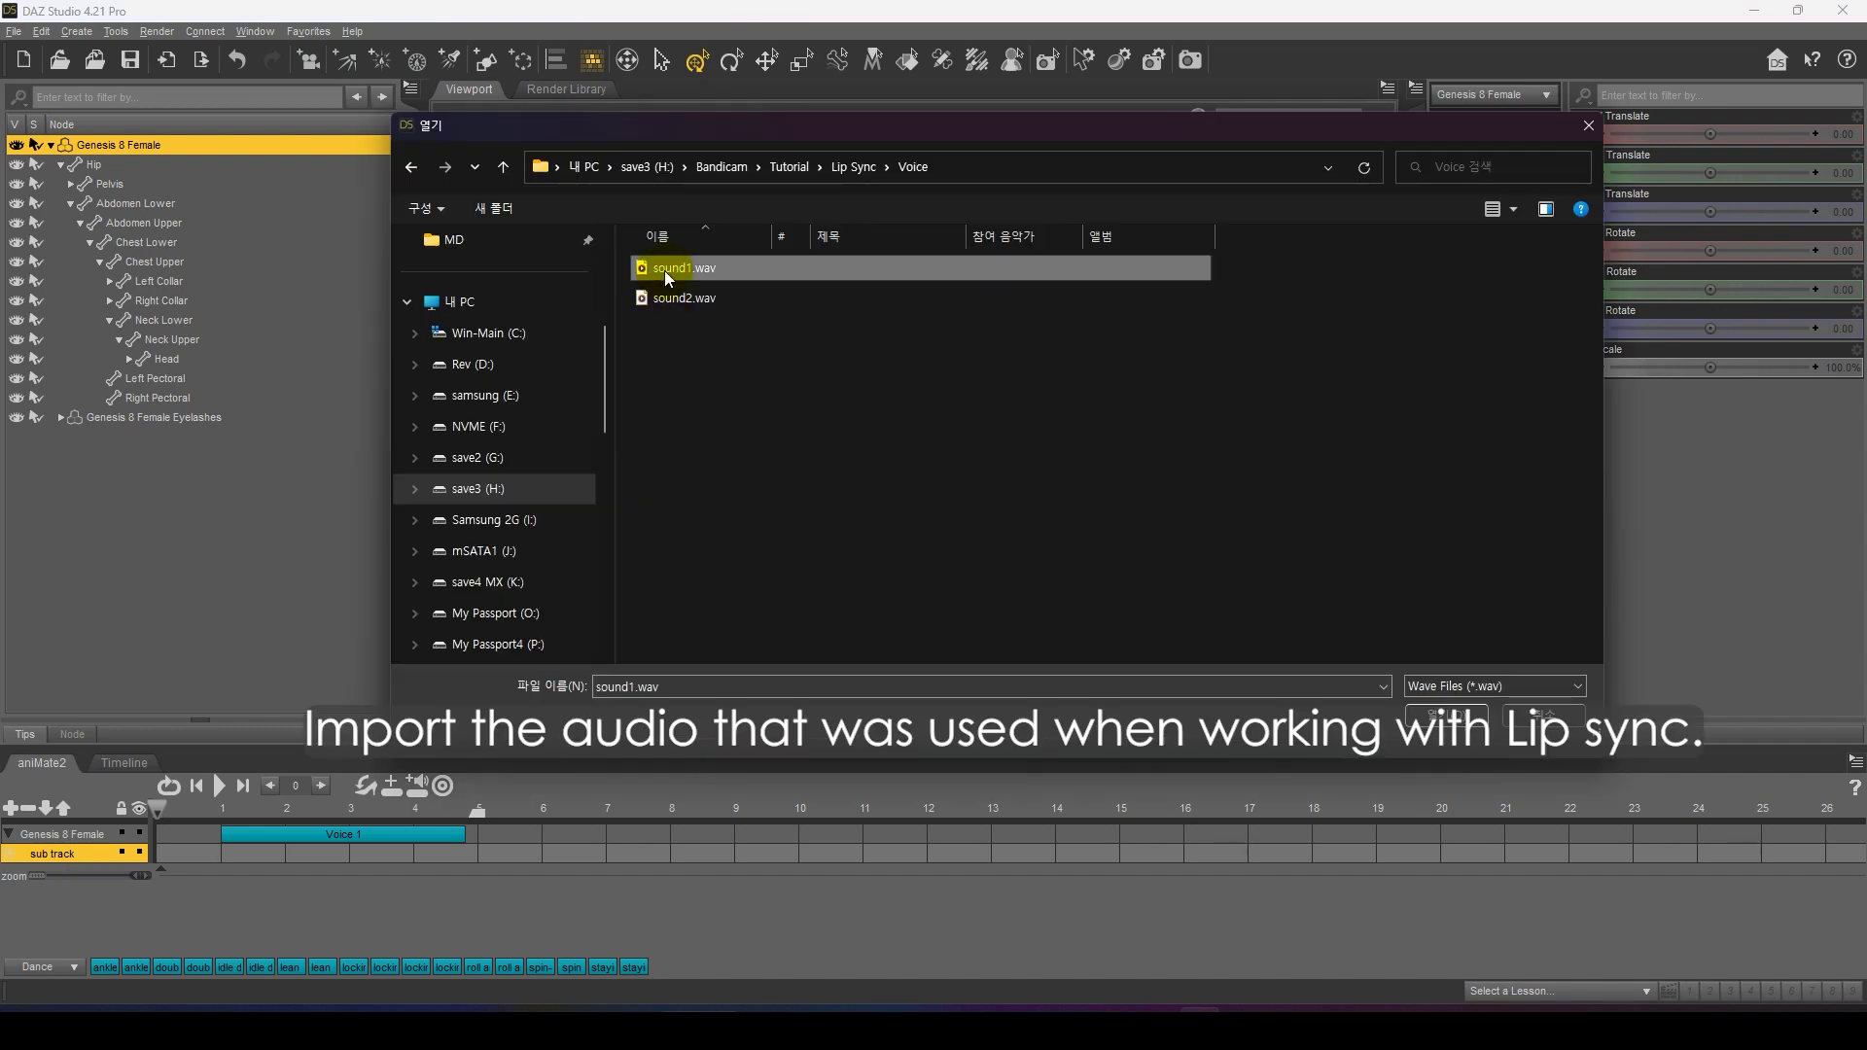
{"action": "double_click", "coordinate": [665, 273]}
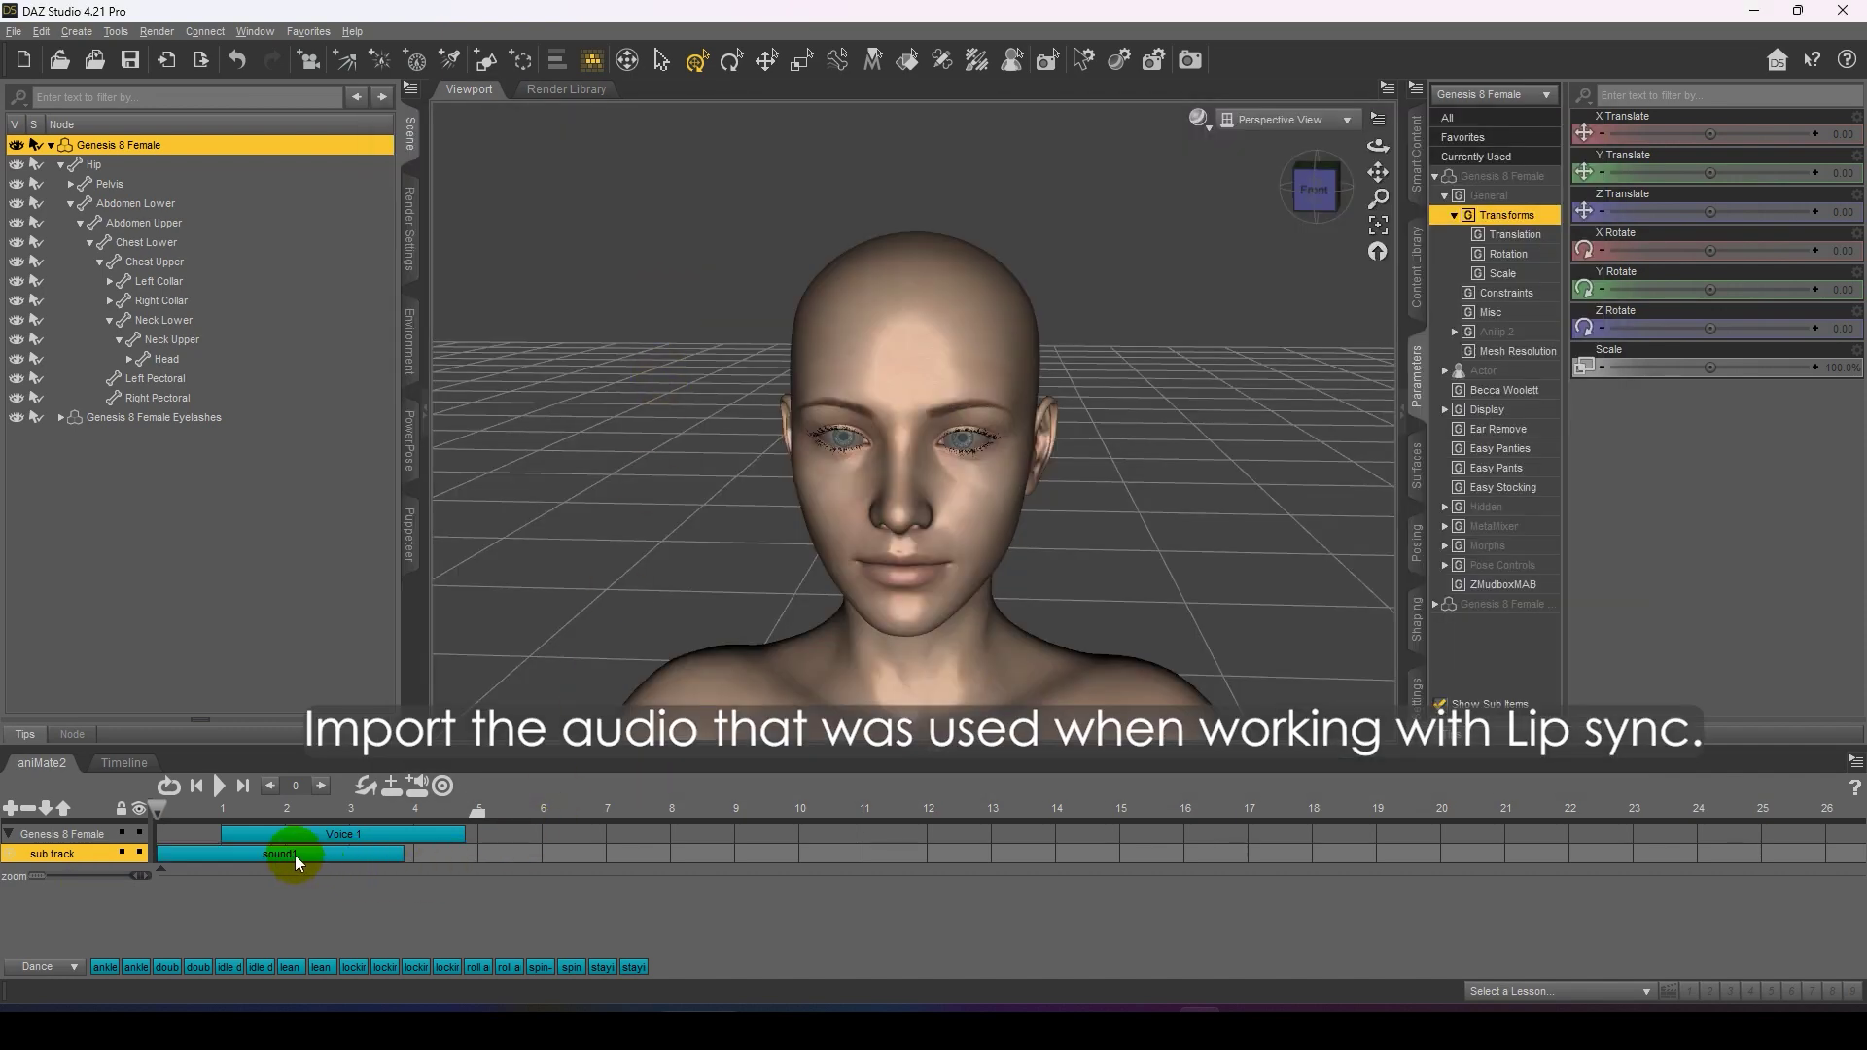
Step: Move the sound1 audio block to start level with Voice 1 at about 1 second, and play both back to check the sync
{"action": "left_click_drag", "start_coordinate": [284, 853], "coordinate": [336, 854]}
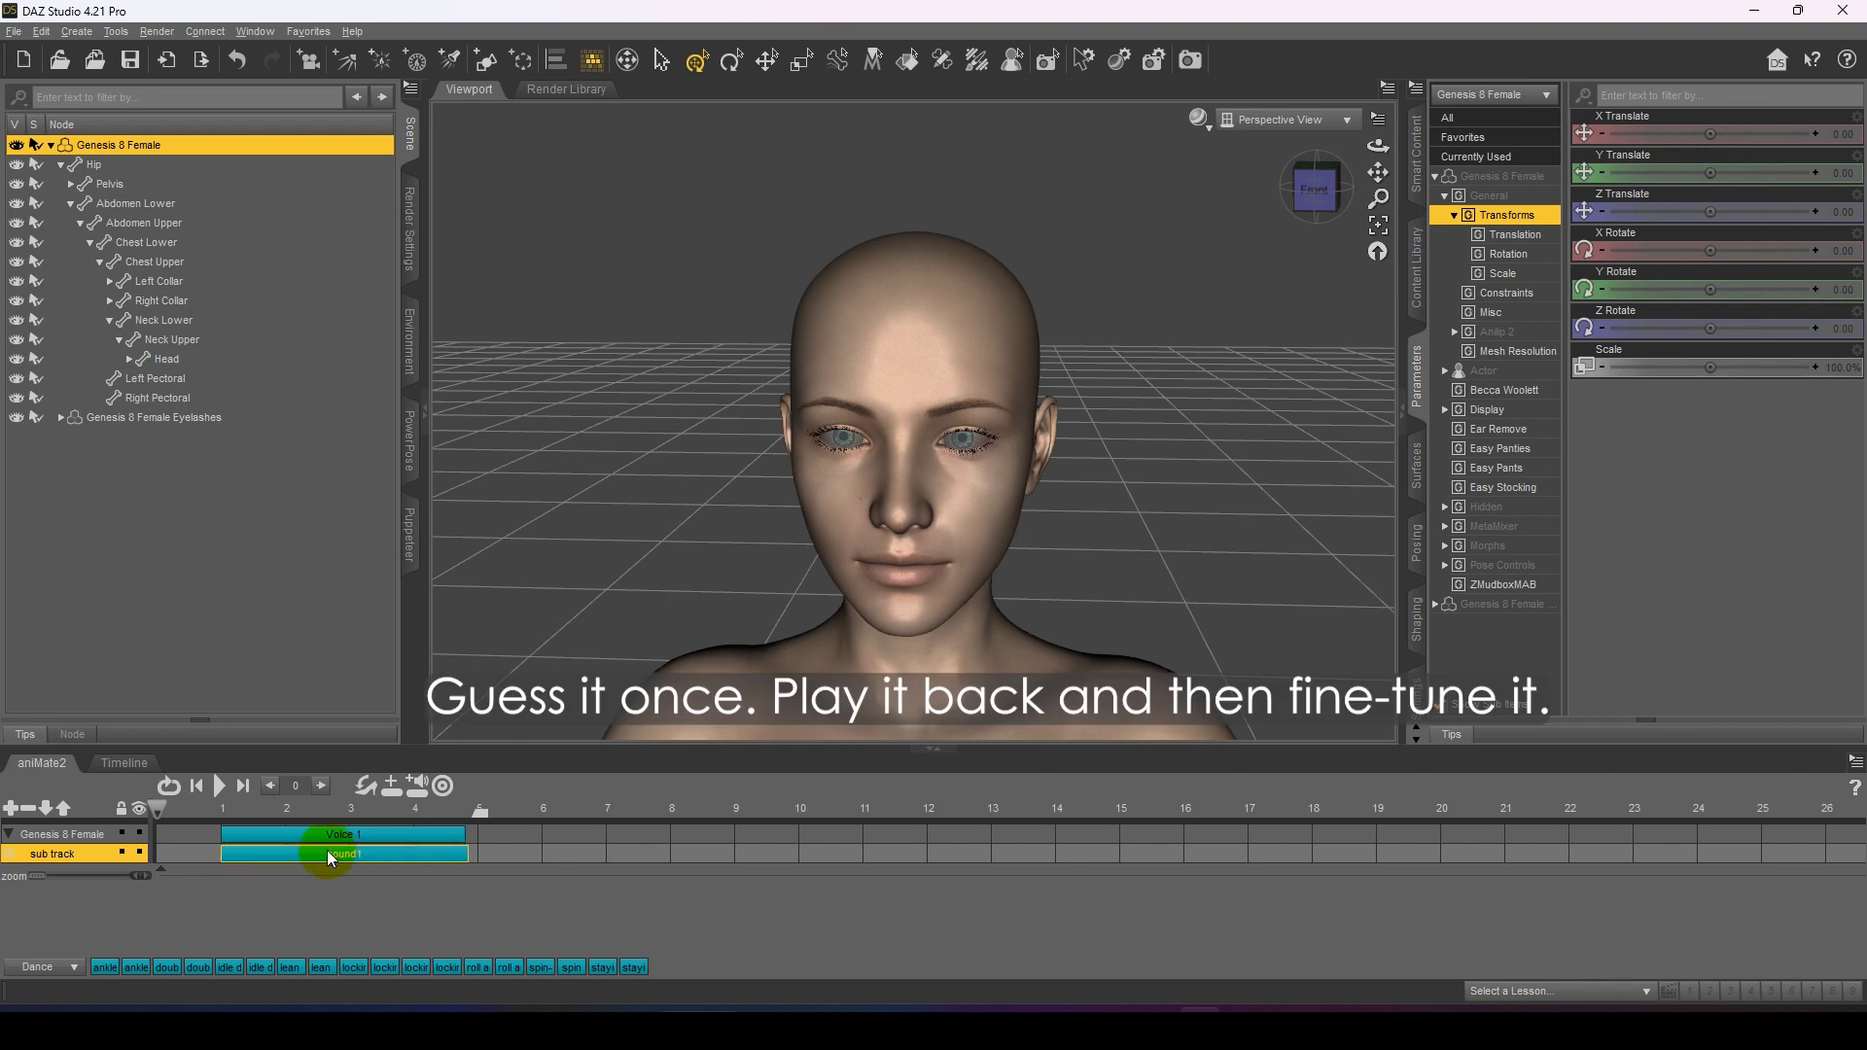
{"action": "left_click", "coordinate": [218, 787]}
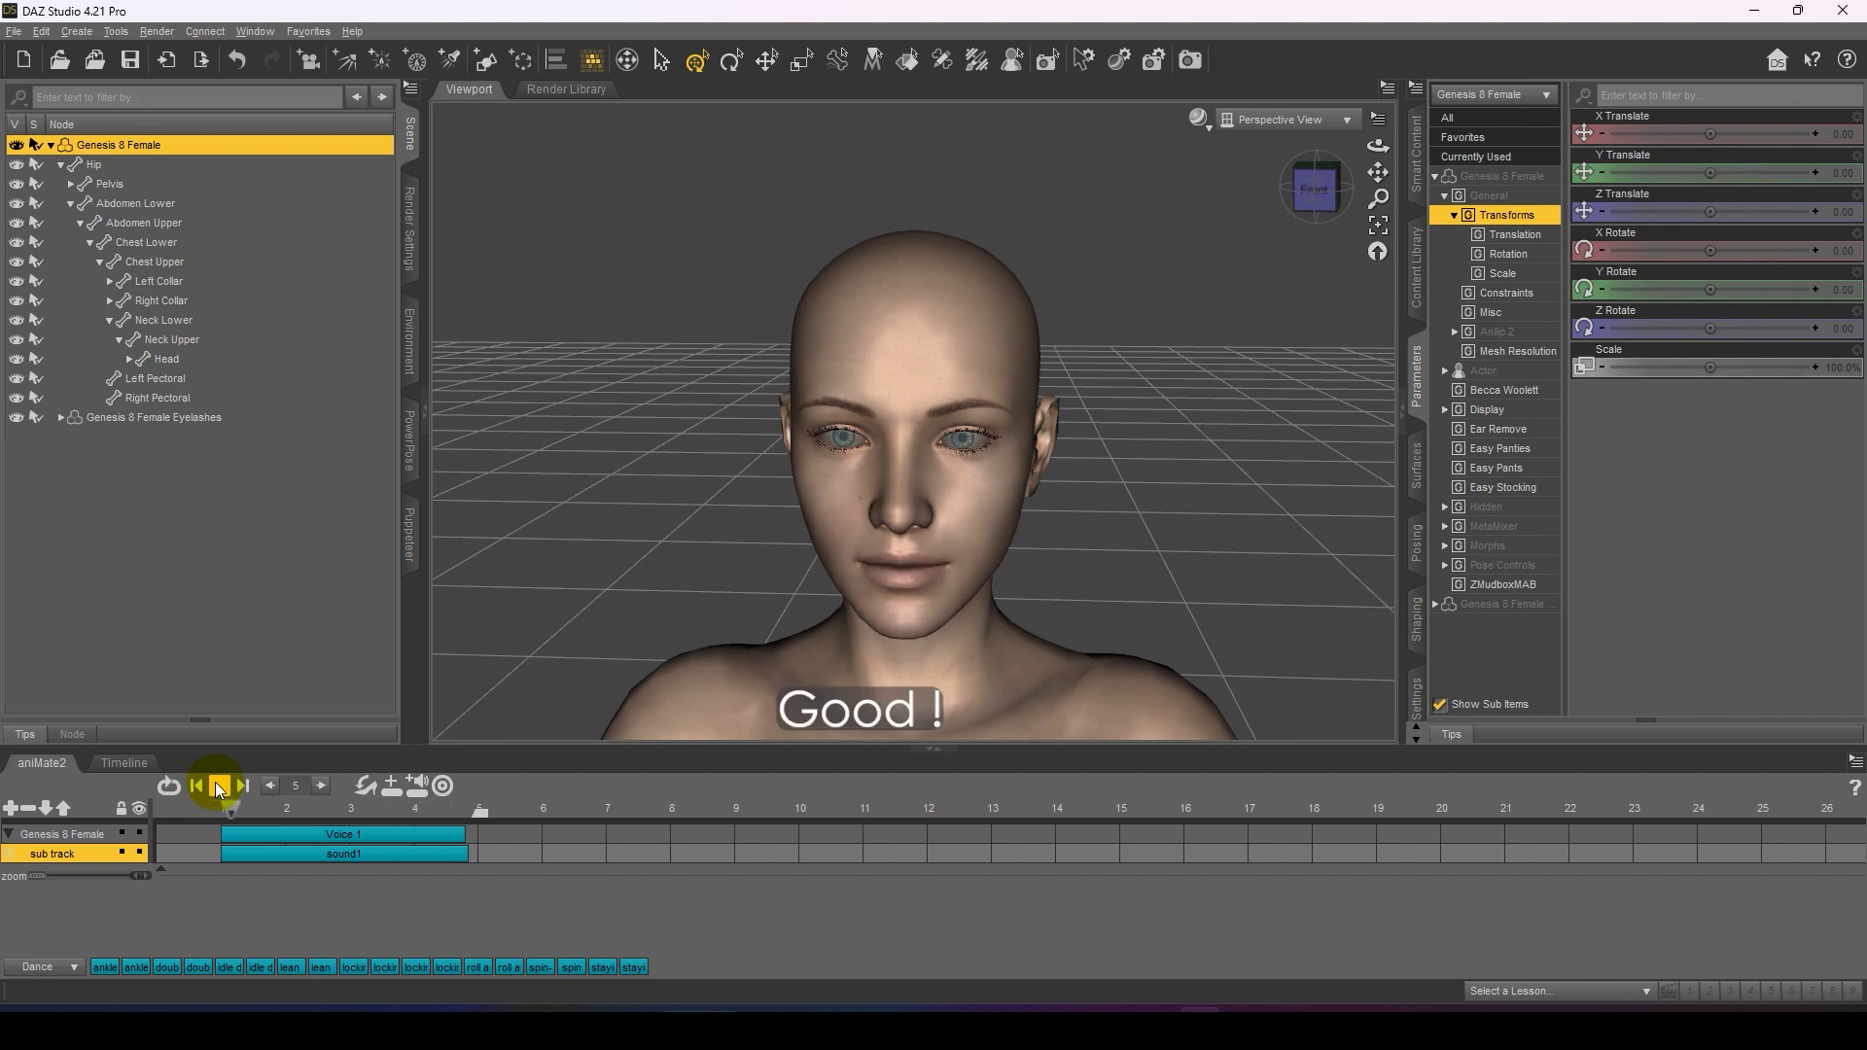
{"action": "left_click", "coordinate": [220, 788]}
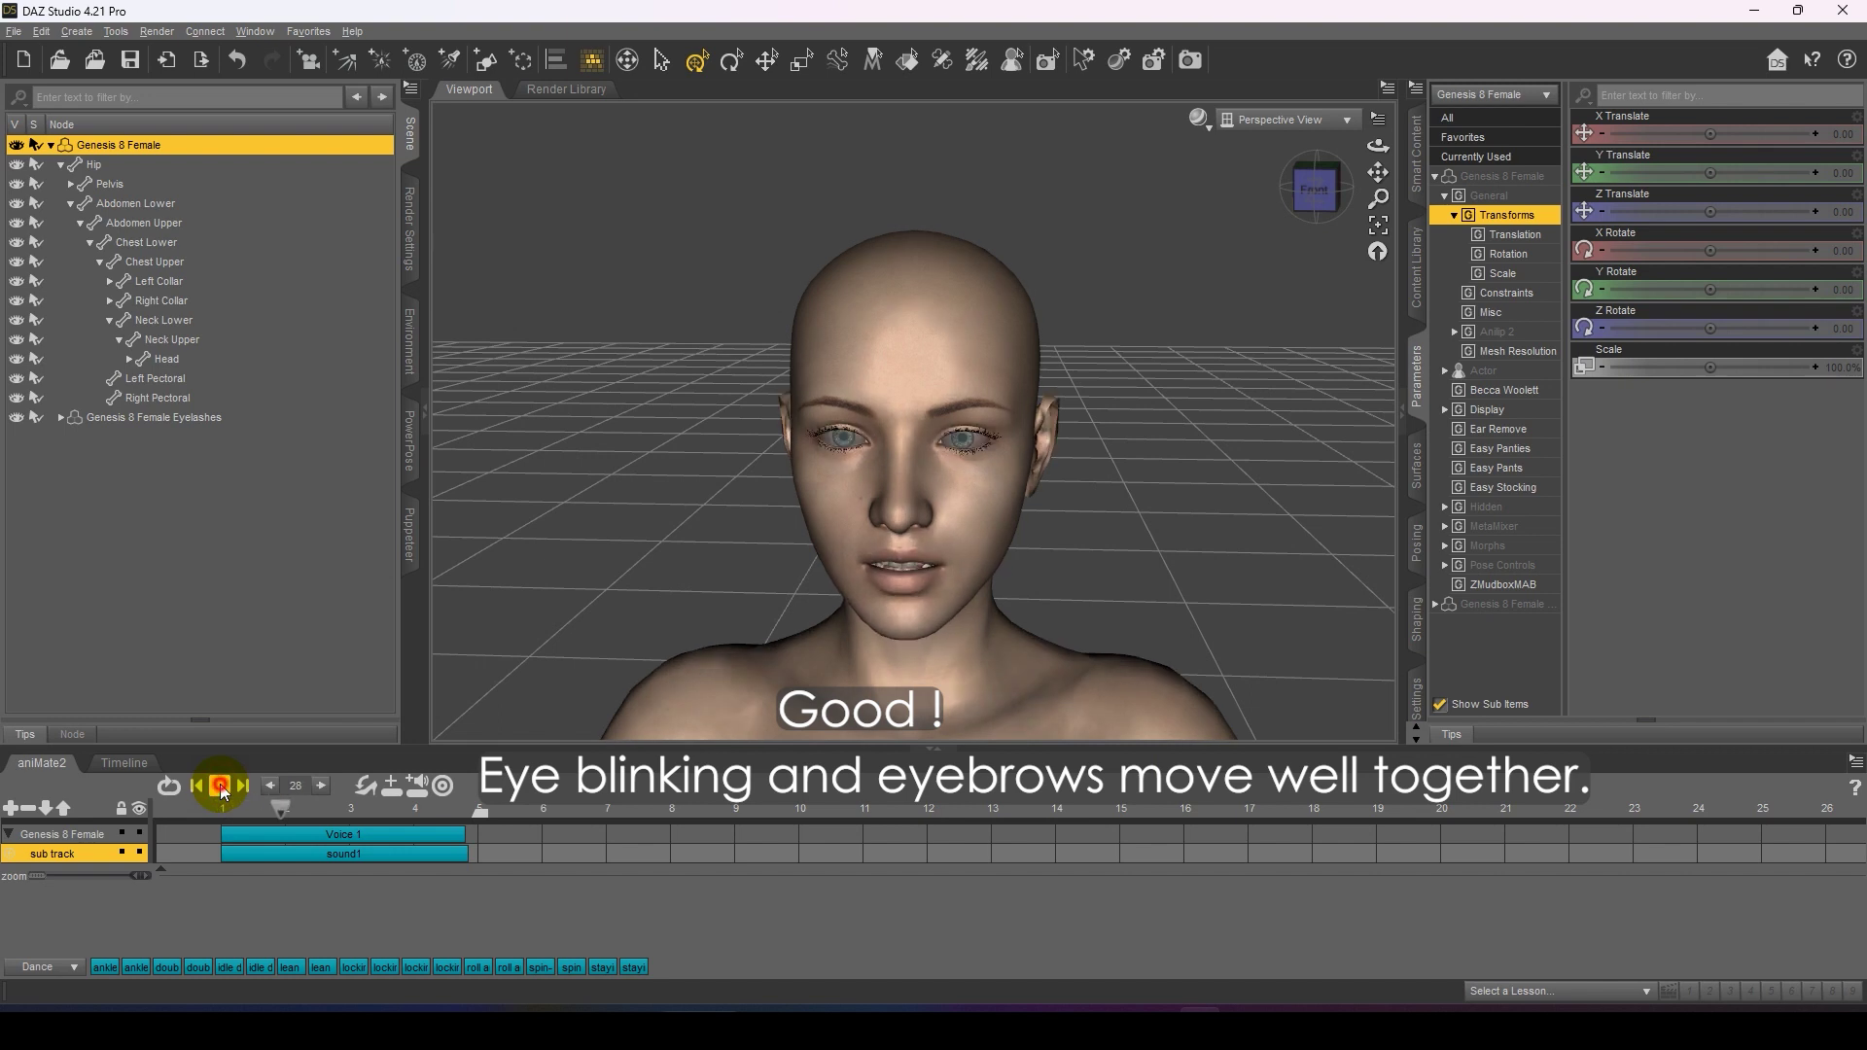
{"action": "left_click", "coordinate": [220, 787]}
{"action": "left_click", "coordinate": [220, 788]}
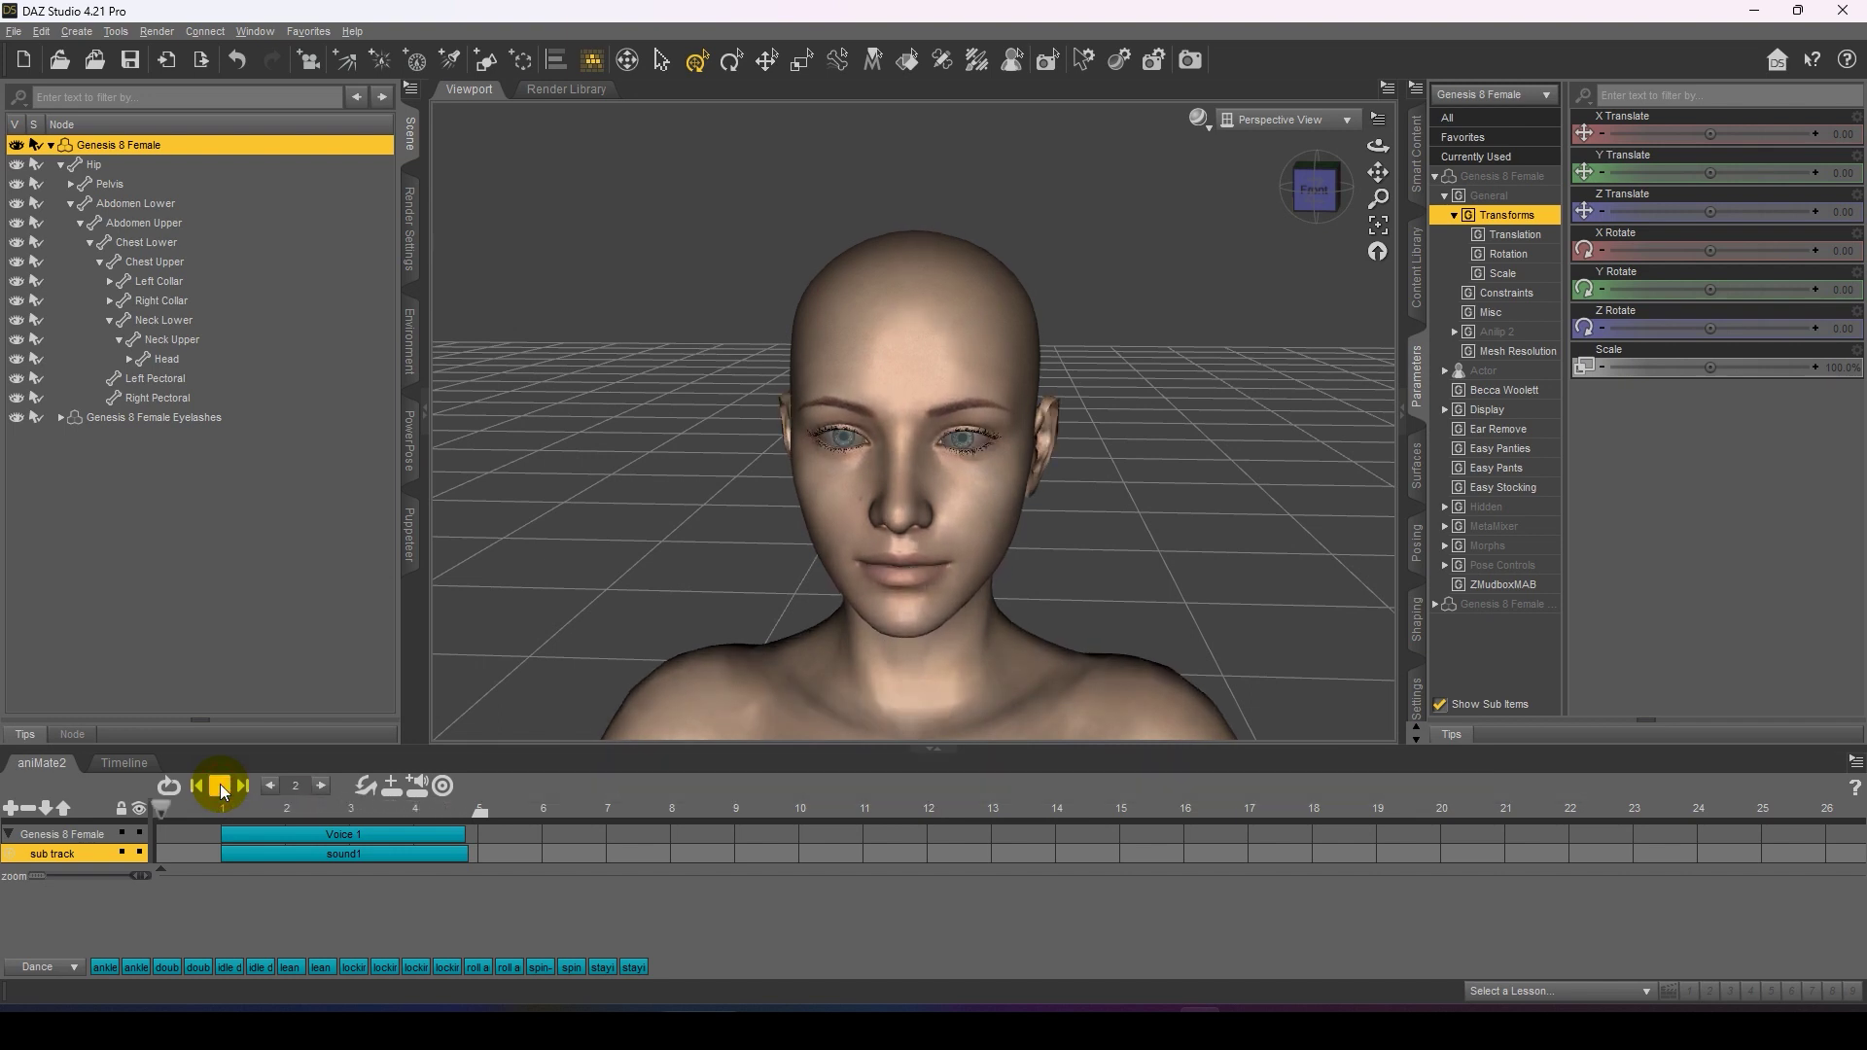
Step: Add another sub track, then rename the audio sub track voice and exclude both hands, shins and feet from its parts
{"action": "left_click", "coordinate": [11, 808]}
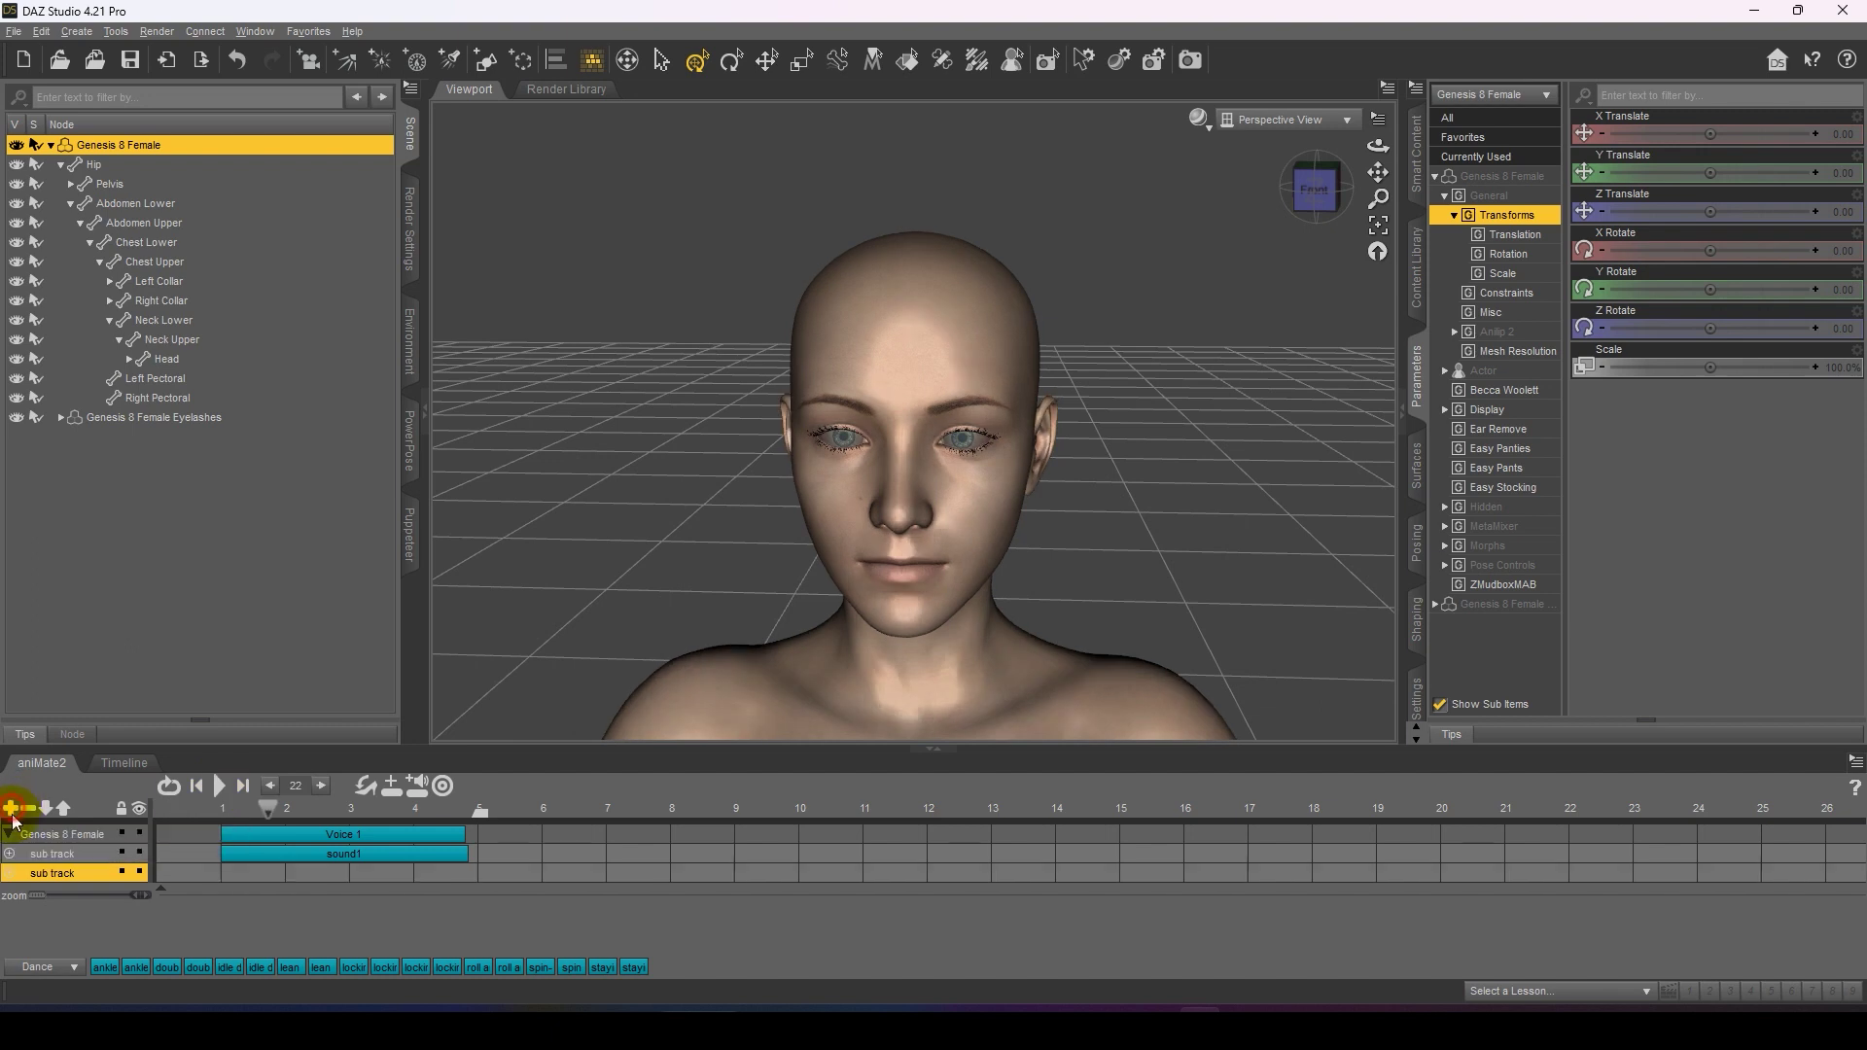
{"action": "double_click", "coordinate": [46, 855]}
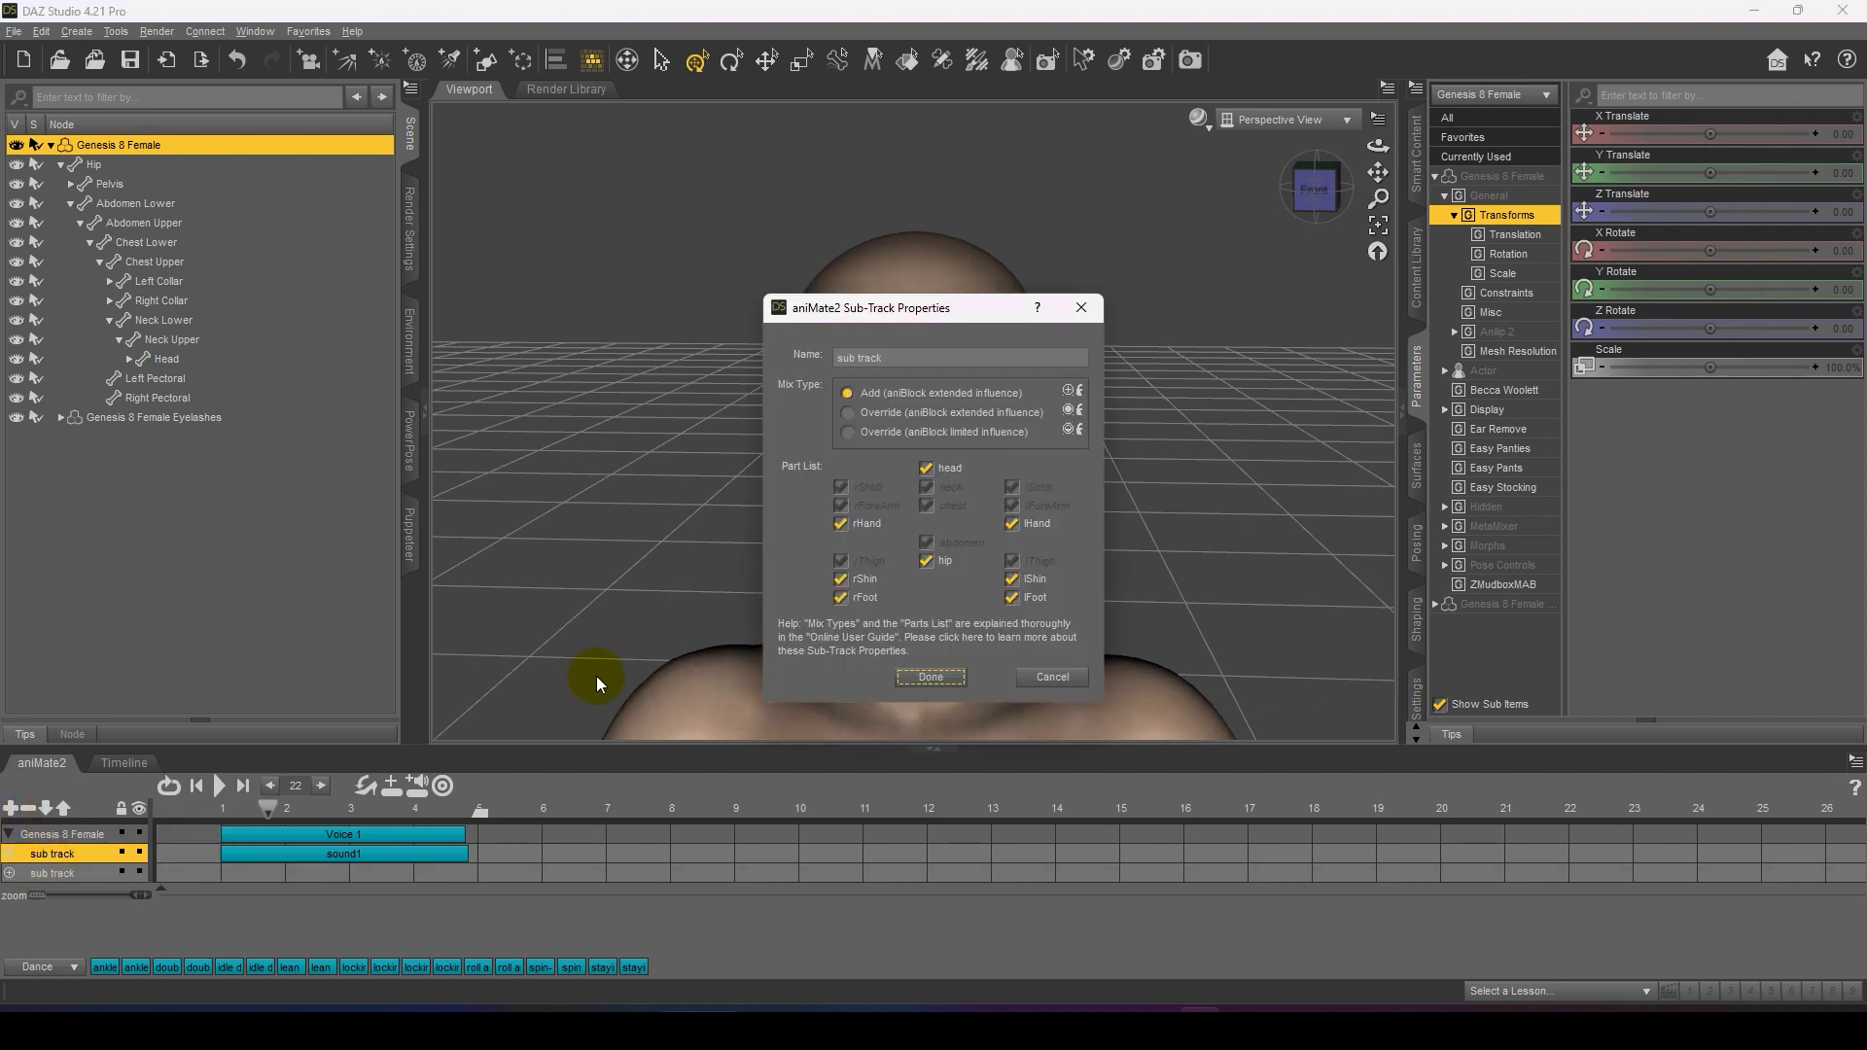
{"action": "left_click_drag", "start_coordinate": [904, 358], "coordinate": [838, 357]}
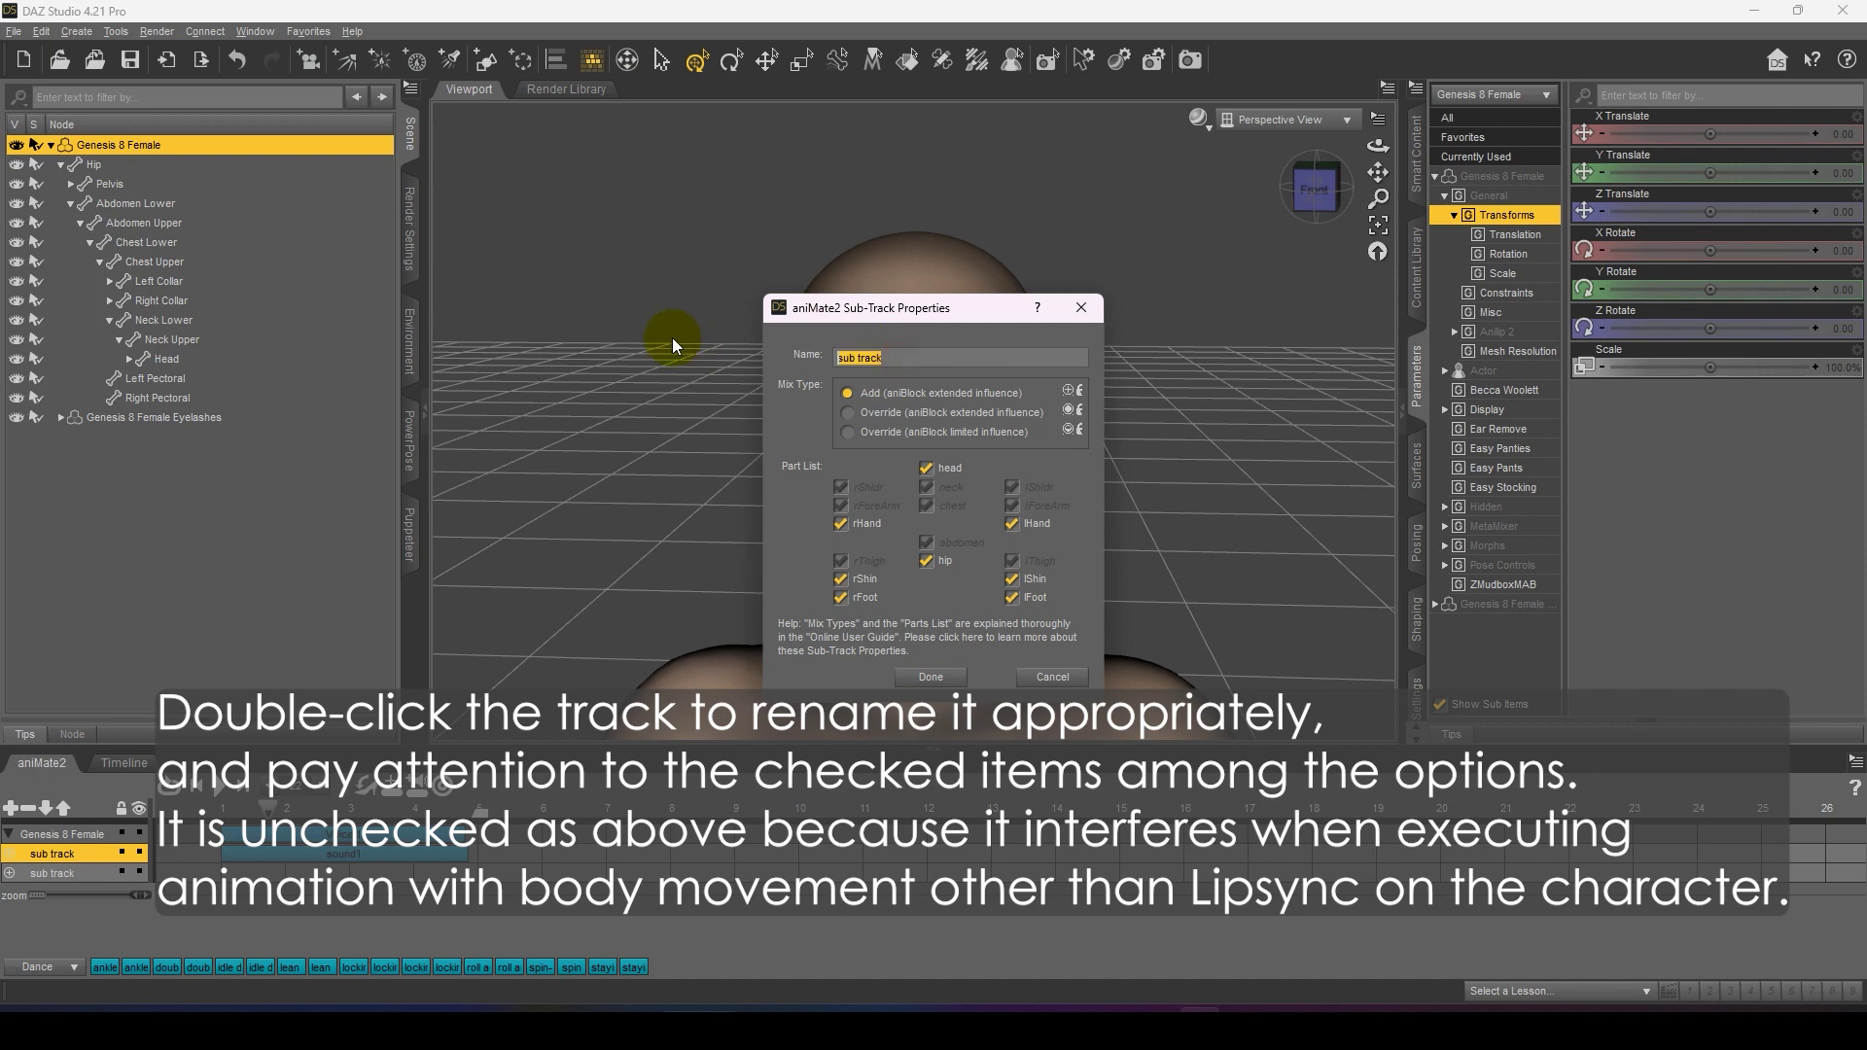
{"action": "type", "text": "voice"}
{"action": "left_click", "coordinate": [840, 580]}
{"action": "left_click", "coordinate": [842, 597]}
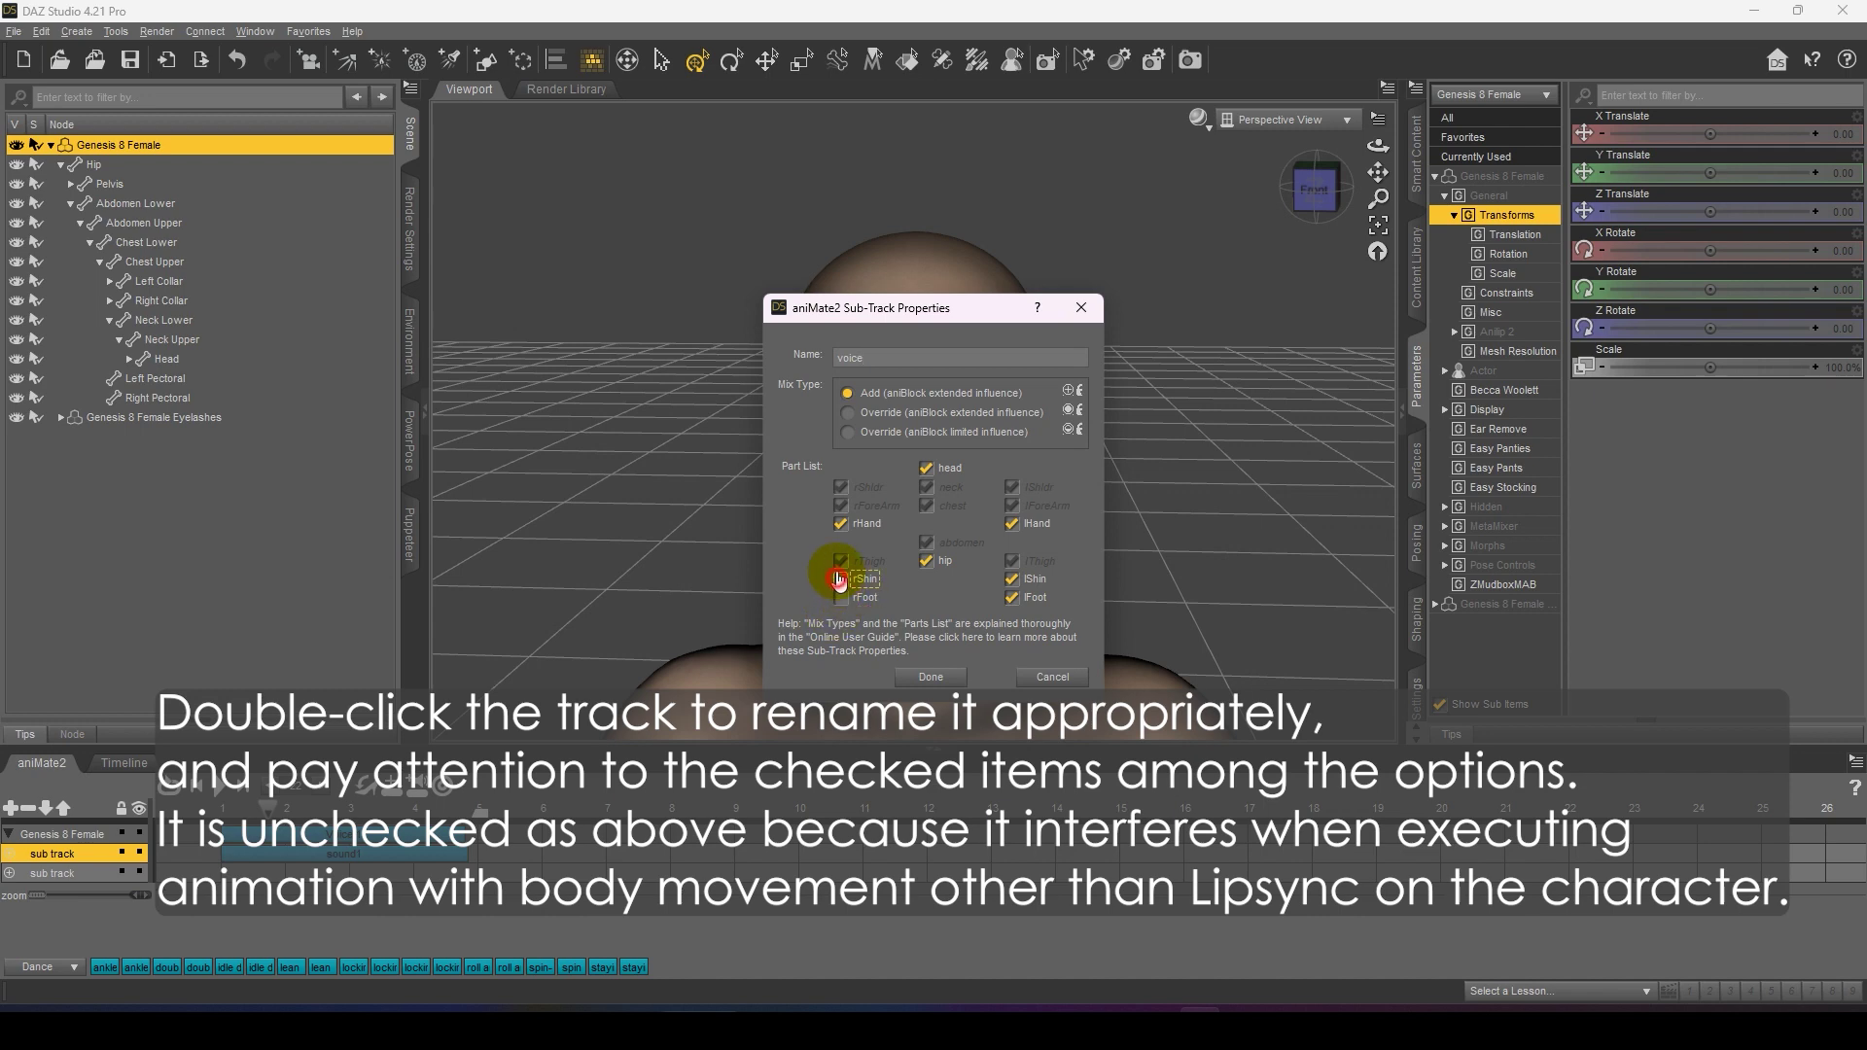
{"action": "left_click", "coordinate": [841, 524]}
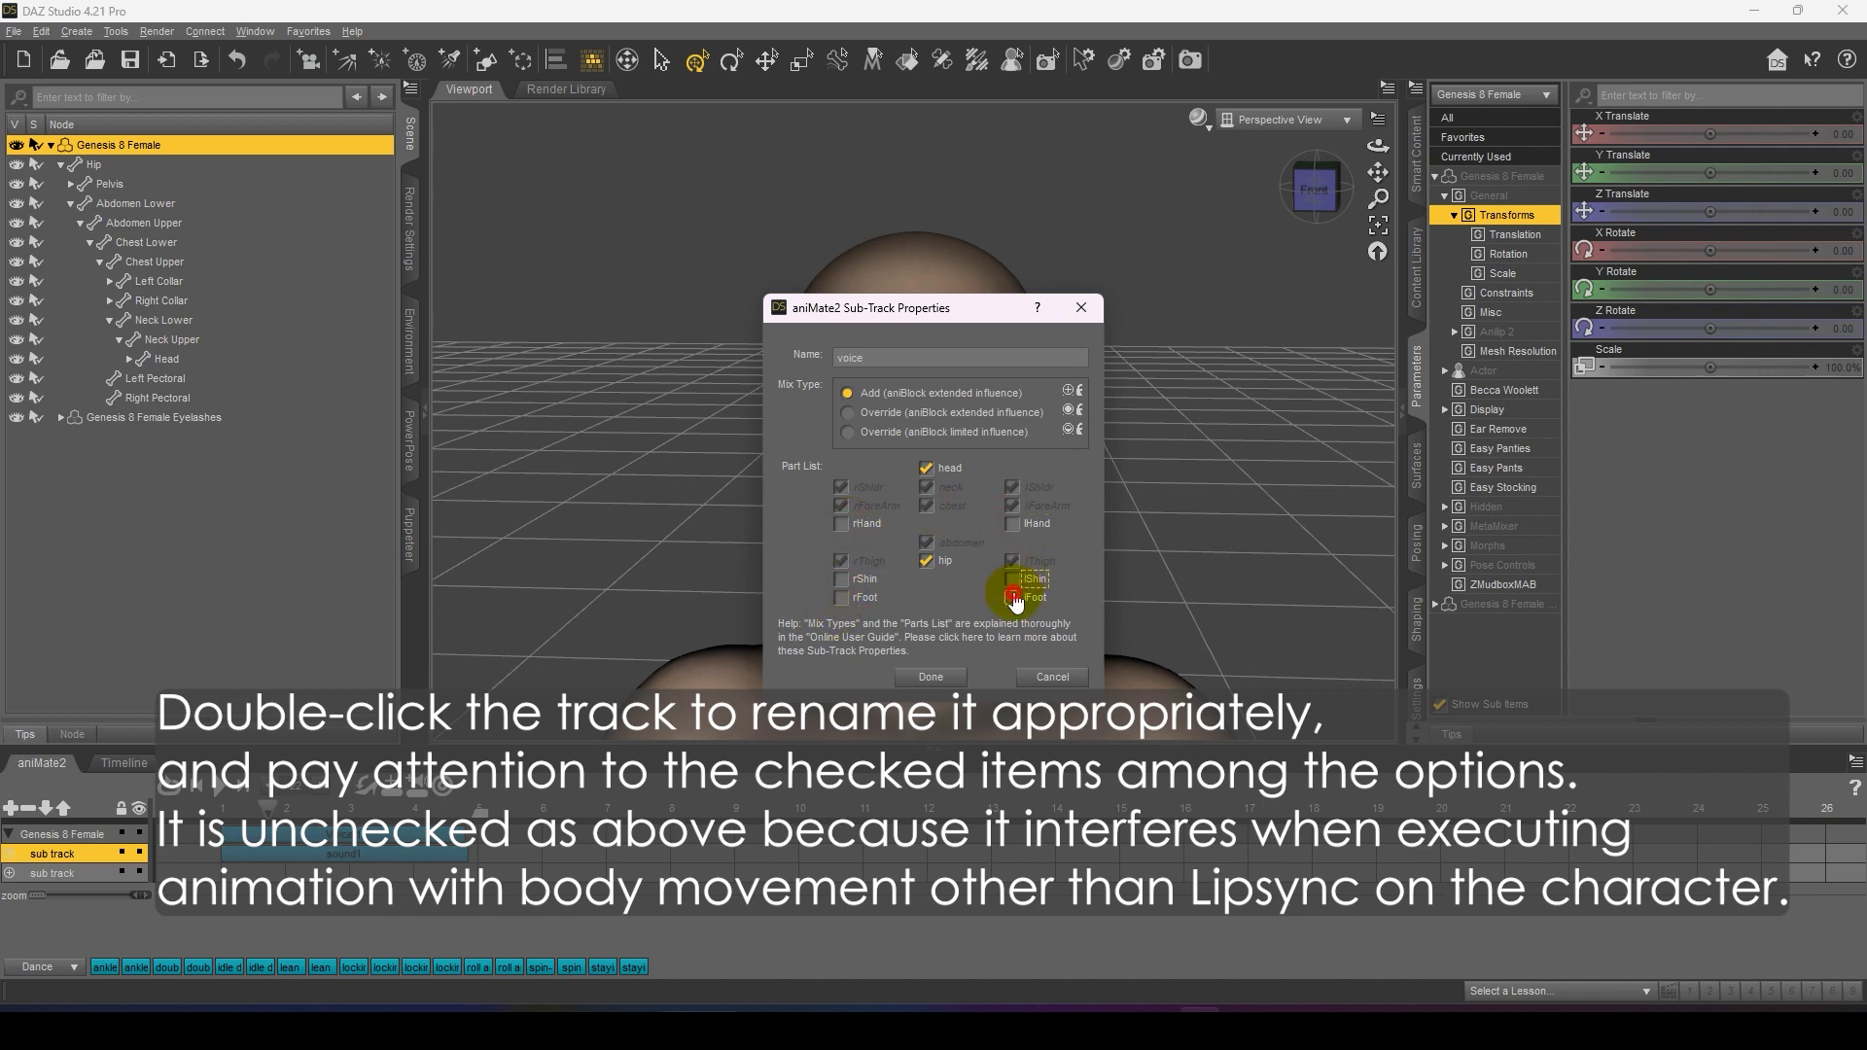
{"action": "left_click", "coordinate": [930, 678]}
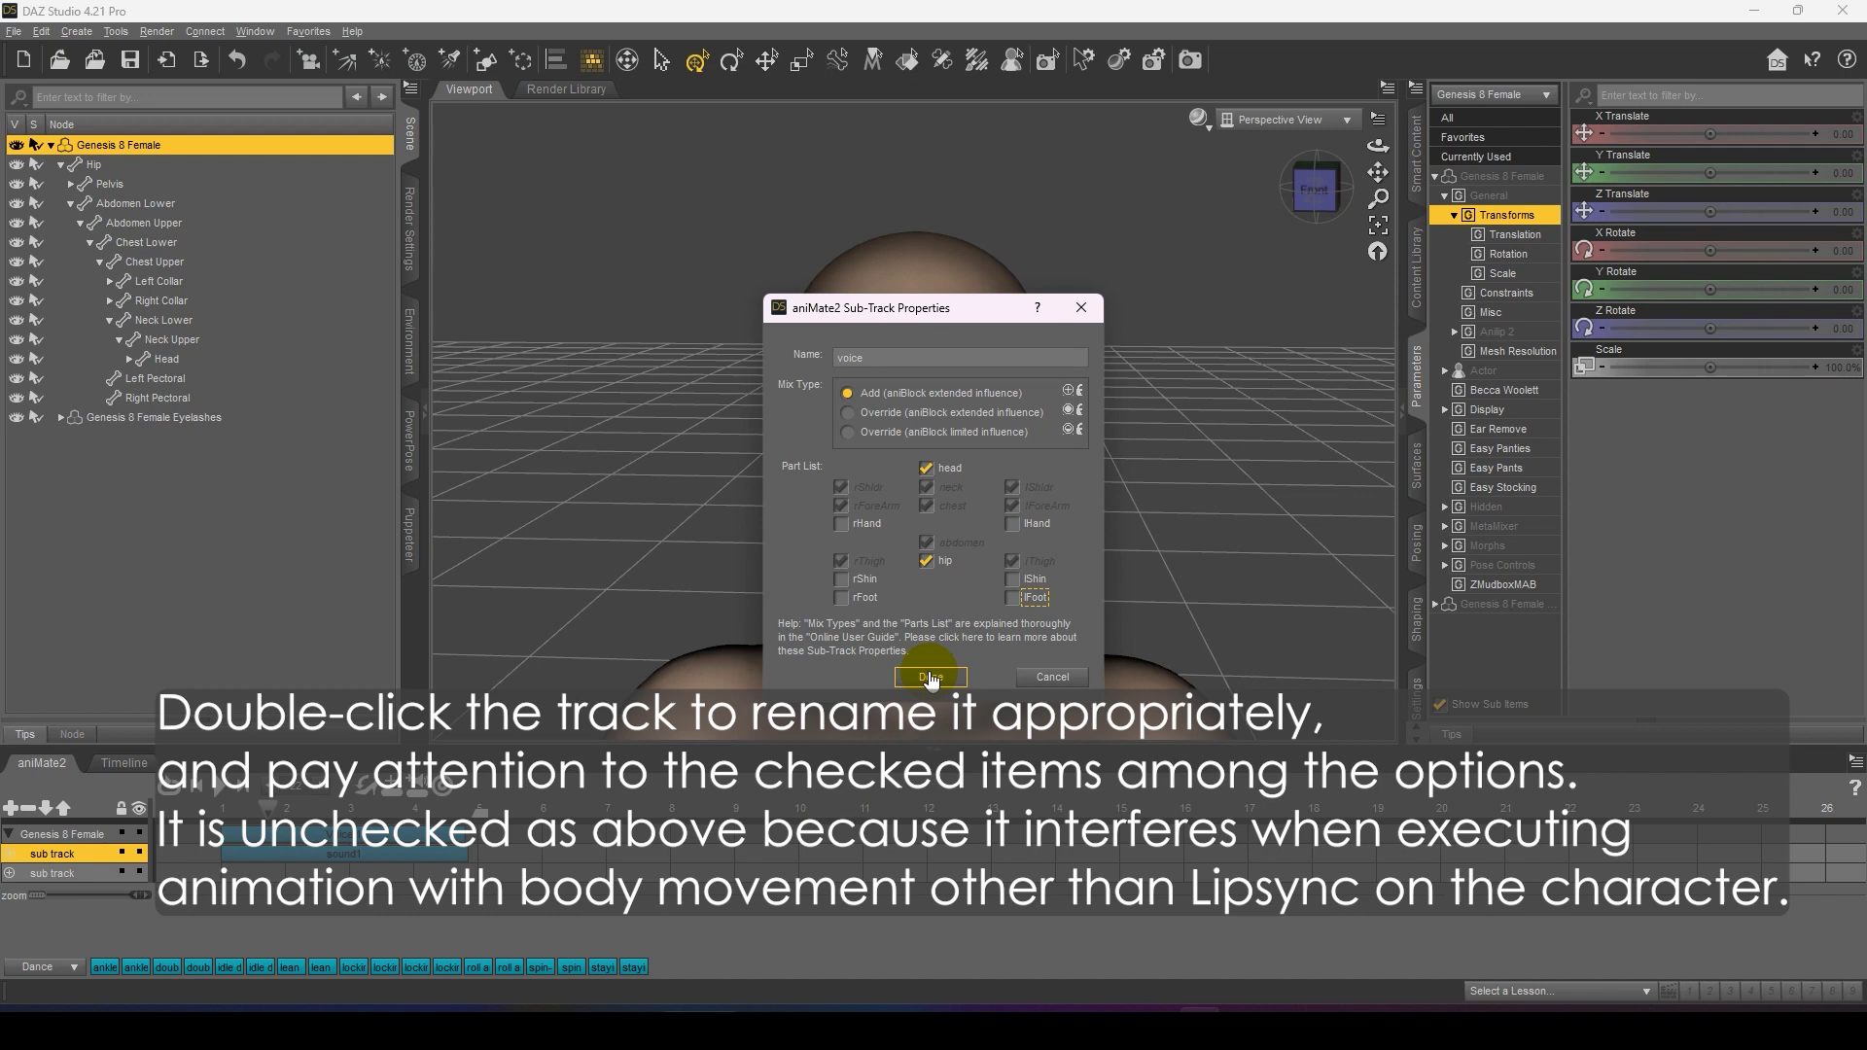
{"action": "left_click", "coordinate": [930, 678]}
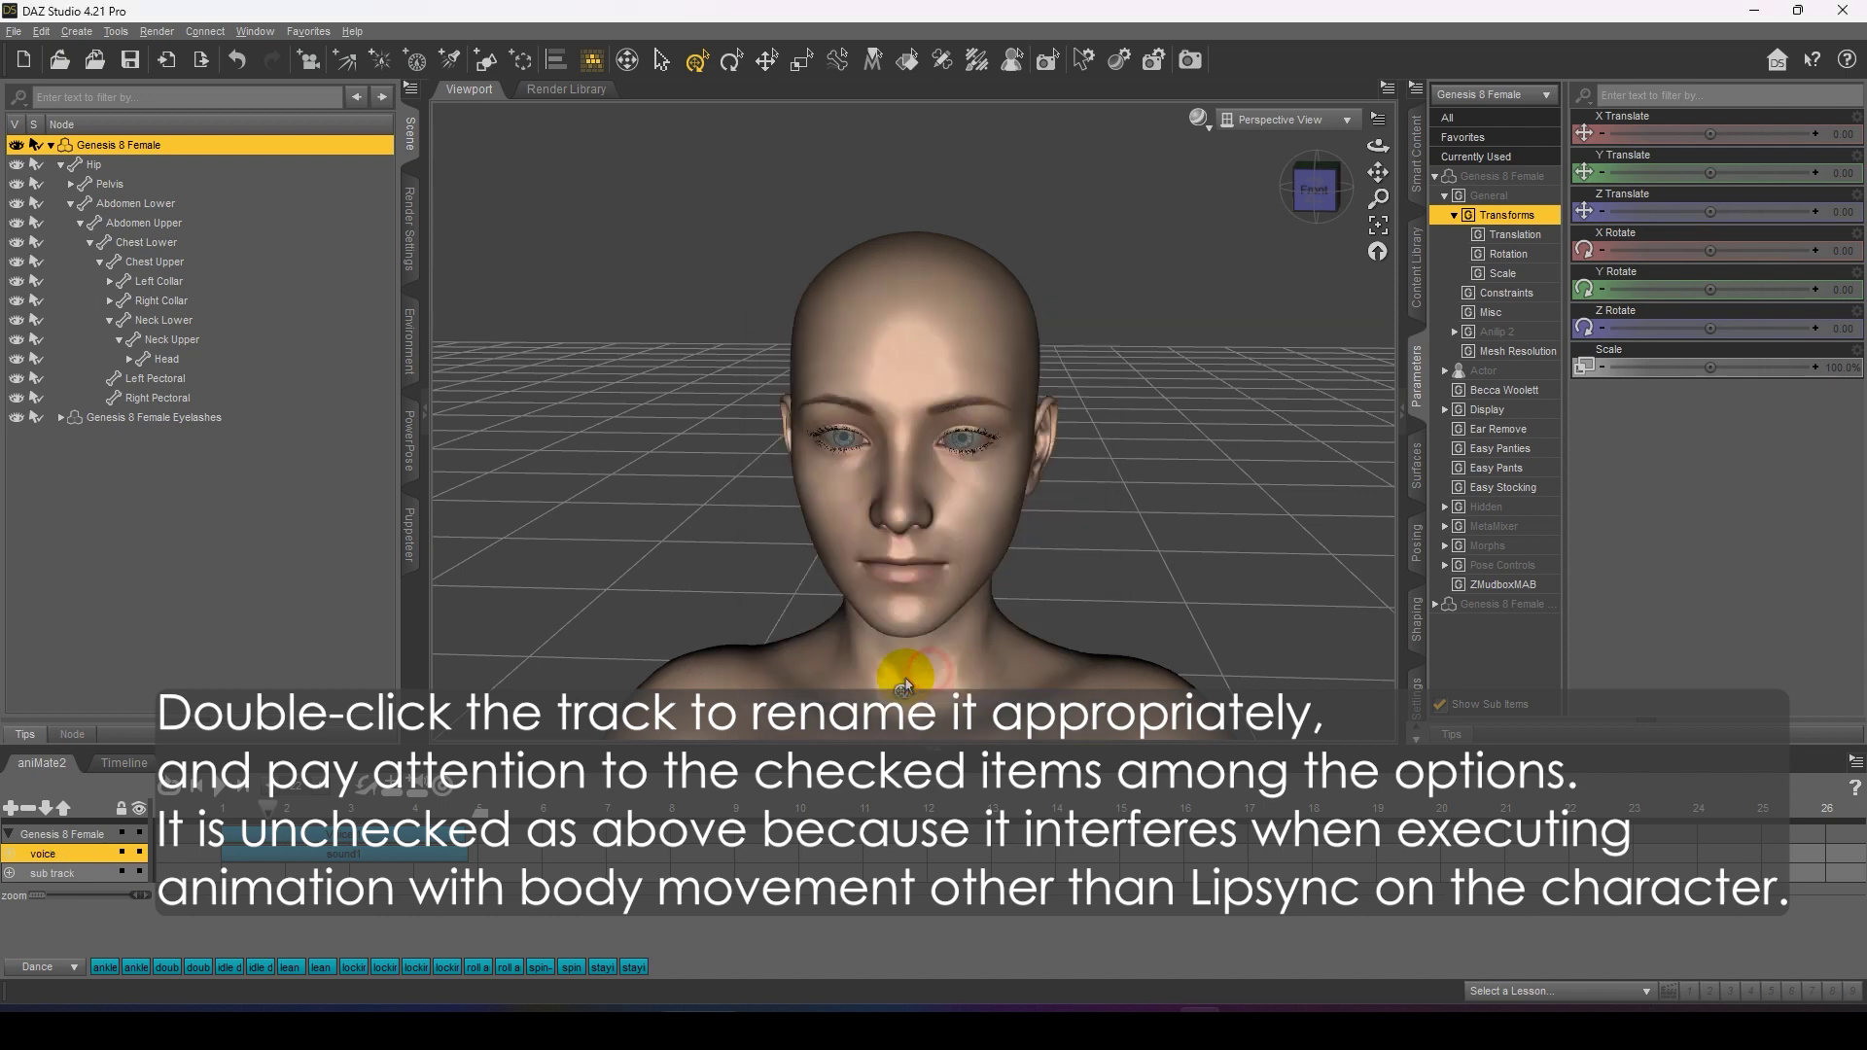
Step: Play back the lip sync with the voice track's new part settings
{"action": "left_click", "coordinate": [218, 809]}
{"action": "left_click", "coordinate": [217, 785]}
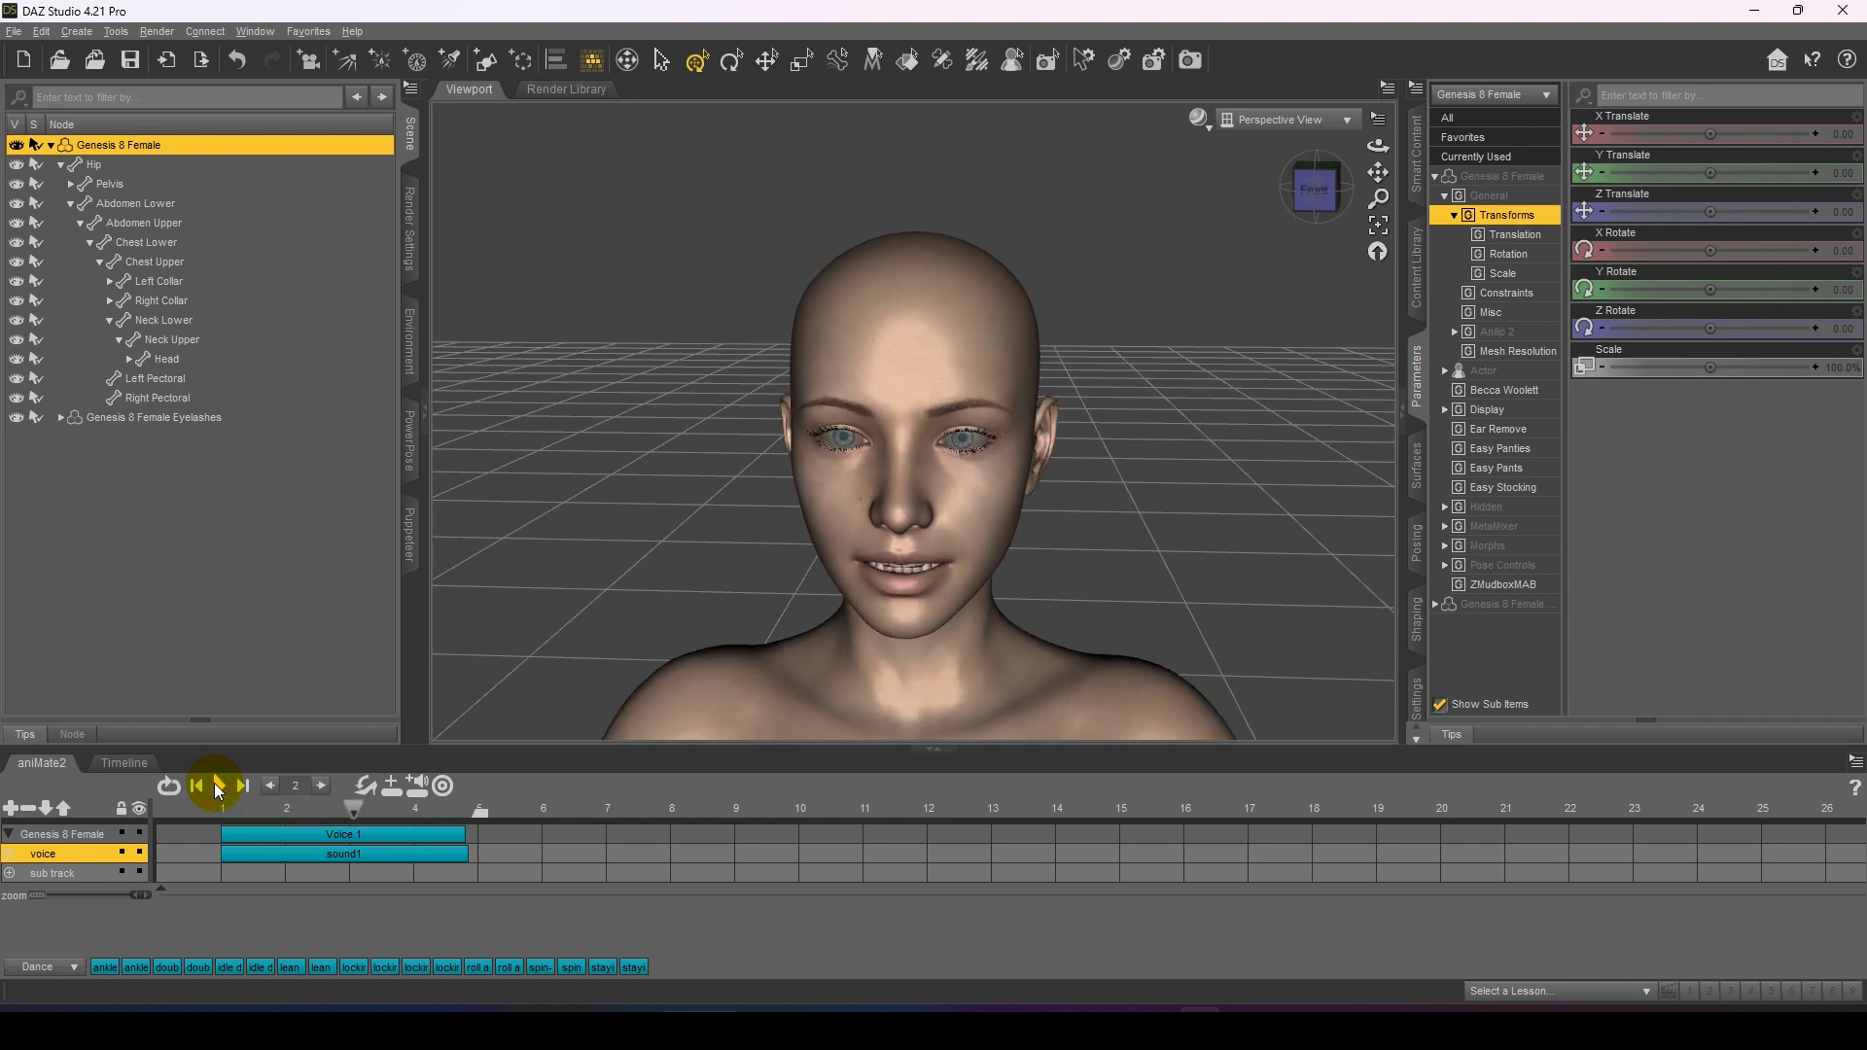
Step: Rename the empty sub track head moving and exclude both hands, shins and feet from its parts
{"action": "double_click", "coordinate": [54, 874]}
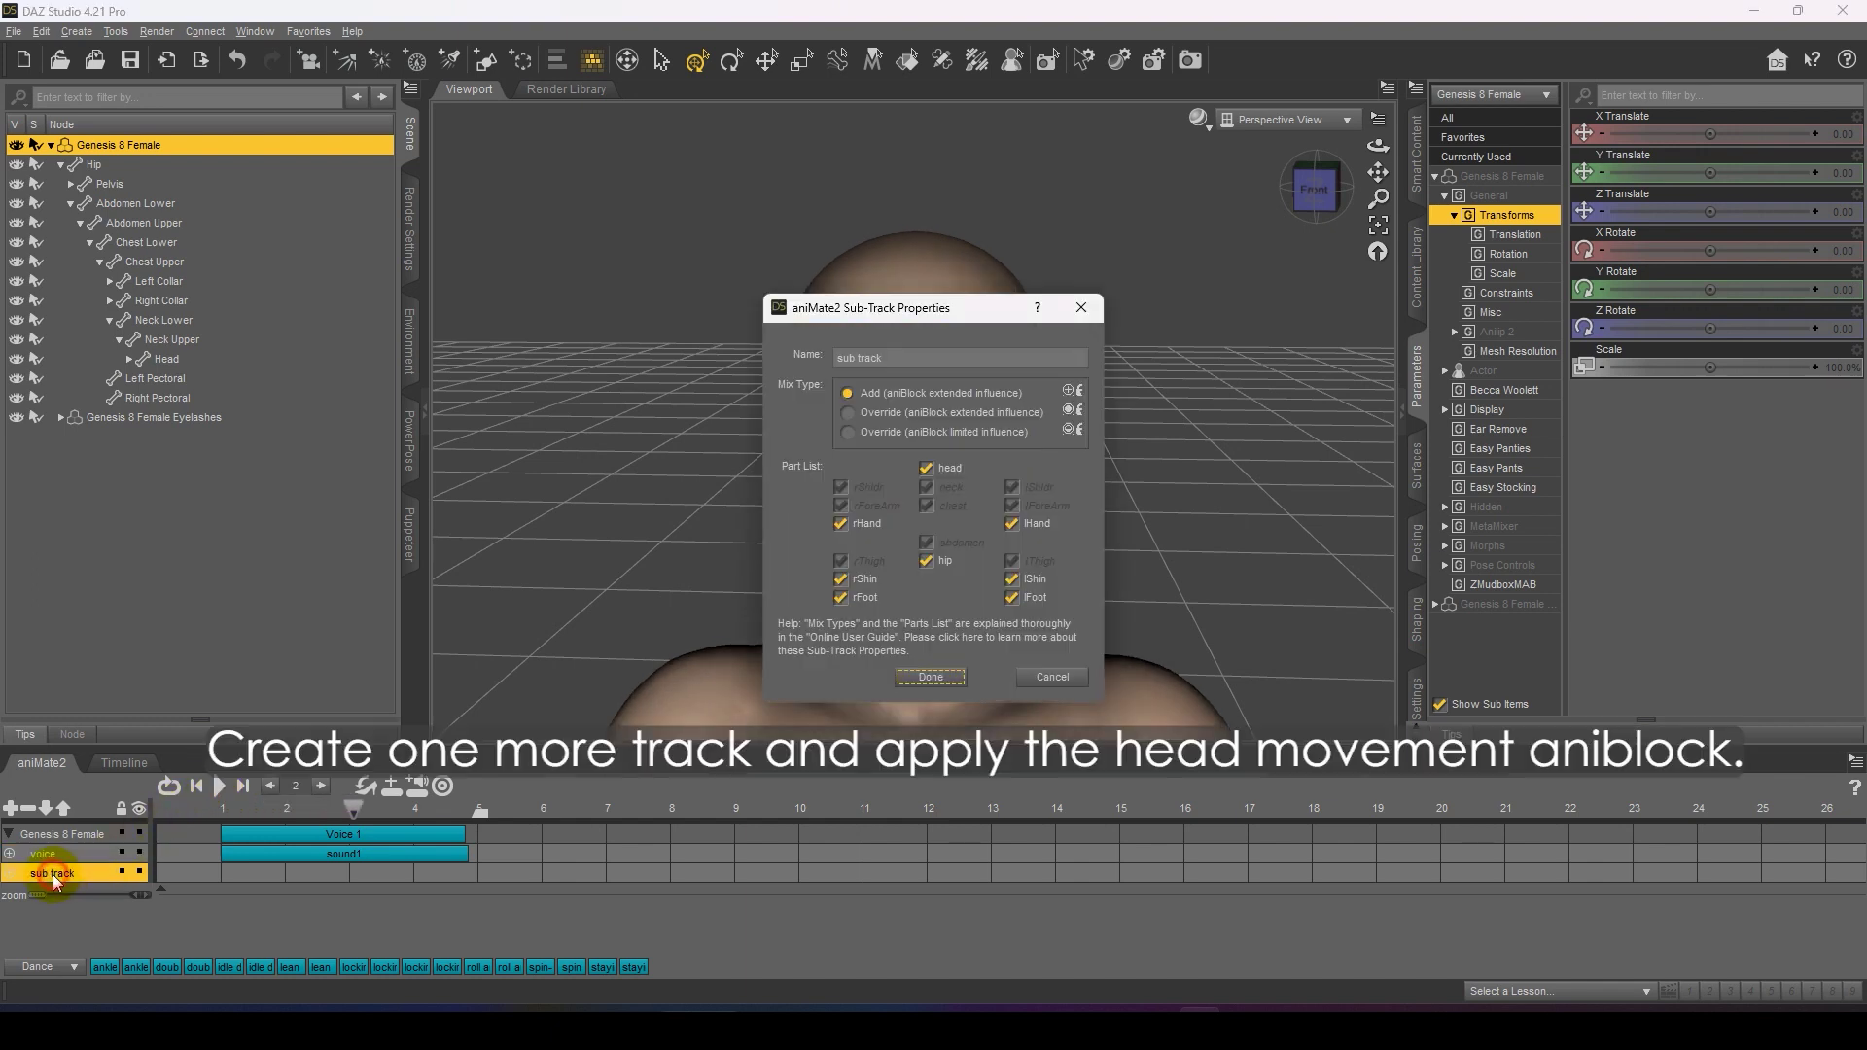
{"action": "triple_click", "coordinate": [885, 358]}
{"action": "type", "text": "h"}
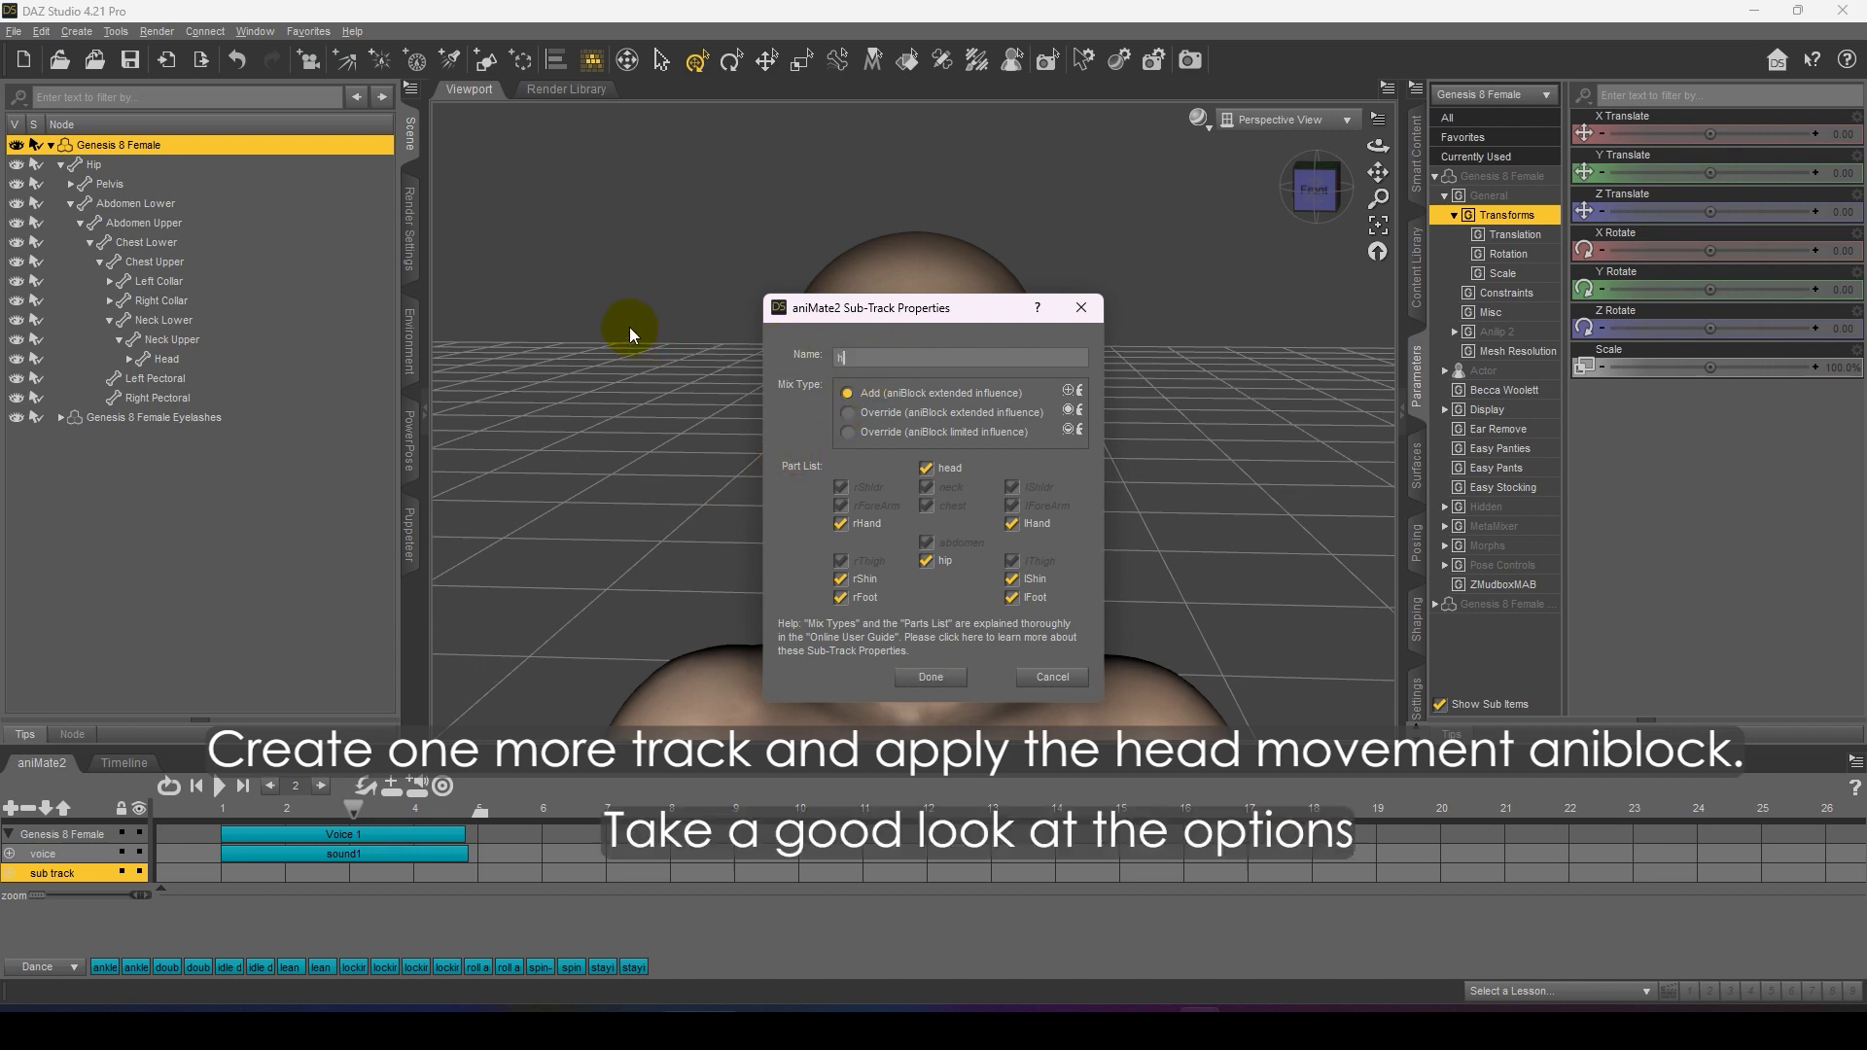
{"action": "type", "text": "ead moving"}
{"action": "left_click", "coordinate": [838, 526]}
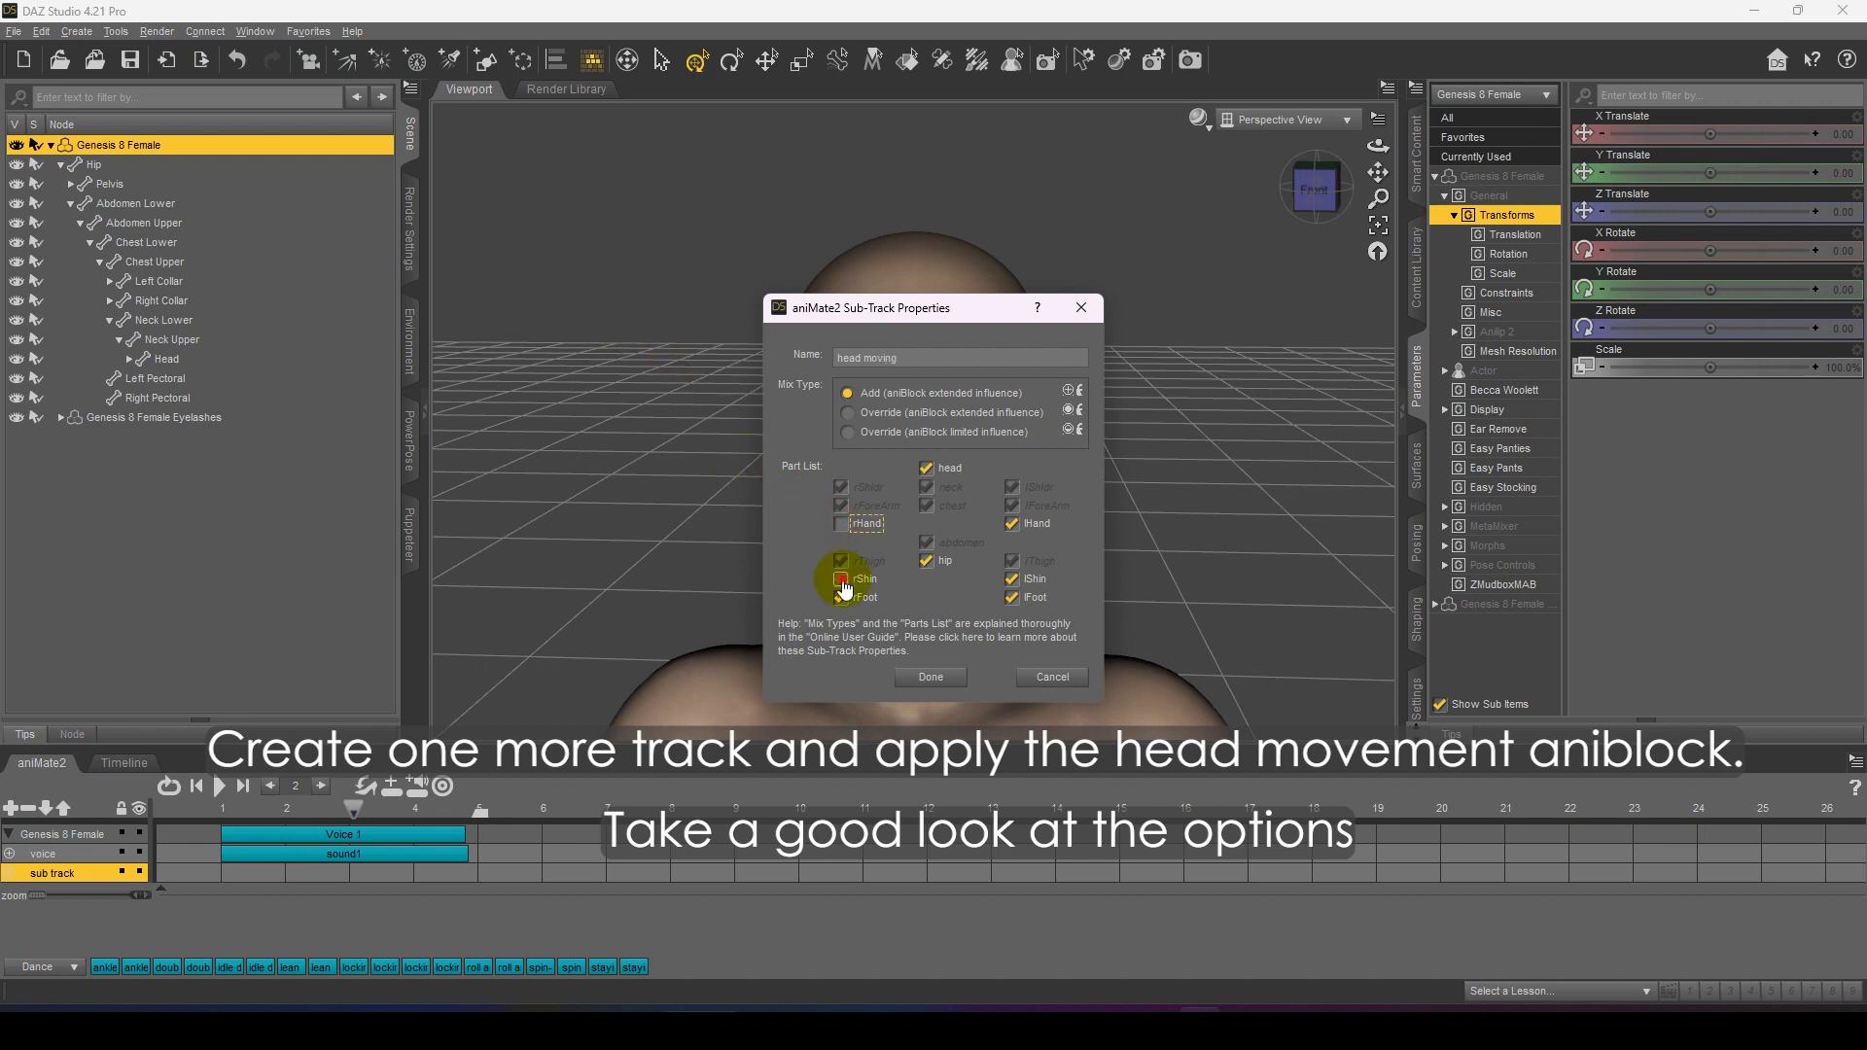
{"action": "left_click", "coordinate": [1013, 598]}
{"action": "left_click", "coordinate": [1015, 525]}
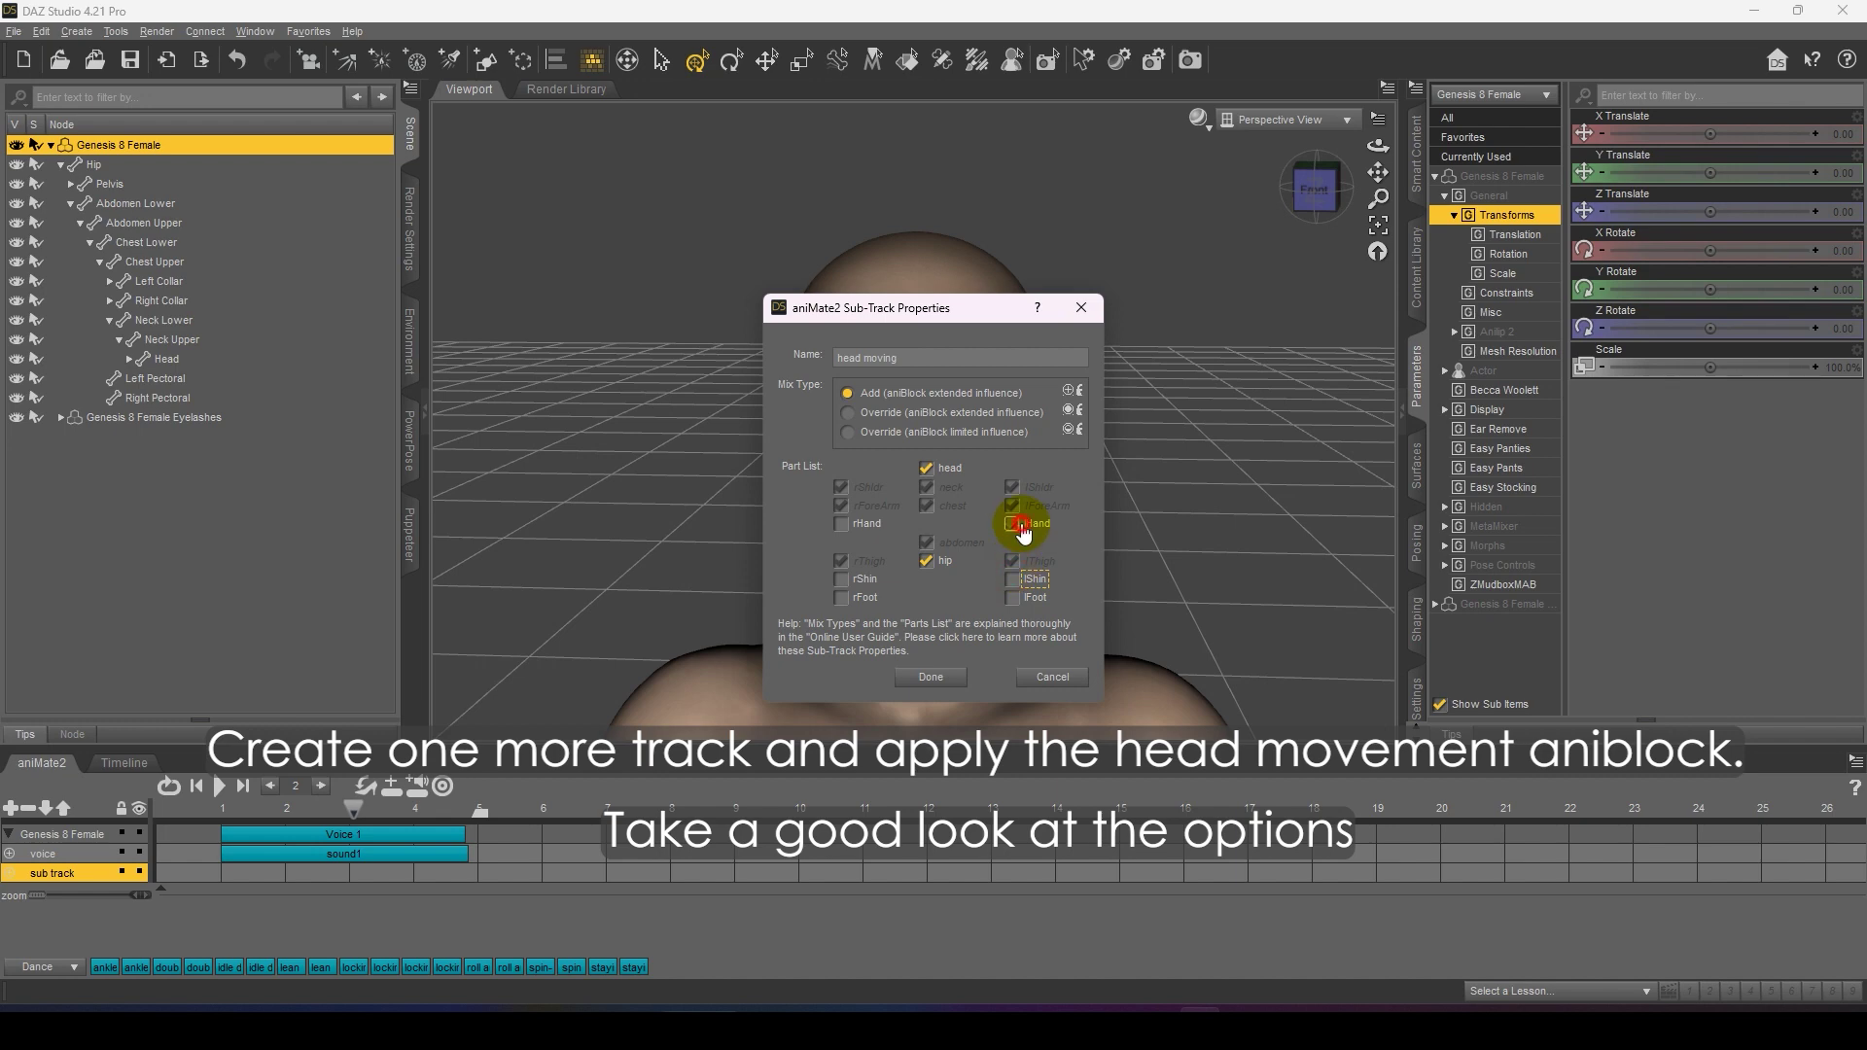
{"action": "left_click", "coordinate": [930, 677]}
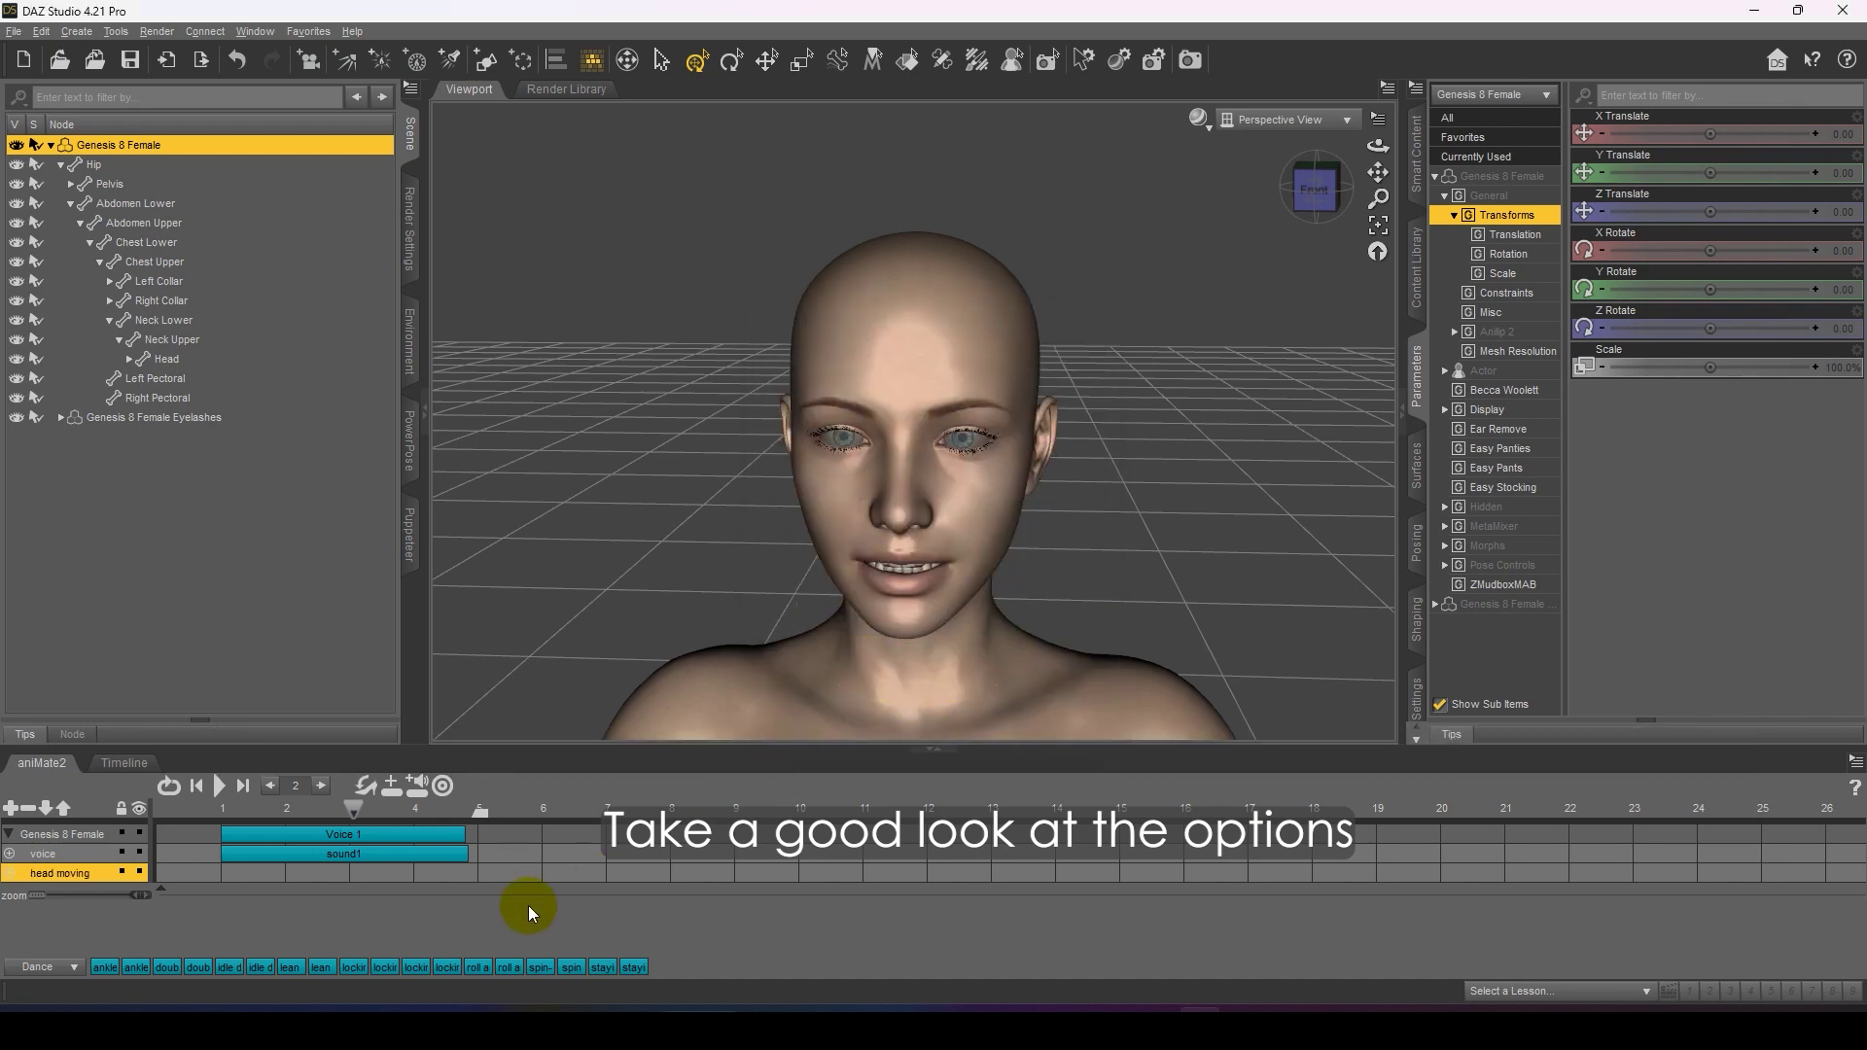
Step: Apply Voice 1 head move.ds from the Voice folder to the head moving track and position its block to start at about 1.1 seconds
{"action": "key", "text": "alt+Tab"}
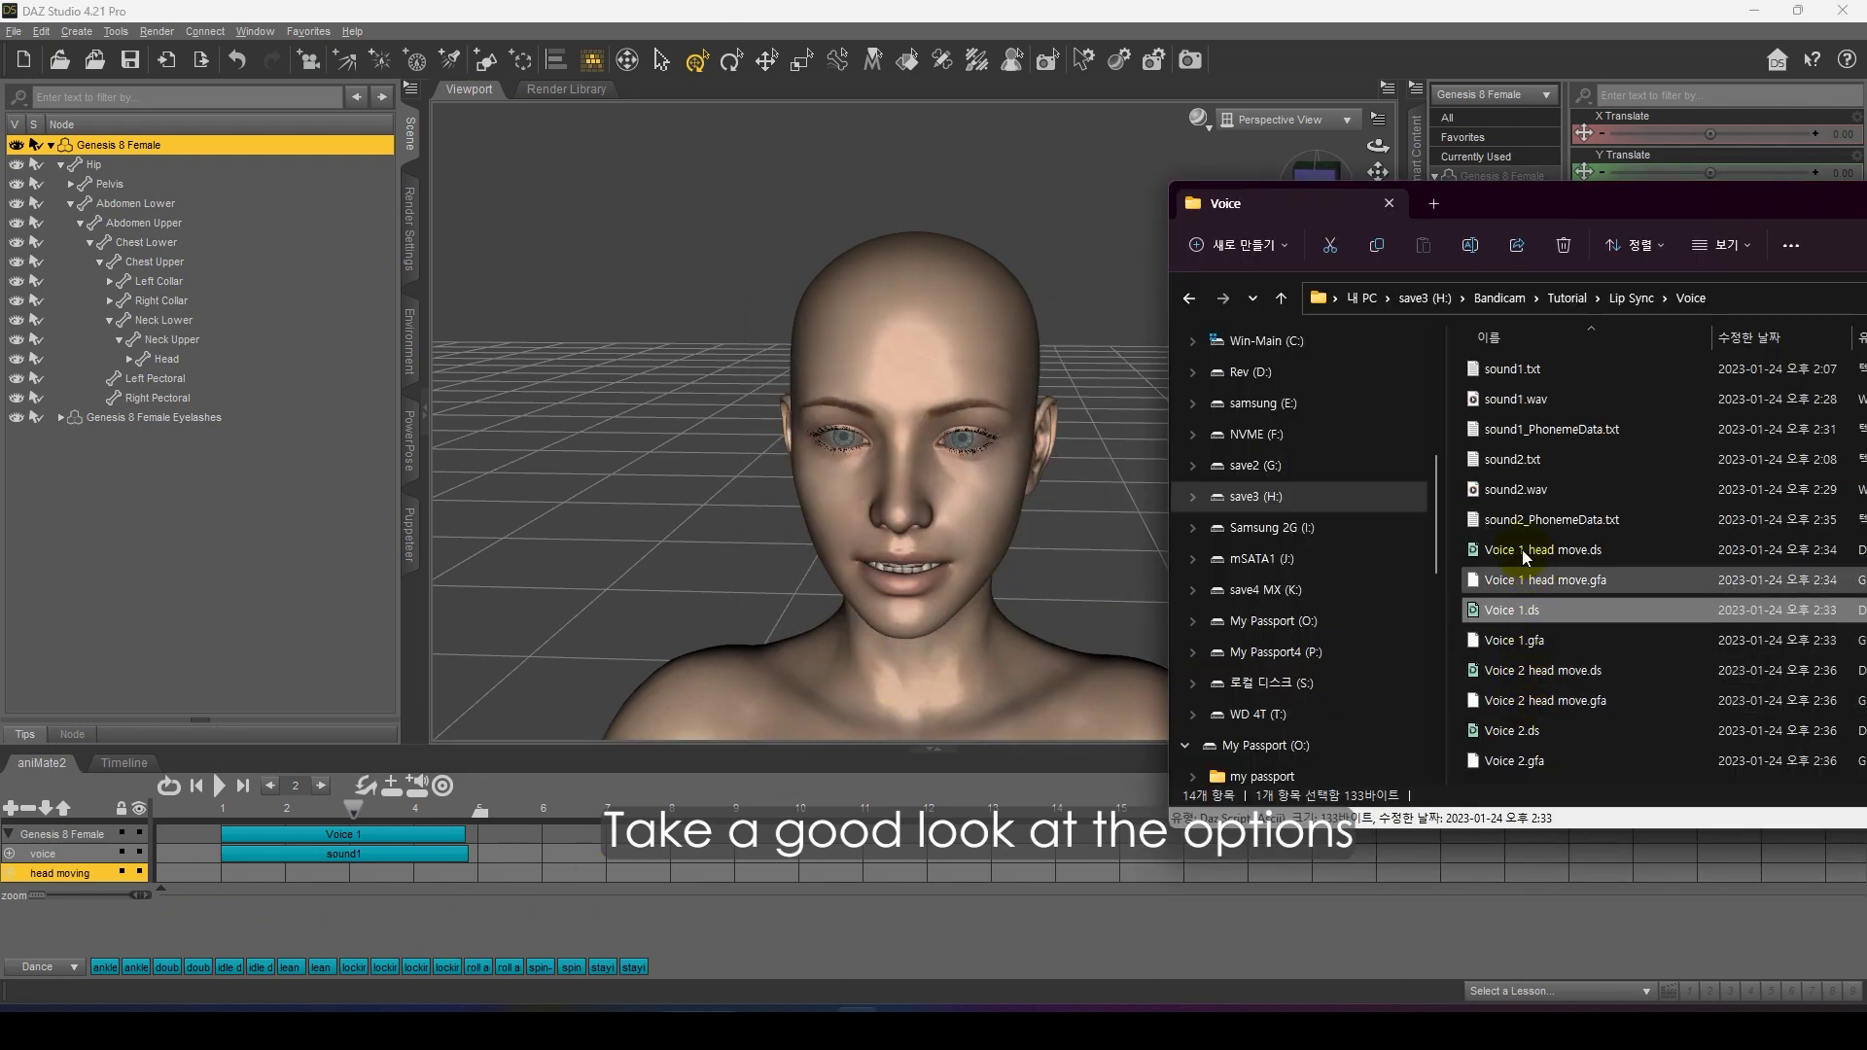
{"action": "left_click_drag", "start_coordinate": [1521, 551], "coordinate": [977, 523]}
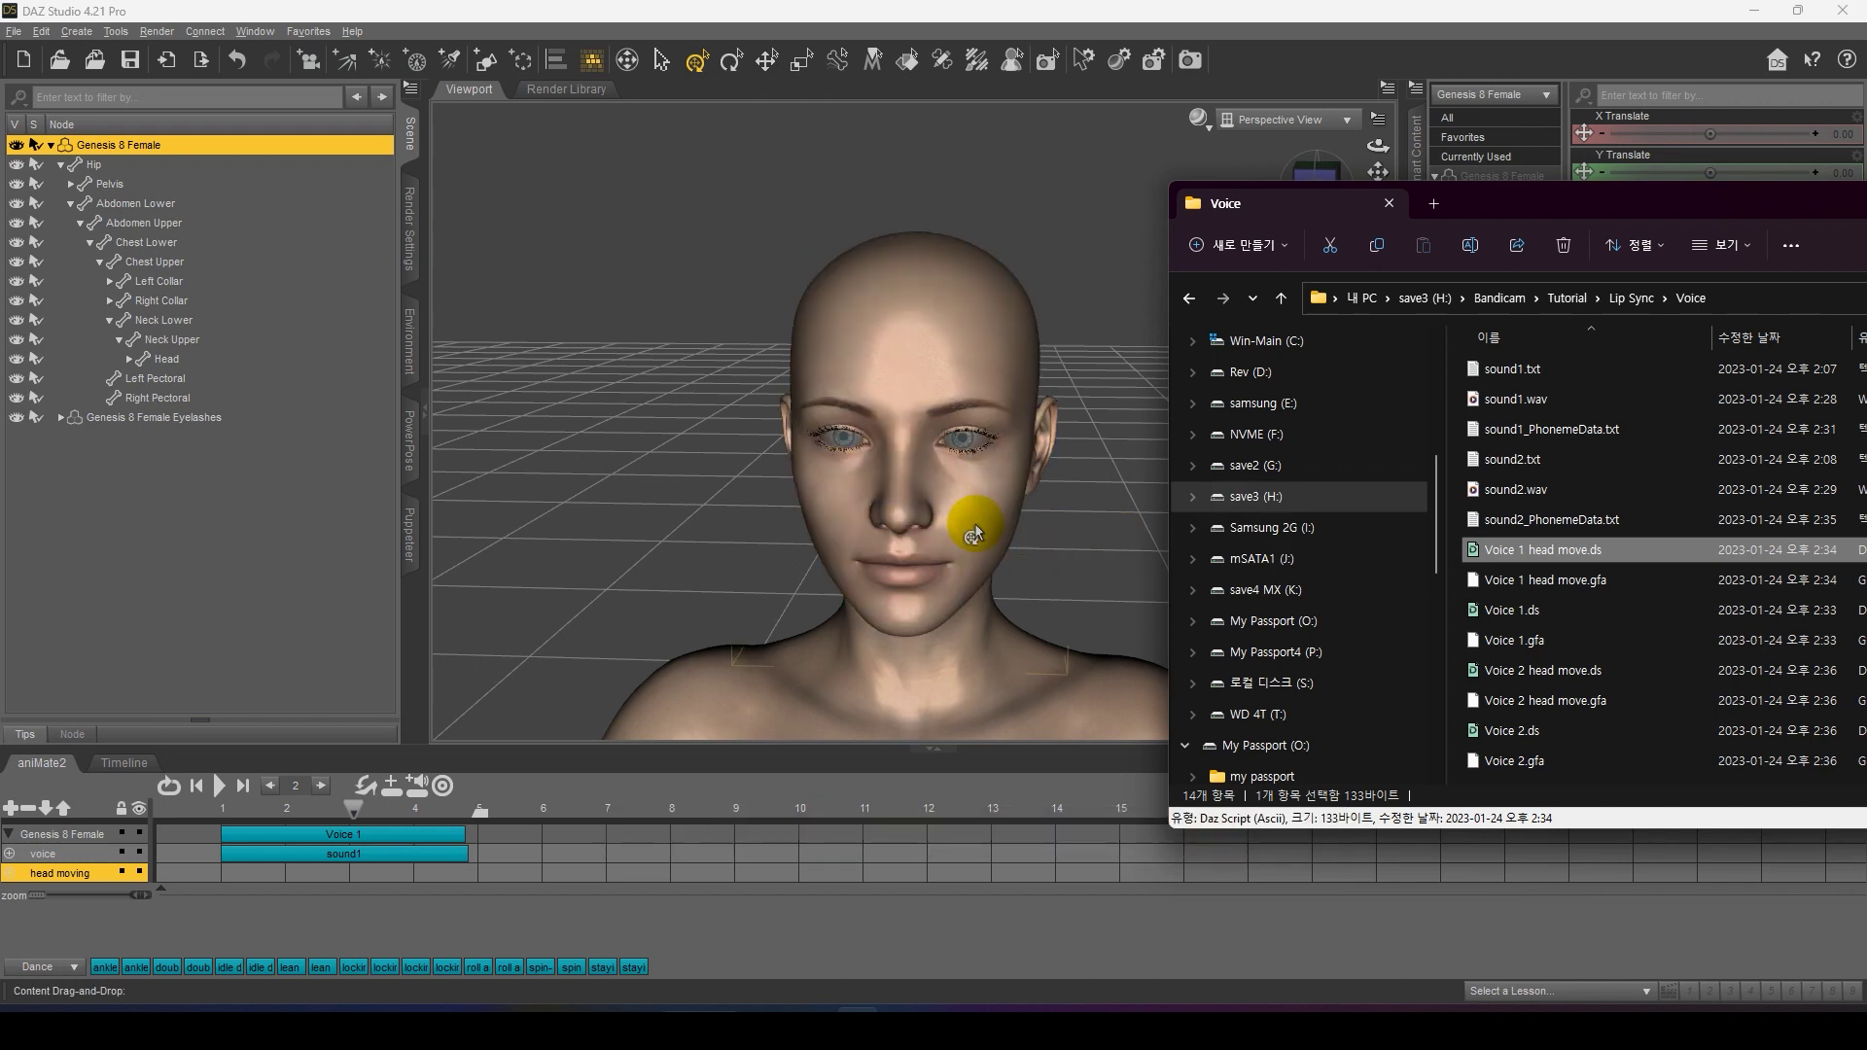
{"action": "left_click_drag", "start_coordinate": [463, 878], "coordinate": [350, 881]}
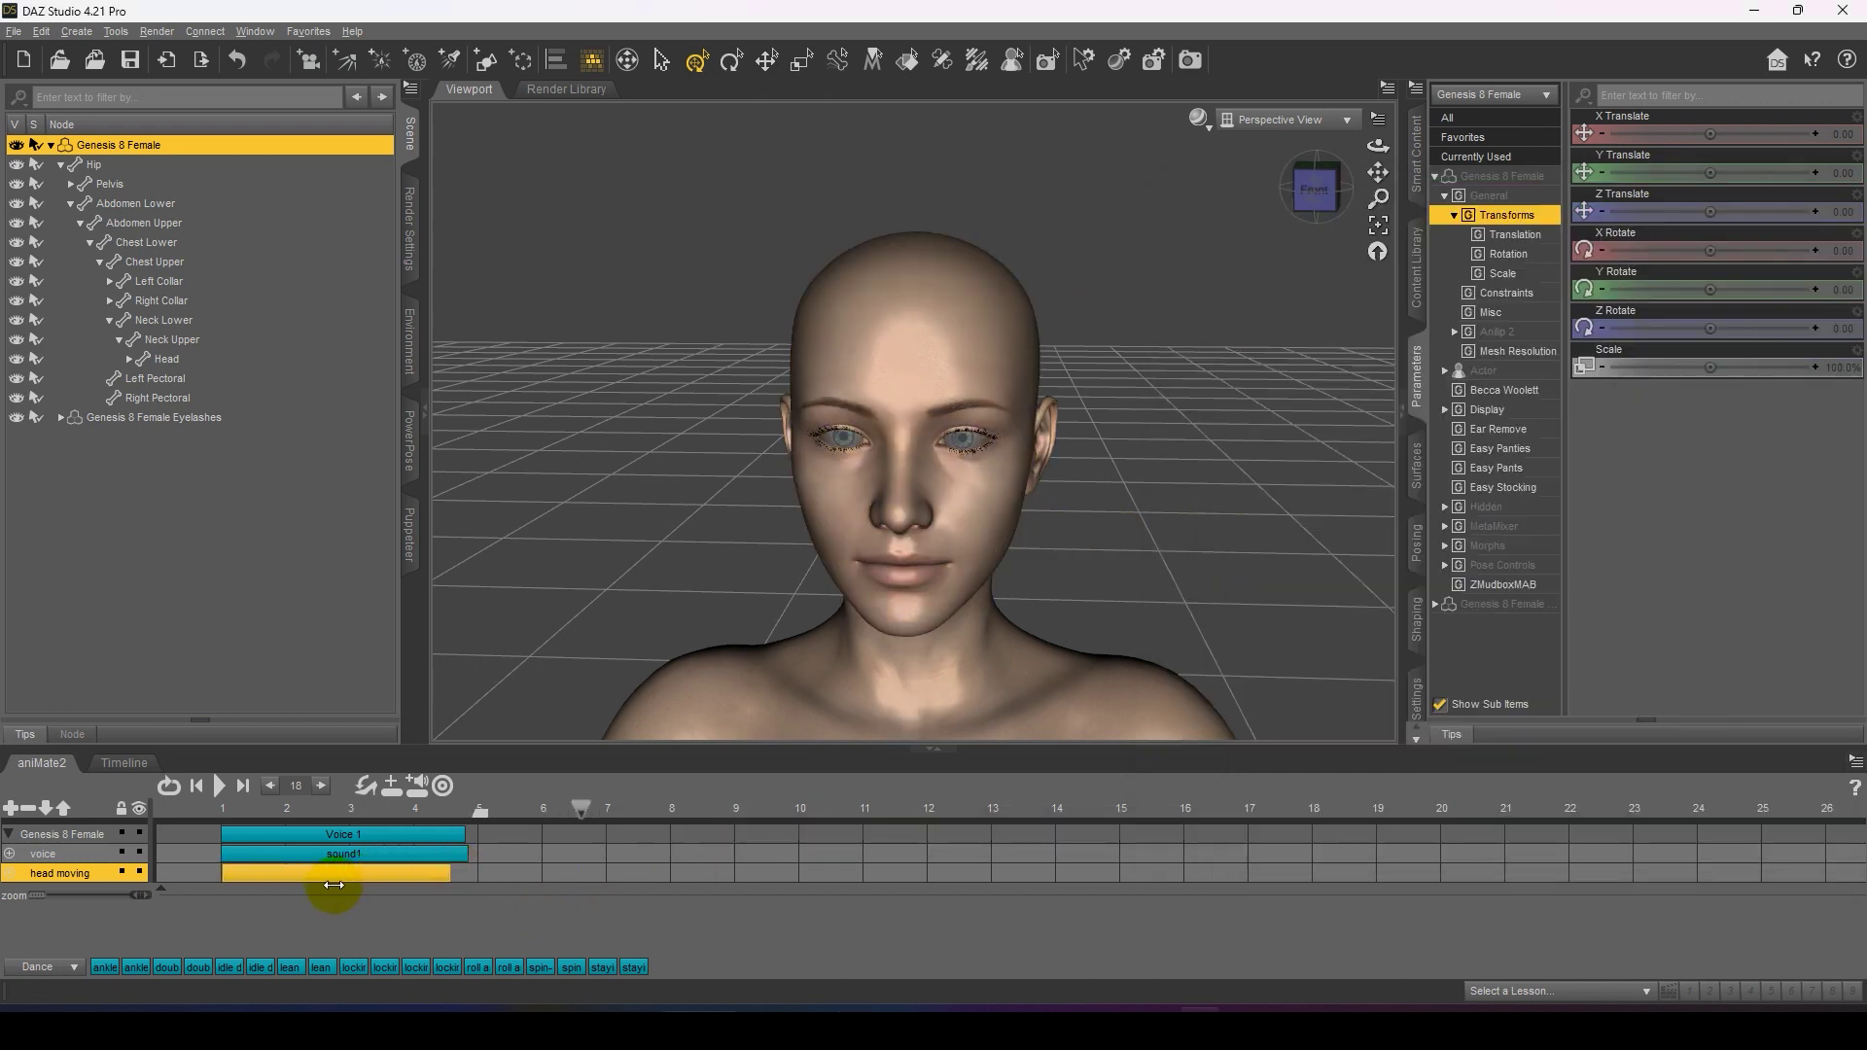
{"action": "left_click", "coordinate": [343, 885]}
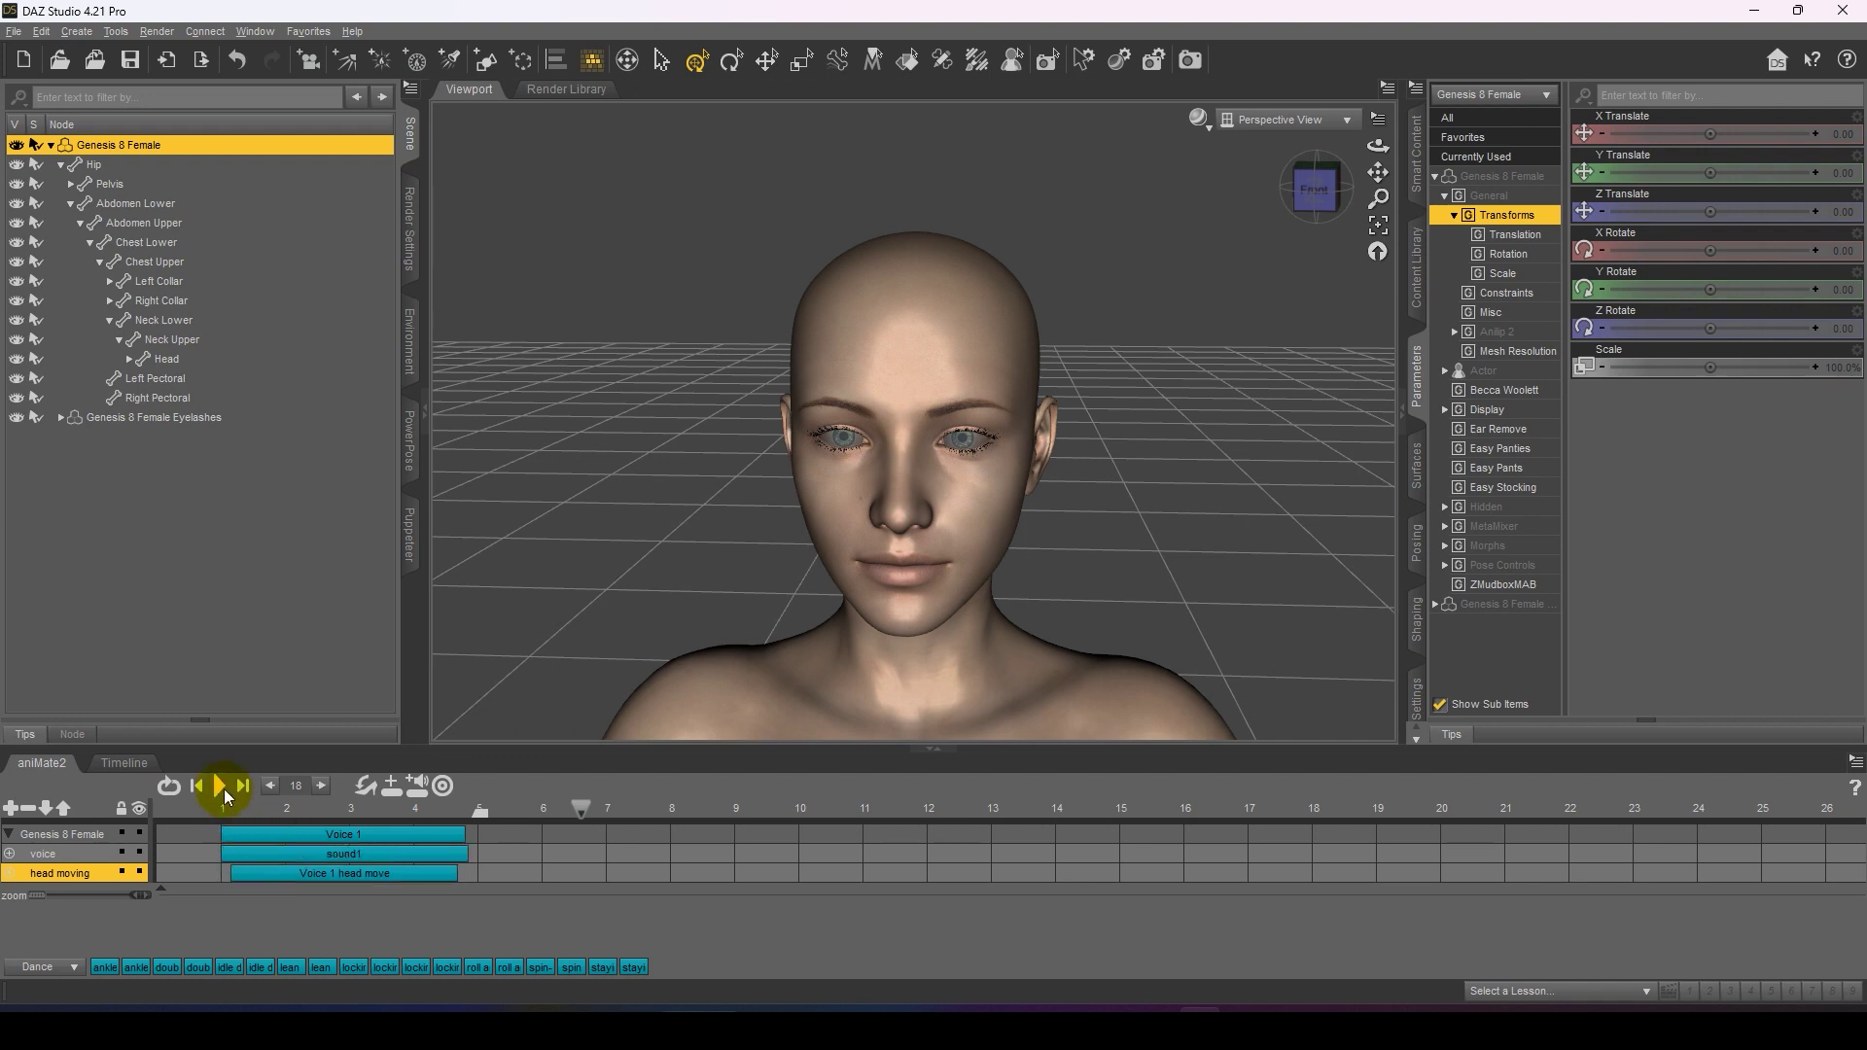
Step: Play back the lip sync, audio and head movement together
{"action": "left_click", "coordinate": [220, 787]}
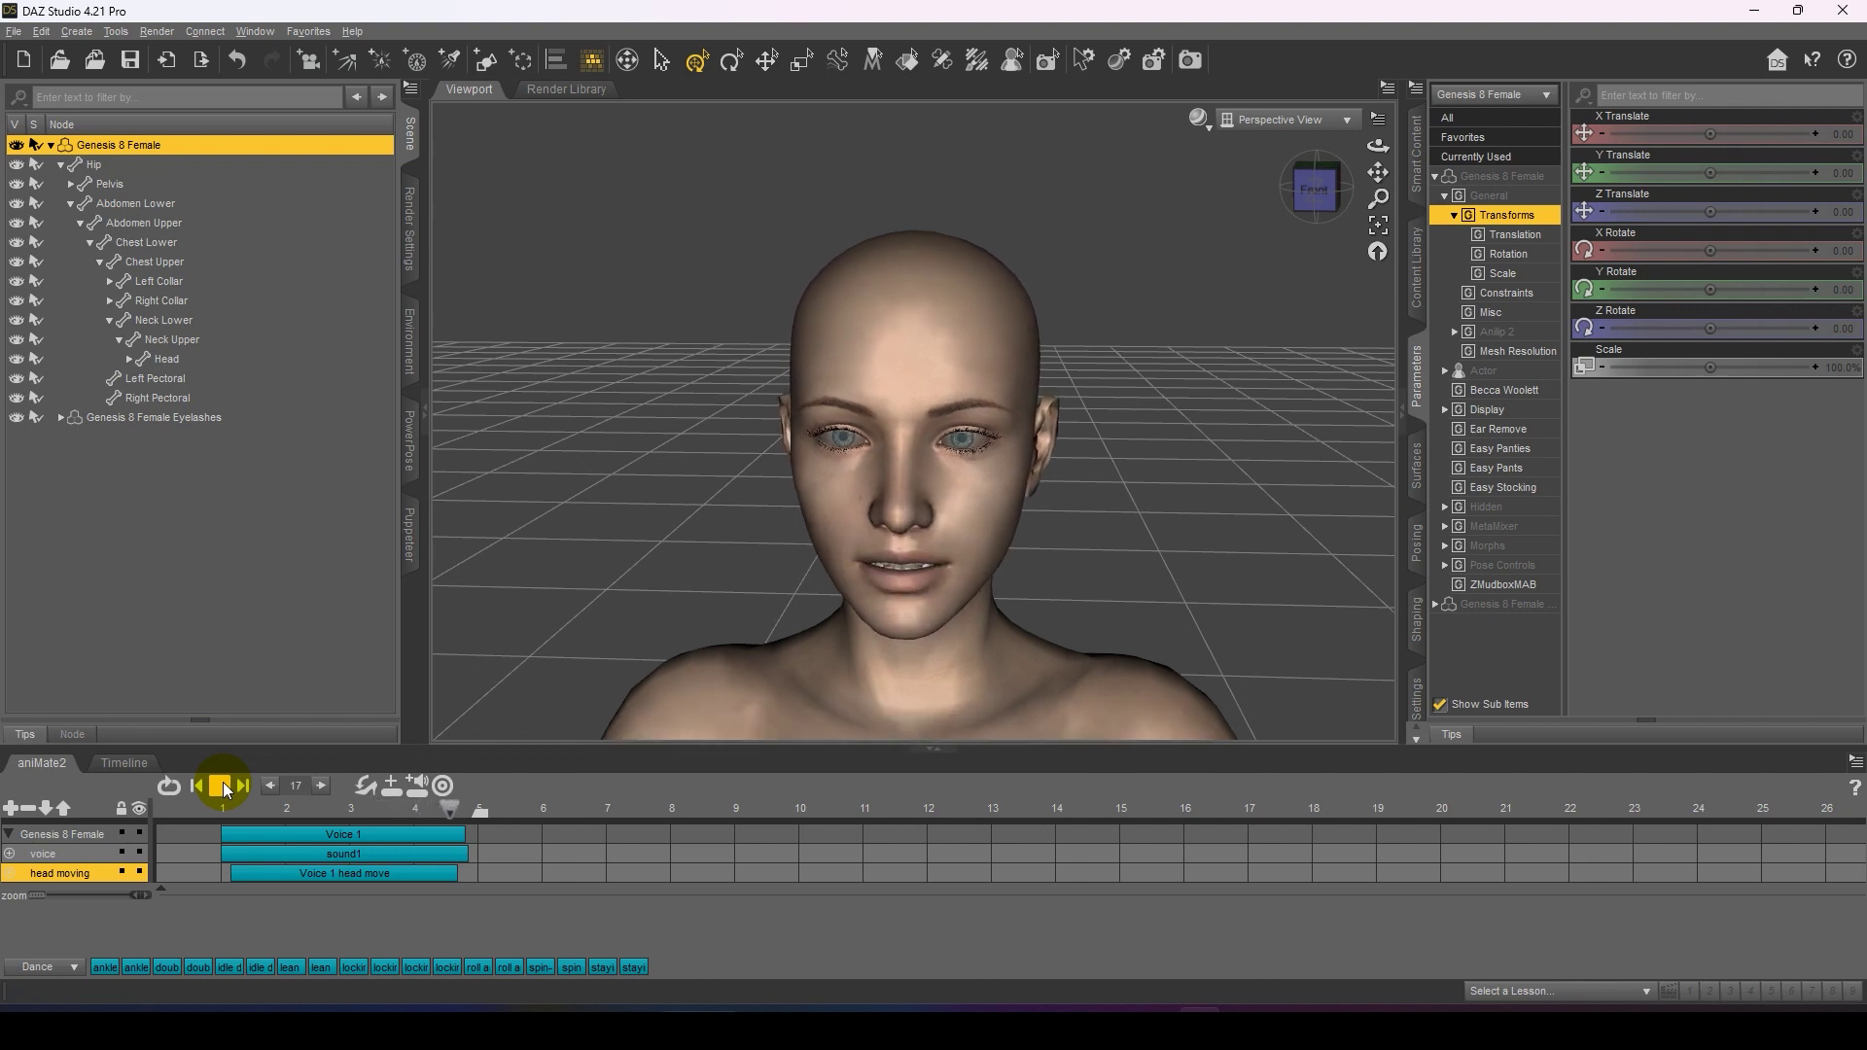
{"action": "left_click", "coordinate": [225, 789]}
Step: Open the Voice 1 head move block for keyframe editing on the head moving track
{"action": "left_click", "coordinate": [313, 873]}
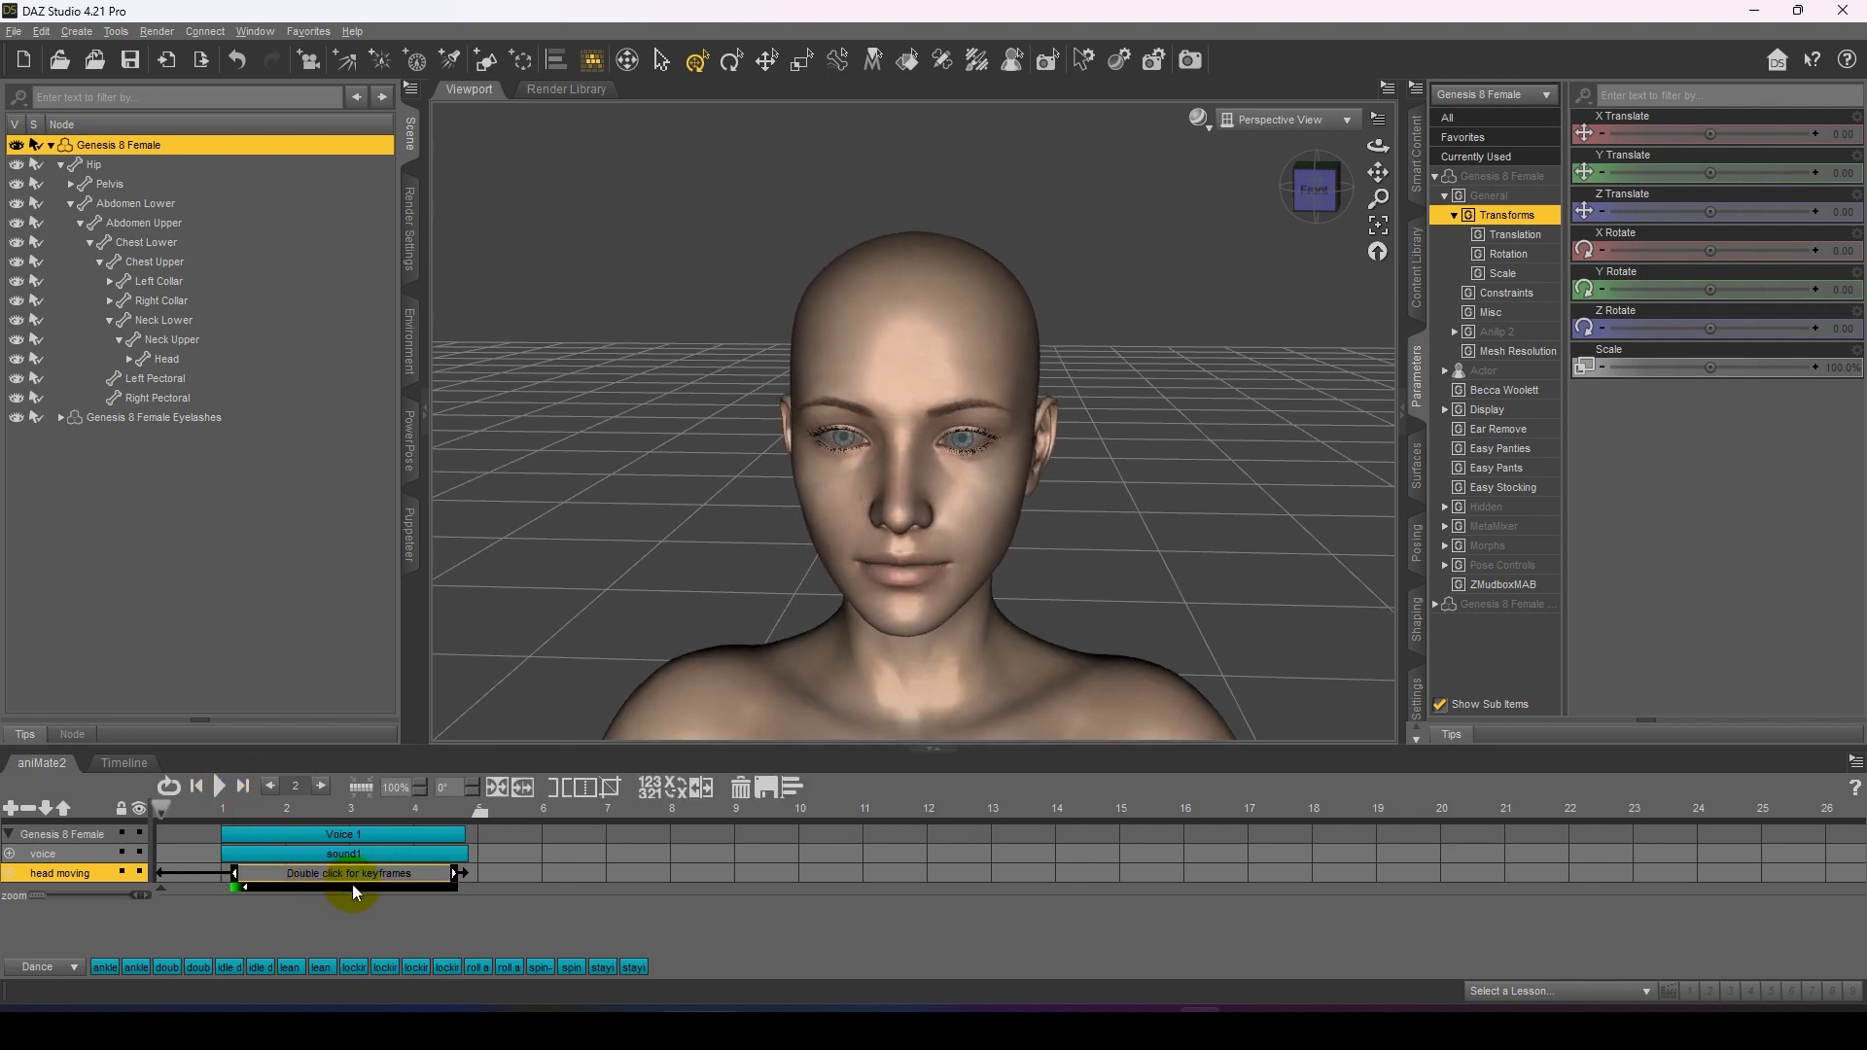
{"action": "left_click", "coordinate": [352, 790]}
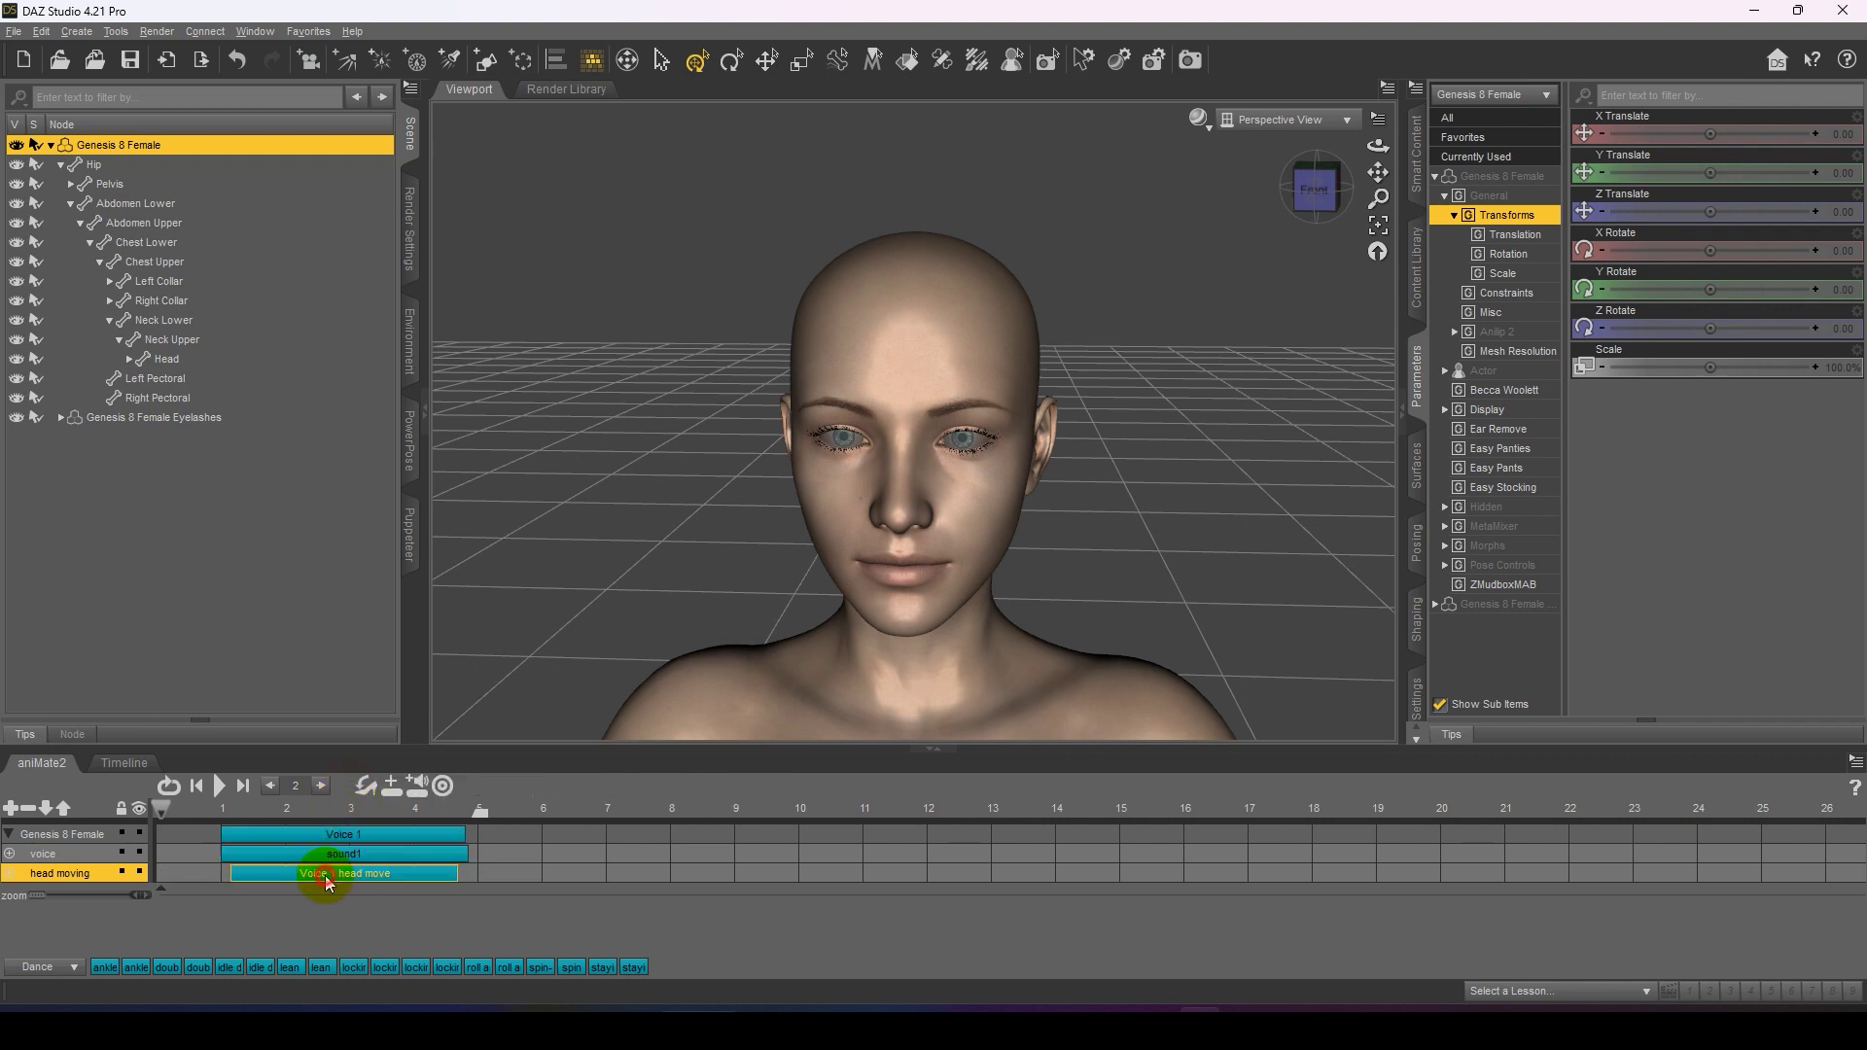
{"action": "double_click", "coordinate": [327, 876]}
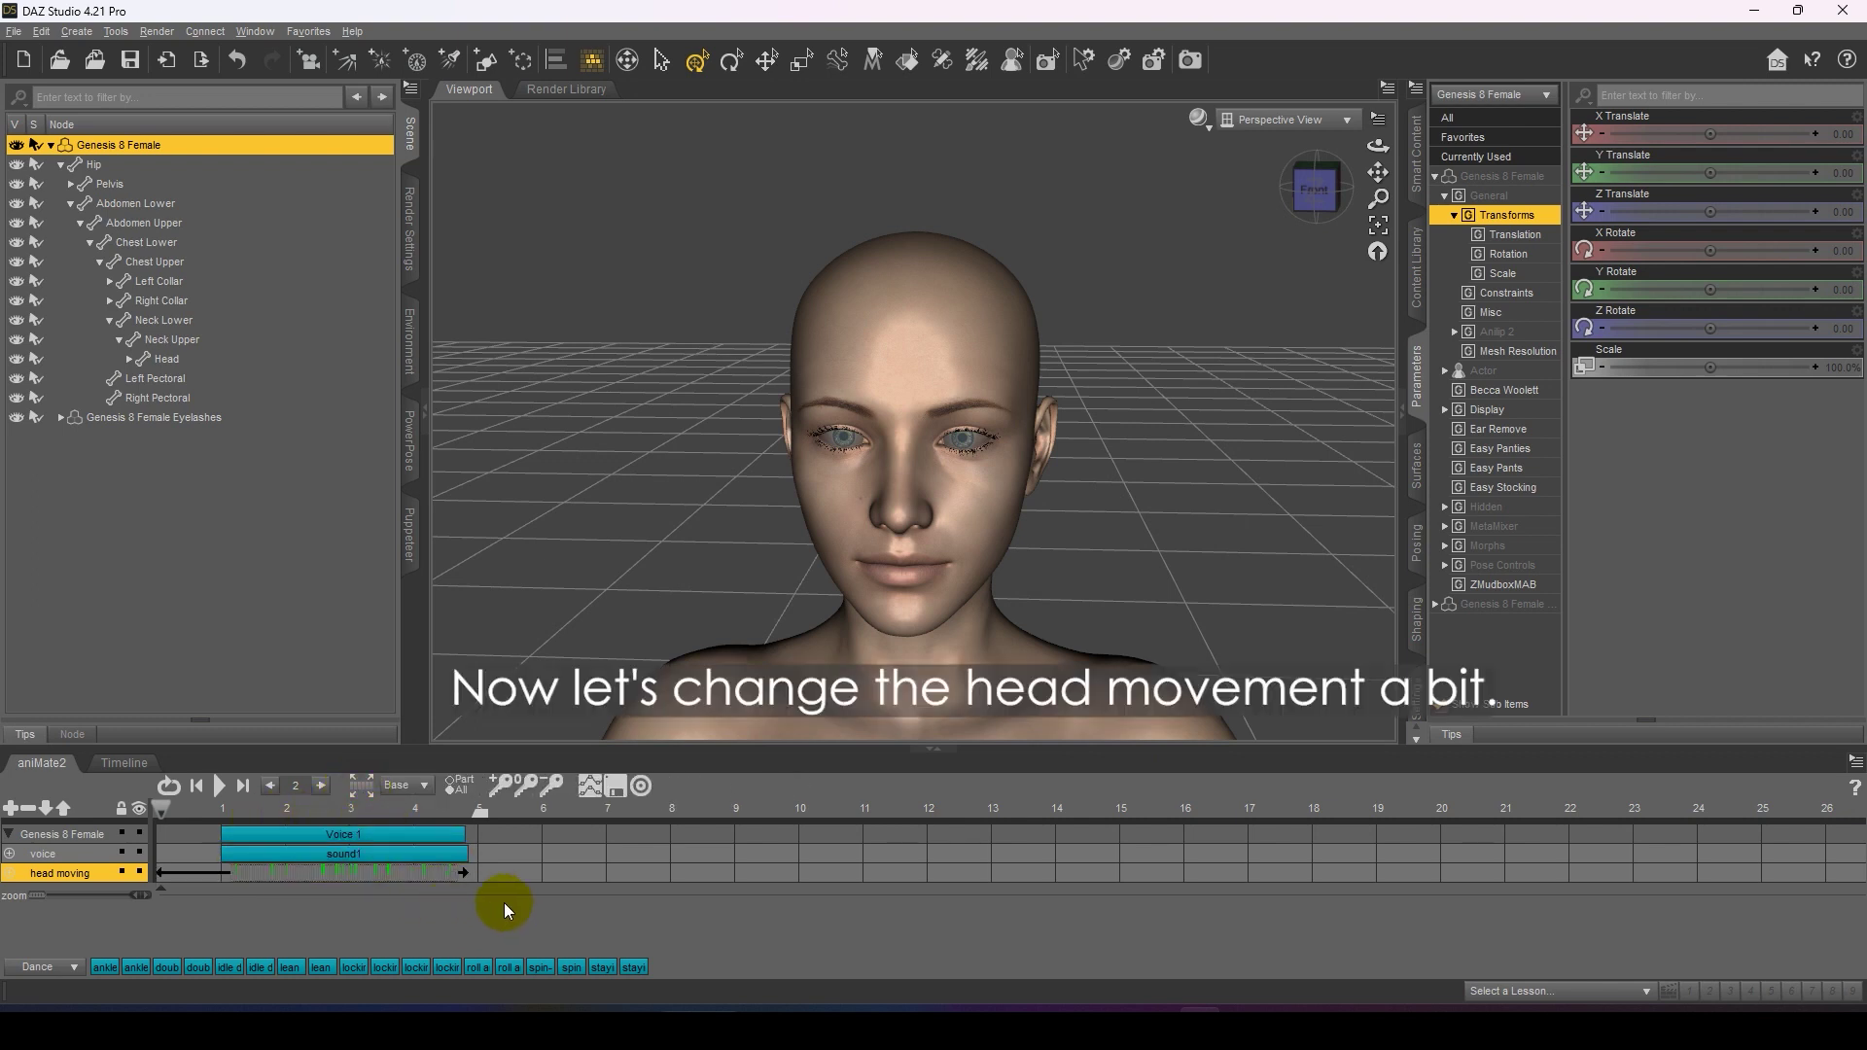
{"action": "left_click_drag", "start_coordinate": [39, 895], "coordinate": [73, 895]}
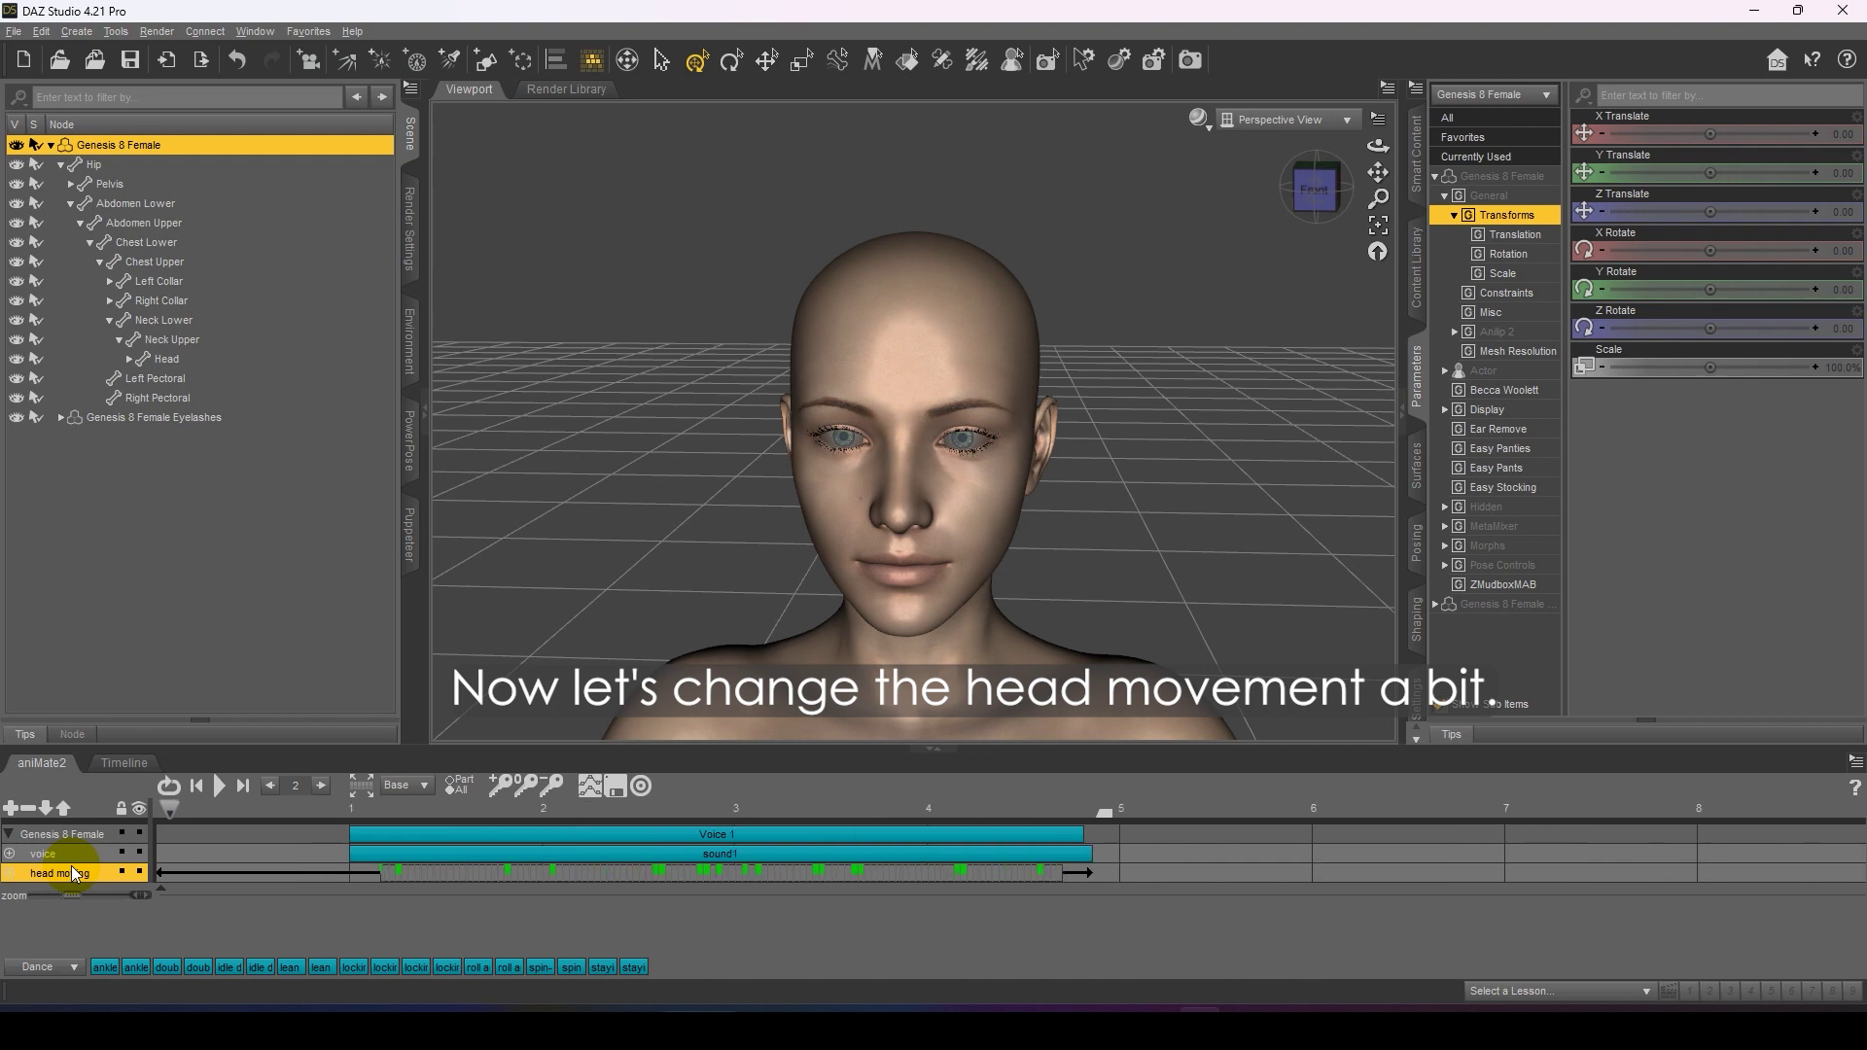
Step: Pose the head at the keyframe near 1.8 seconds with Bend -19.54, Twist 10.41 and Side-Side -8.88
{"action": "left_click", "coordinate": [436, 872]}
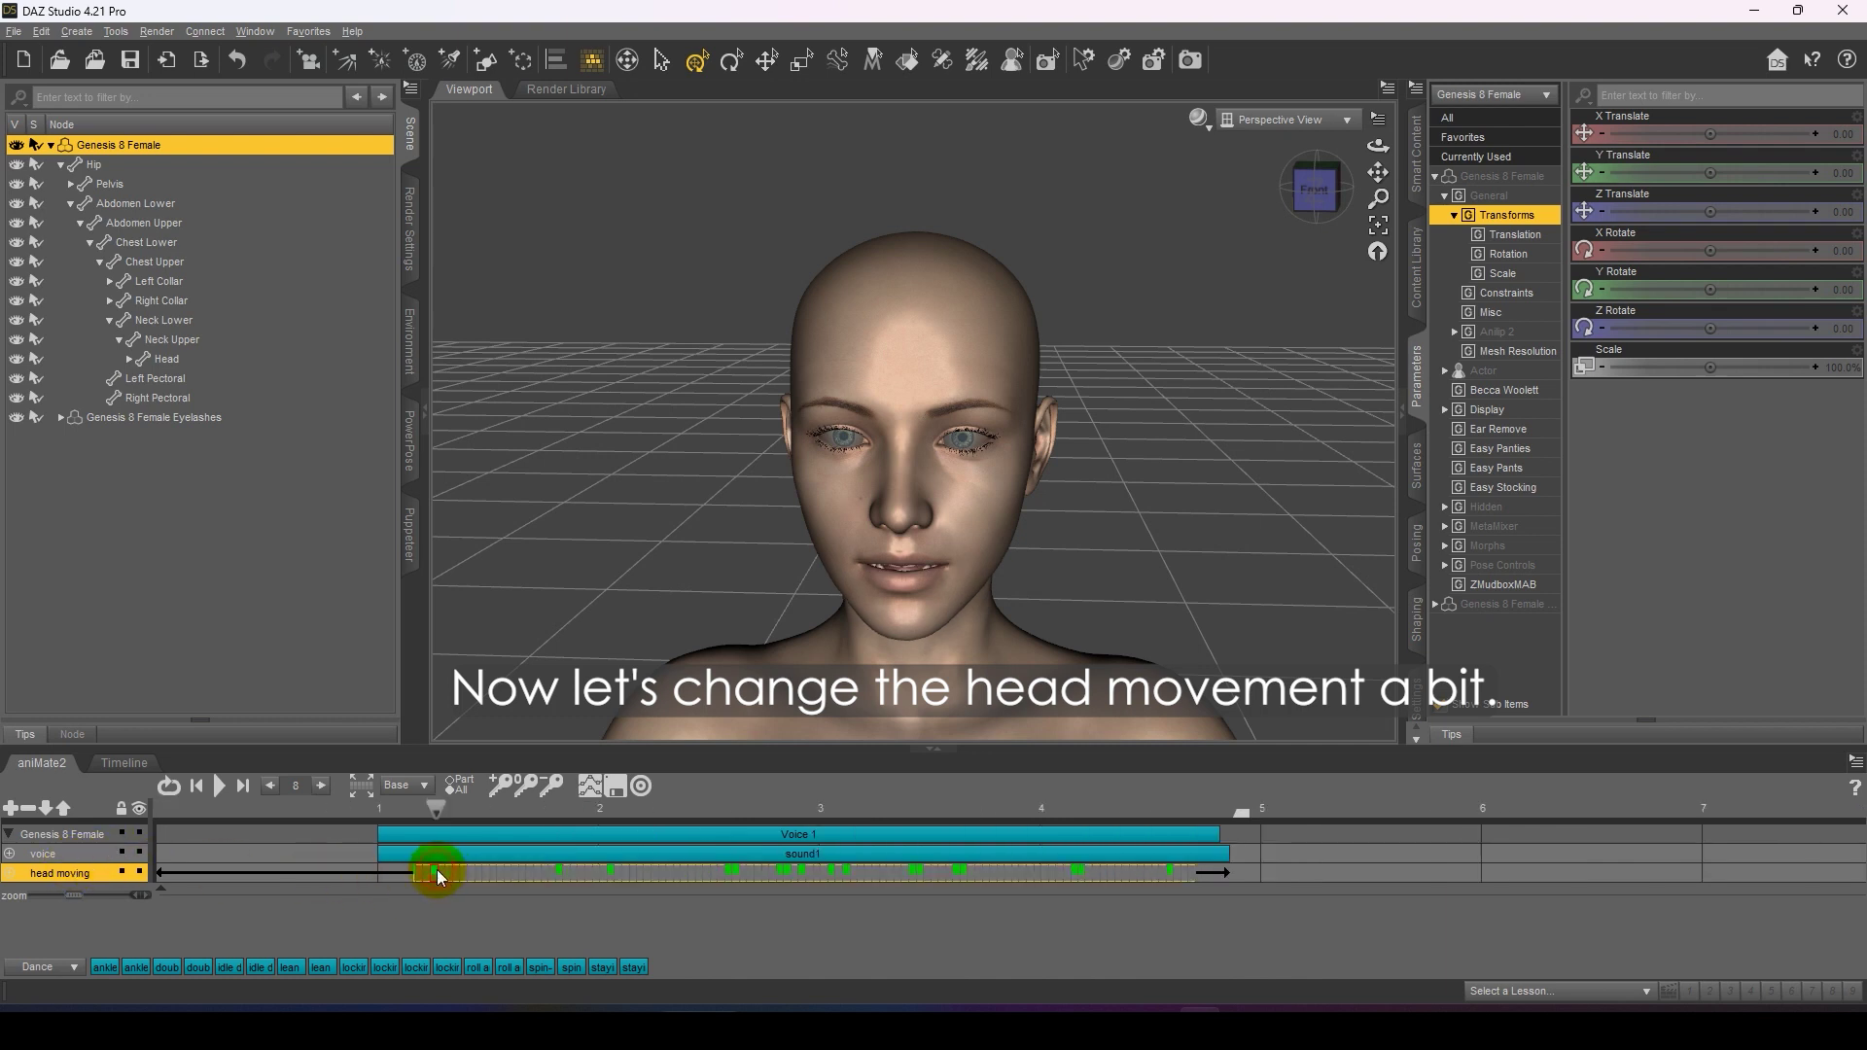
{"action": "left_click", "coordinate": [558, 872]}
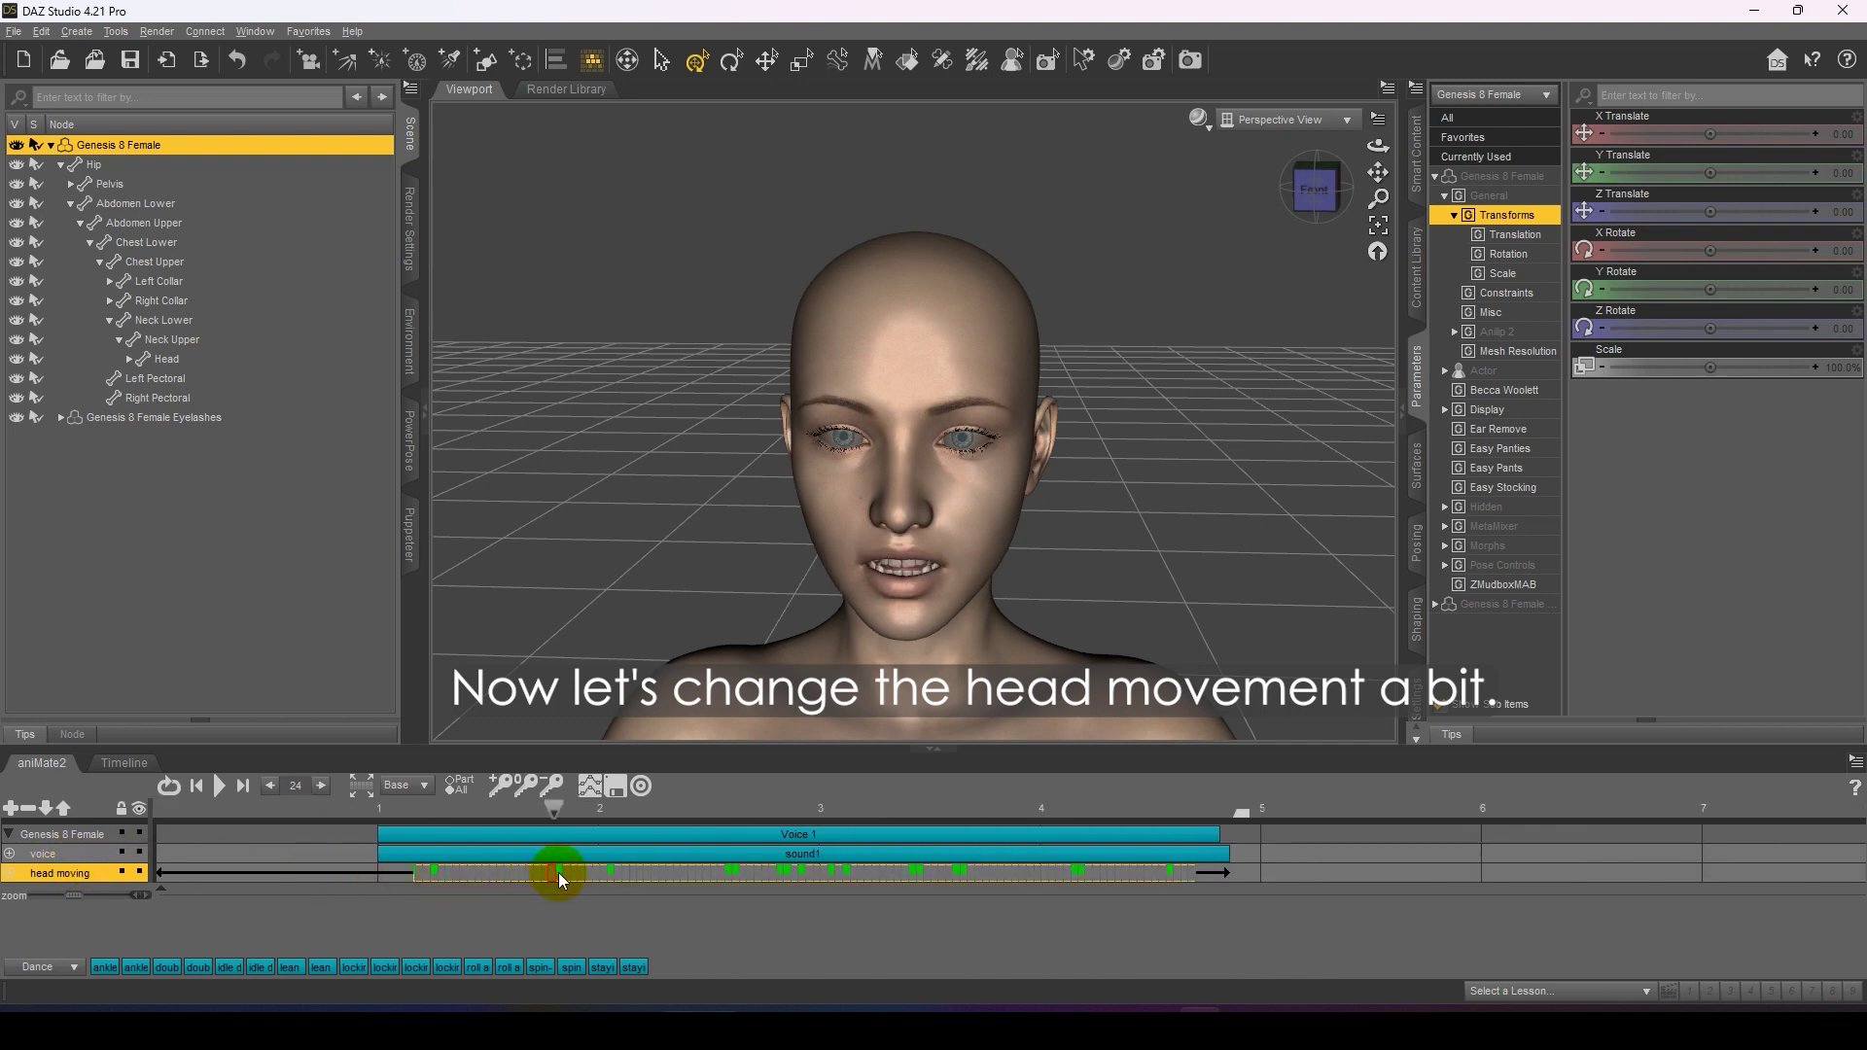
{"action": "left_click", "coordinate": [937, 335]}
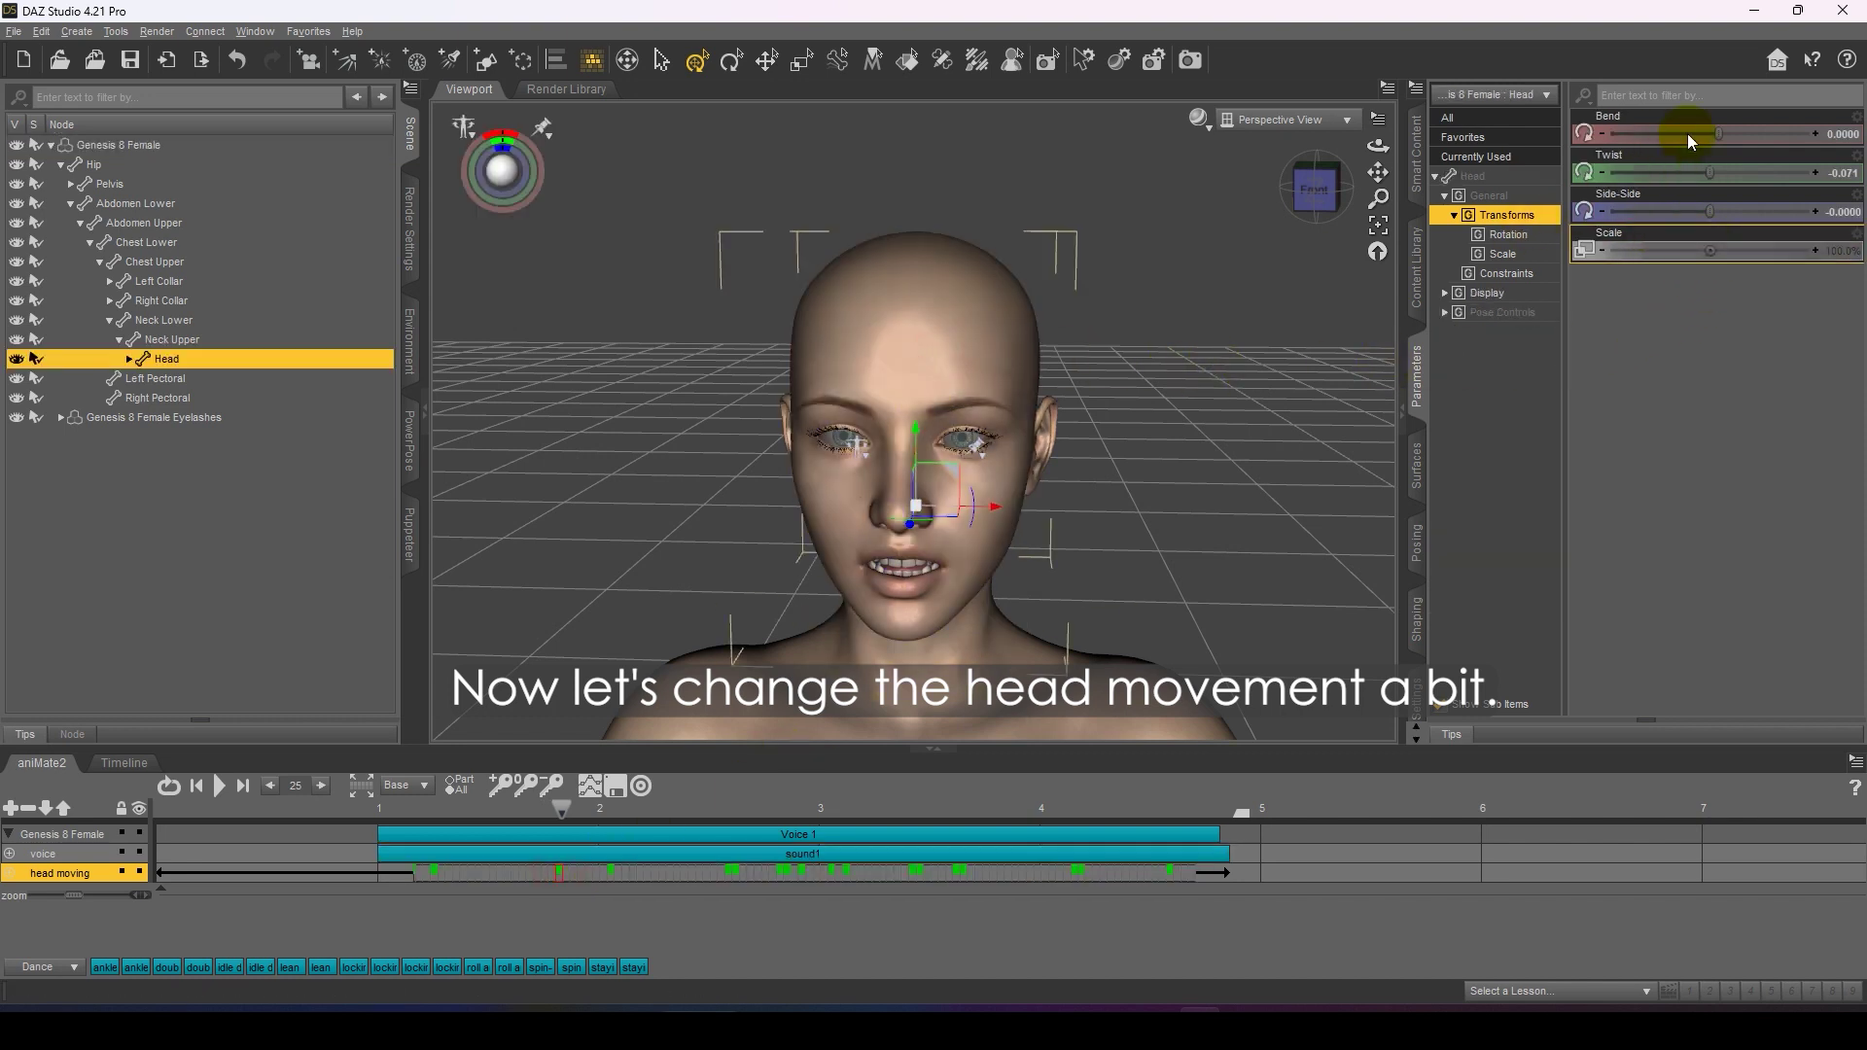
{"action": "left_click", "coordinate": [1701, 164]}
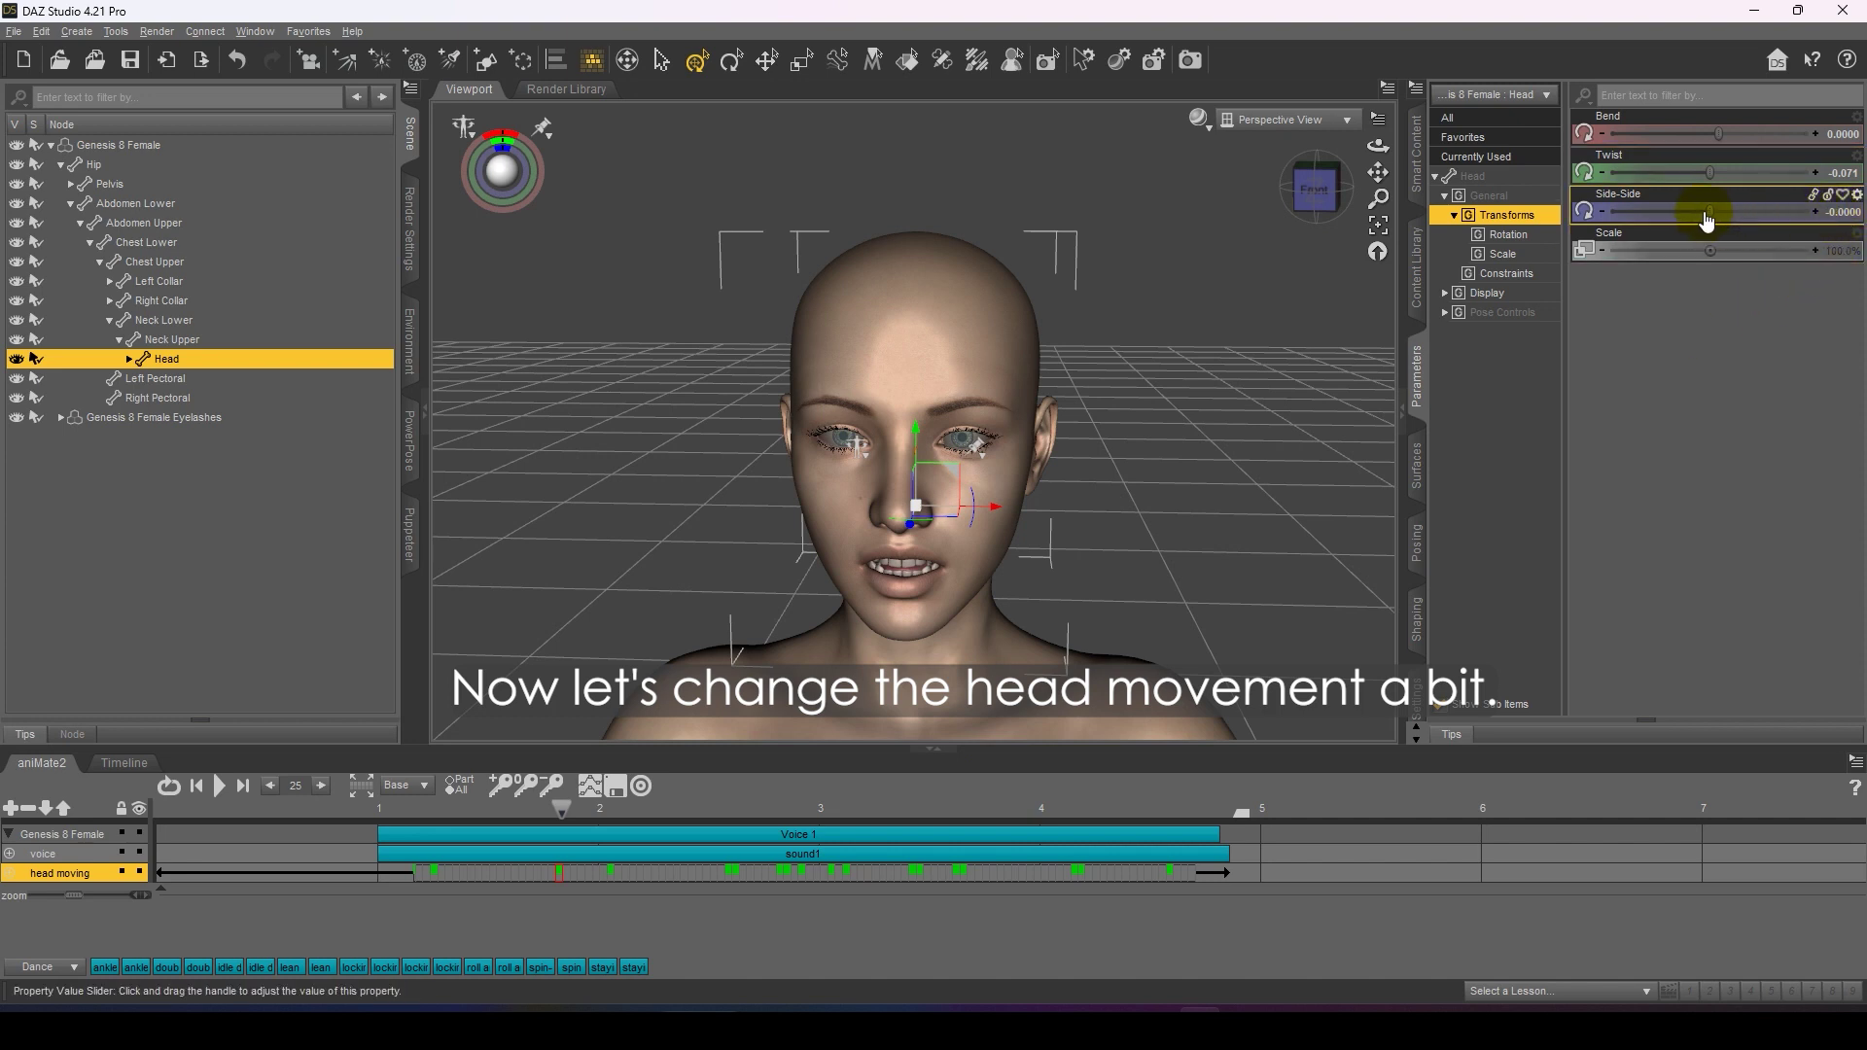
{"action": "left_click_drag", "start_coordinate": [1709, 211], "coordinate": [1647, 134]}
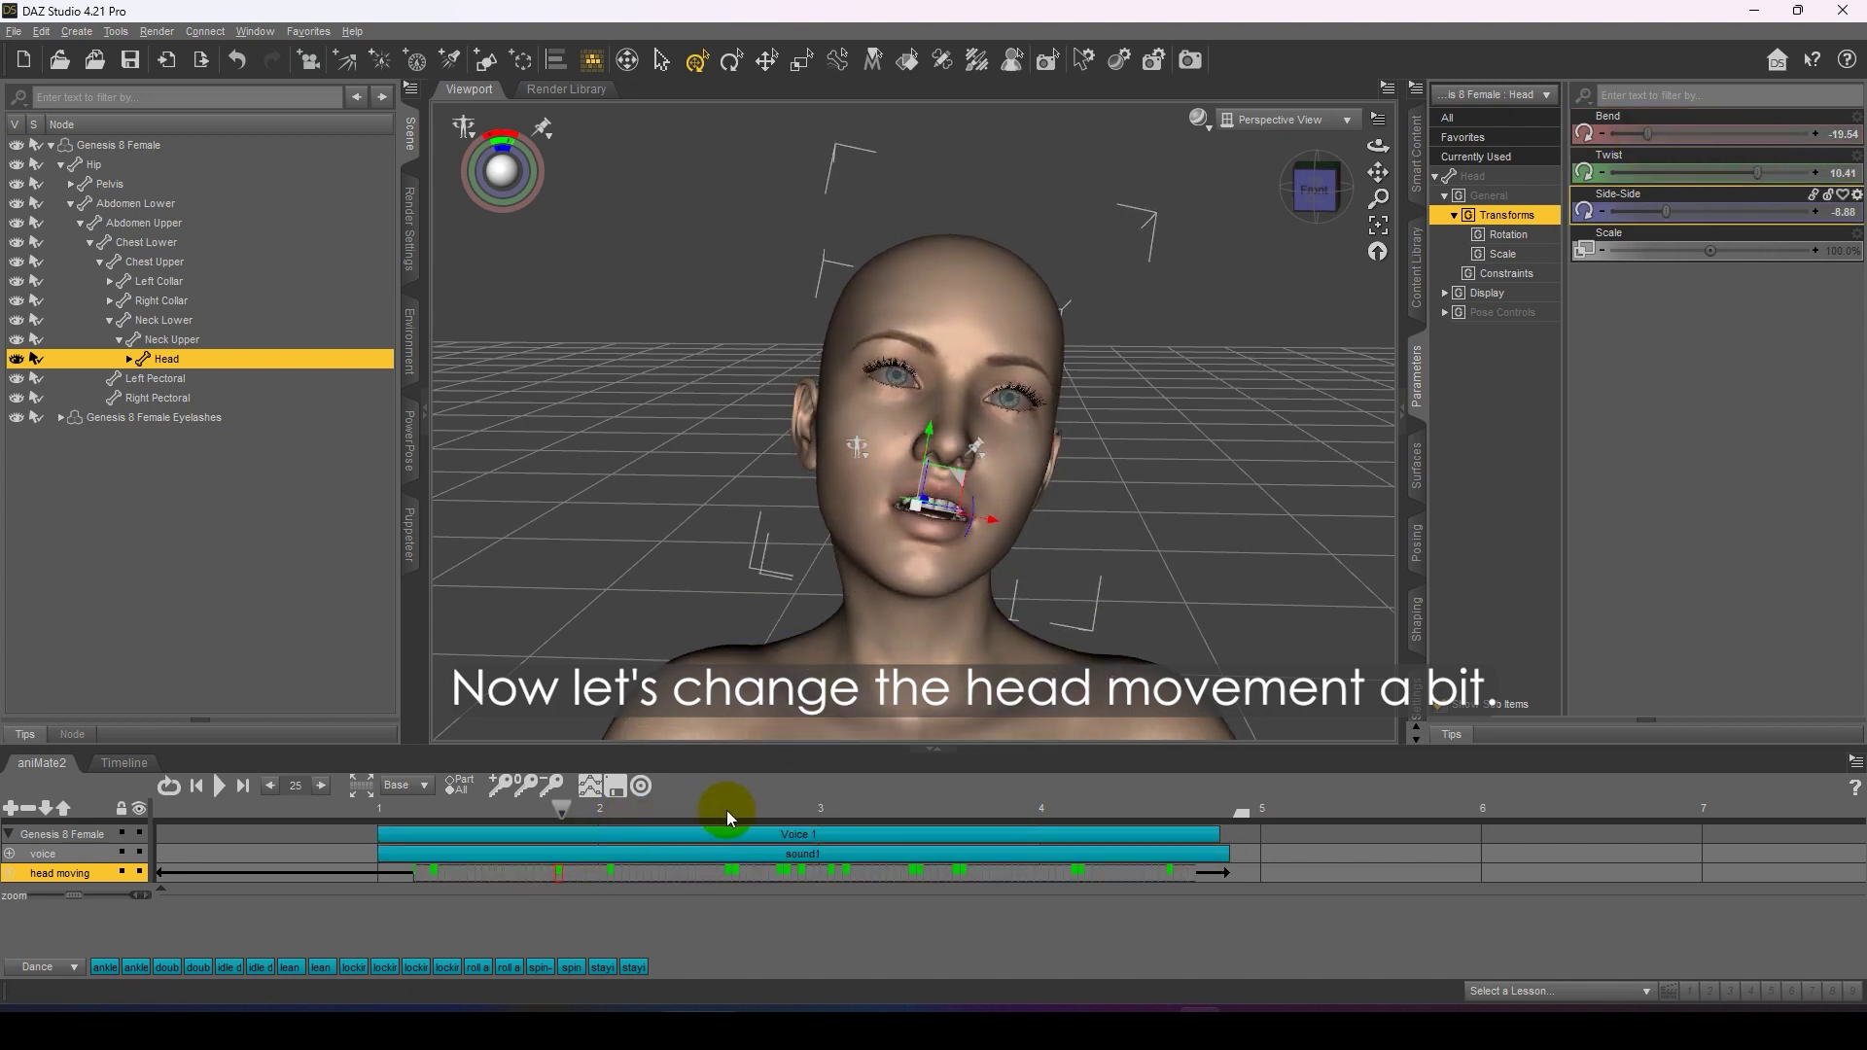
Step: Play back the edited head movement from shortly after 1 second
{"action": "left_click", "coordinate": [421, 817]}
{"action": "left_click_drag", "start_coordinate": [423, 823], "coordinate": [408, 819]}
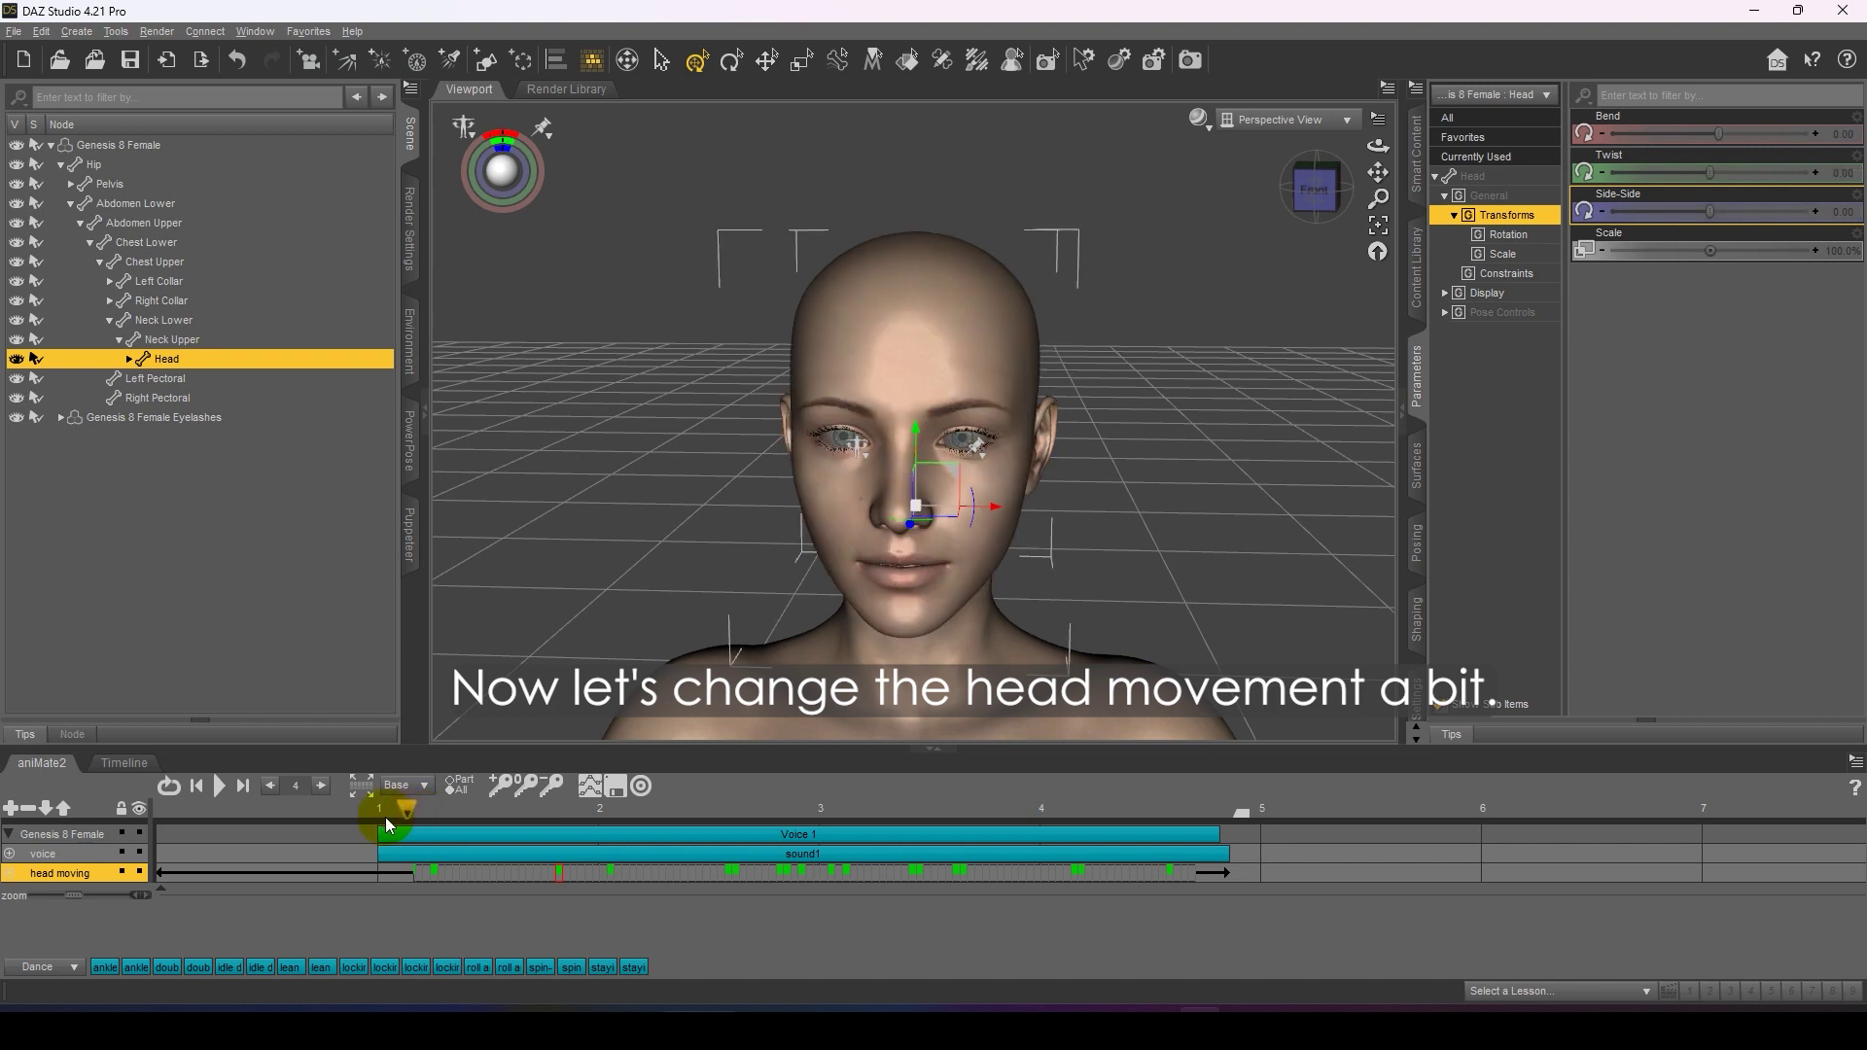
{"action": "left_click", "coordinate": [220, 793]}
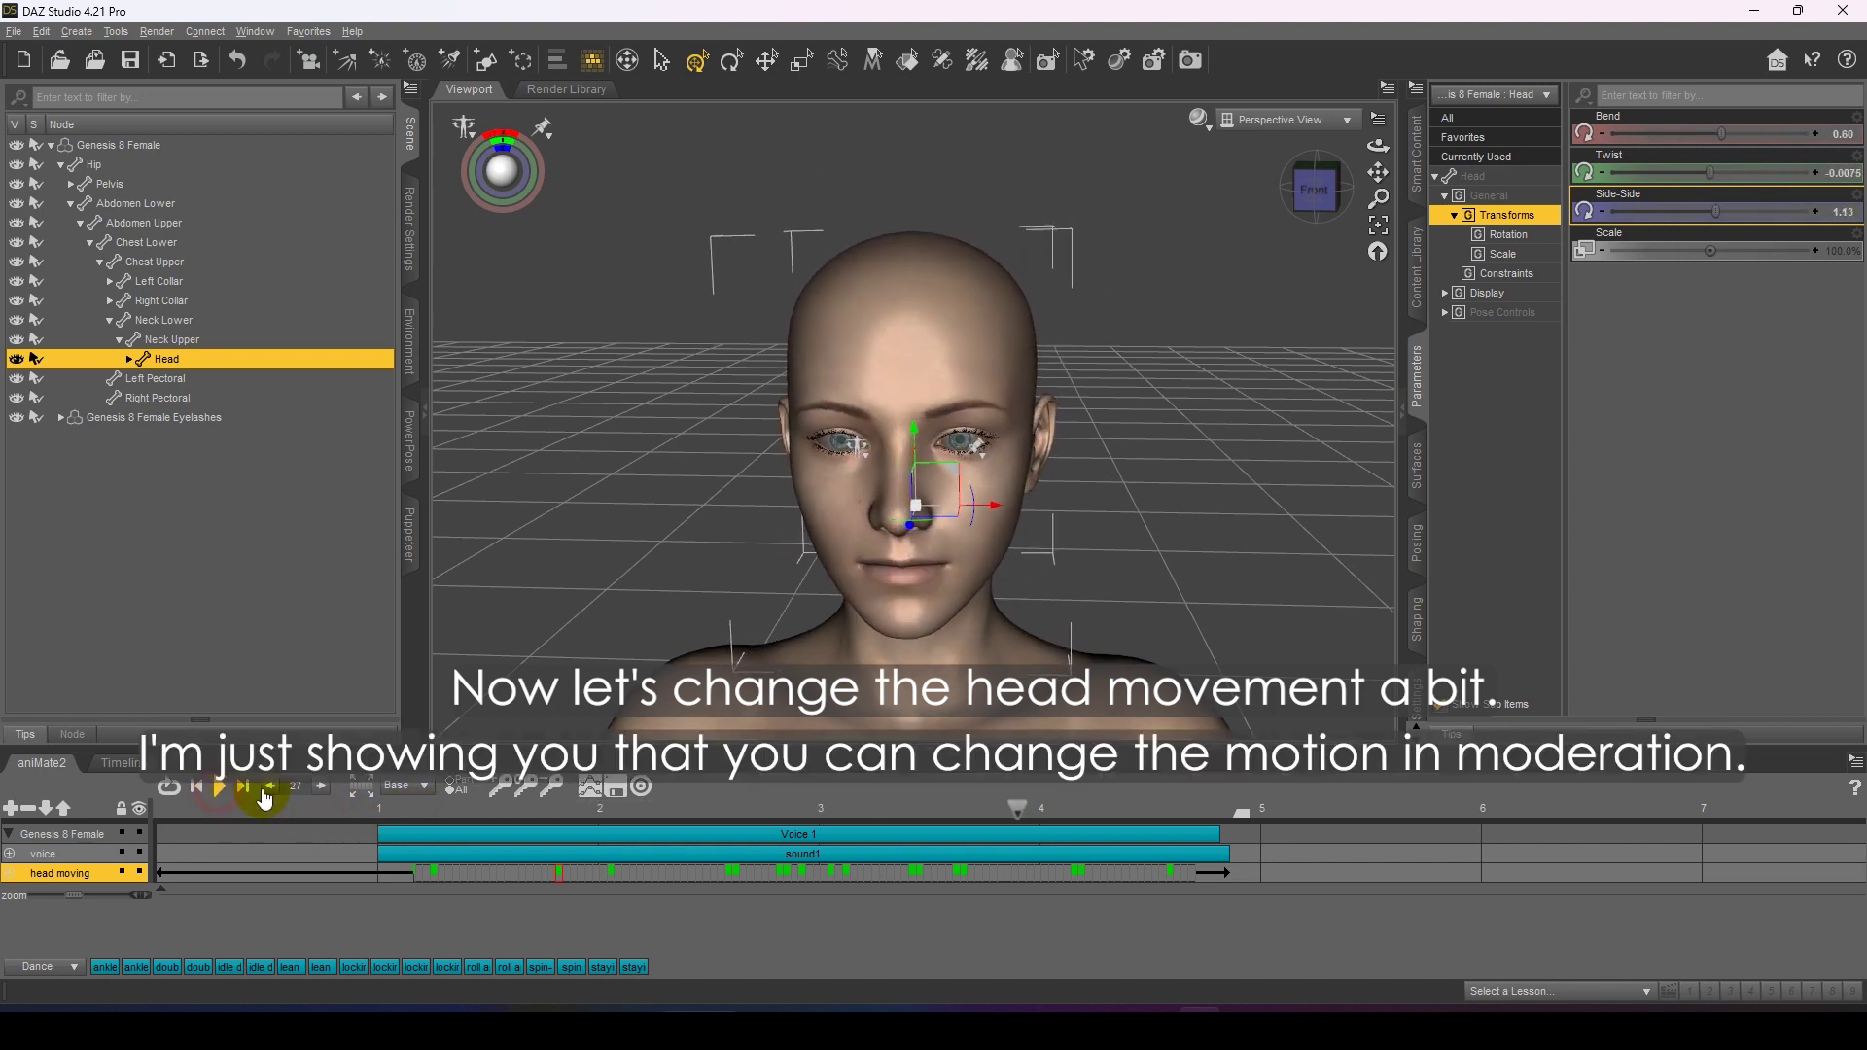
{"action": "left_click", "coordinate": [480, 811]}
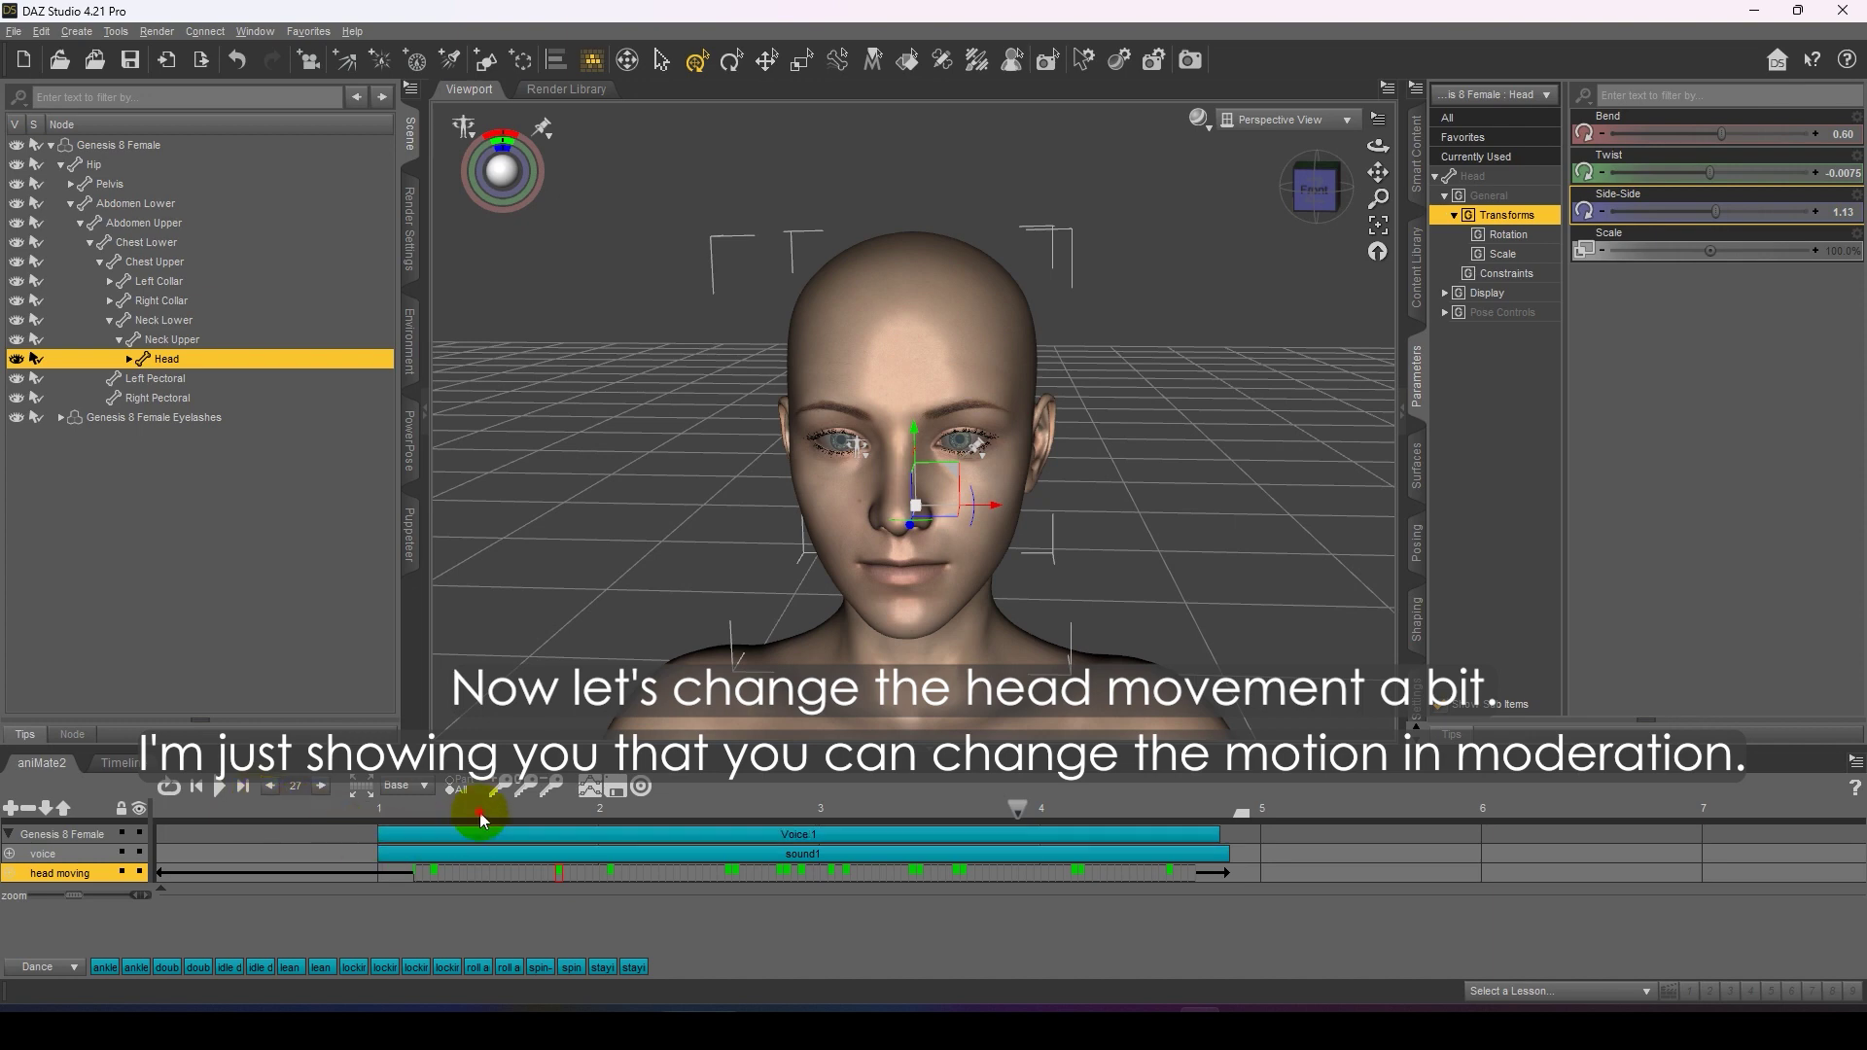
{"action": "left_click", "coordinate": [221, 793]}
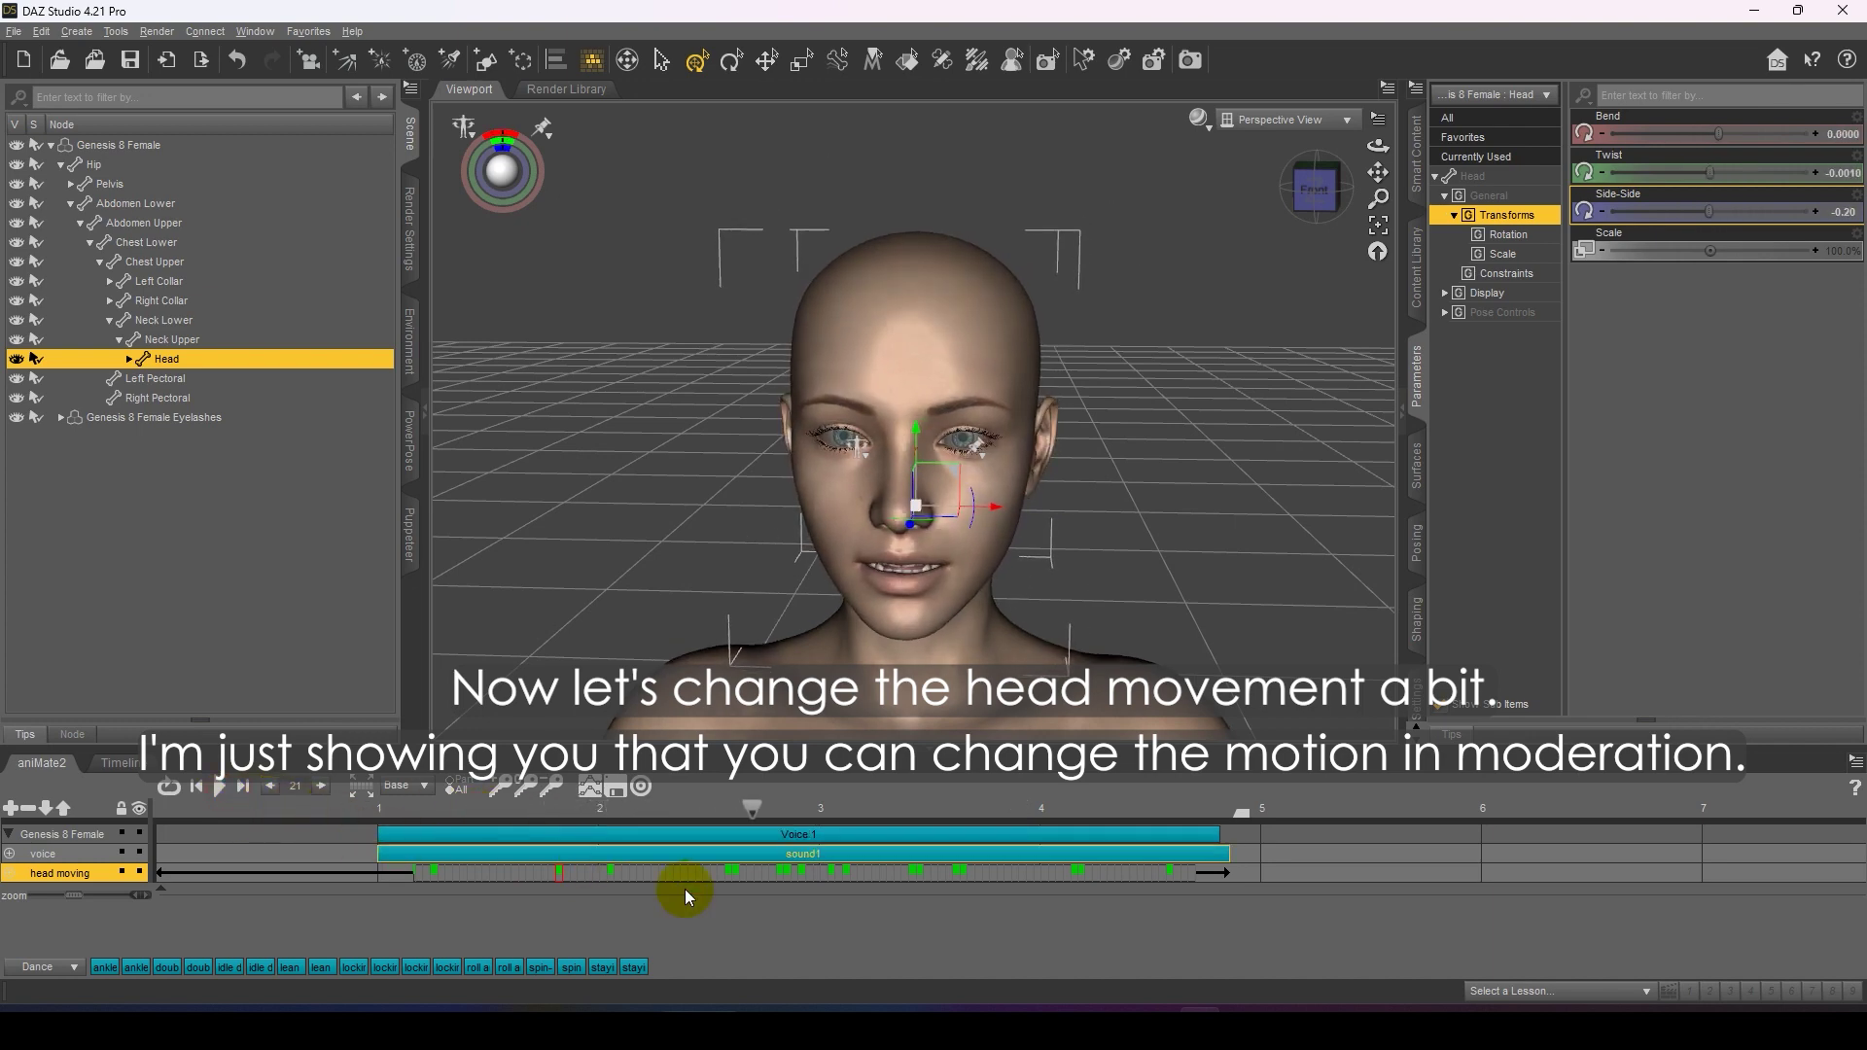
Step: Set the head's Side-Side to 20 at about 2.9 seconds, and Twist 22 with Side-Side 20 at about 3.05 seconds
{"action": "left_click", "coordinate": [805, 872]}
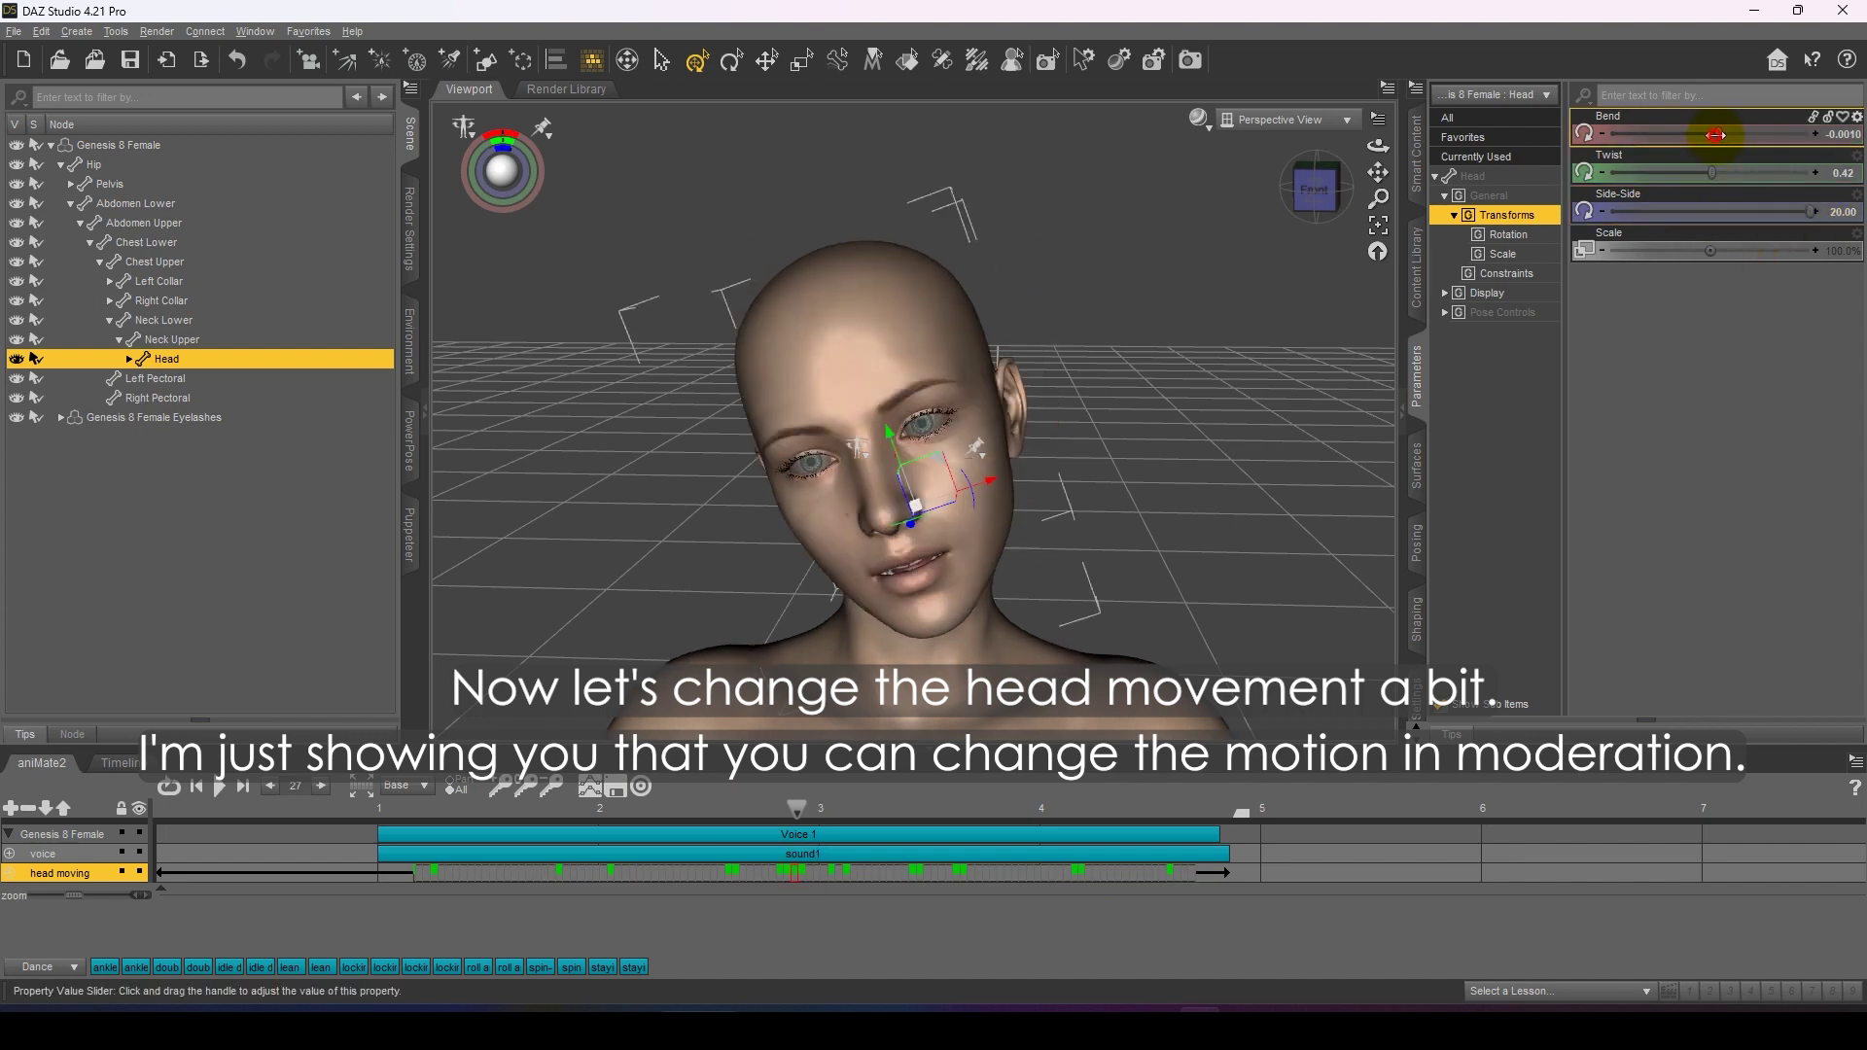
{"action": "left_click", "coordinate": [831, 871]}
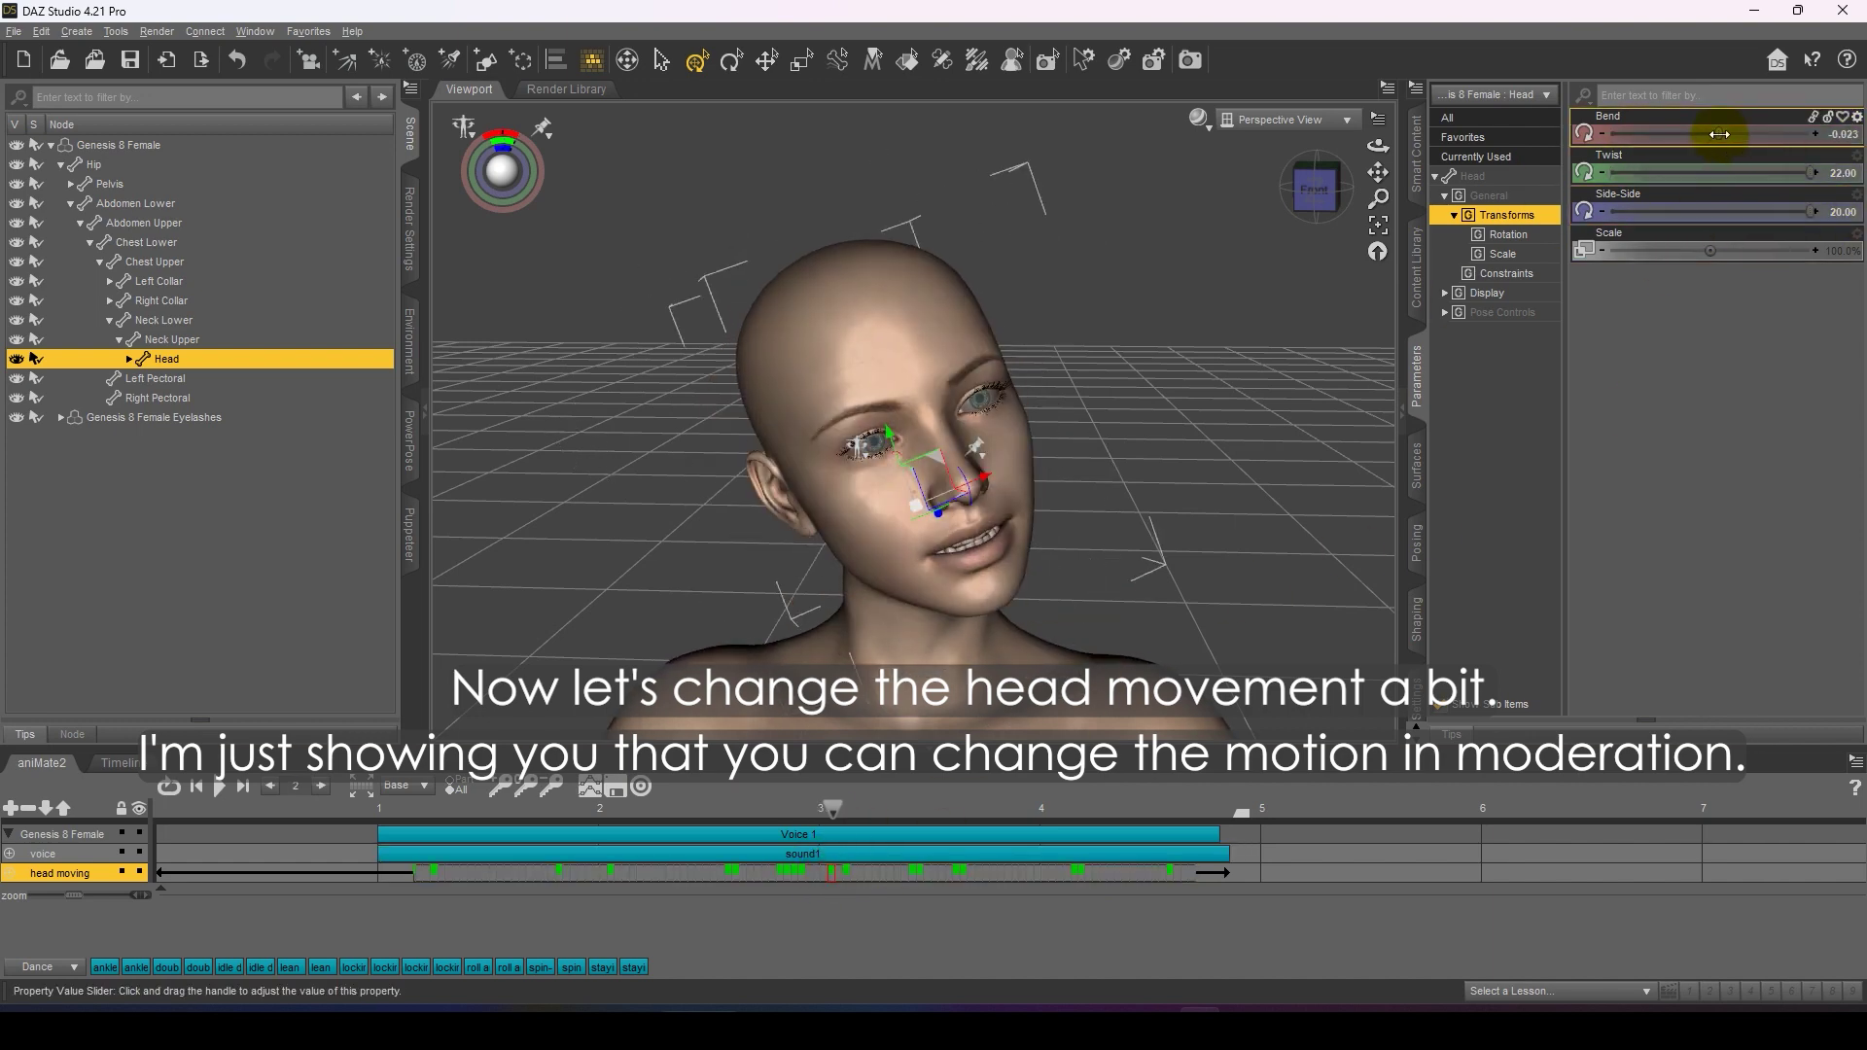
Step: Play back the first sentence to check the head poses near 3 seconds
{"action": "left_click", "coordinate": [471, 855]}
{"action": "left_click", "coordinate": [220, 789]}
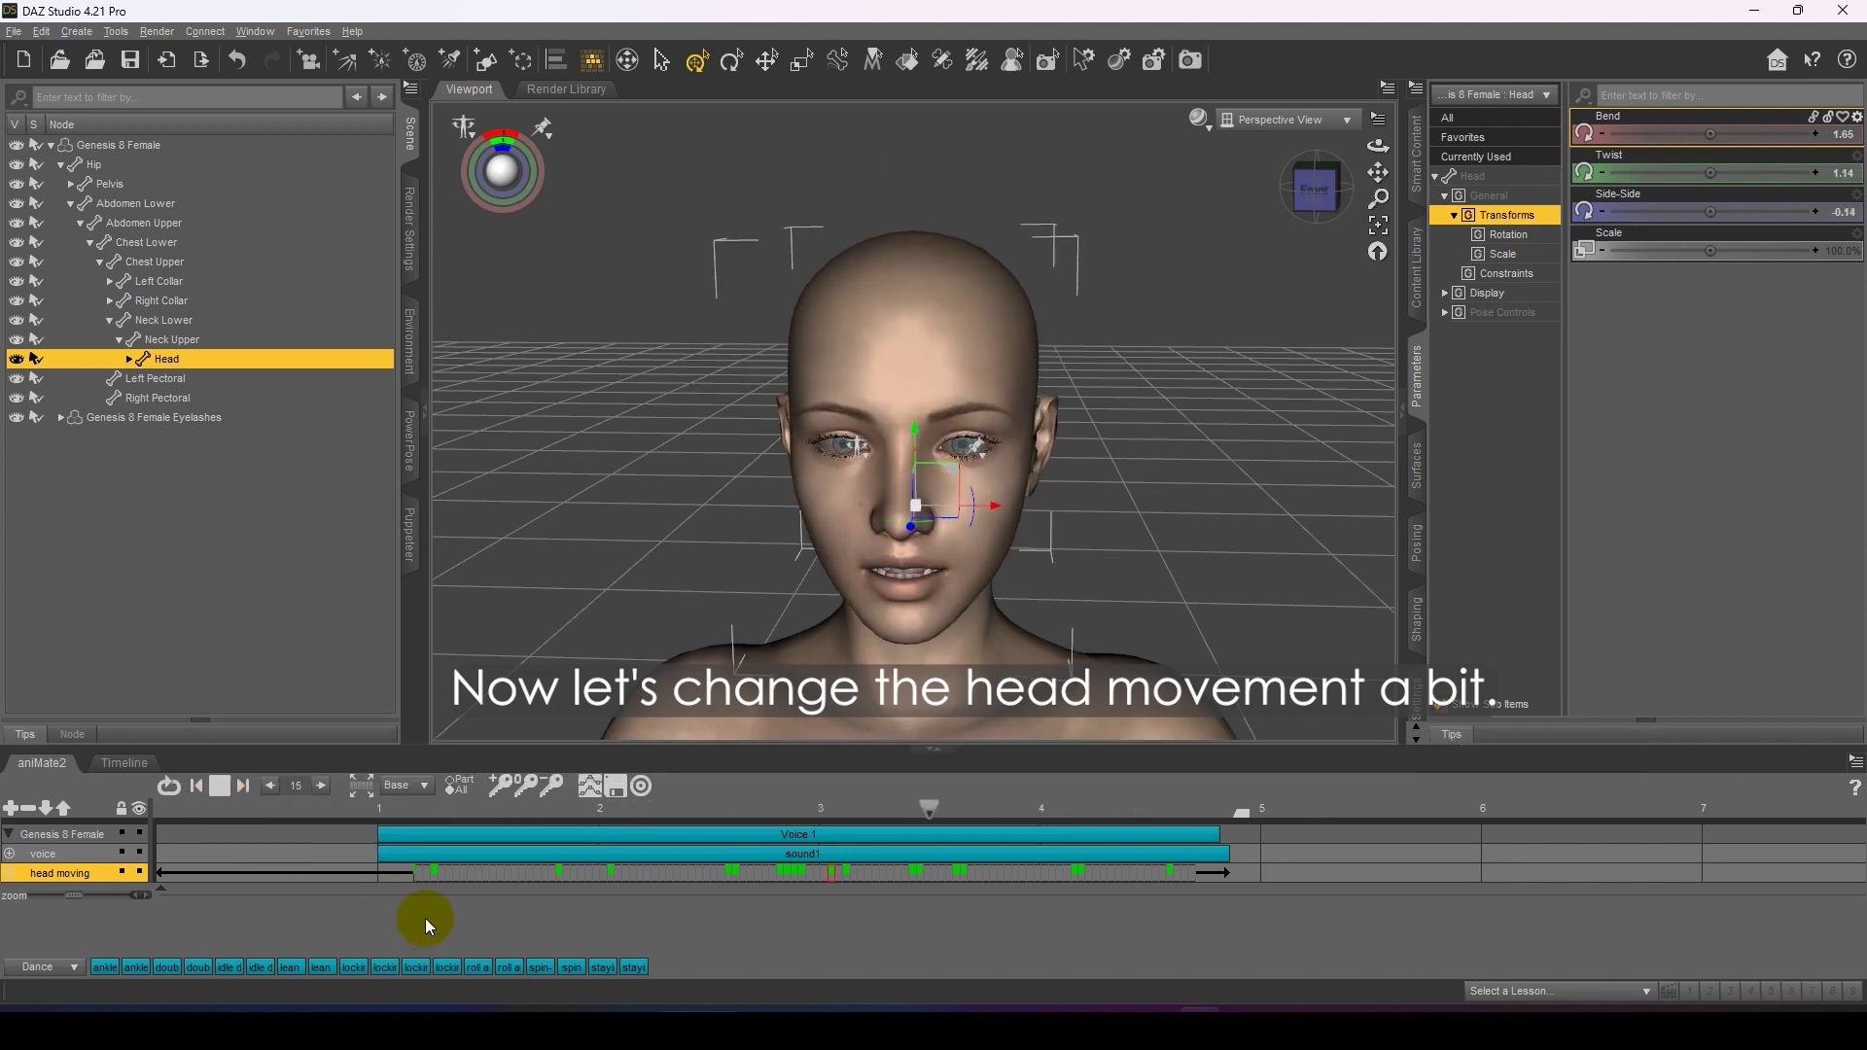
{"action": "left_click", "coordinate": [220, 786]}
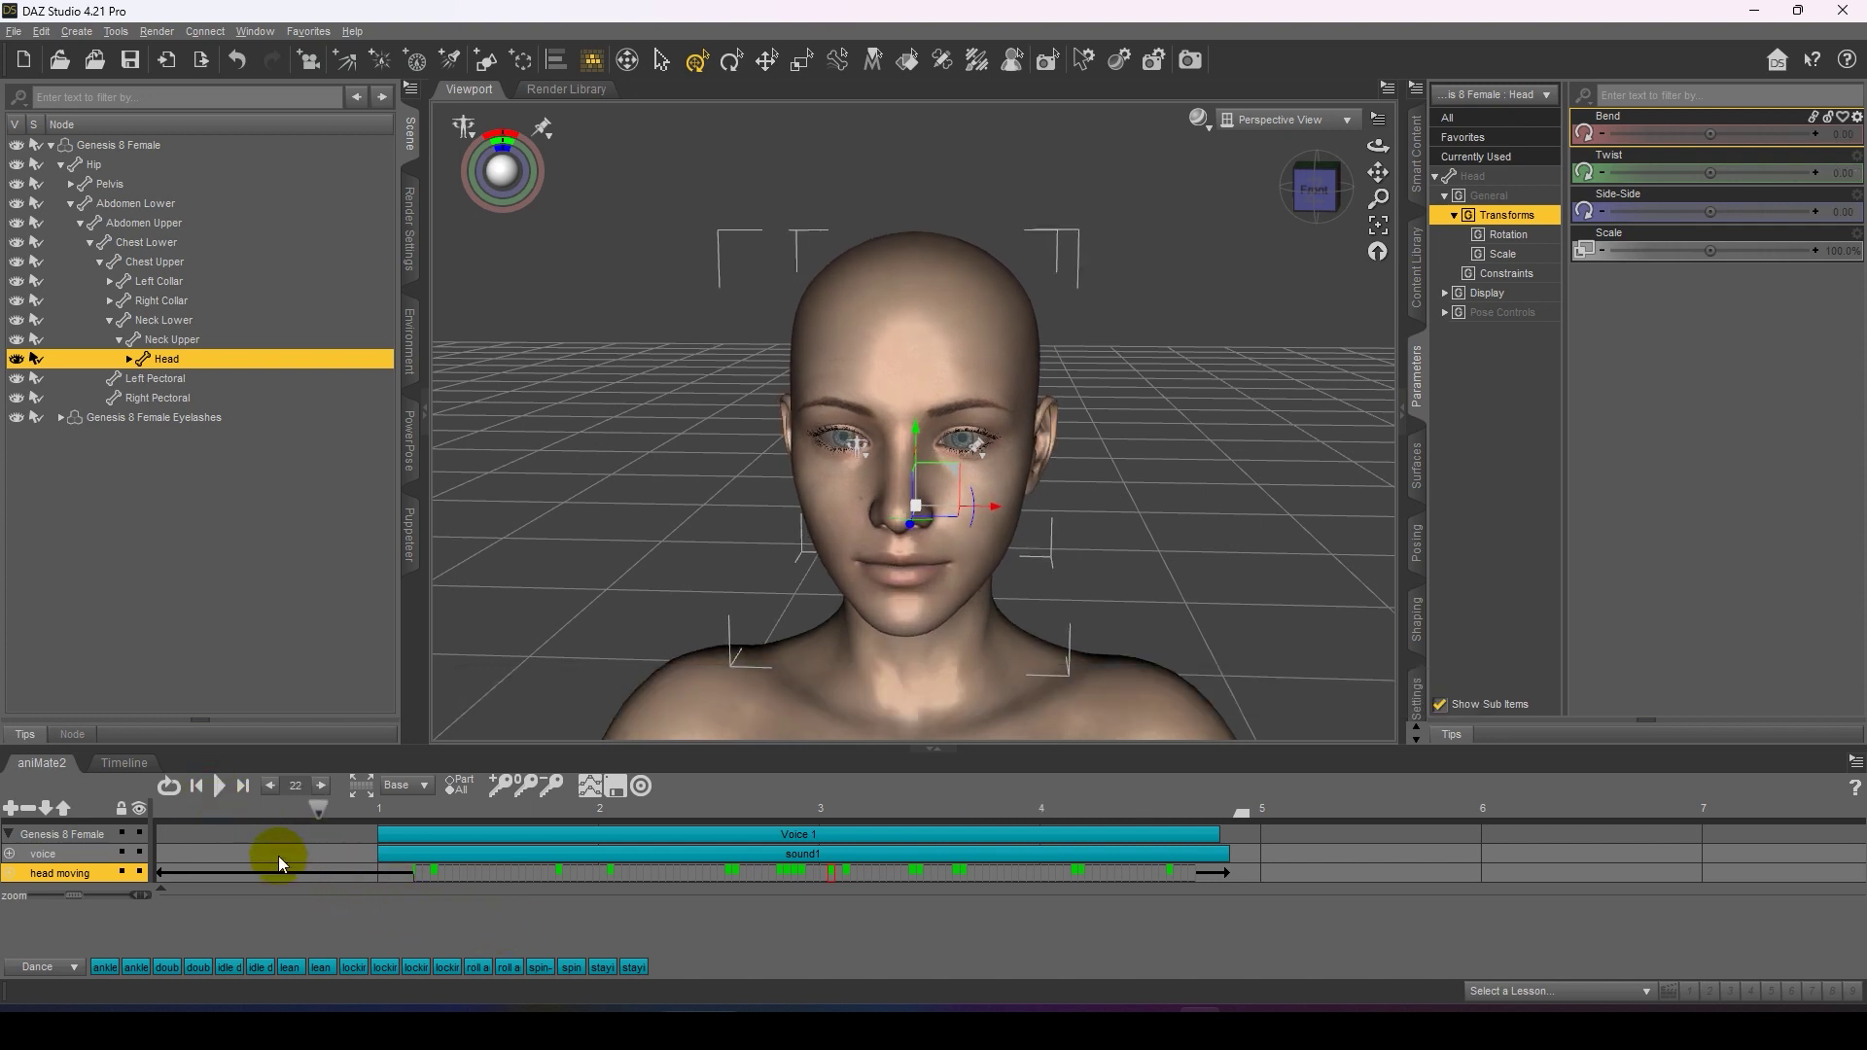
Step: Apply the Voice 2 lip sync aniBlock to the main Genesis 8 Female track after the first sentence
{"action": "scroll", "coordinate": [278, 856], "scroll_direction": "down", "scroll_amount": 5}
{"action": "left_click", "coordinate": [60, 857]}
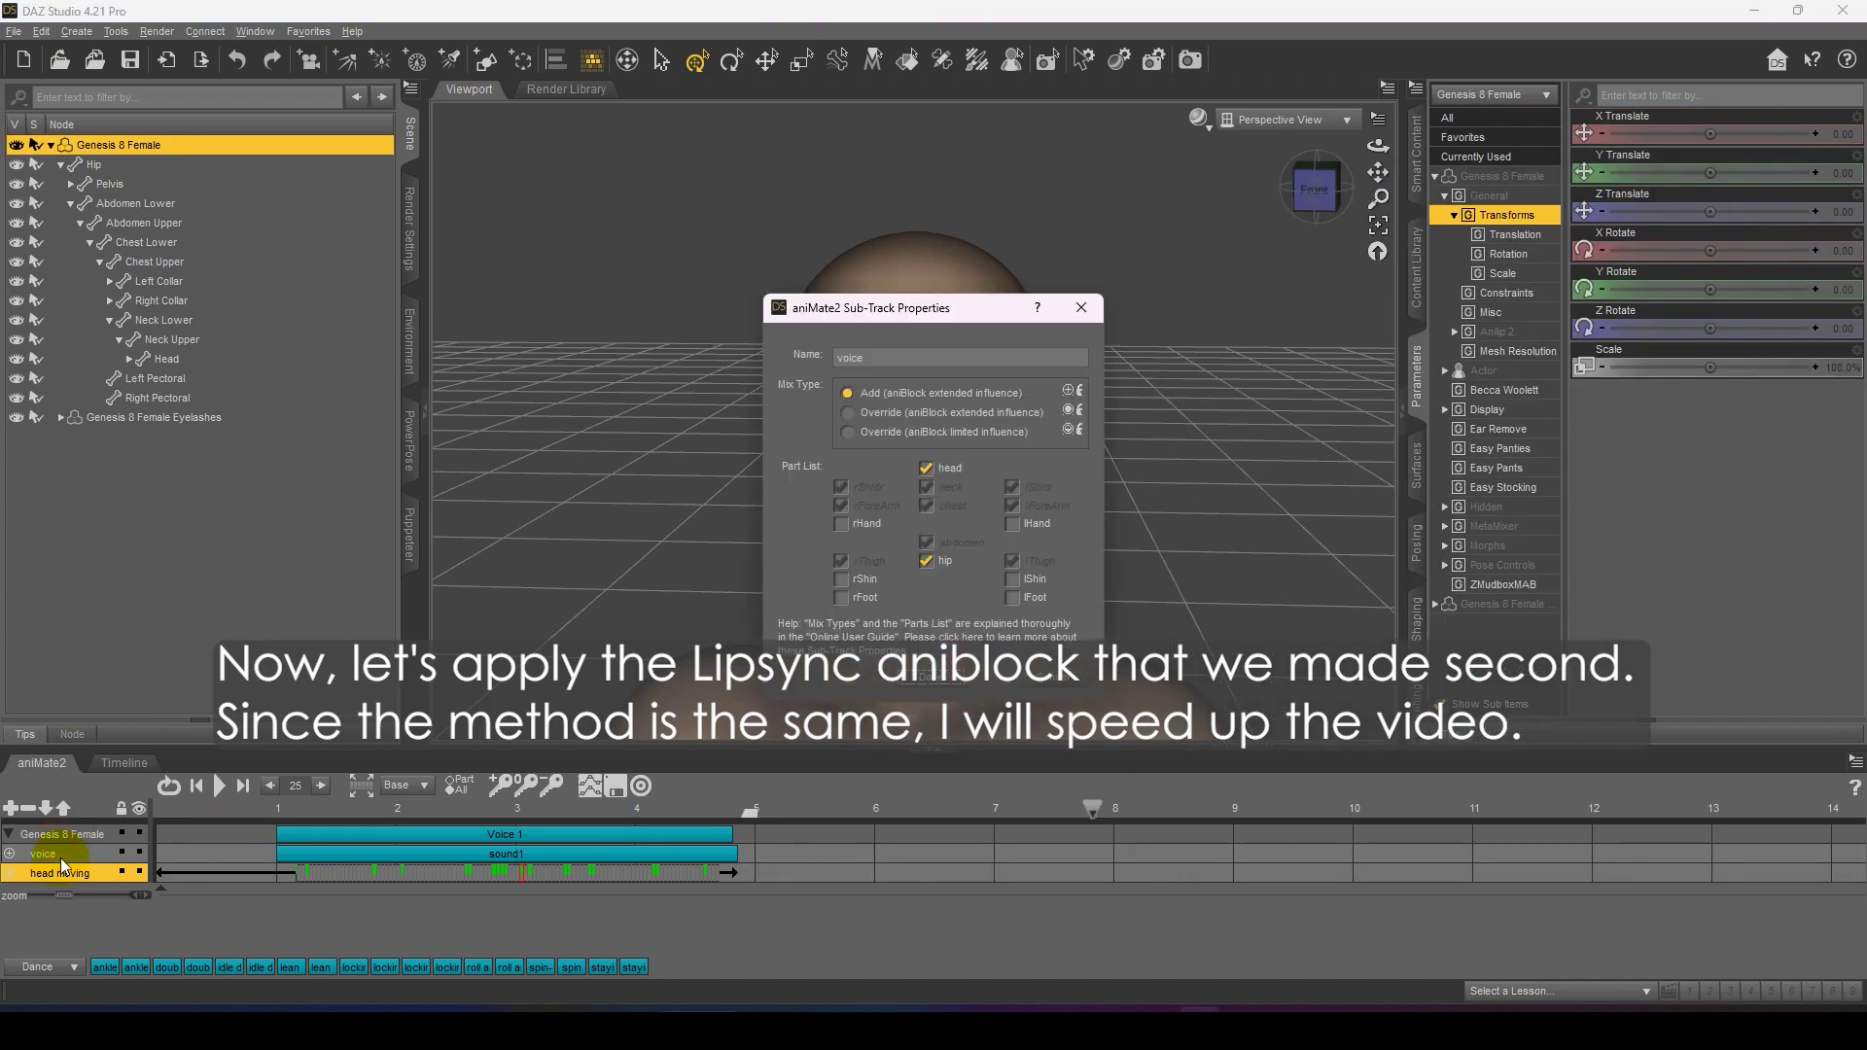
{"action": "left_click_drag", "start_coordinate": [821, 822], "coordinate": [987, 815]}
{"action": "left_click", "coordinate": [1000, 836]}
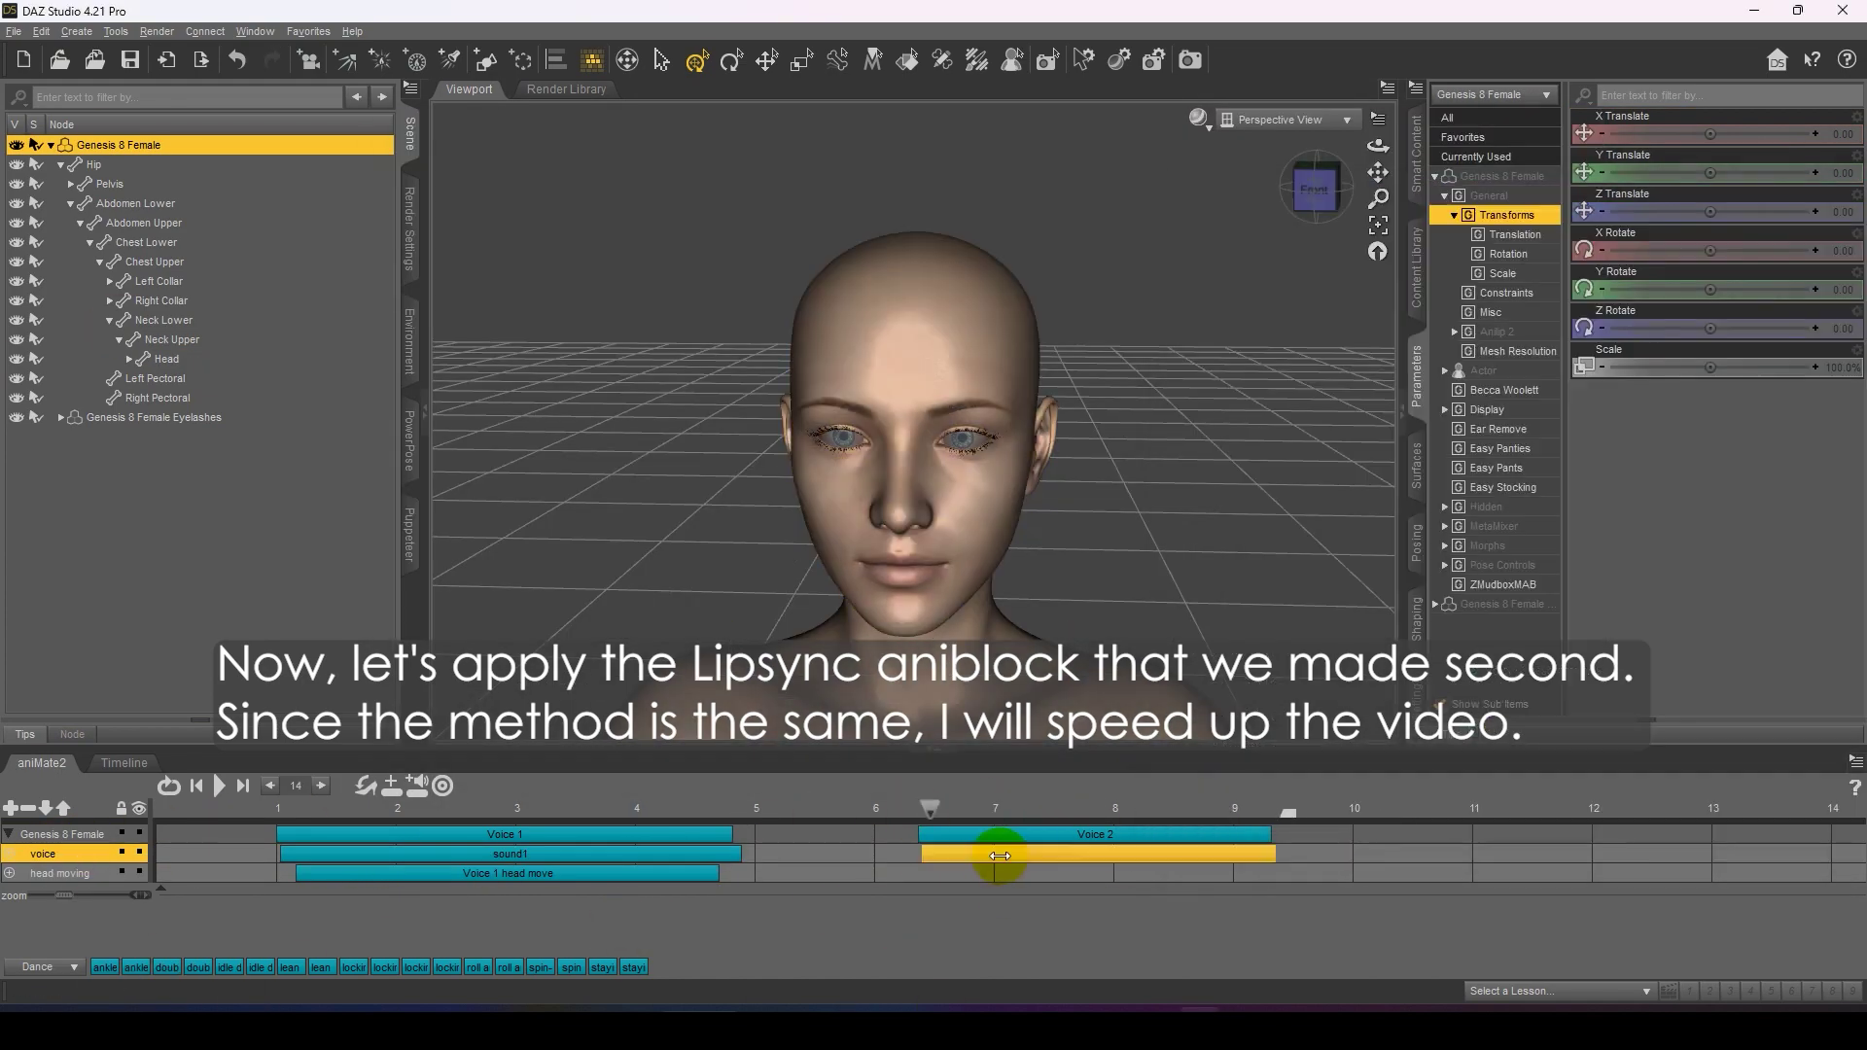
Step: Add a sub track named Voice 2 and align the sound2 audio with the Voice 2 lip sync at about 6.1 seconds
{"action": "left_click", "coordinate": [325, 857]}
{"action": "left_click", "coordinate": [1512, 731]}
{"action": "left_click_drag", "start_coordinate": [1512, 731], "coordinate": [988, 879]}
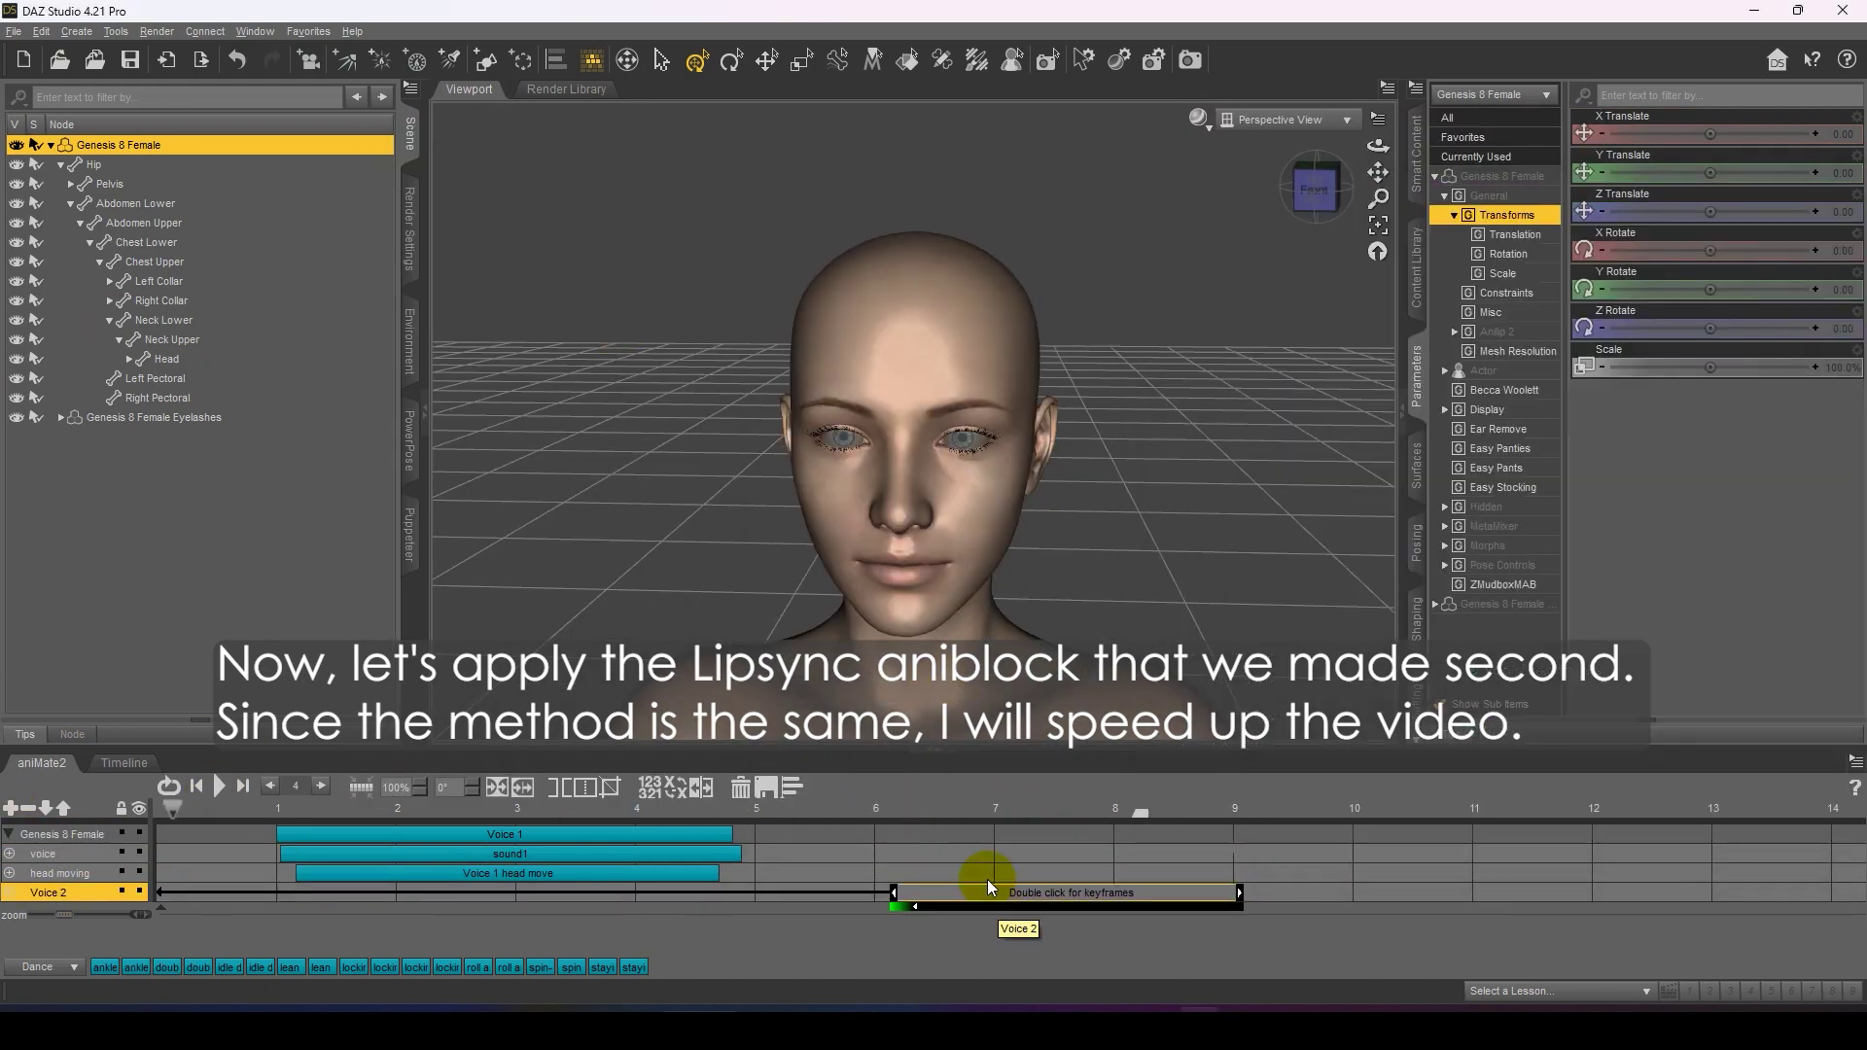
{"action": "left_click", "coordinate": [1000, 806]}
{"action": "left_click", "coordinate": [219, 786]}
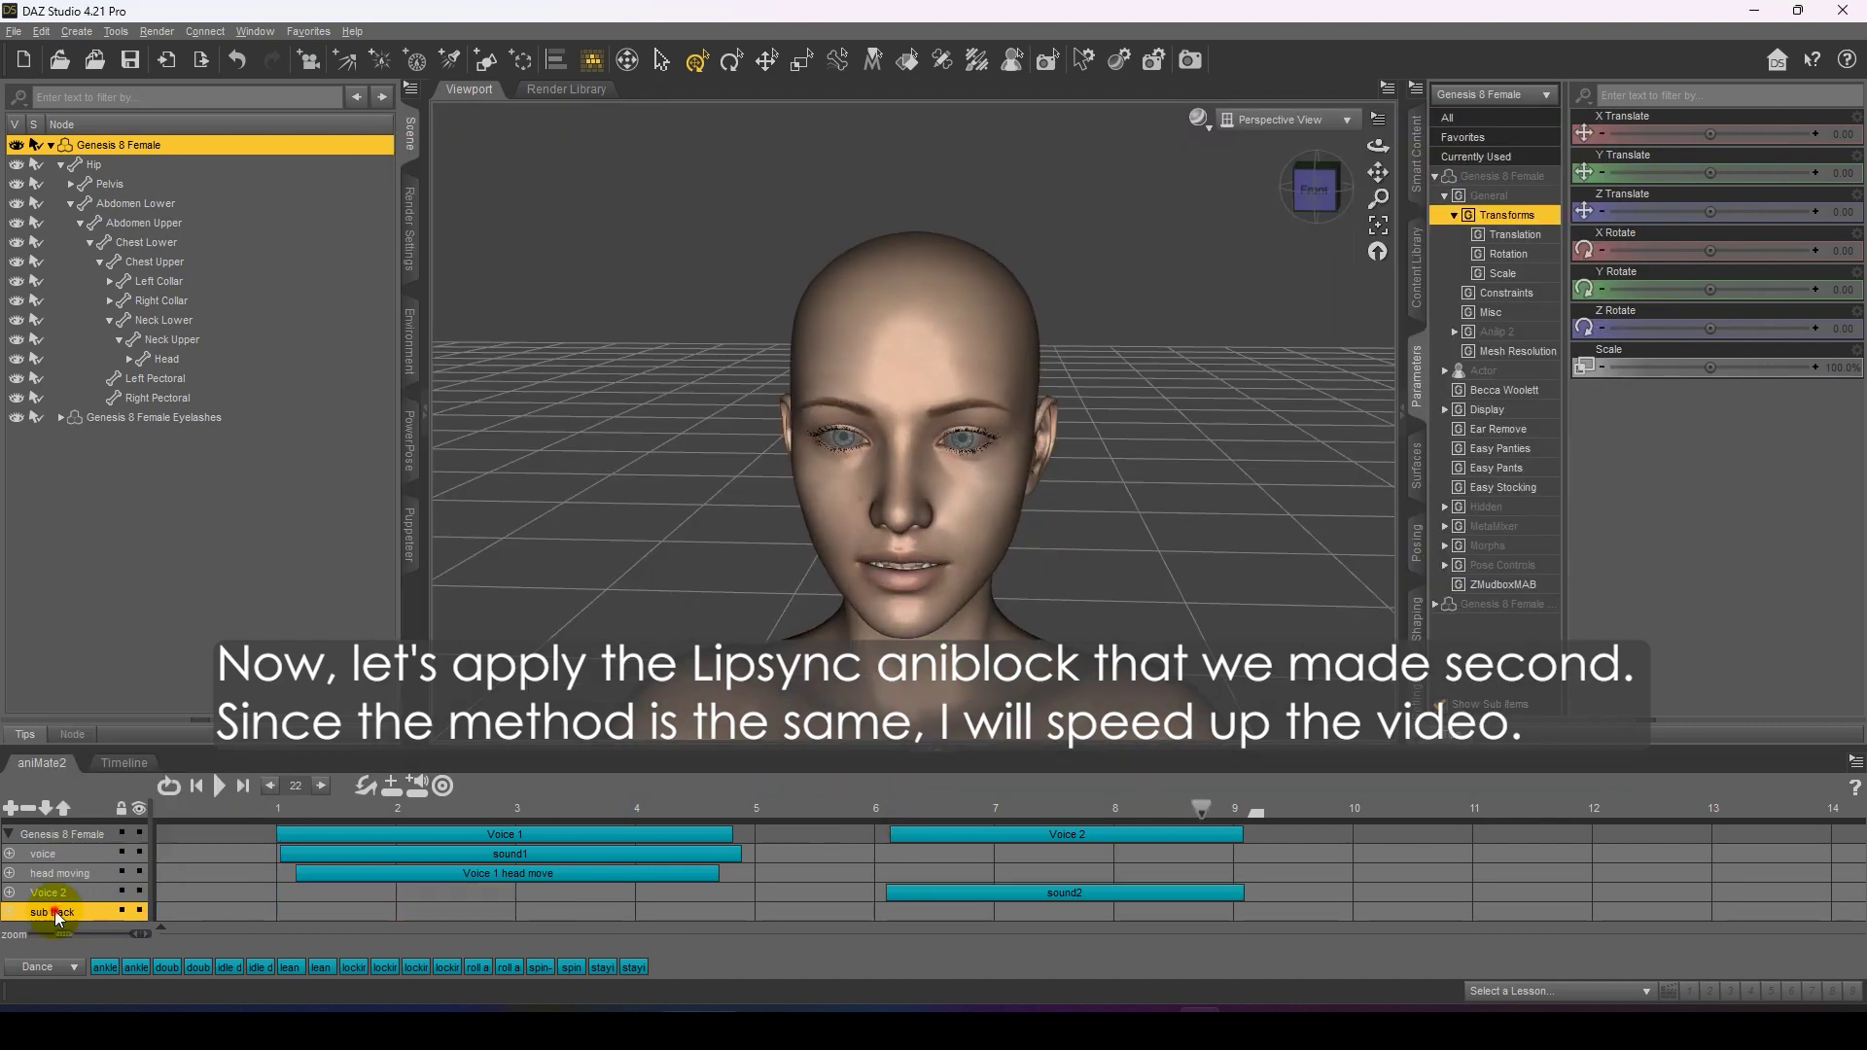
Step: Name the new sub track voice 2 head move and apply the Voice 2 head move aniBlock from about 6.1 seconds
{"action": "left_click", "coordinate": [1041, 533]}
{"action": "left_click", "coordinate": [958, 907]}
Step: Turn the head in the Voice 2 head move block with Twist 36.40 at the keyframe near 6.6 seconds
{"action": "scroll", "coordinate": [831, 939], "scroll_direction": "up", "scroll_amount": 2}
{"action": "left_click", "coordinate": [900, 457]}
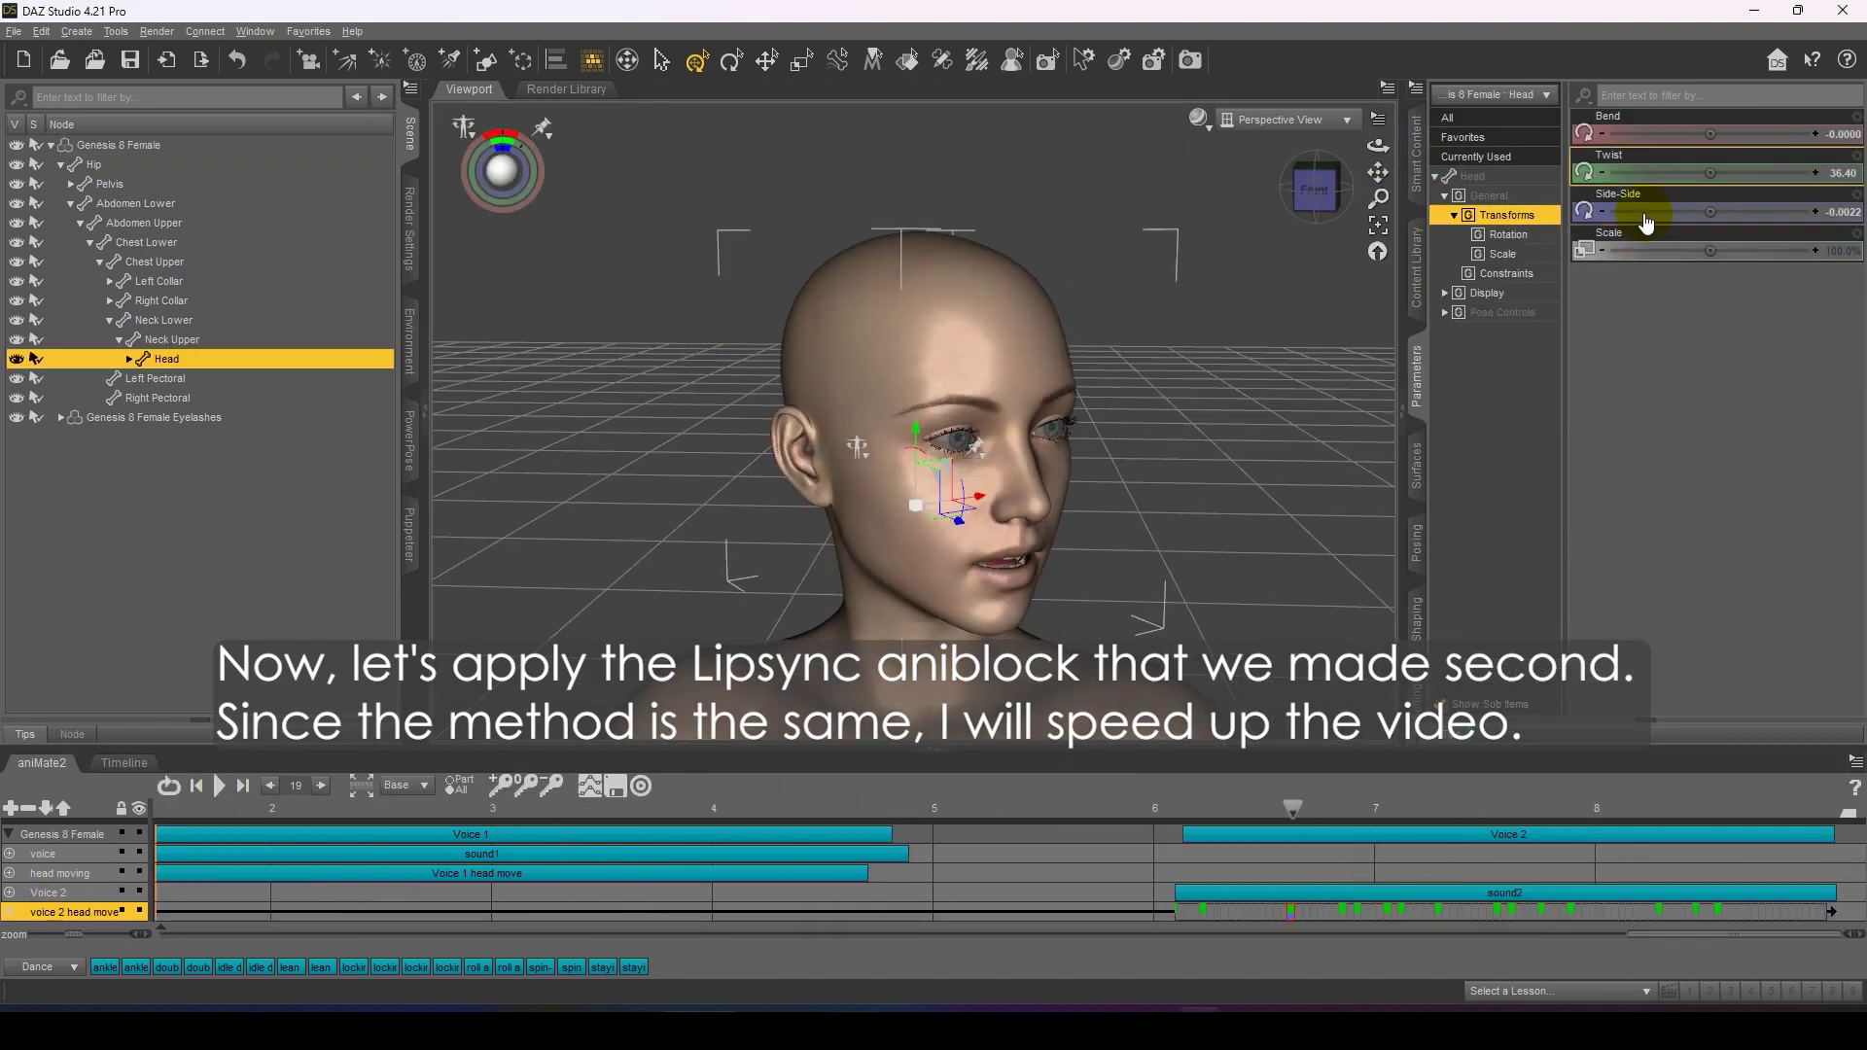
{"action": "left_click_drag", "start_coordinate": [1710, 173], "coordinate": [1750, 212]}
Step: Play back the second sentence from about 6.1 seconds with the Genesis 8 Female figure selected
{"action": "left_click_drag", "start_coordinate": [1506, 808], "coordinate": [1179, 804]}
{"action": "left_click", "coordinate": [541, 867]}
{"action": "left_click", "coordinate": [242, 807]}
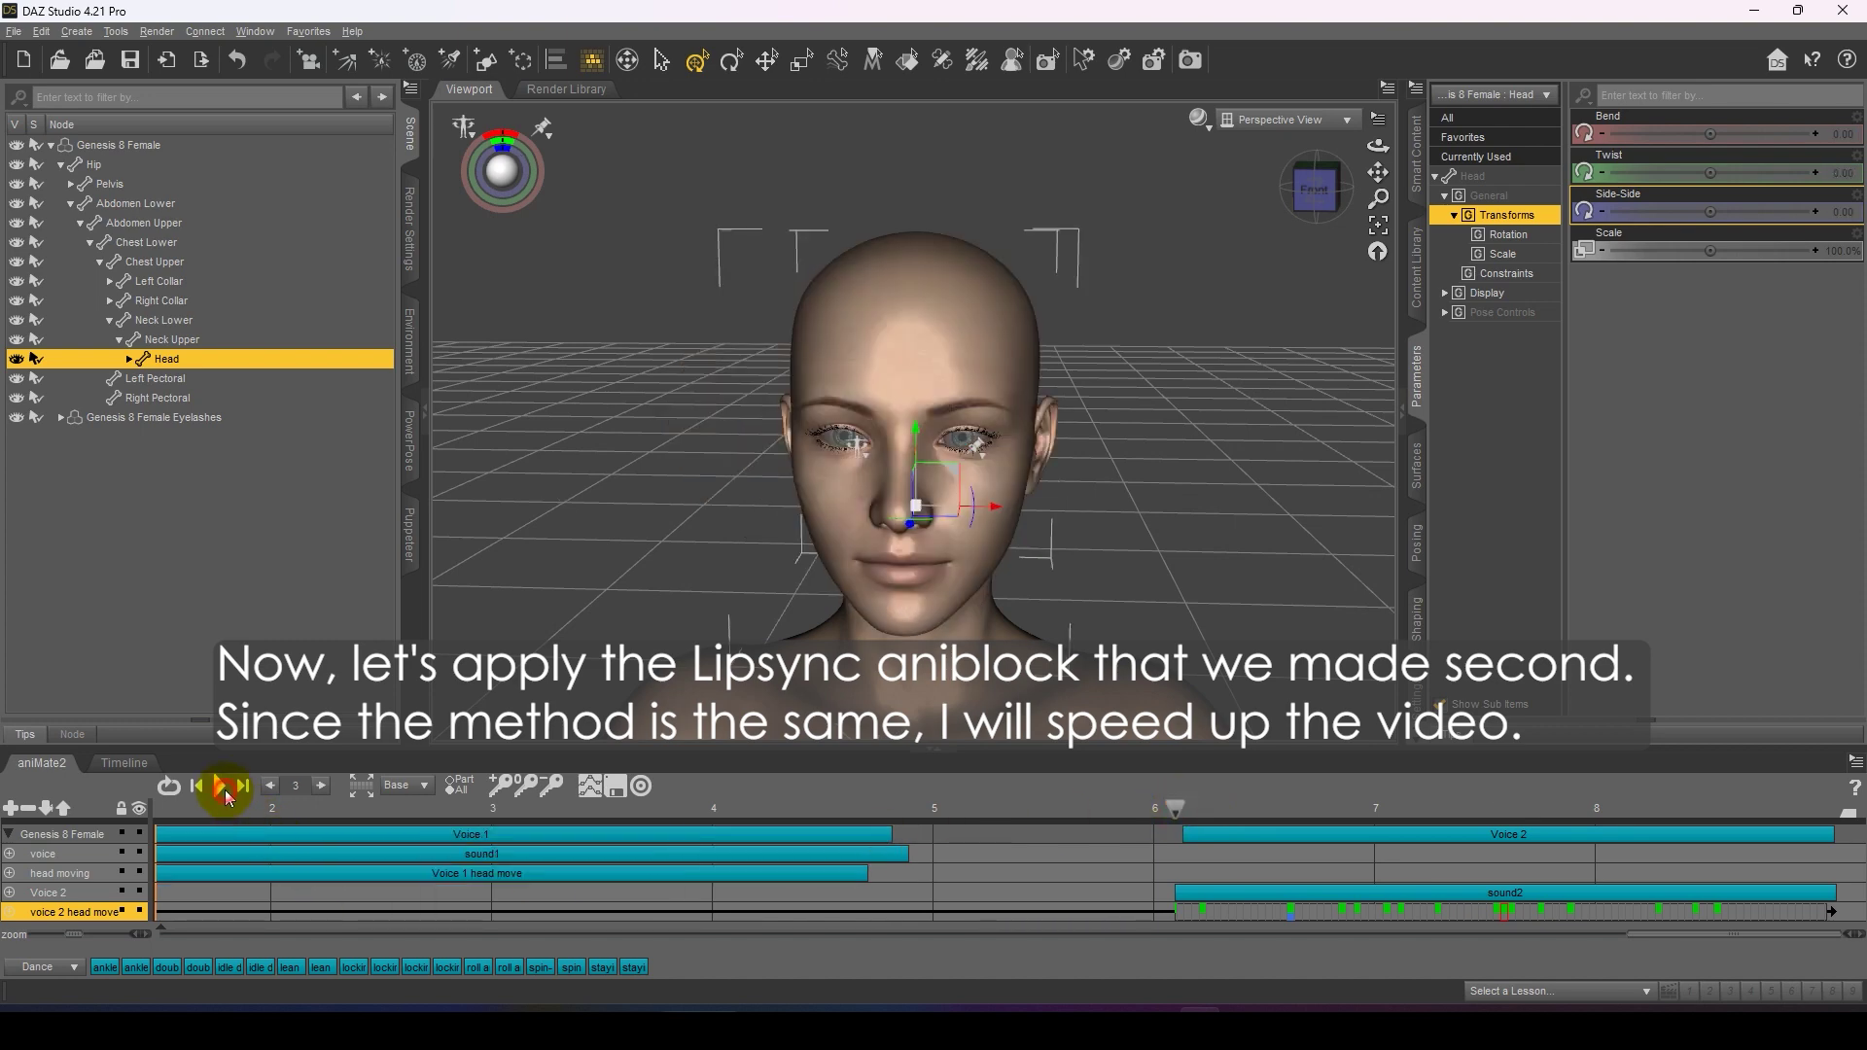
{"action": "left_click", "coordinate": [223, 786]}
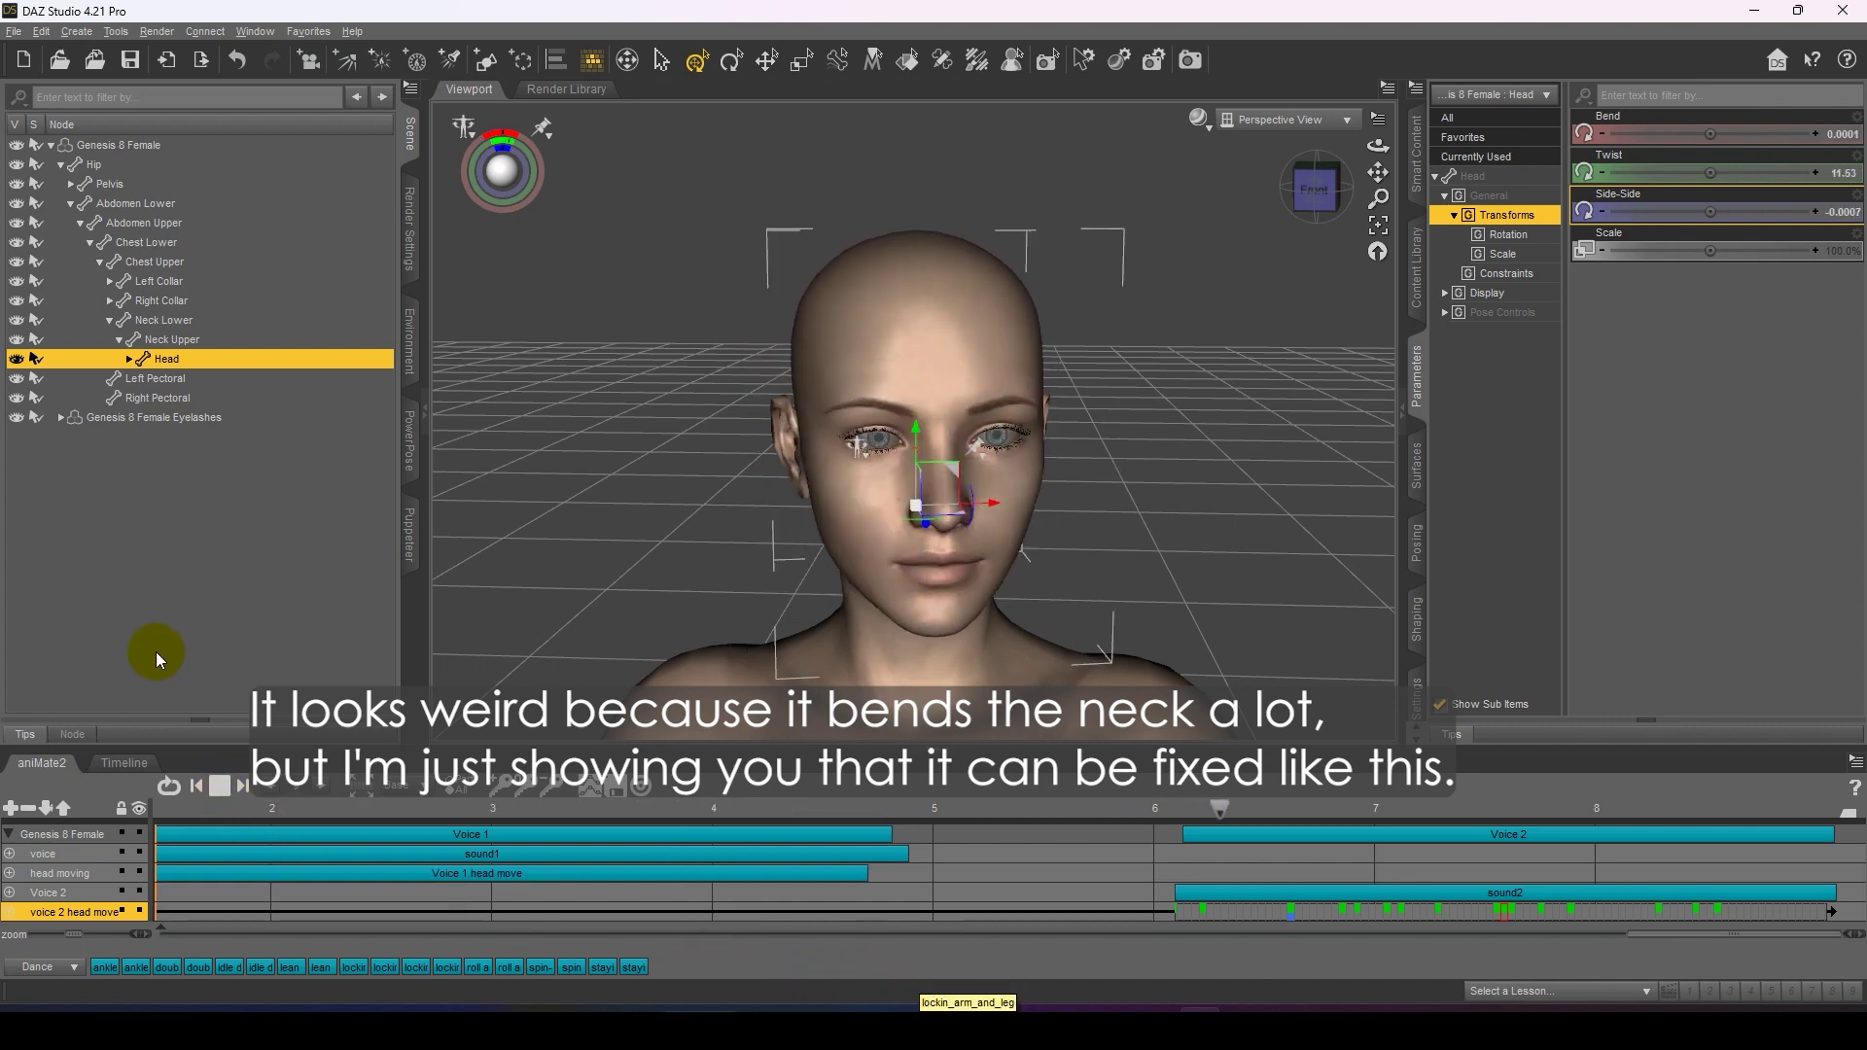
{"action": "left_click", "coordinate": [107, 145]}
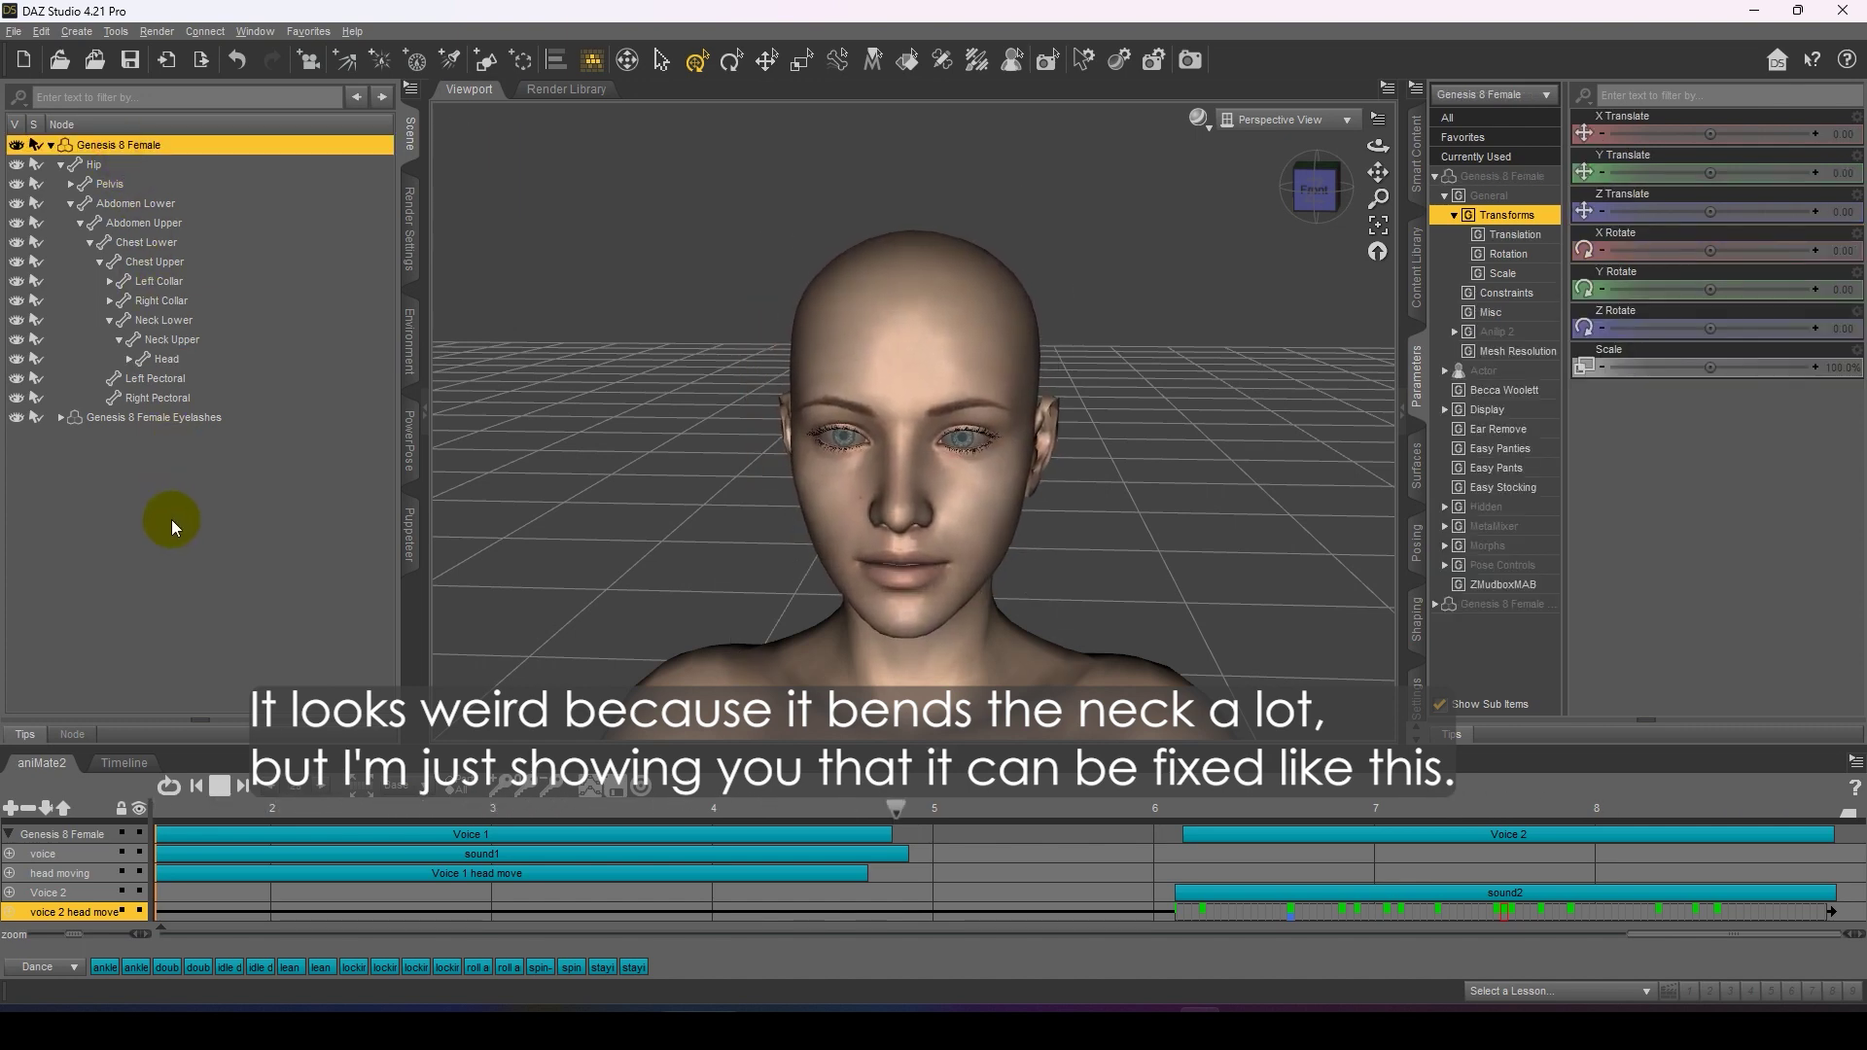
{"action": "left_click", "coordinate": [243, 788]}
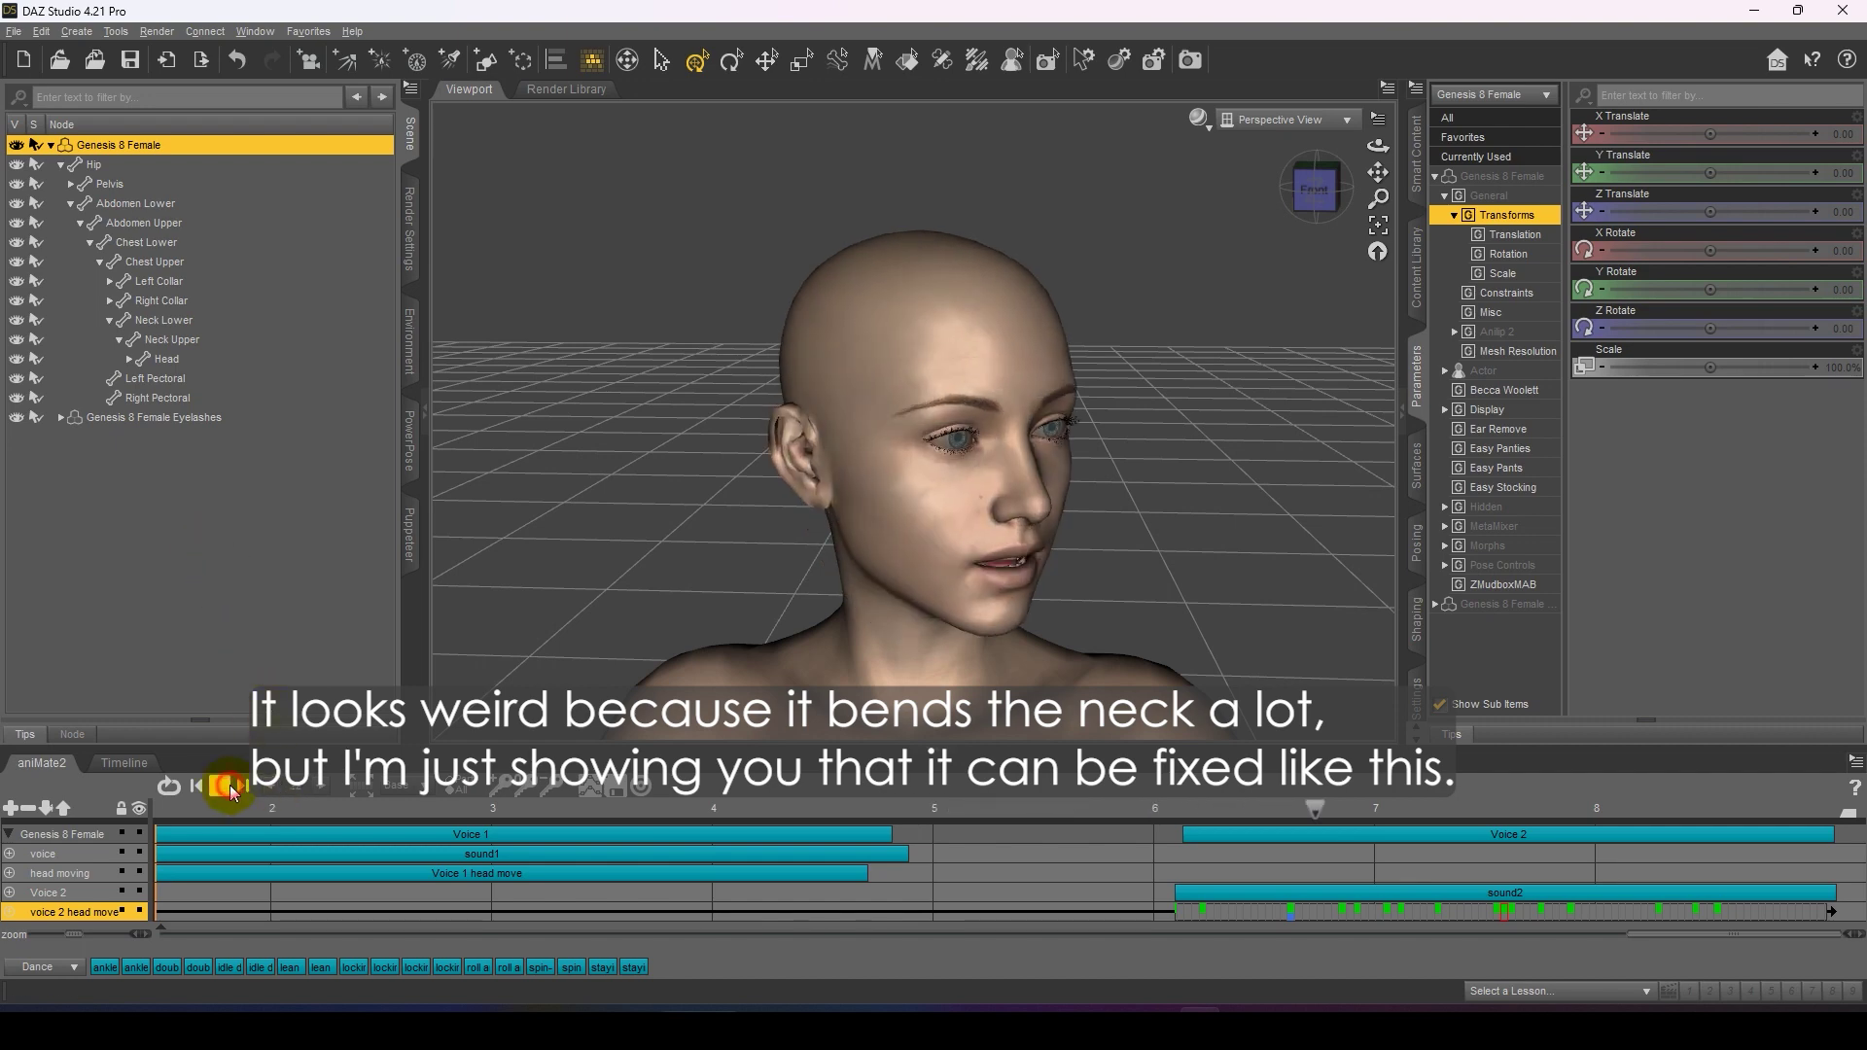
Step: Move the Voice 2, sound2 and Voice 2 head move blocks to start at about 11.4 seconds
{"action": "scroll", "coordinate": [115, 891], "scroll_direction": "down", "scroll_amount": 3}
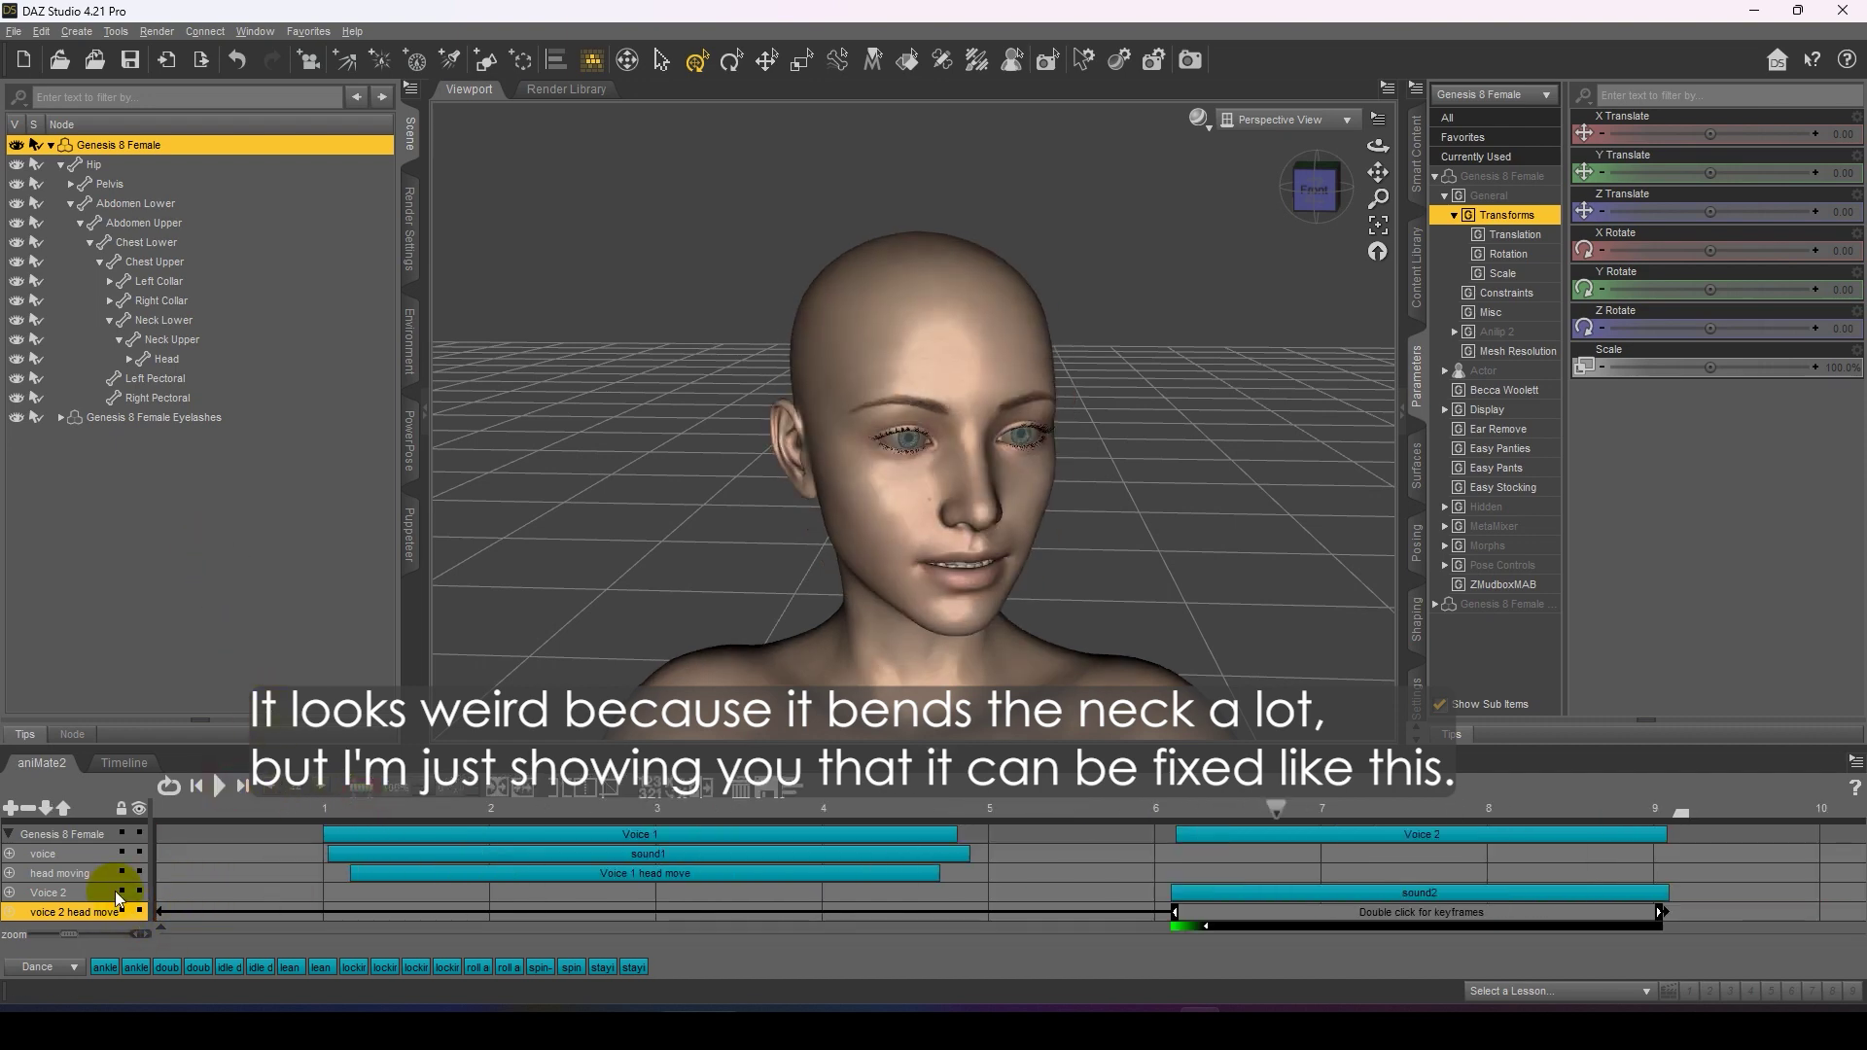
{"action": "scroll", "coordinate": [590, 924], "scroll_direction": "down", "scroll_amount": 2}
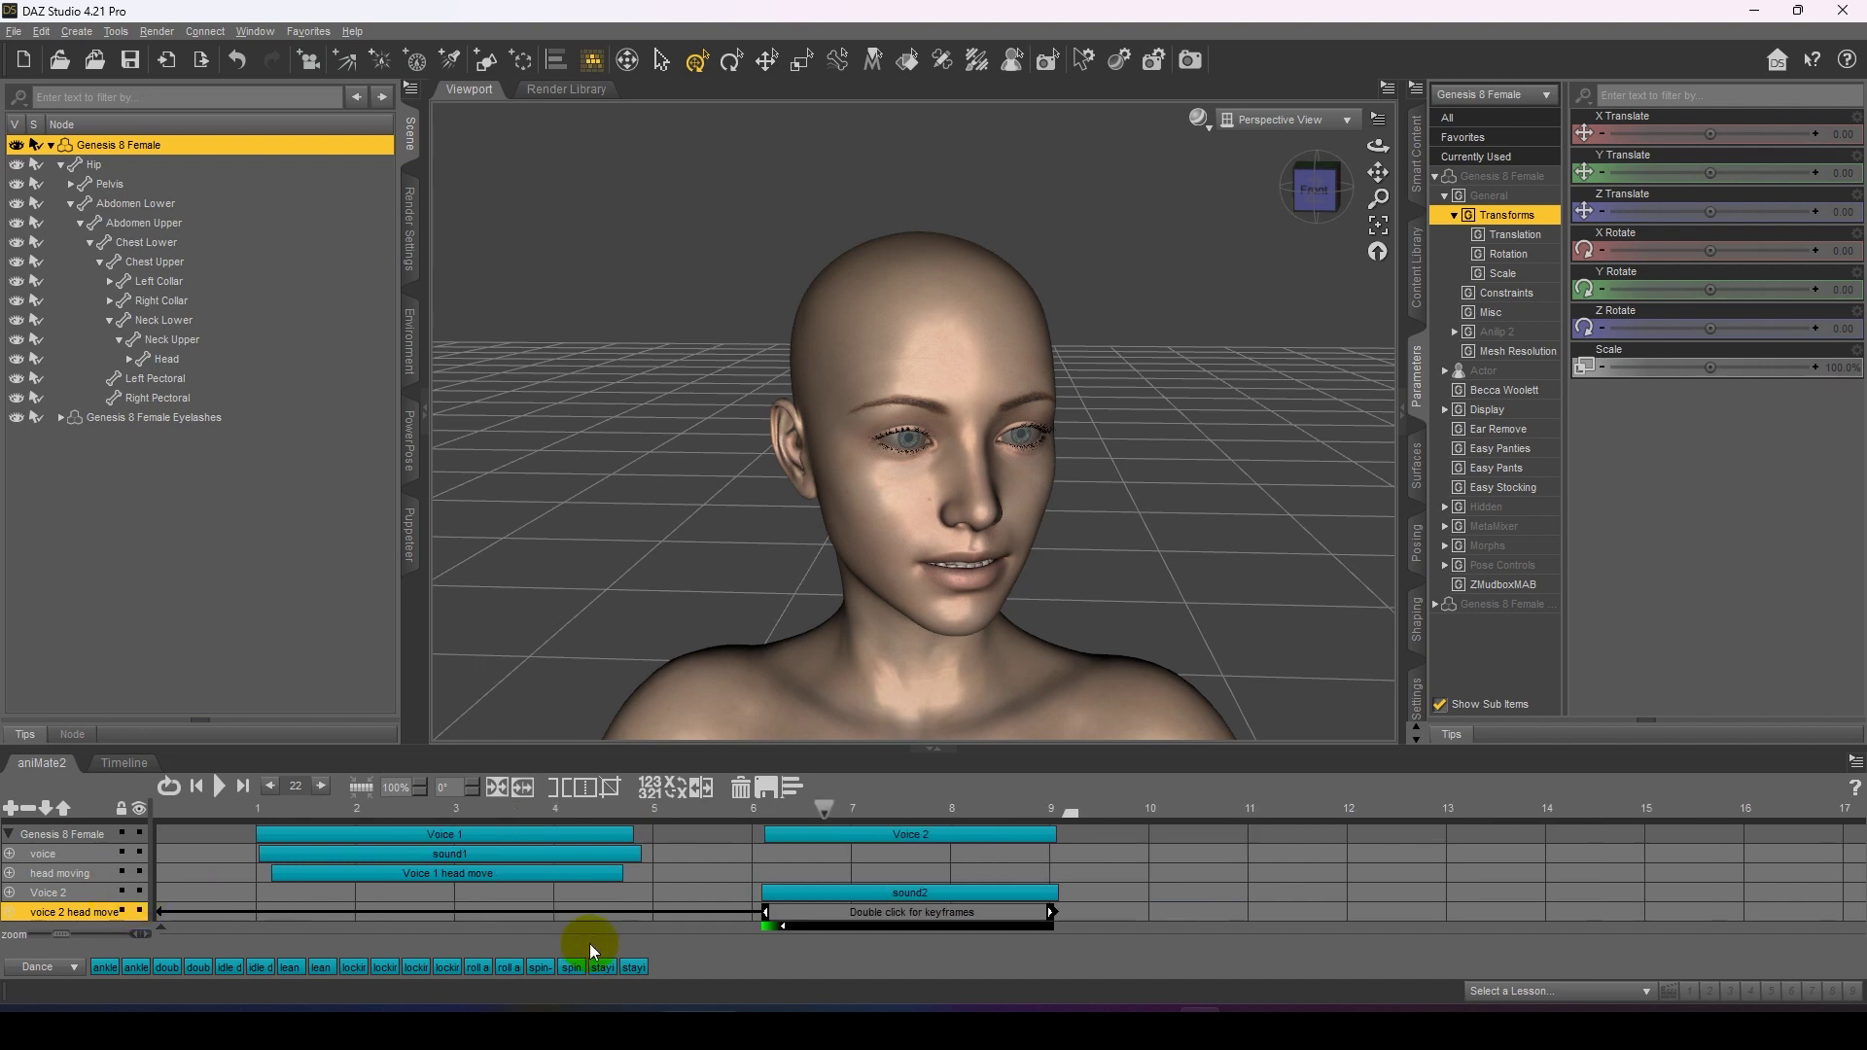
{"action": "left_click", "coordinate": [743, 945]}
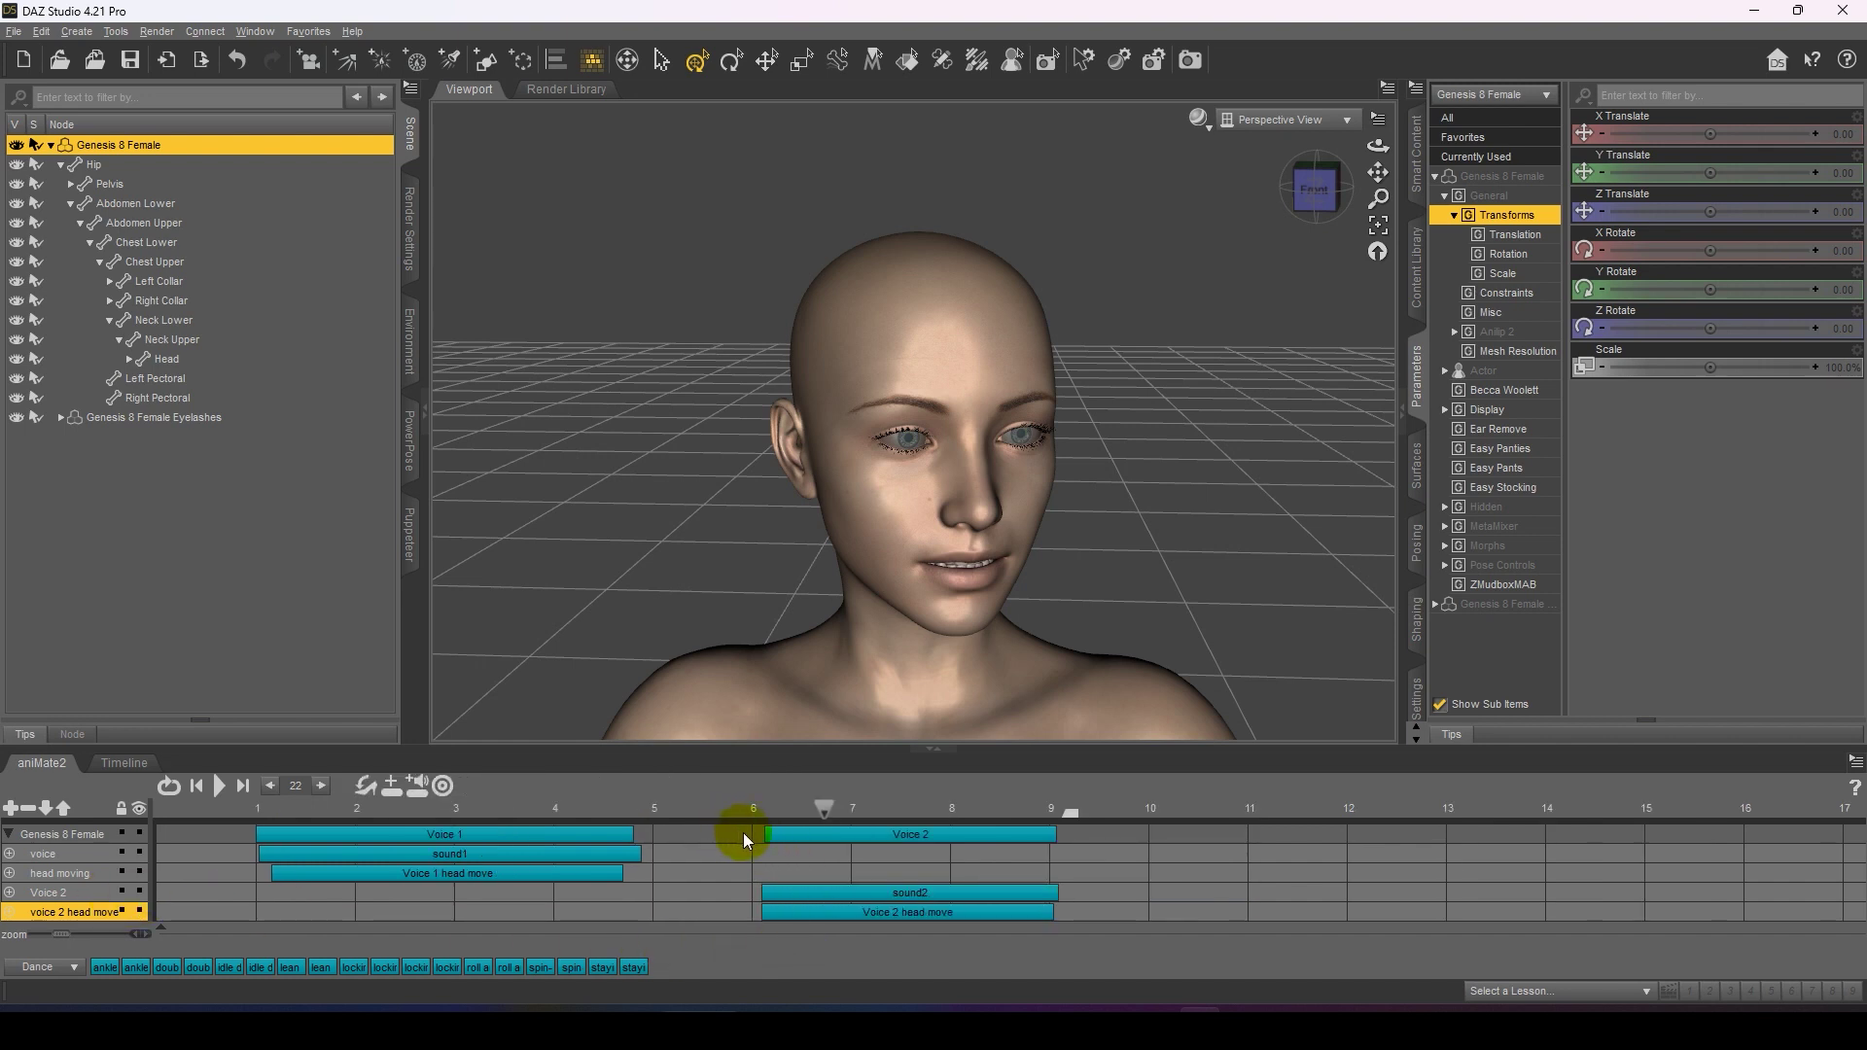
{"action": "left_click", "coordinate": [813, 836]}
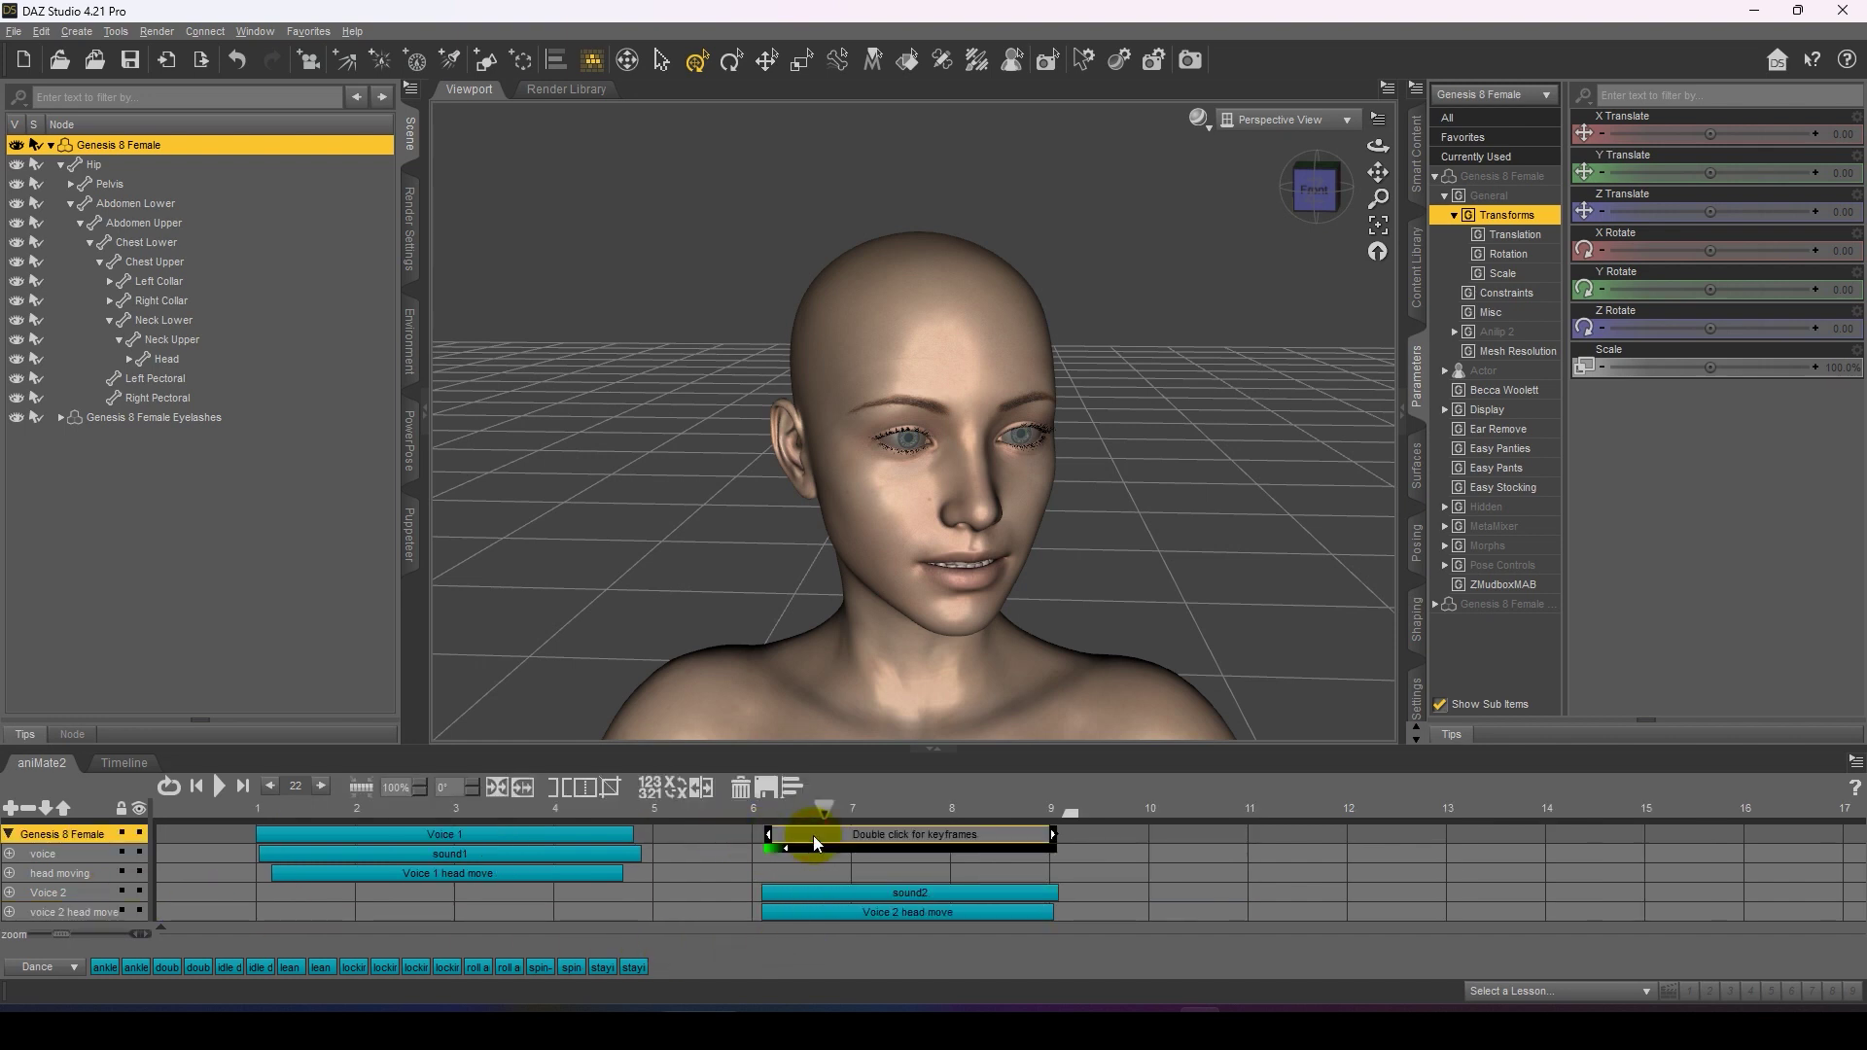
{"action": "left_click_drag", "start_coordinate": [812, 837], "coordinate": [1332, 834]}
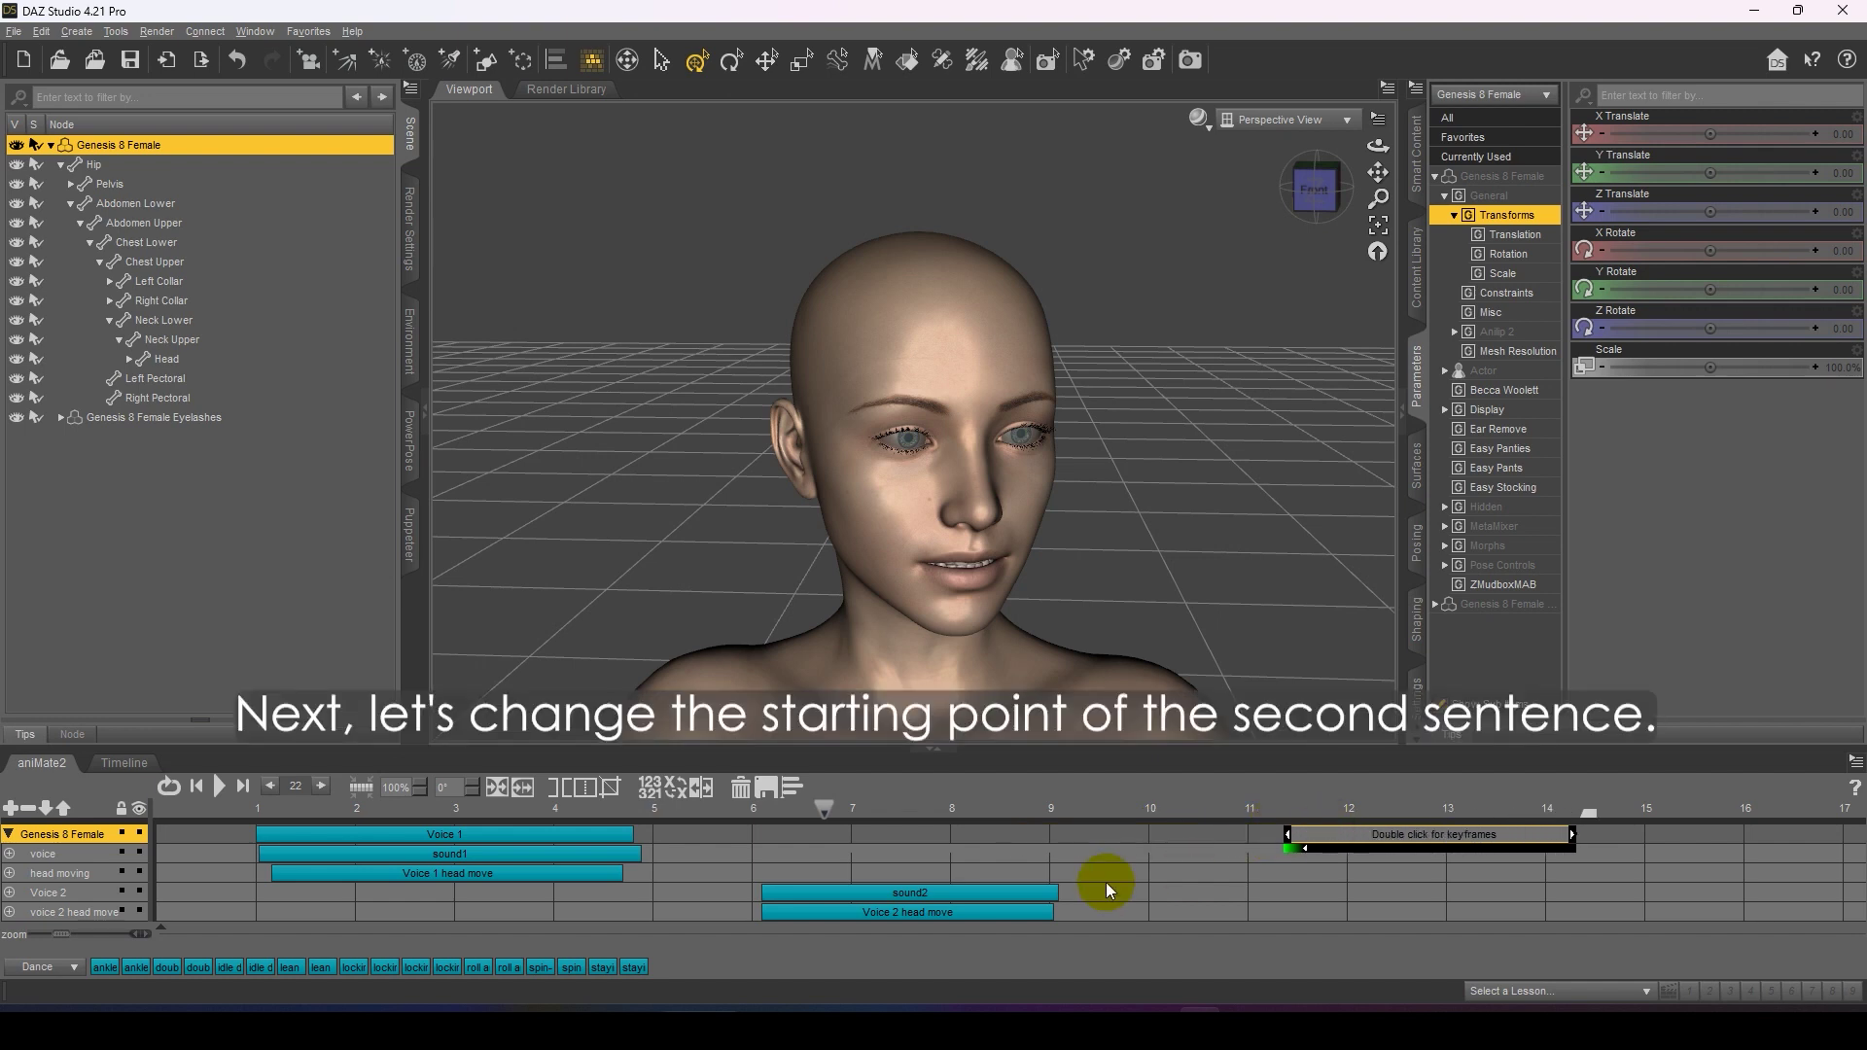
{"action": "left_click_drag", "start_coordinate": [901, 889], "coordinate": [1422, 870]}
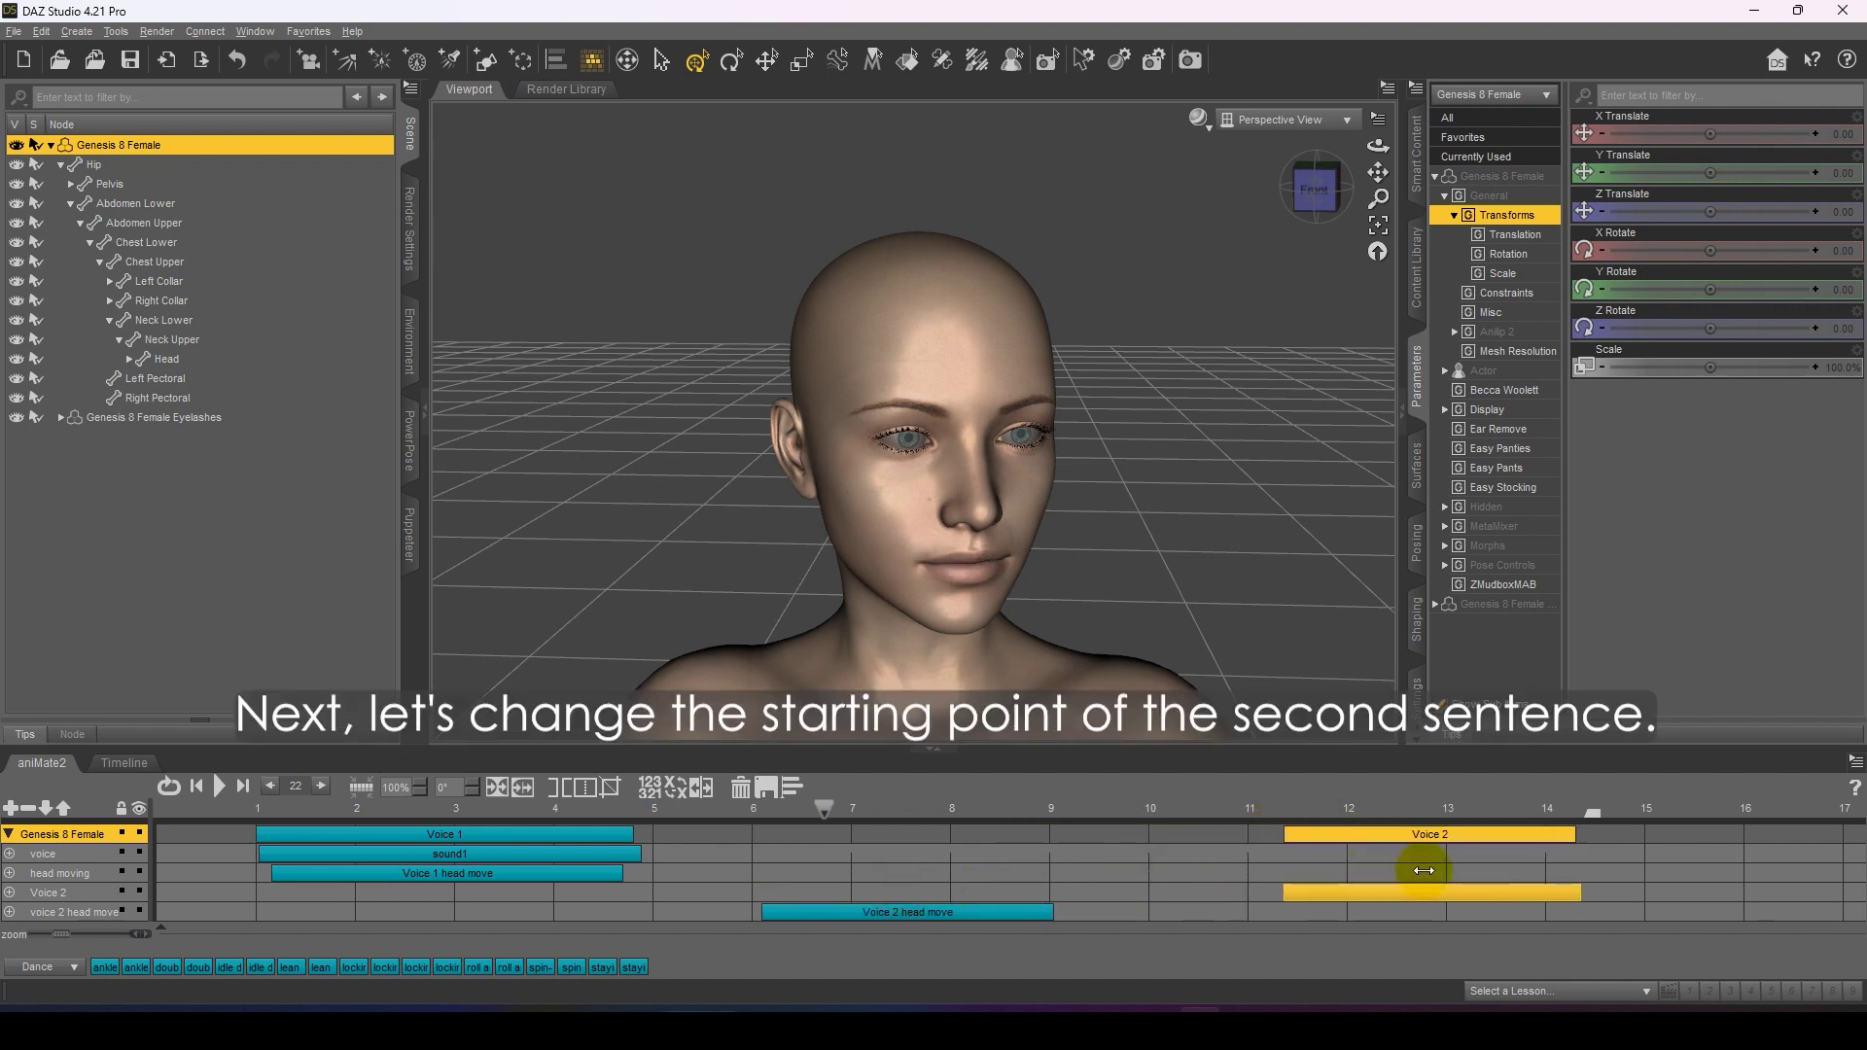
{"action": "left_click_drag", "start_coordinate": [950, 908], "coordinate": [1465, 915]}
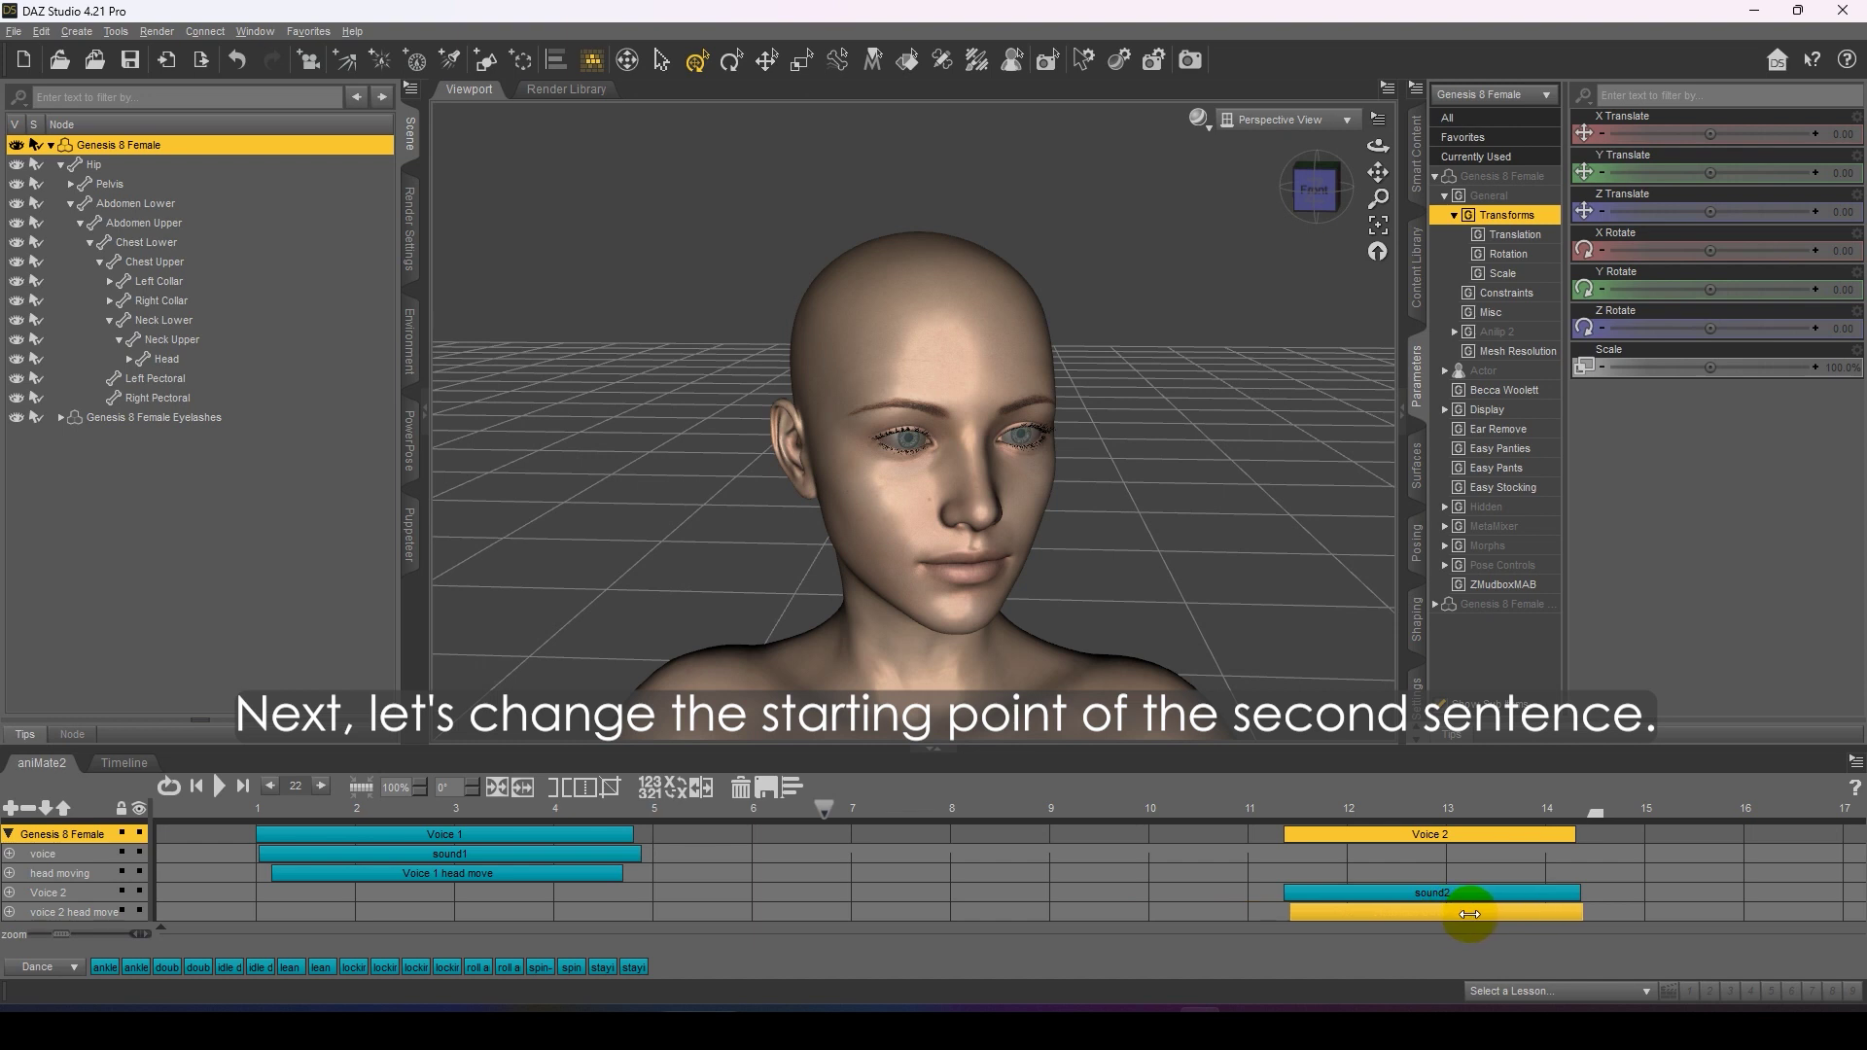
Step: Play back the whole animation from the beginning through the second sentence
{"action": "left_click", "coordinate": [168, 808]}
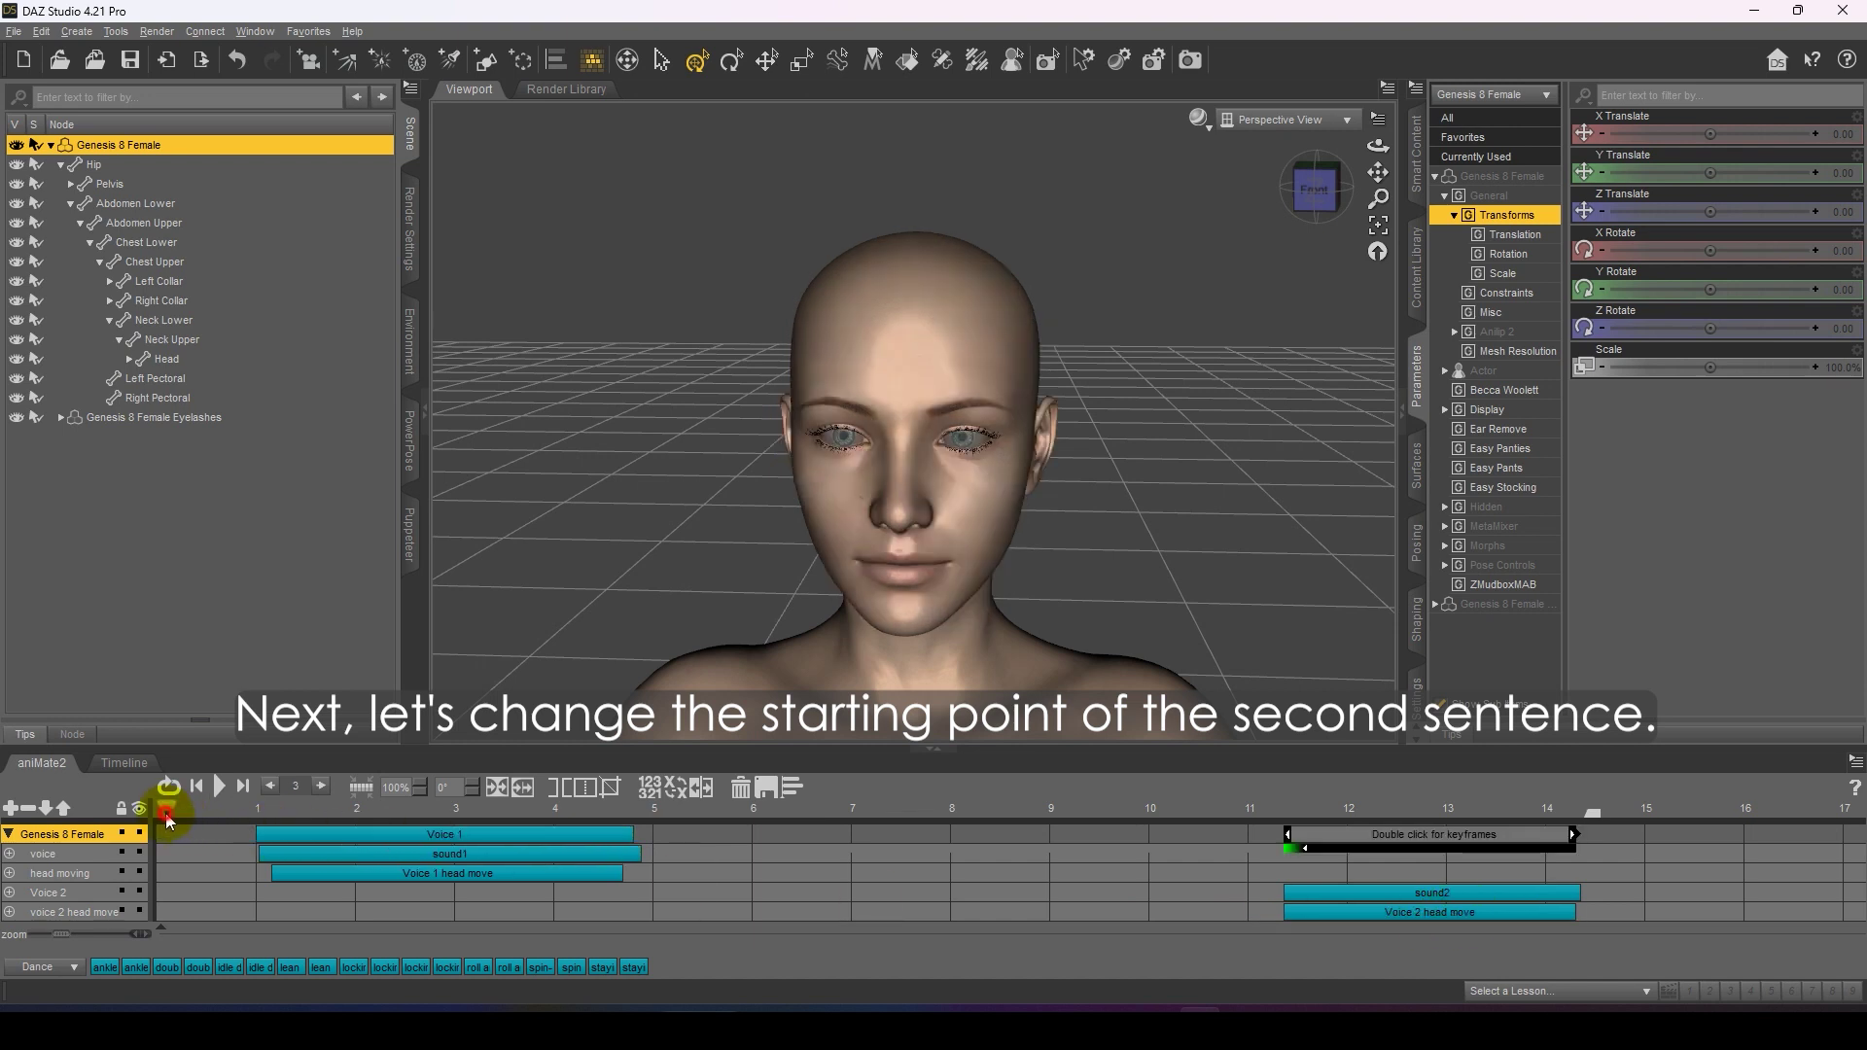
{"action": "left_click", "coordinate": [221, 787]}
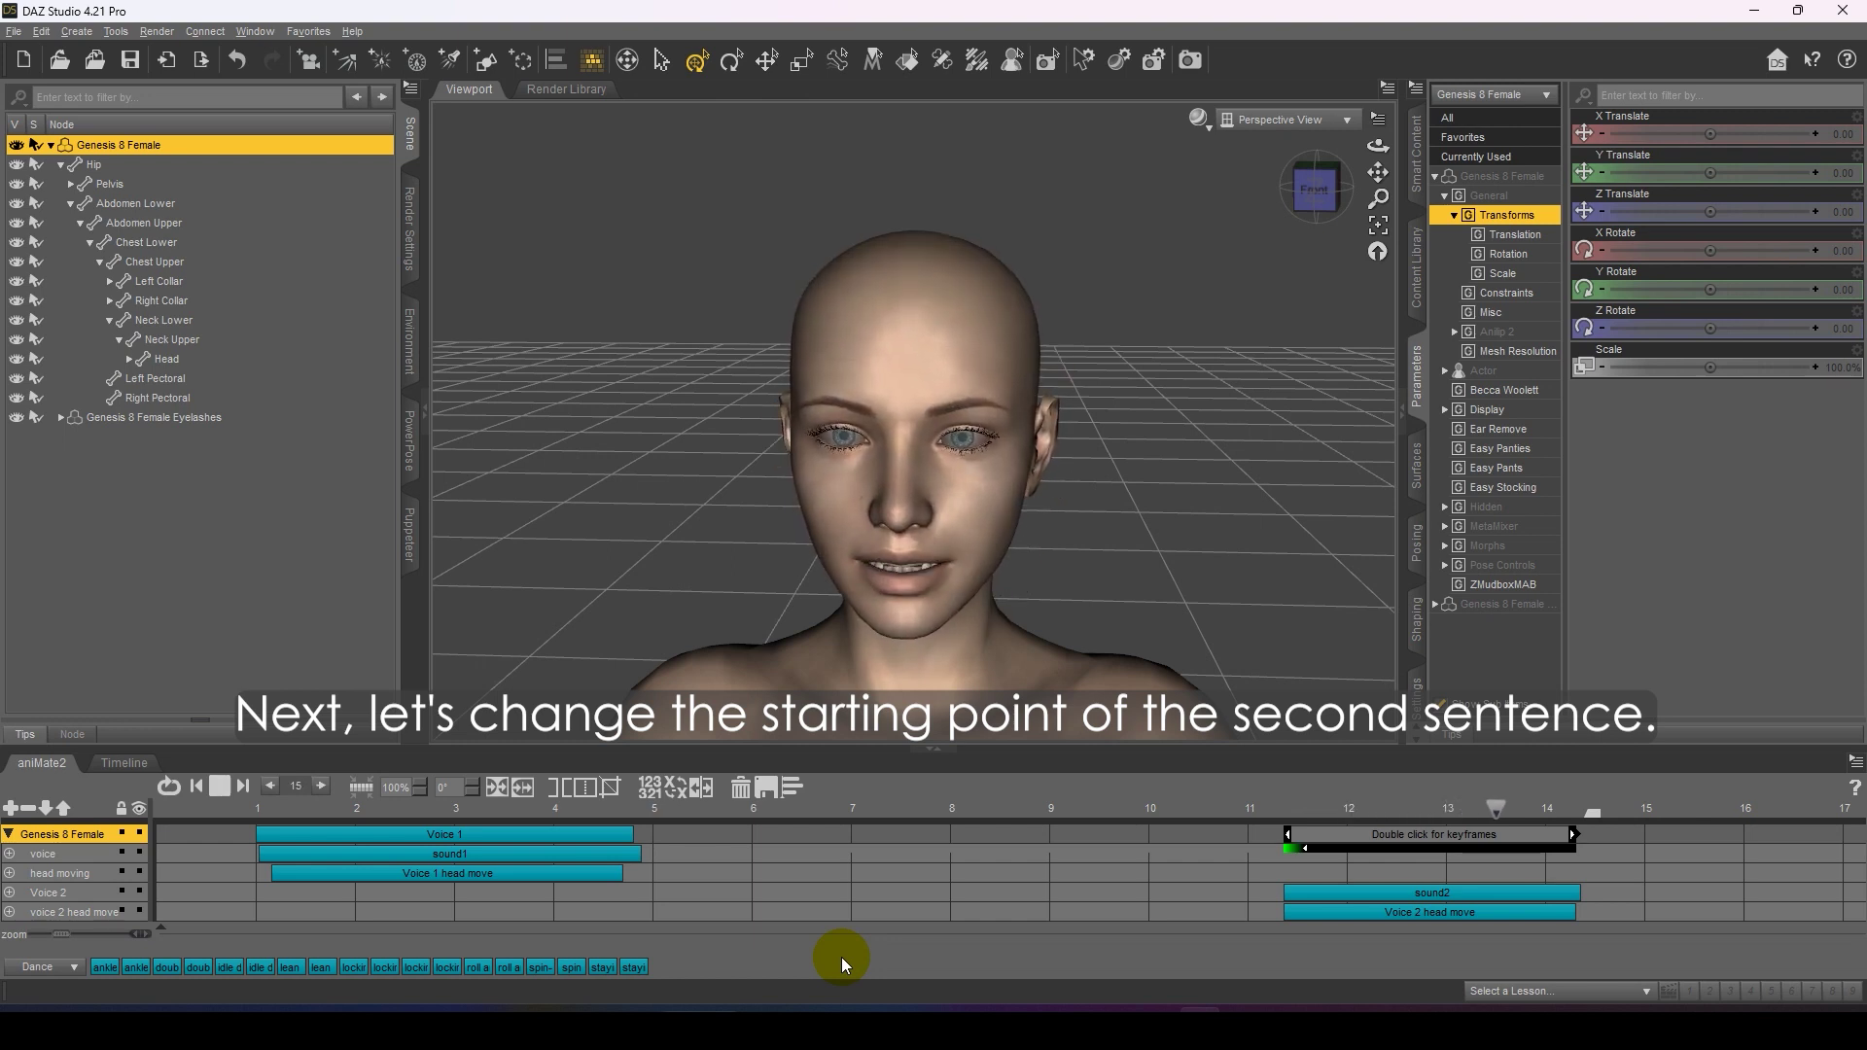
{"action": "left_click", "coordinate": [219, 786]}
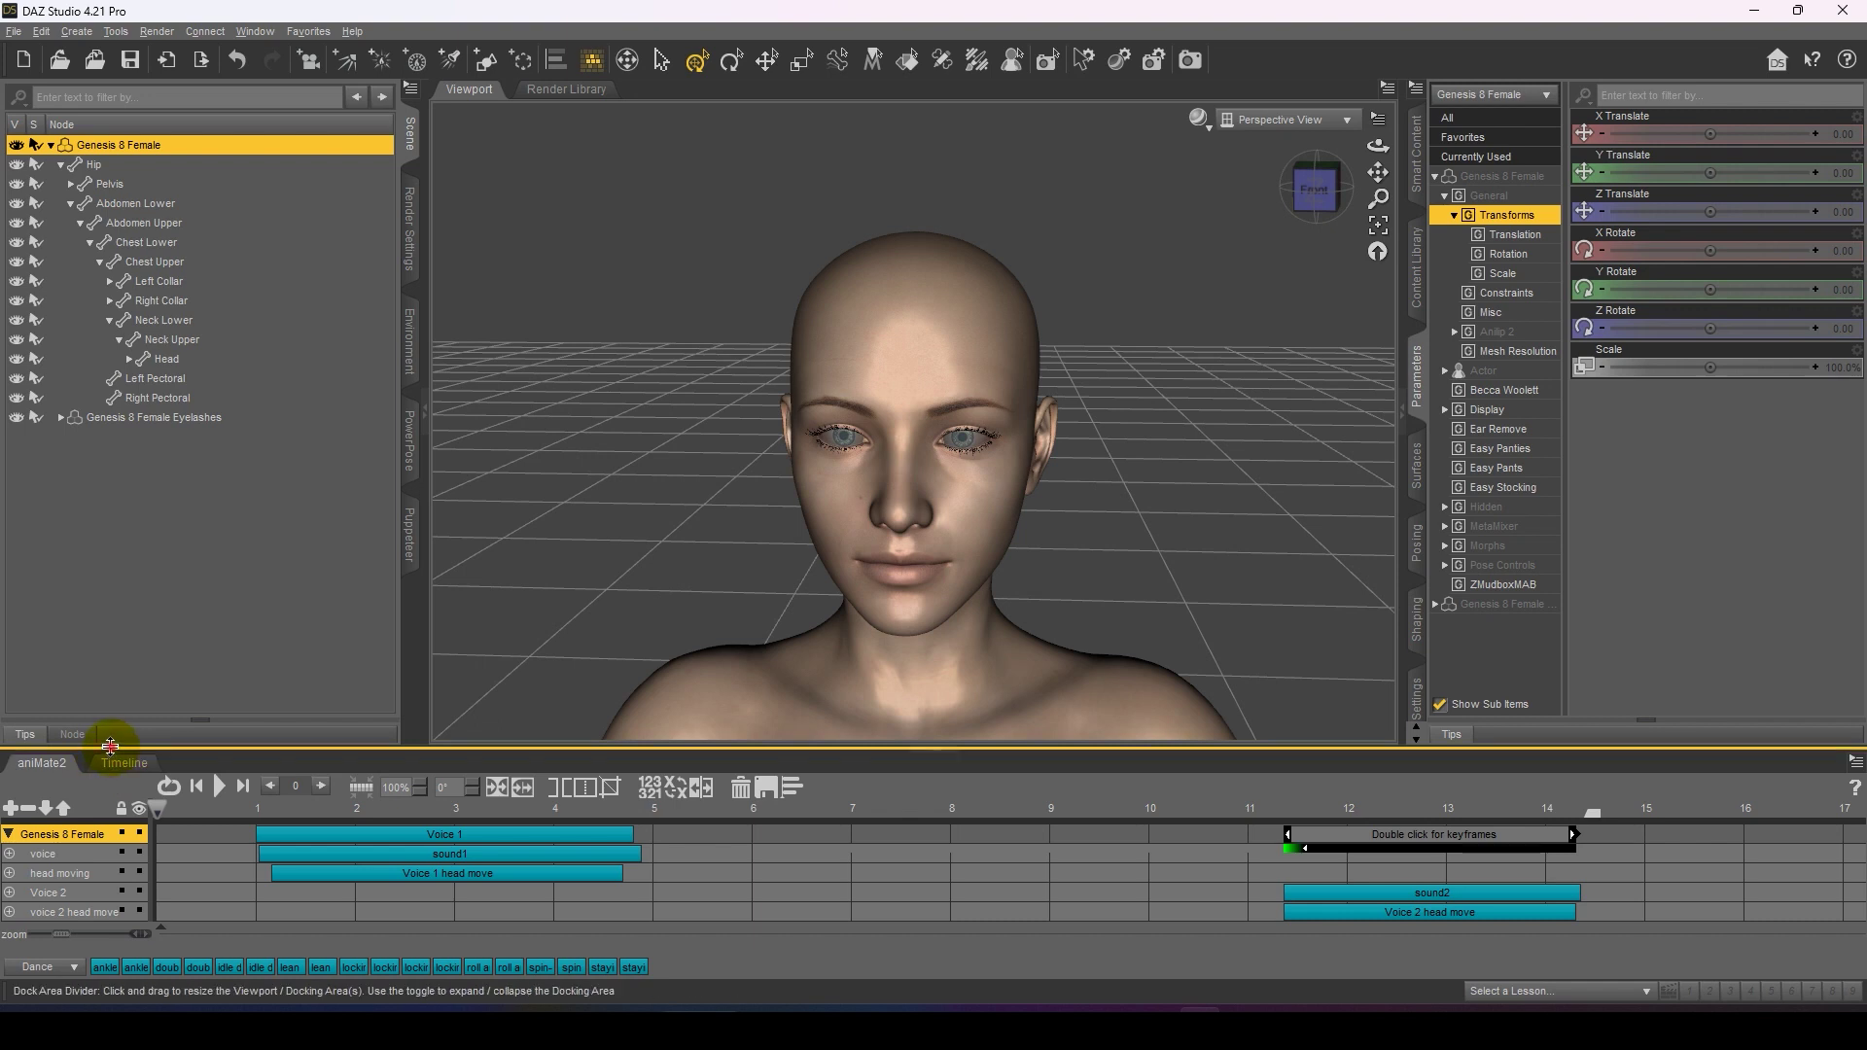
Step: Add a sub-track named animation to the Genesis 8 Female track, excluding the head from its part list
{"action": "left_click_drag", "start_coordinate": [117, 749], "coordinate": [116, 714]}
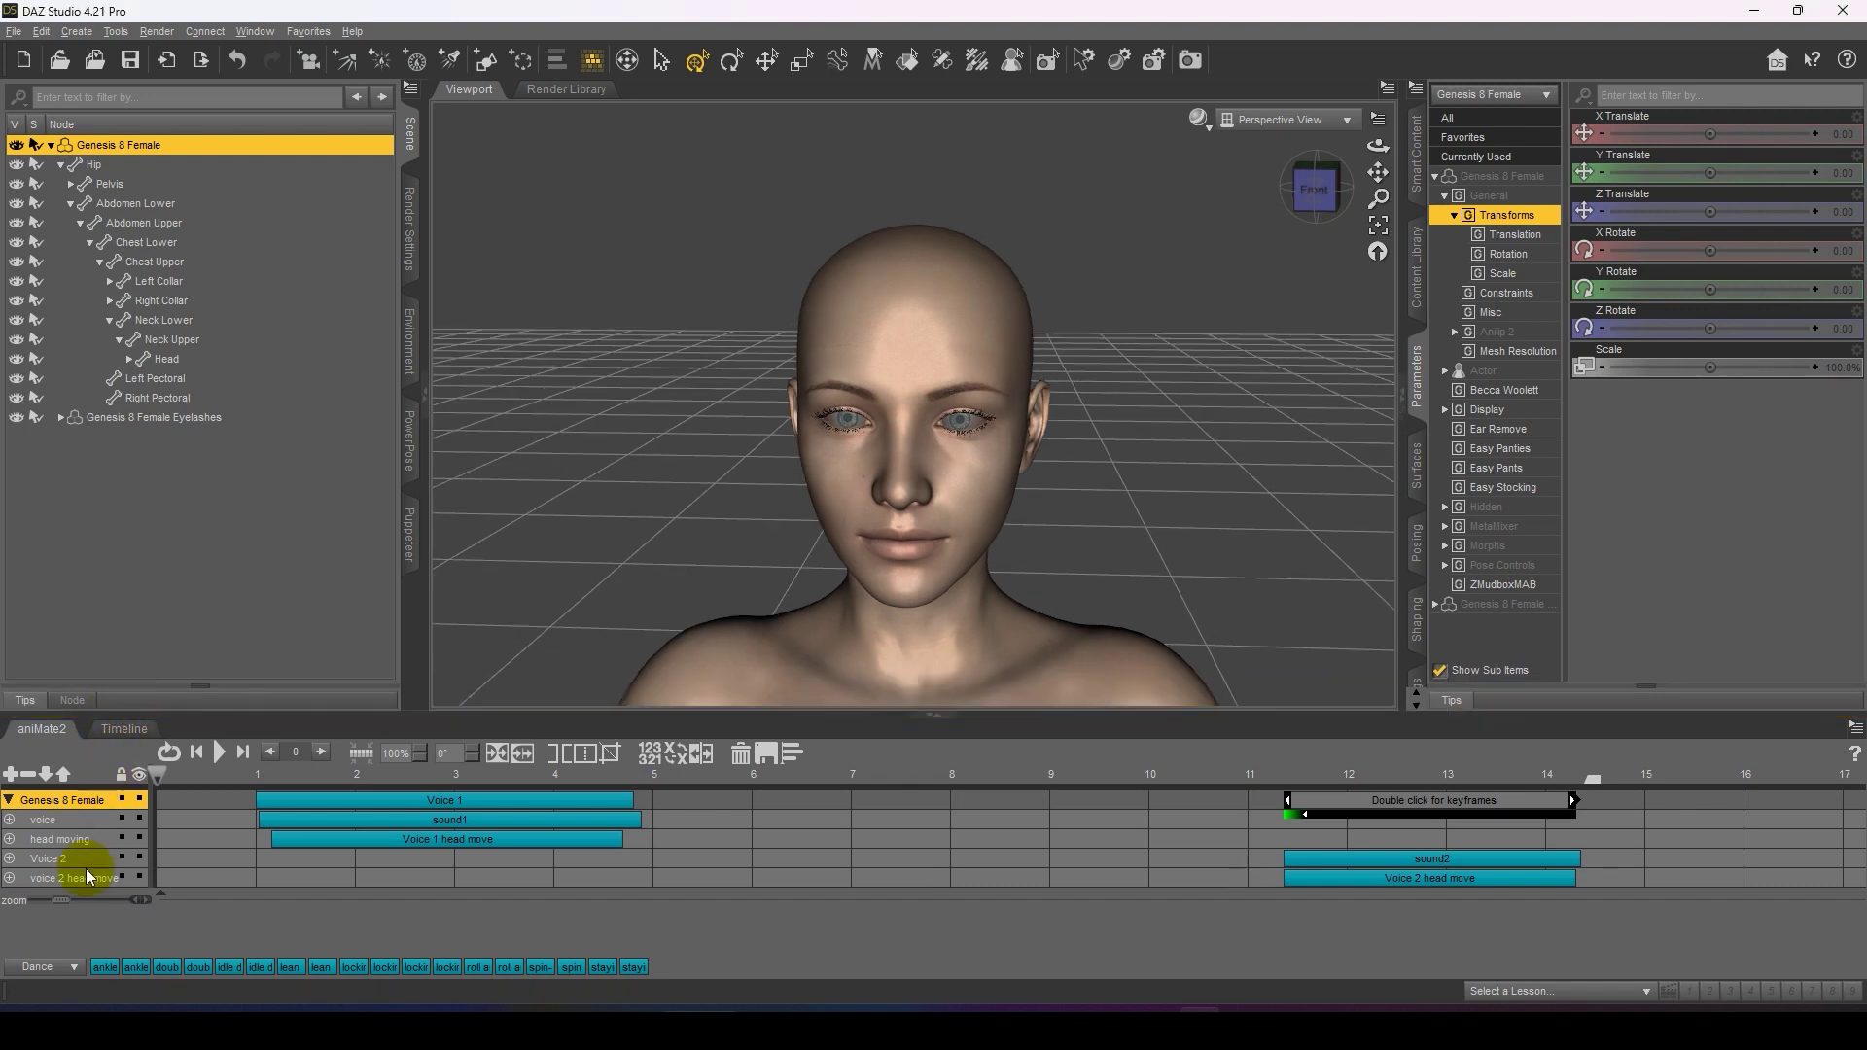
{"action": "left_click", "coordinate": [10, 774]}
{"action": "double_click", "coordinate": [47, 900]}
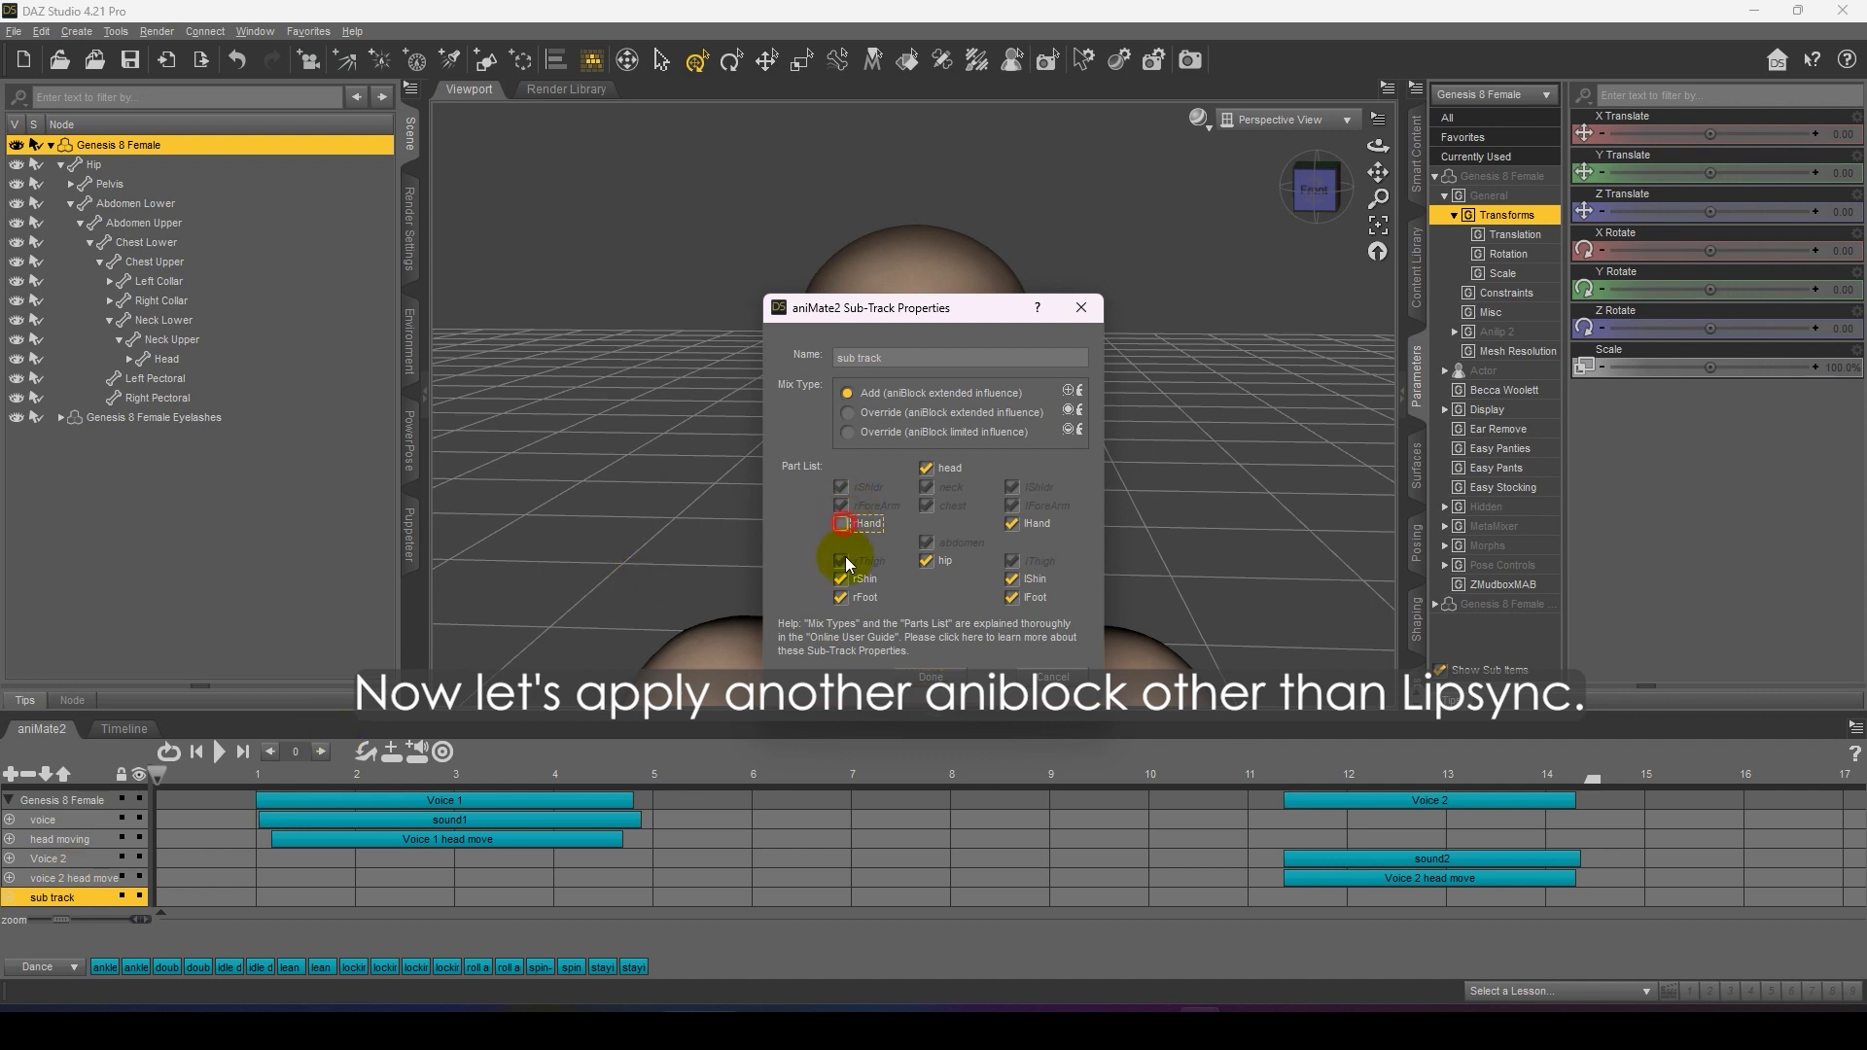
{"action": "left_click", "coordinate": [840, 524]}
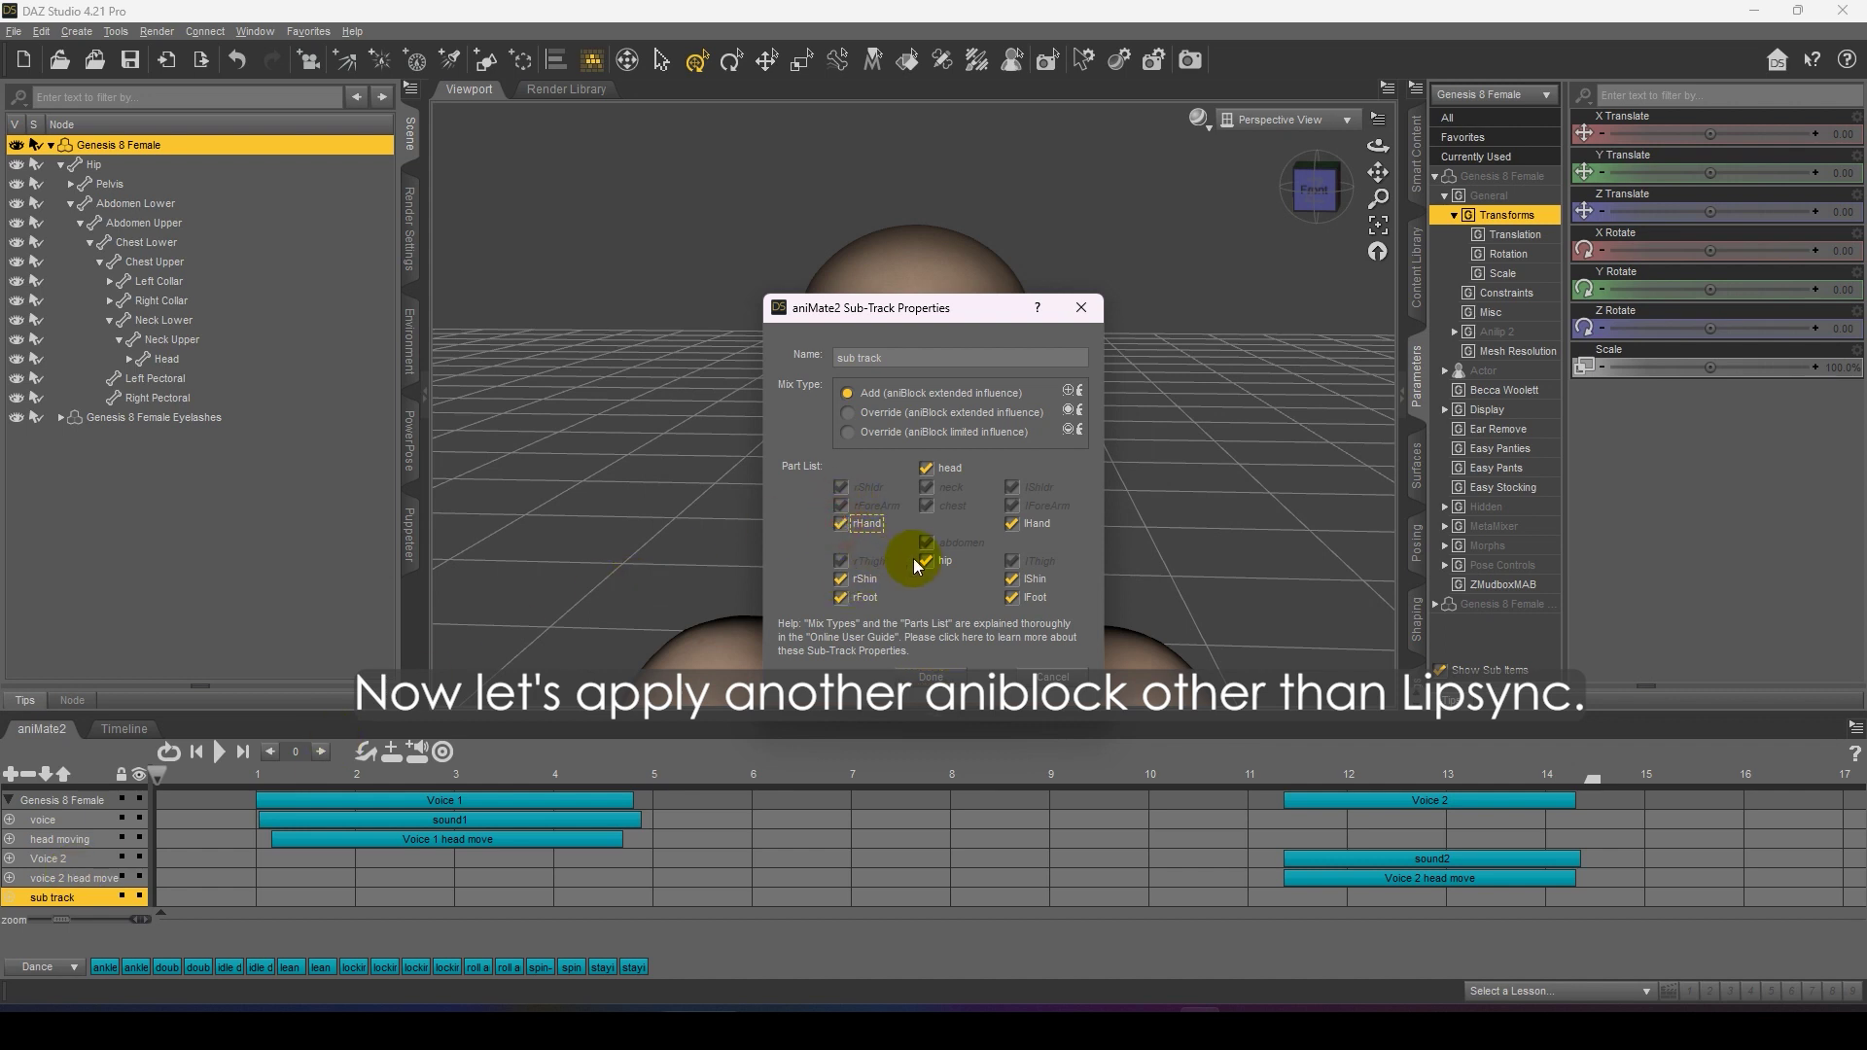
{"action": "left_click_drag", "start_coordinate": [887, 358], "coordinate": [735, 352]}
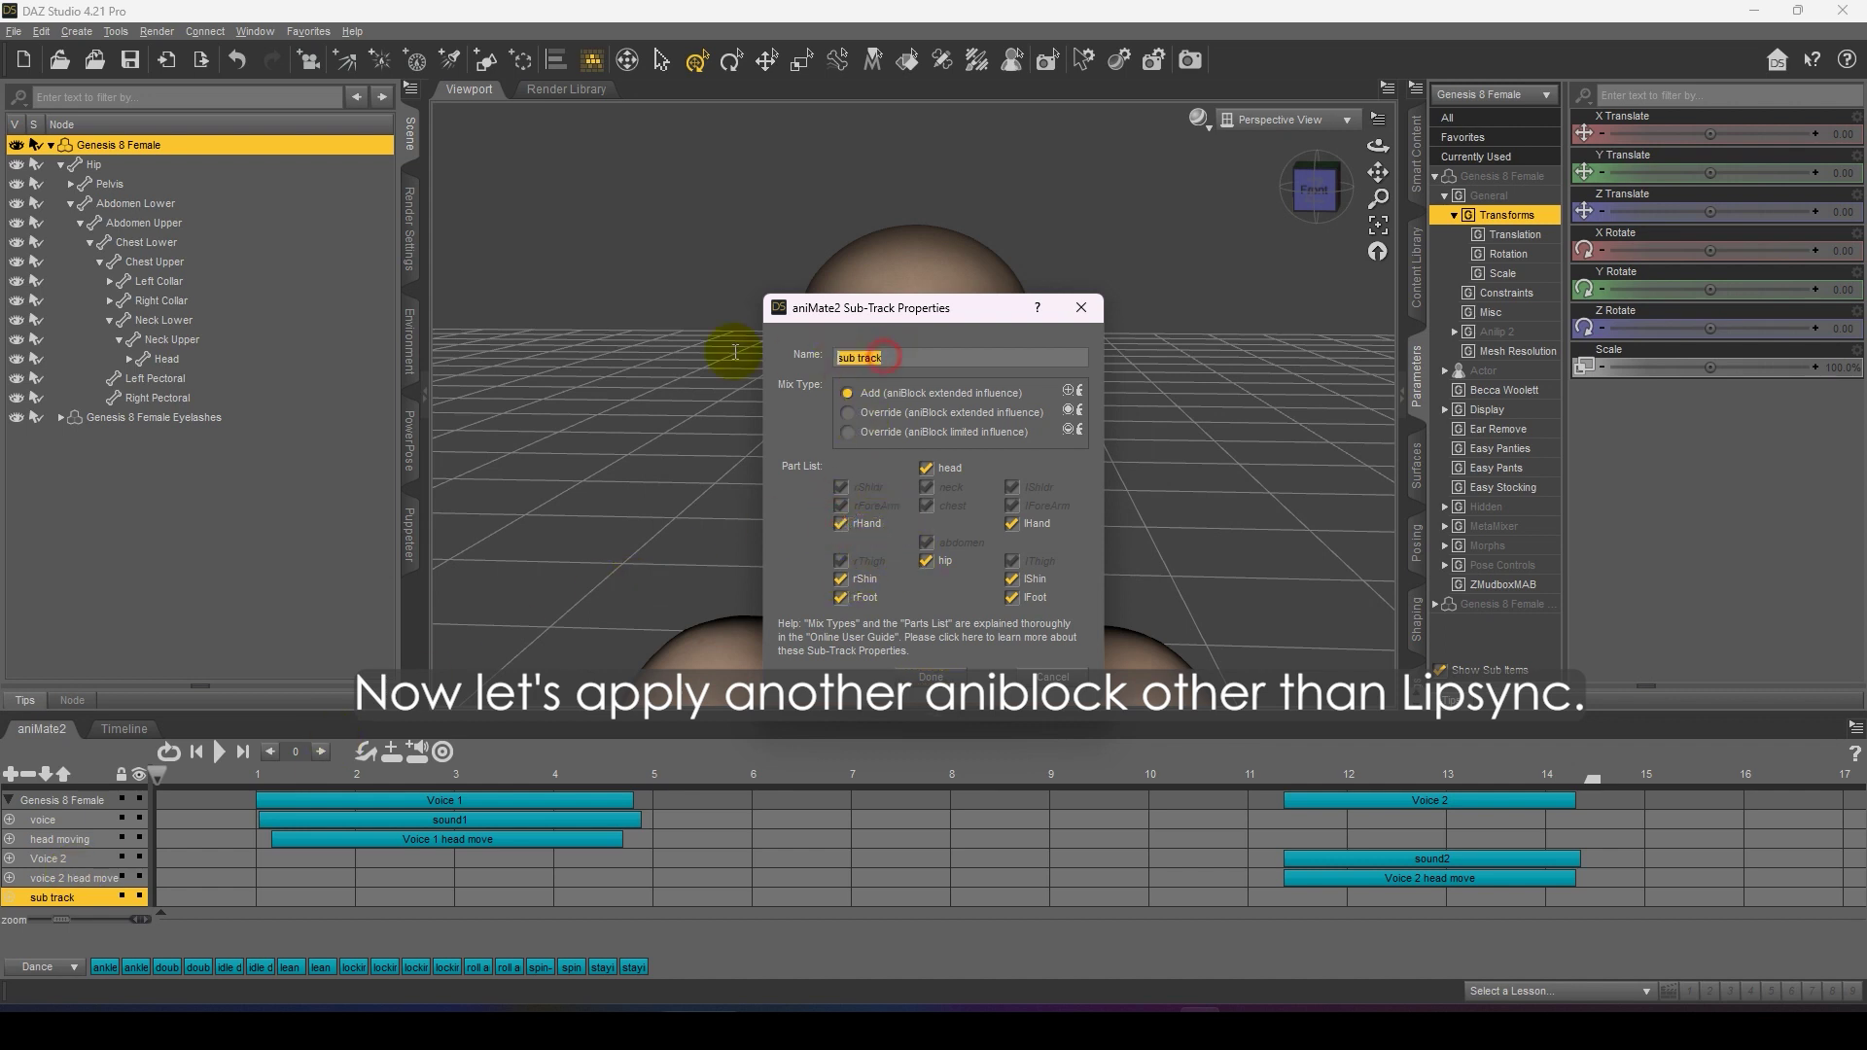
{"action": "type", "text": "anima"}
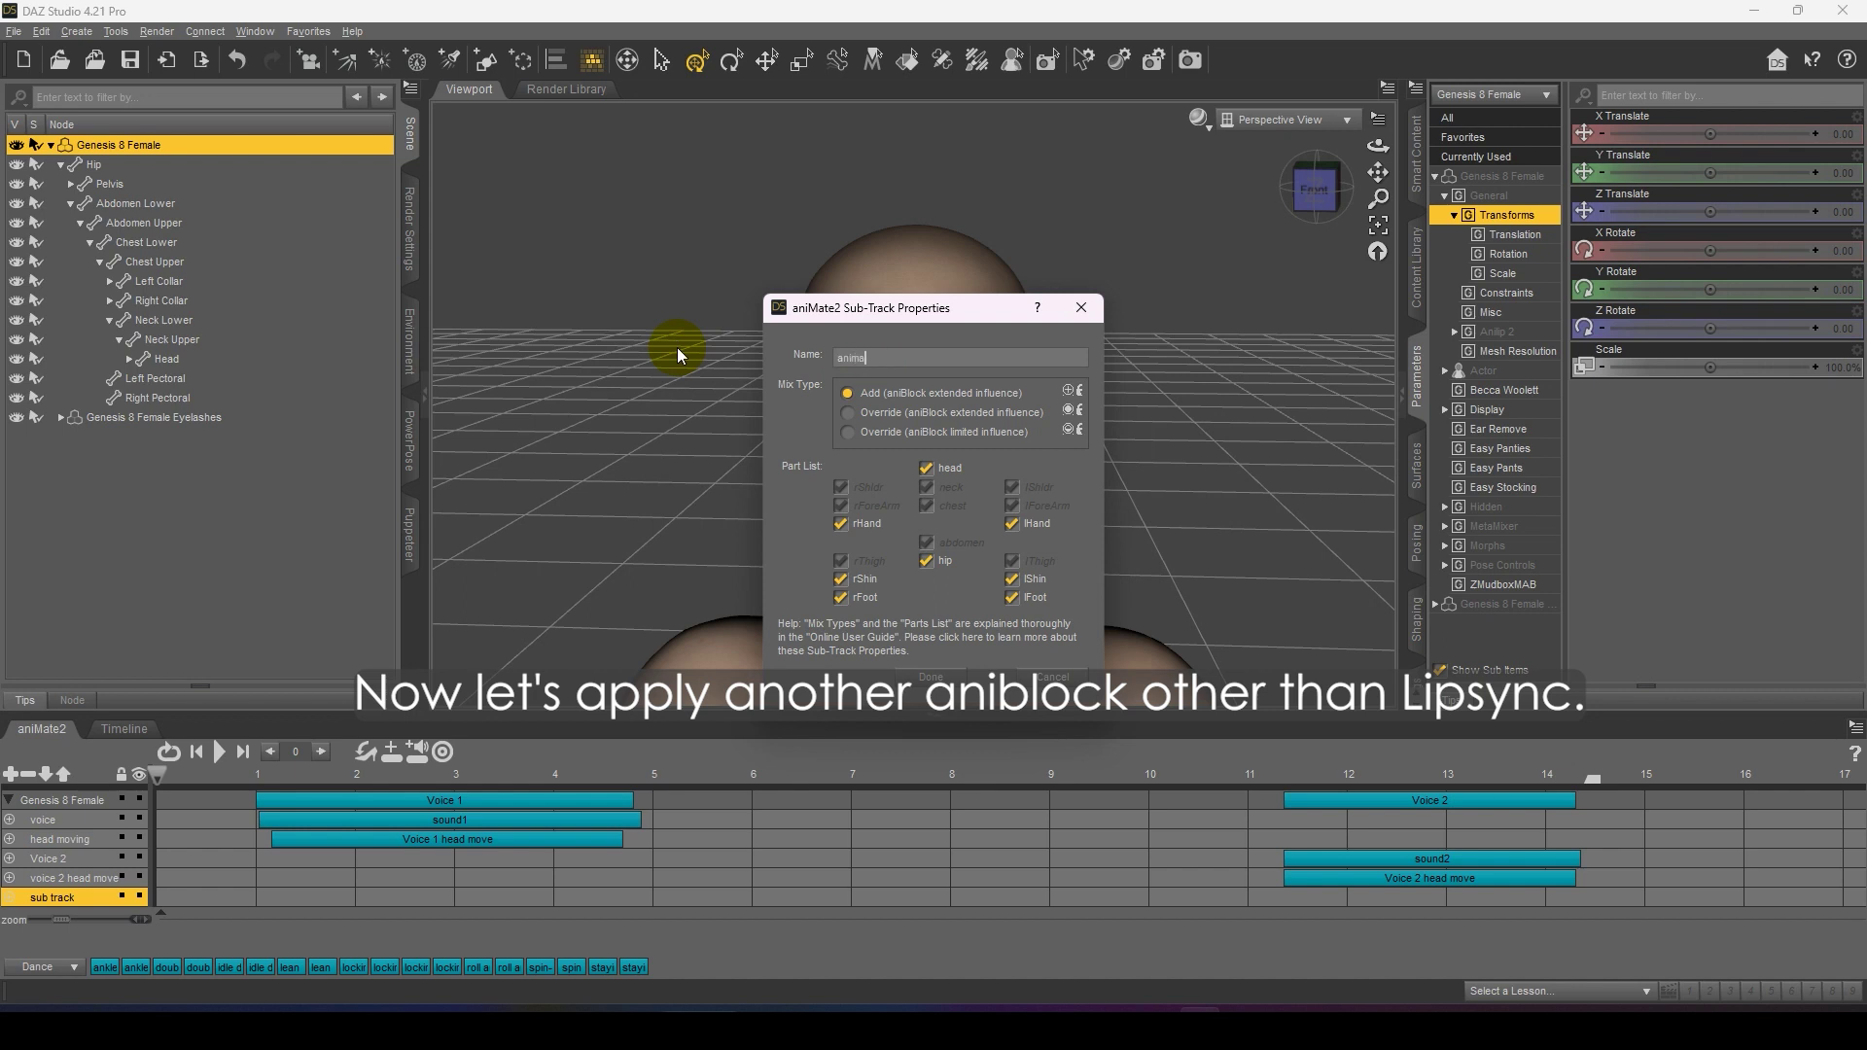
{"action": "type", "text": "tion"}
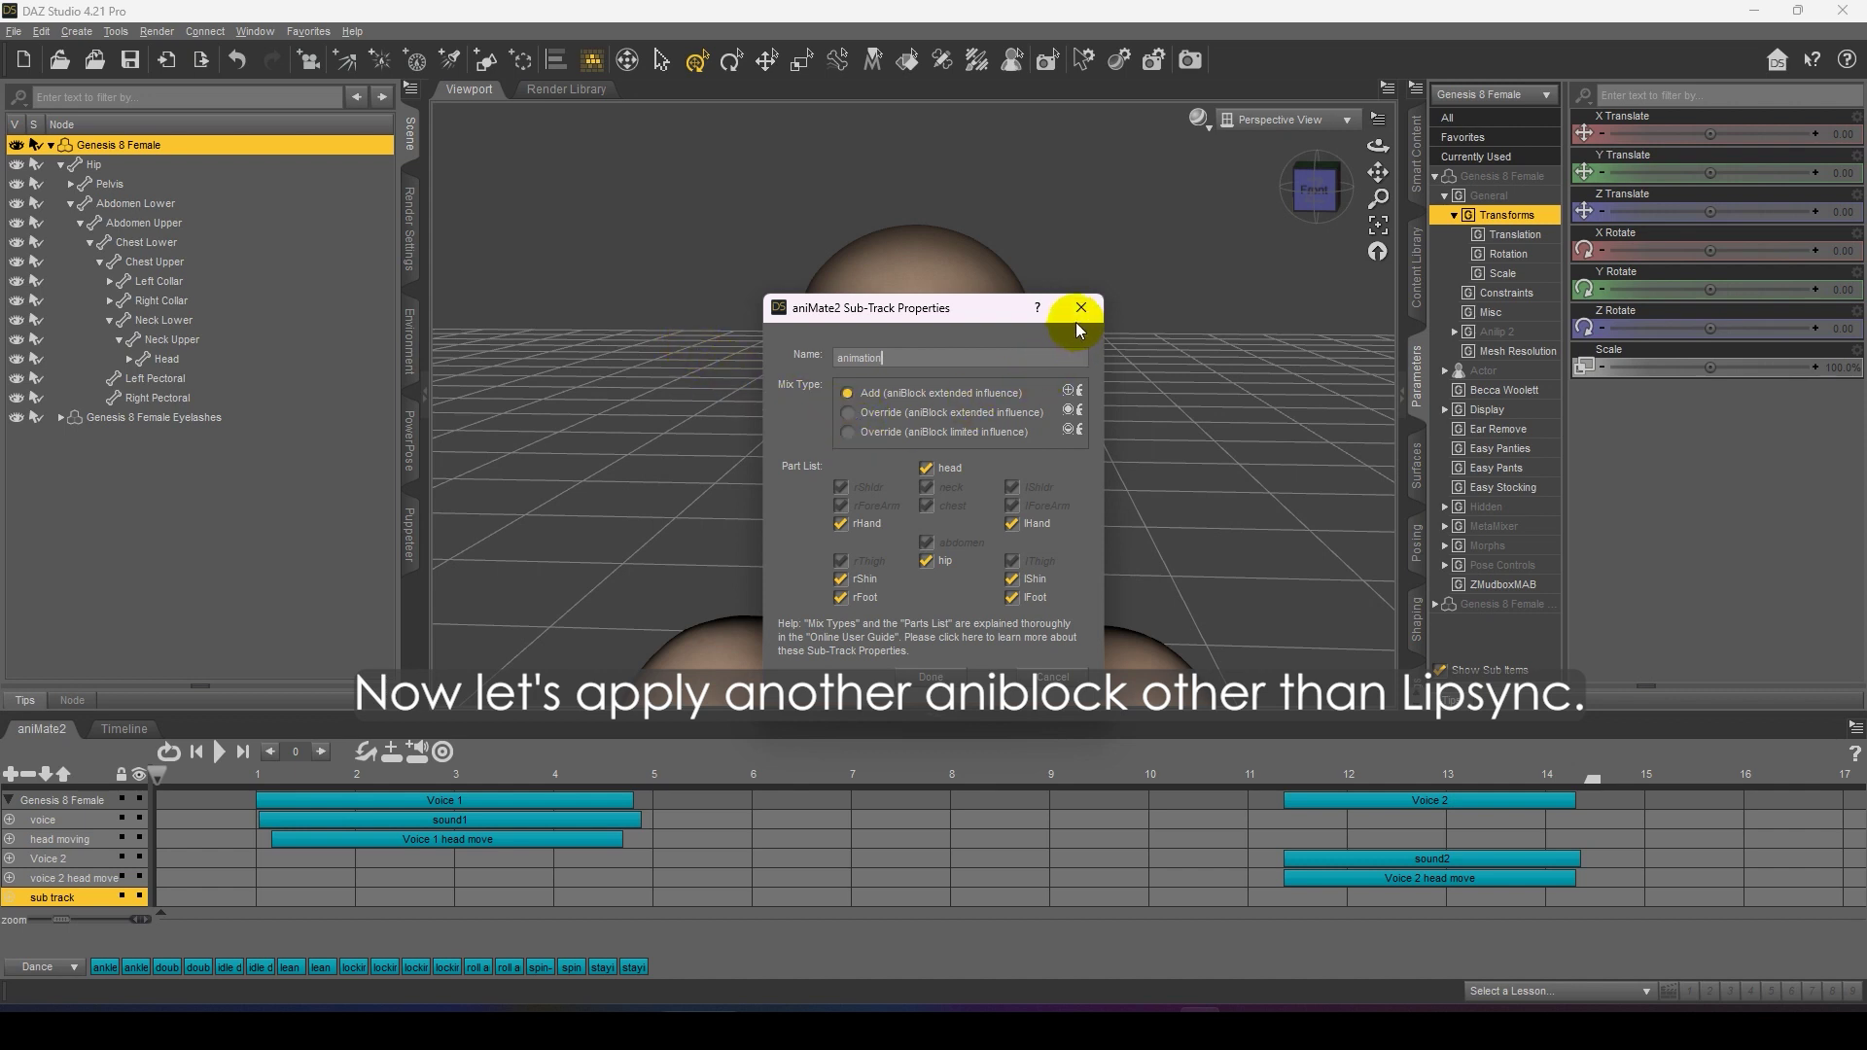
{"action": "left_click", "coordinate": [938, 468]}
{"action": "left_click", "coordinate": [948, 670]}
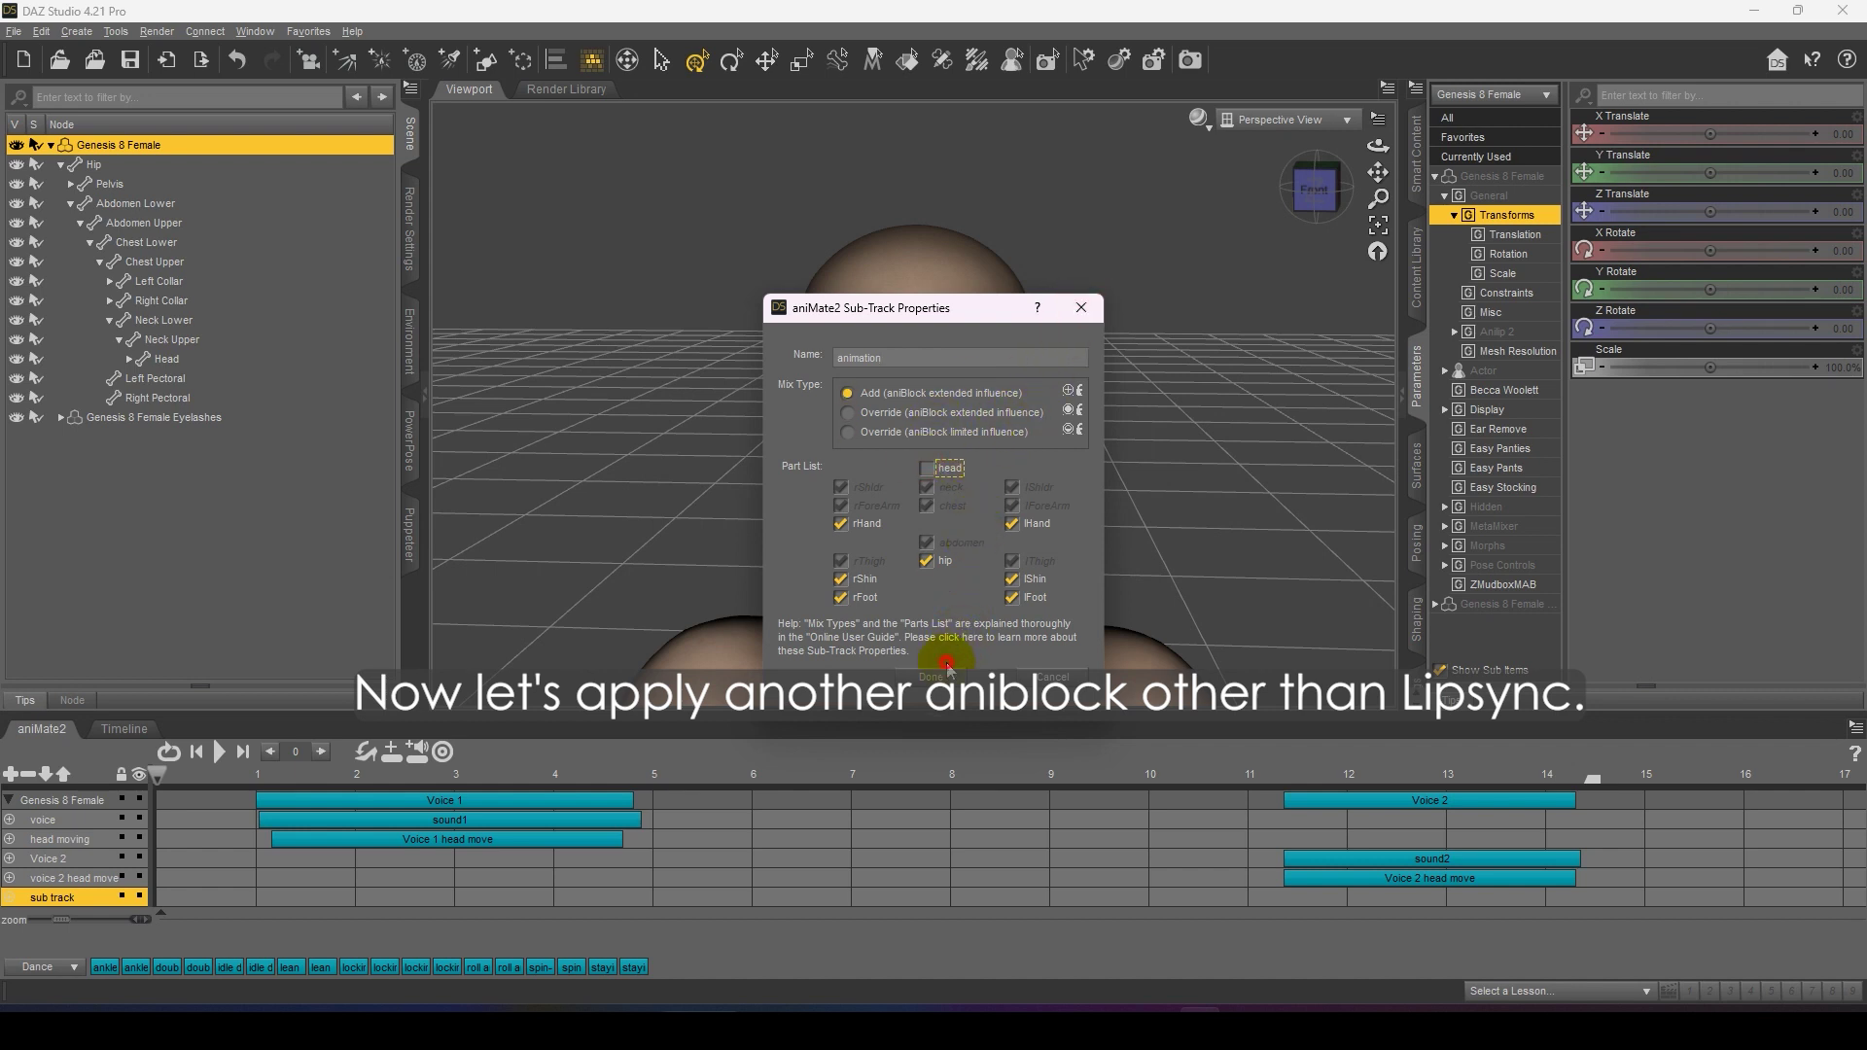
Step: Dress the Genesis 8 Female figure in Basic Wear 02 from the Genesis 8 Starter Essentials wardrobe
{"action": "left_click", "coordinate": [1467, 465]}
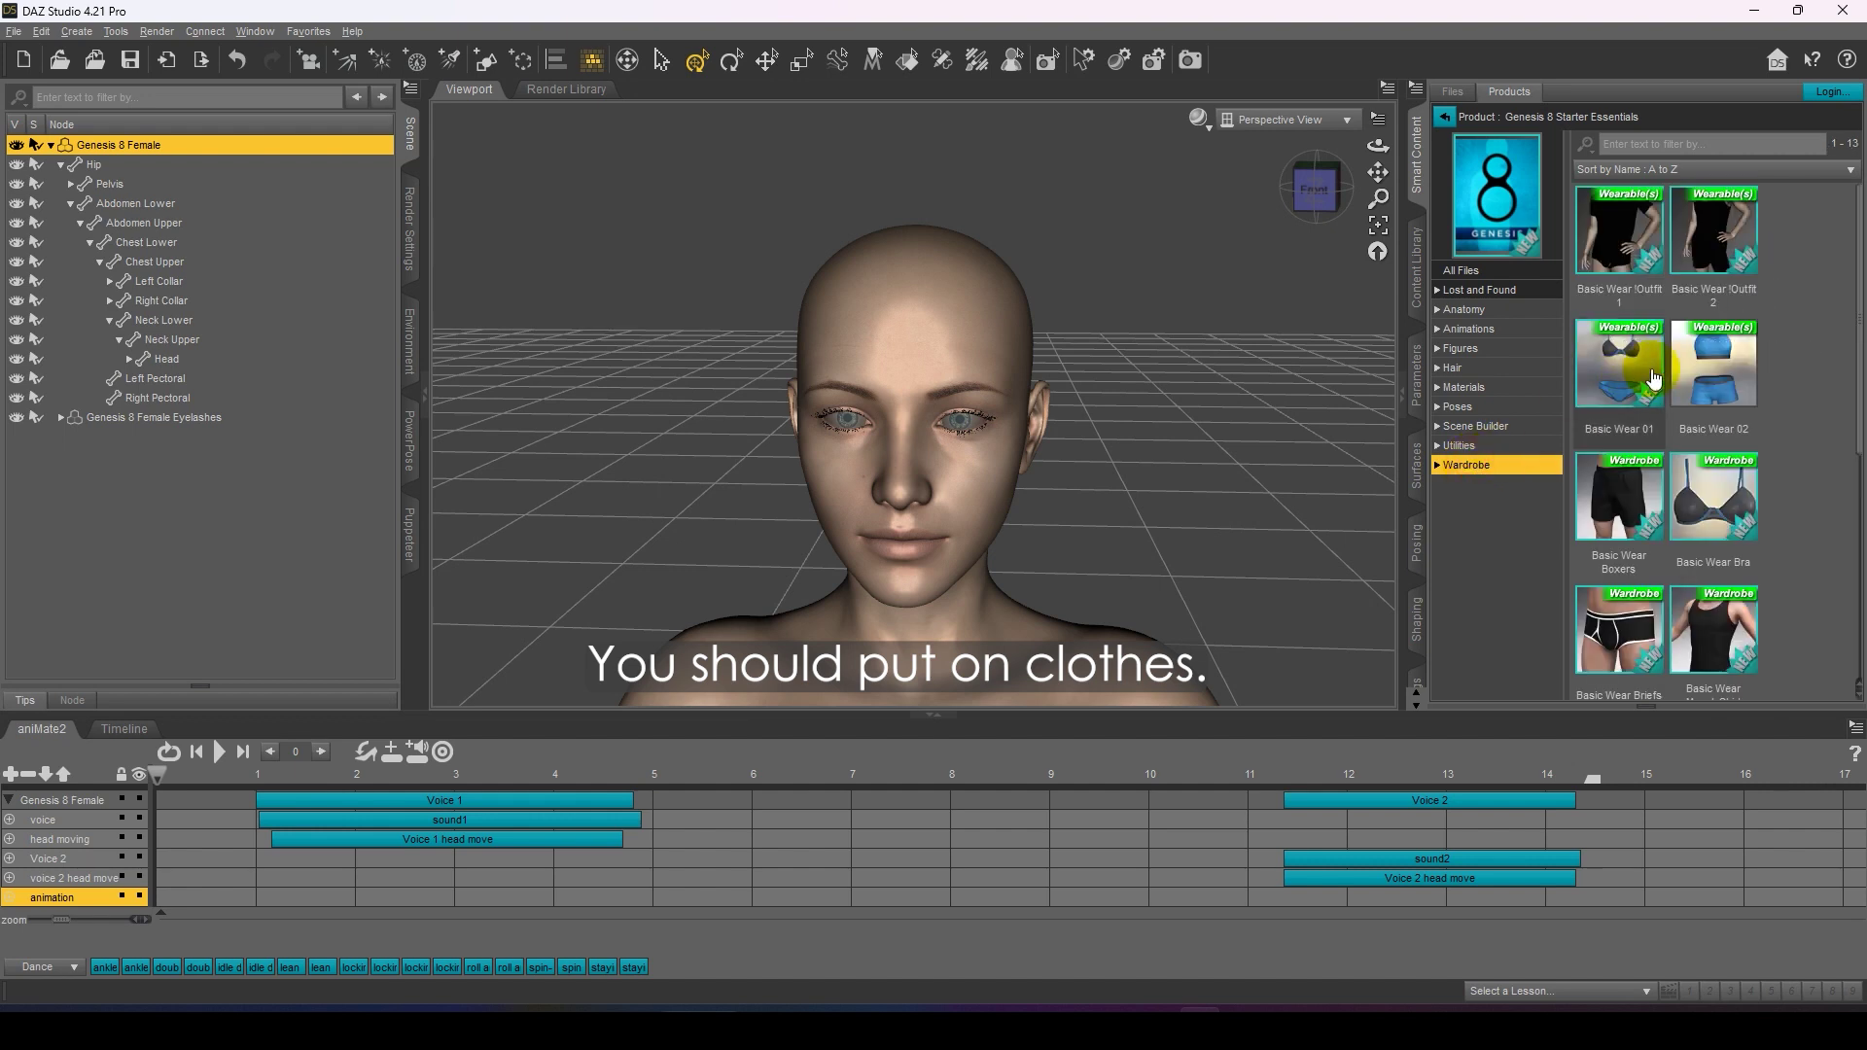
{"action": "double_click", "coordinate": [1736, 383]}
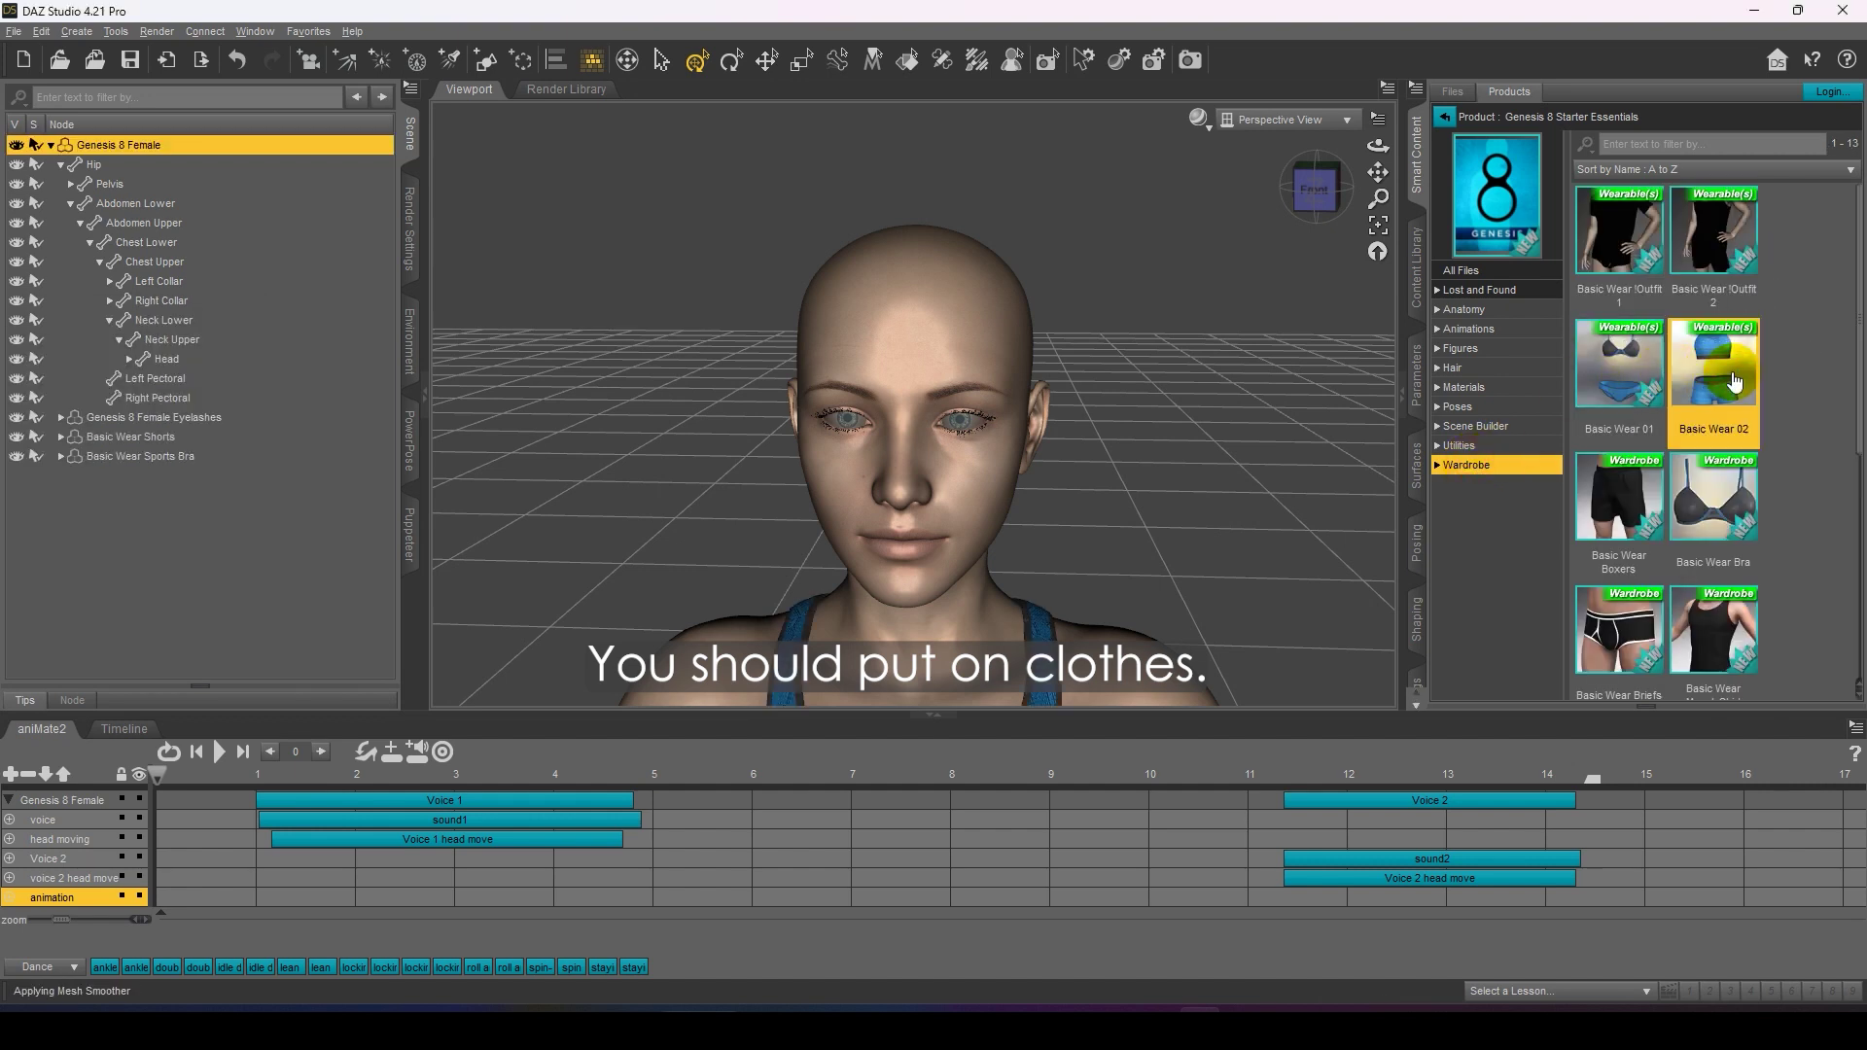
{"action": "left_click", "coordinate": [1378, 251]}
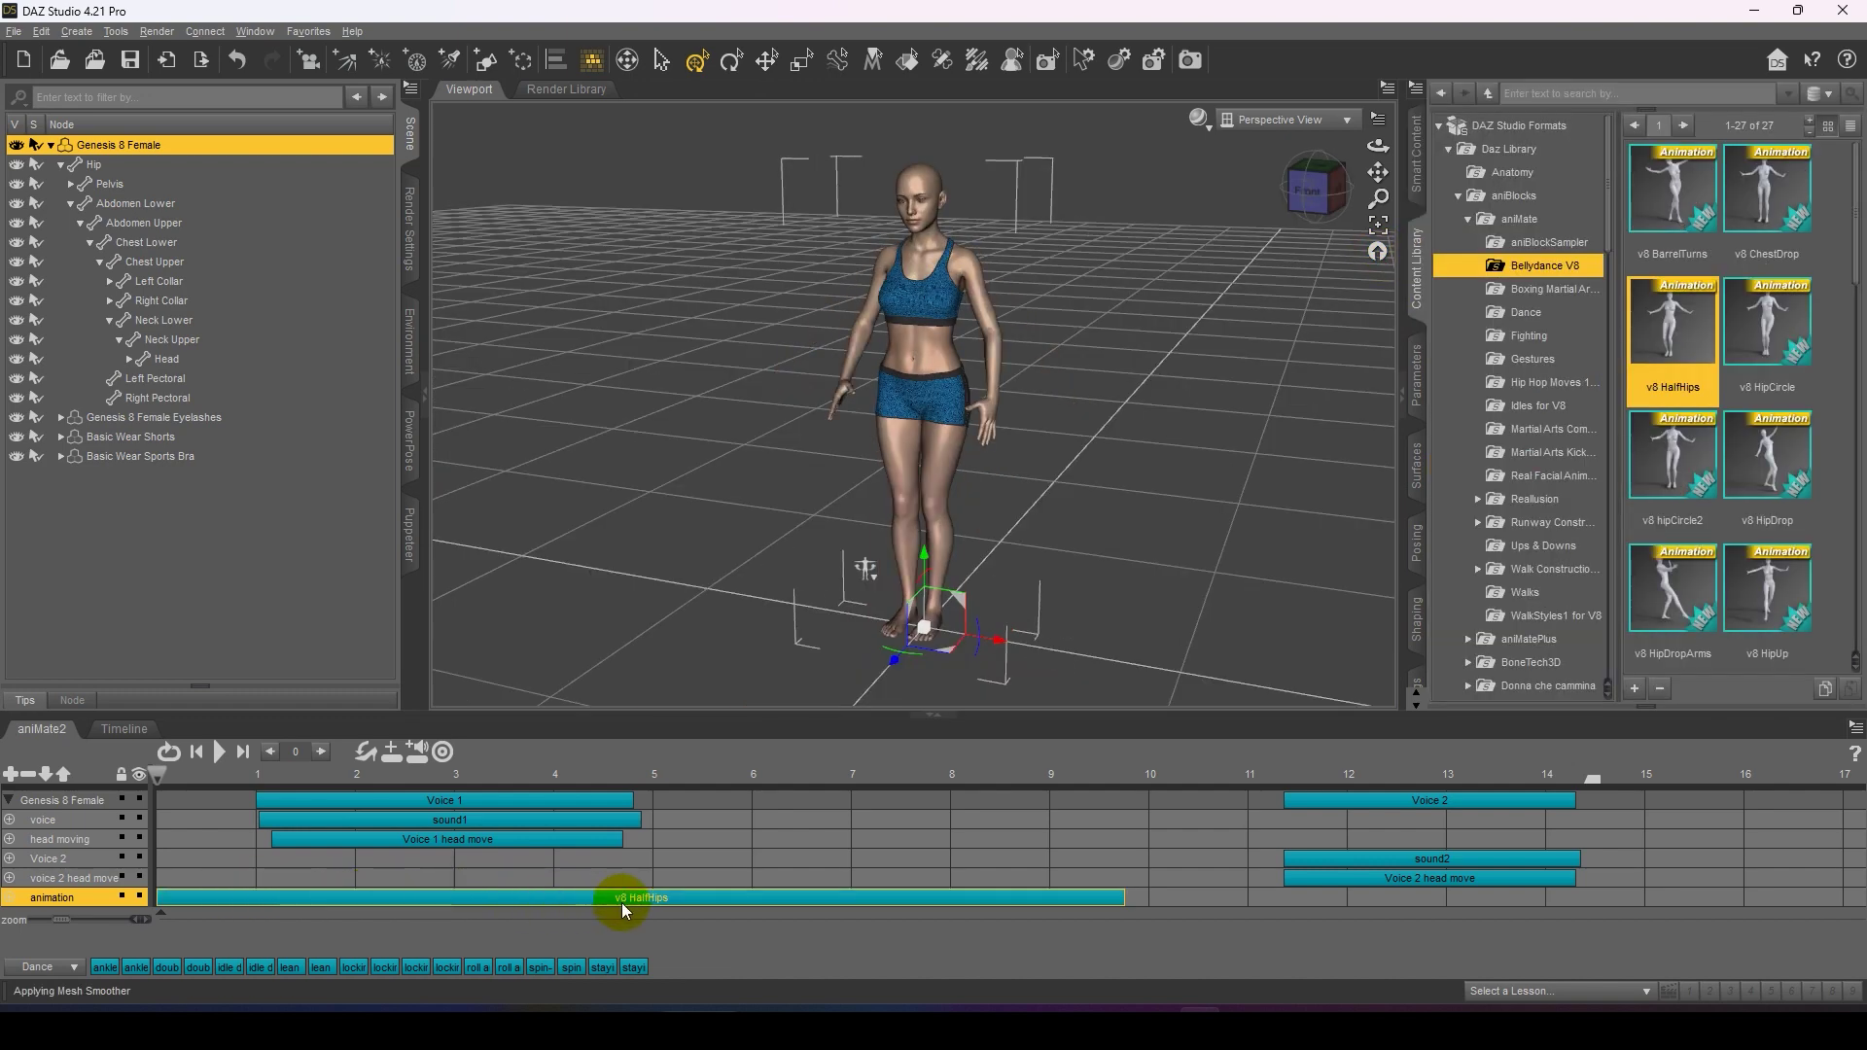
Step: Extend the v8 HalfHips block on the animation track to about 14.4 seconds, with the playhead back at the start
{"action": "left_click", "coordinate": [1063, 775]}
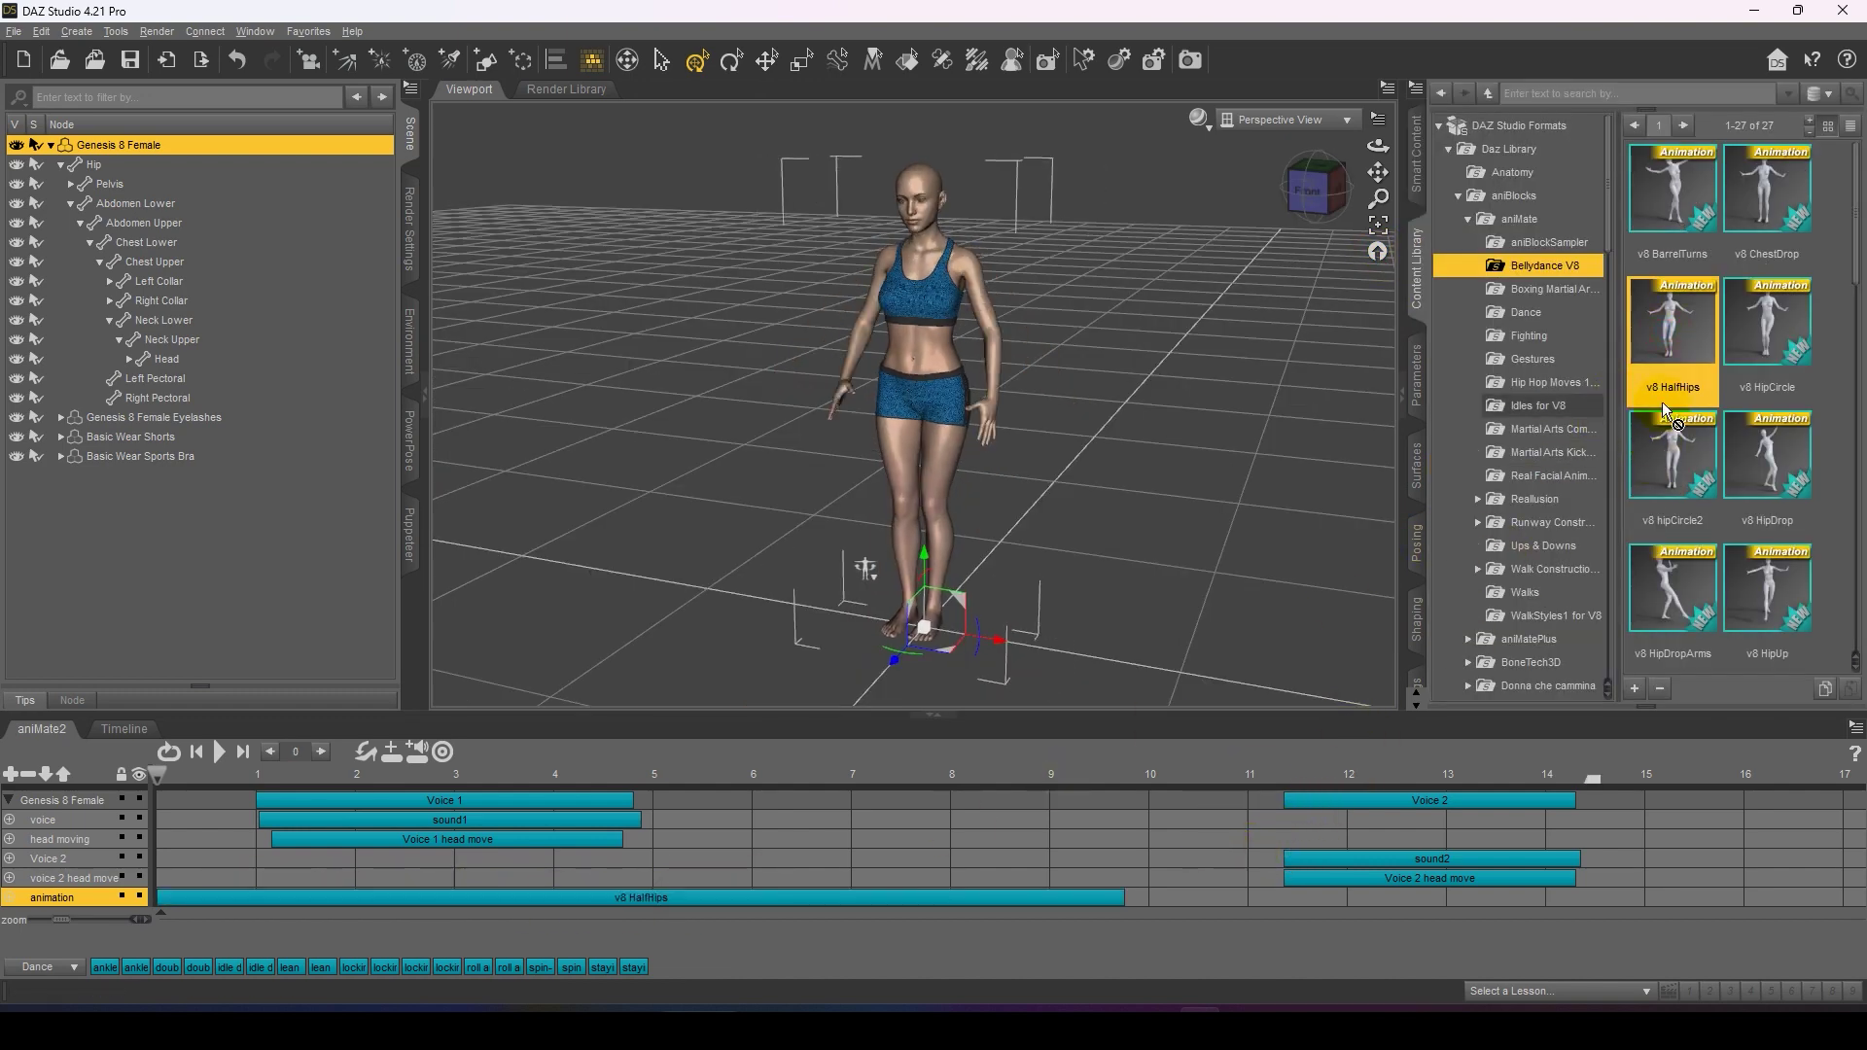
{"action": "left_click", "coordinate": [1060, 899]}
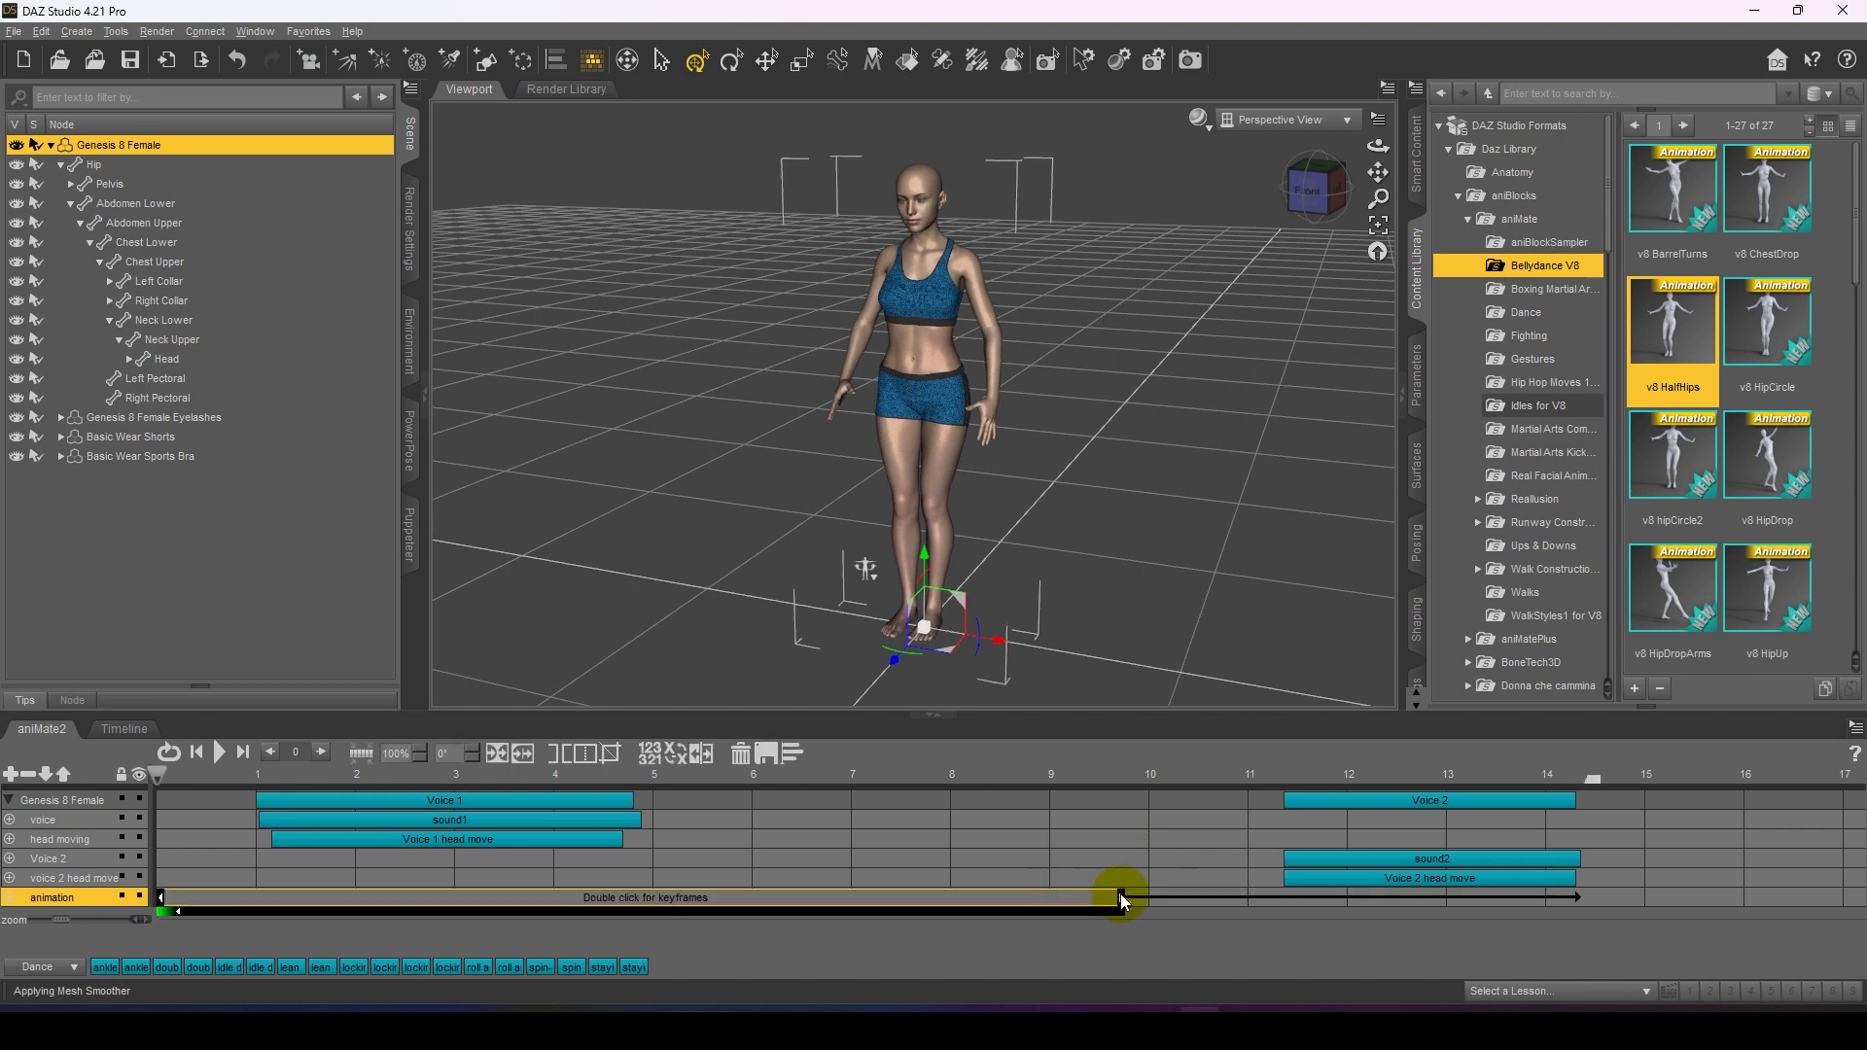
{"action": "left_click_drag", "start_coordinate": [1121, 899], "coordinate": [1582, 913]}
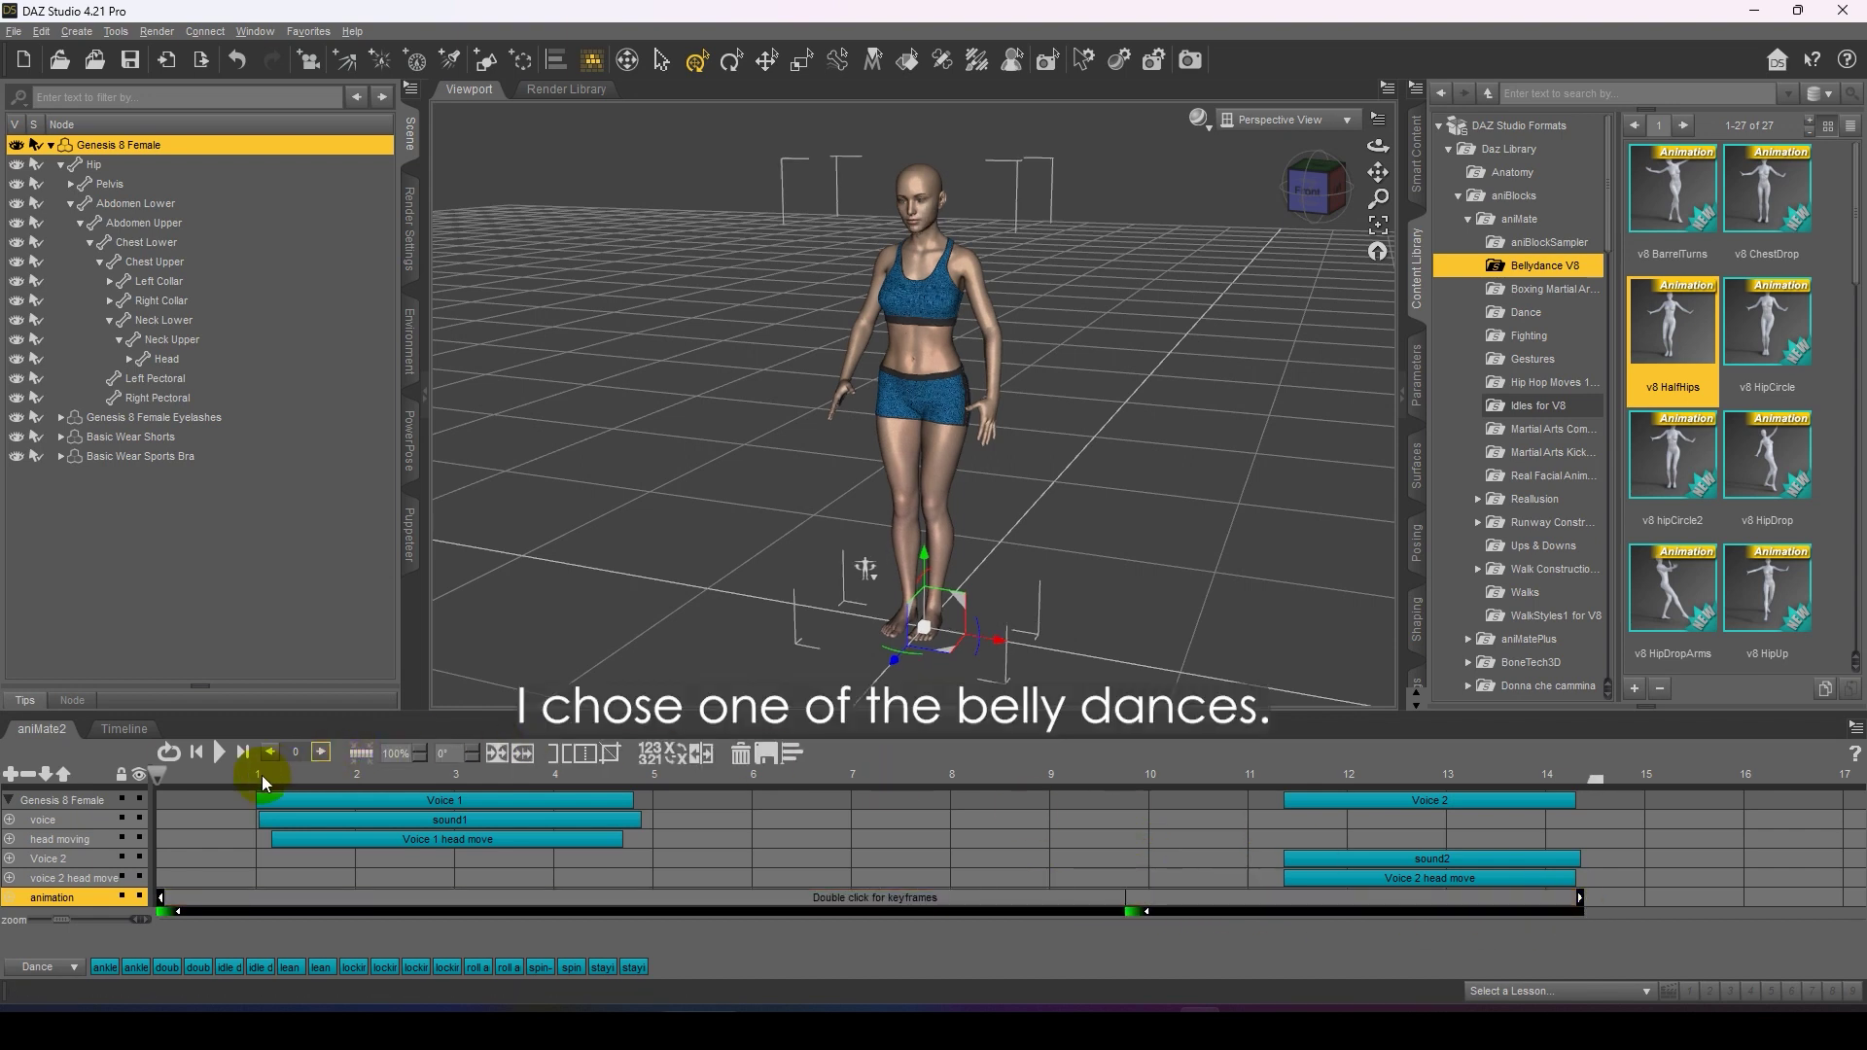
{"action": "left_click", "coordinate": [214, 774]}
{"action": "left_click_drag", "start_coordinate": [207, 775], "coordinate": [159, 775]}
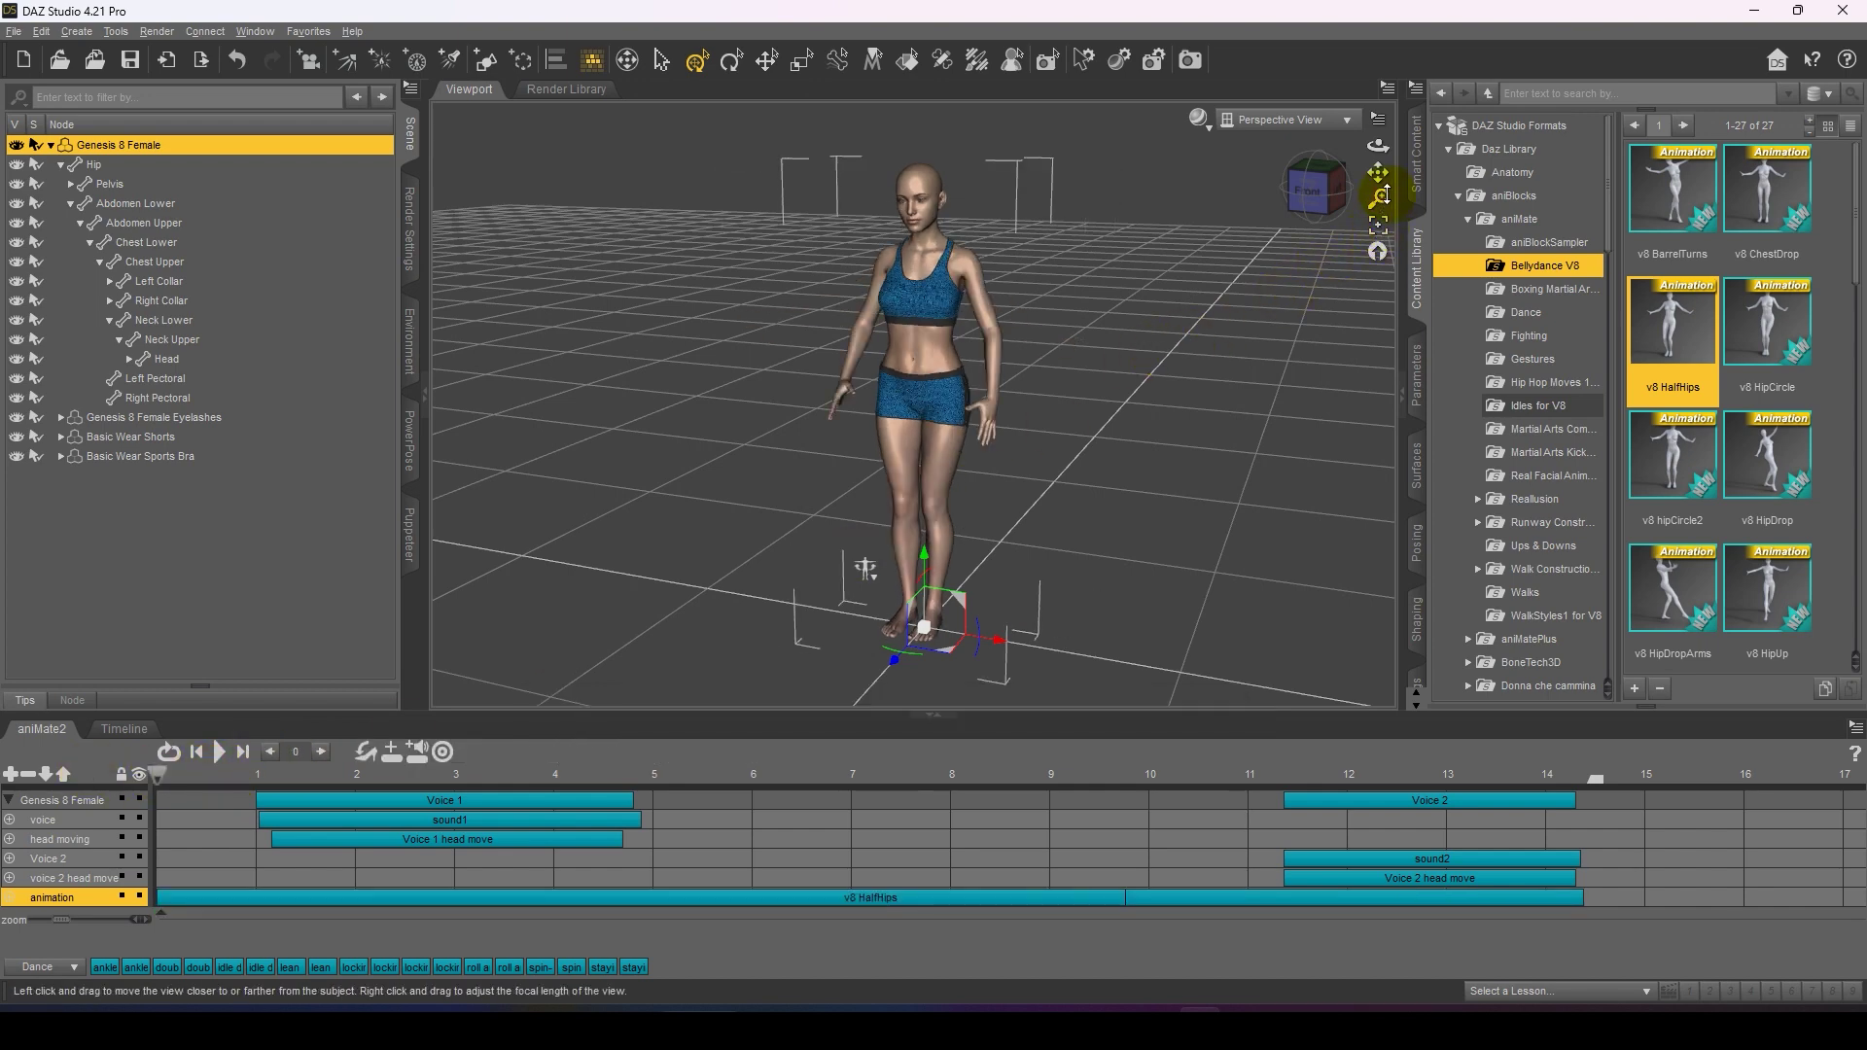
Step: Play back the belly dance from the beginning with the figure deselected and framed from the front
{"action": "left_click", "coordinate": [1380, 229]}
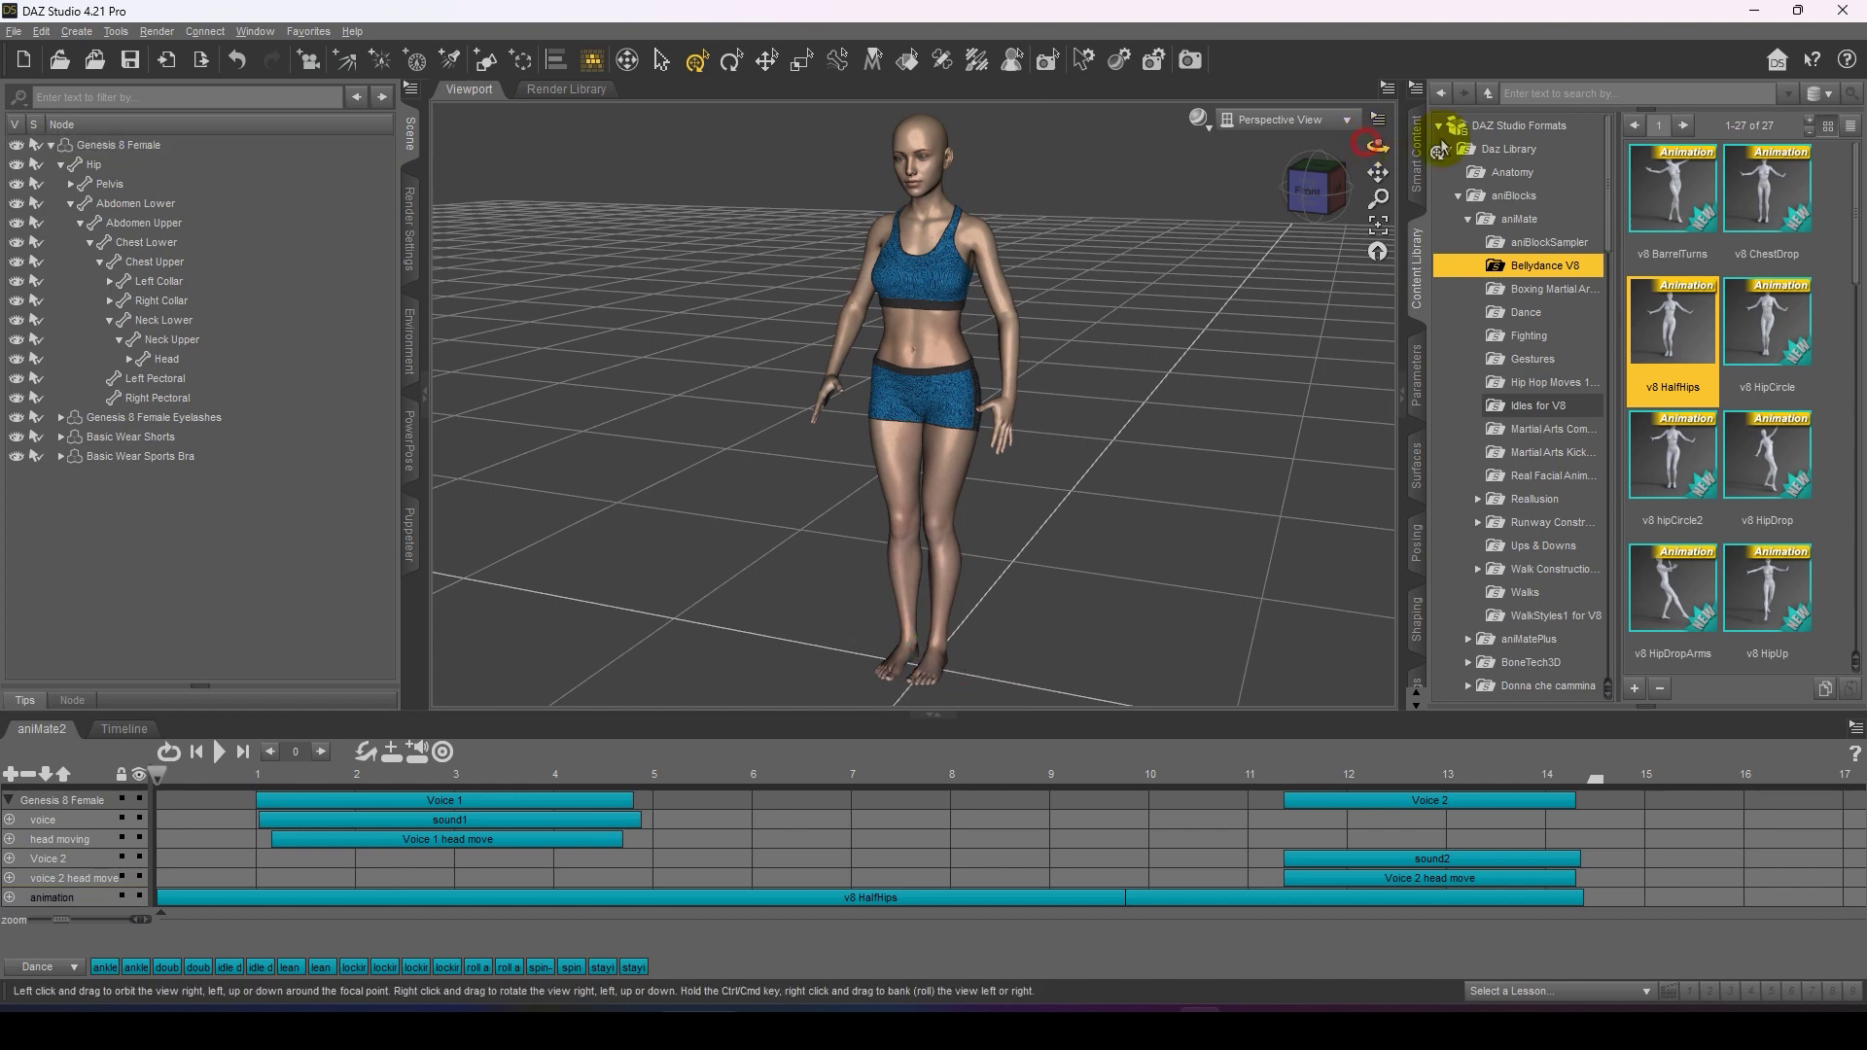
{"action": "key", "text": "ctrl+shift+a"}
{"action": "left_click_drag", "start_coordinate": [1378, 142], "coordinate": [1379, 200]}
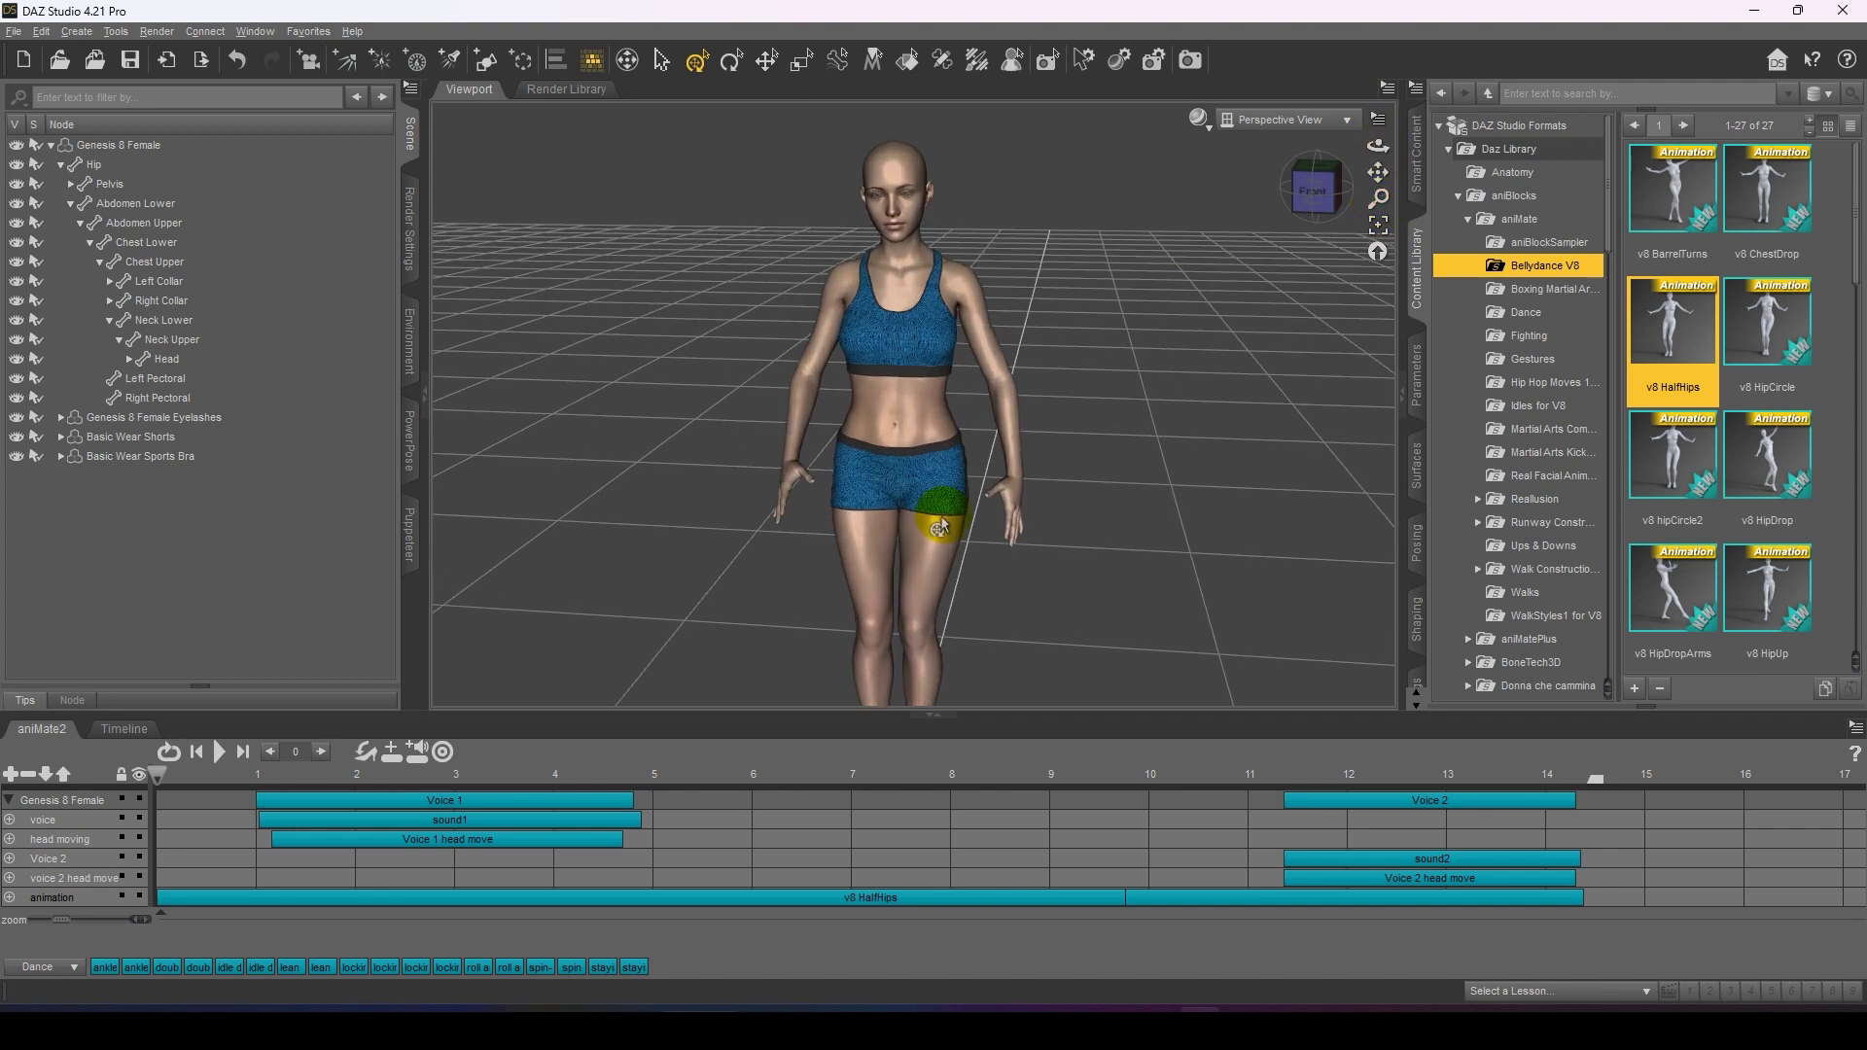
{"action": "left_click", "coordinate": [219, 753]}
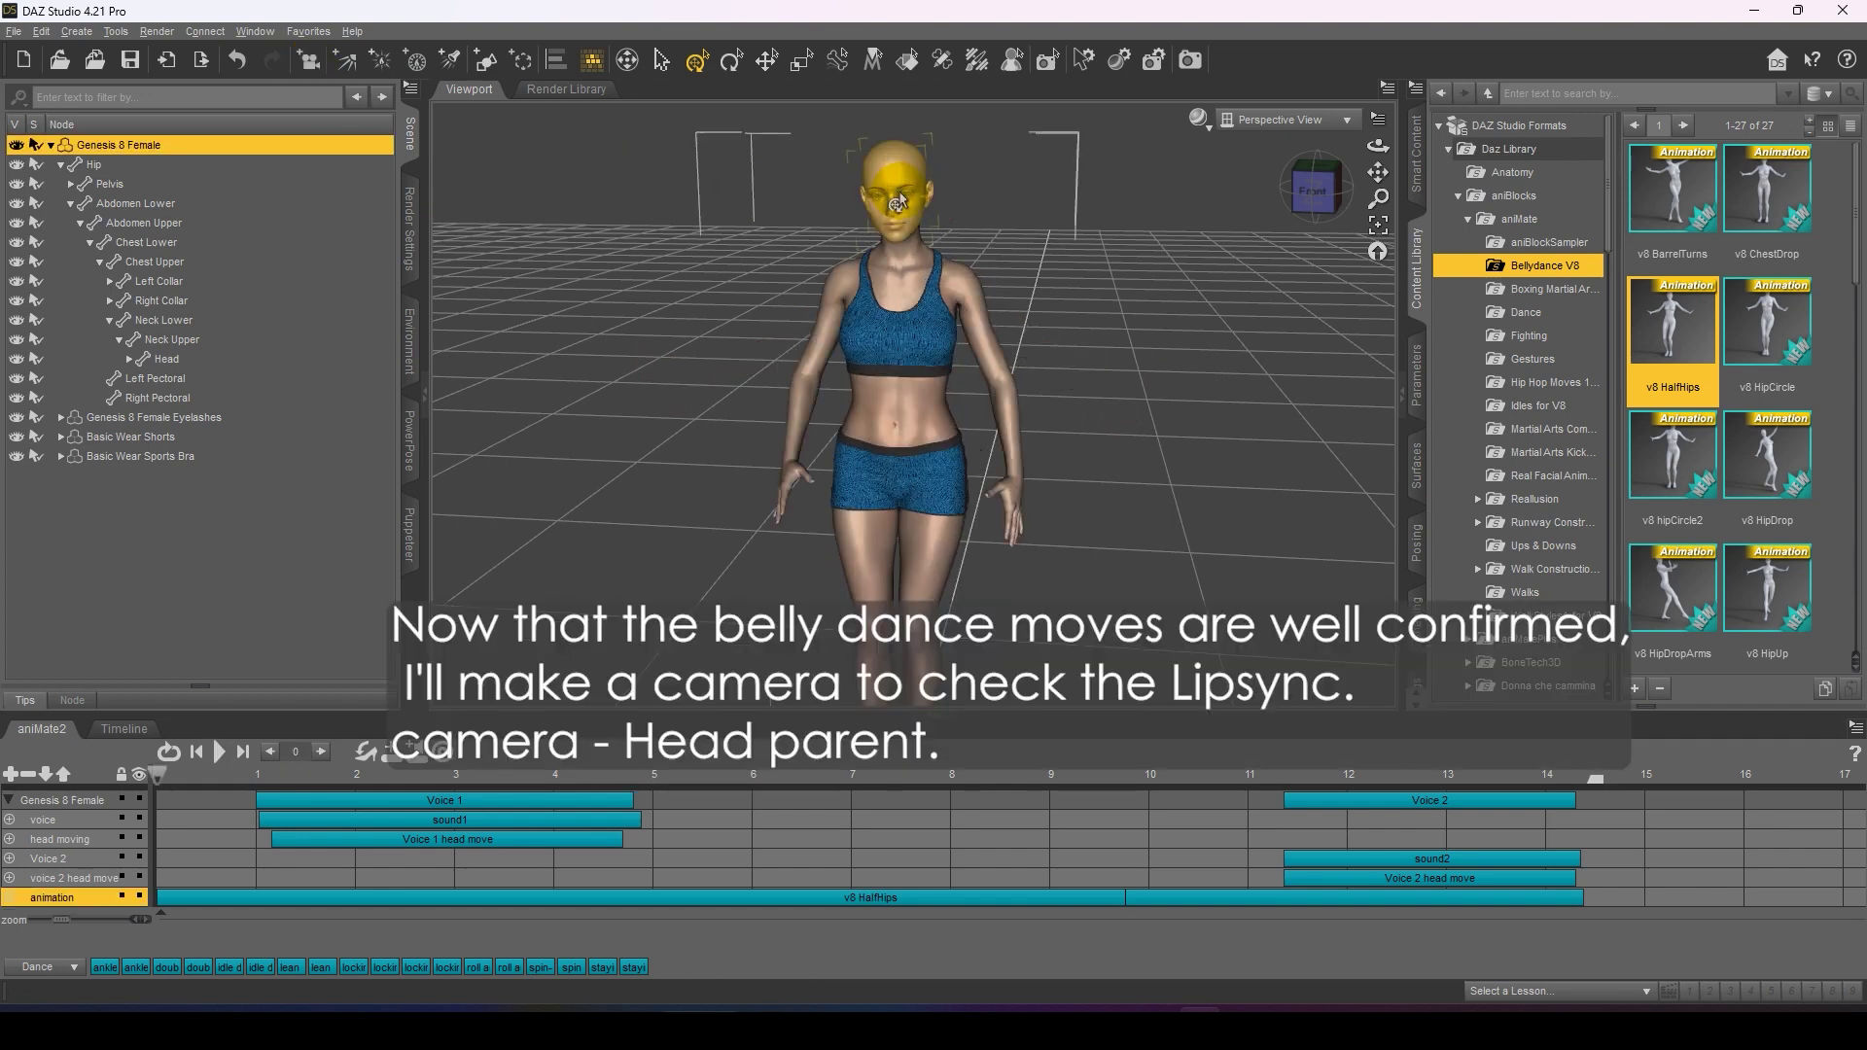
Step: Create a camera that copies the active perspective view, framed as a frontal close-up of the figure's head
{"action": "left_click", "coordinate": [895, 190]}
{"action": "left_click", "coordinate": [1377, 227]}
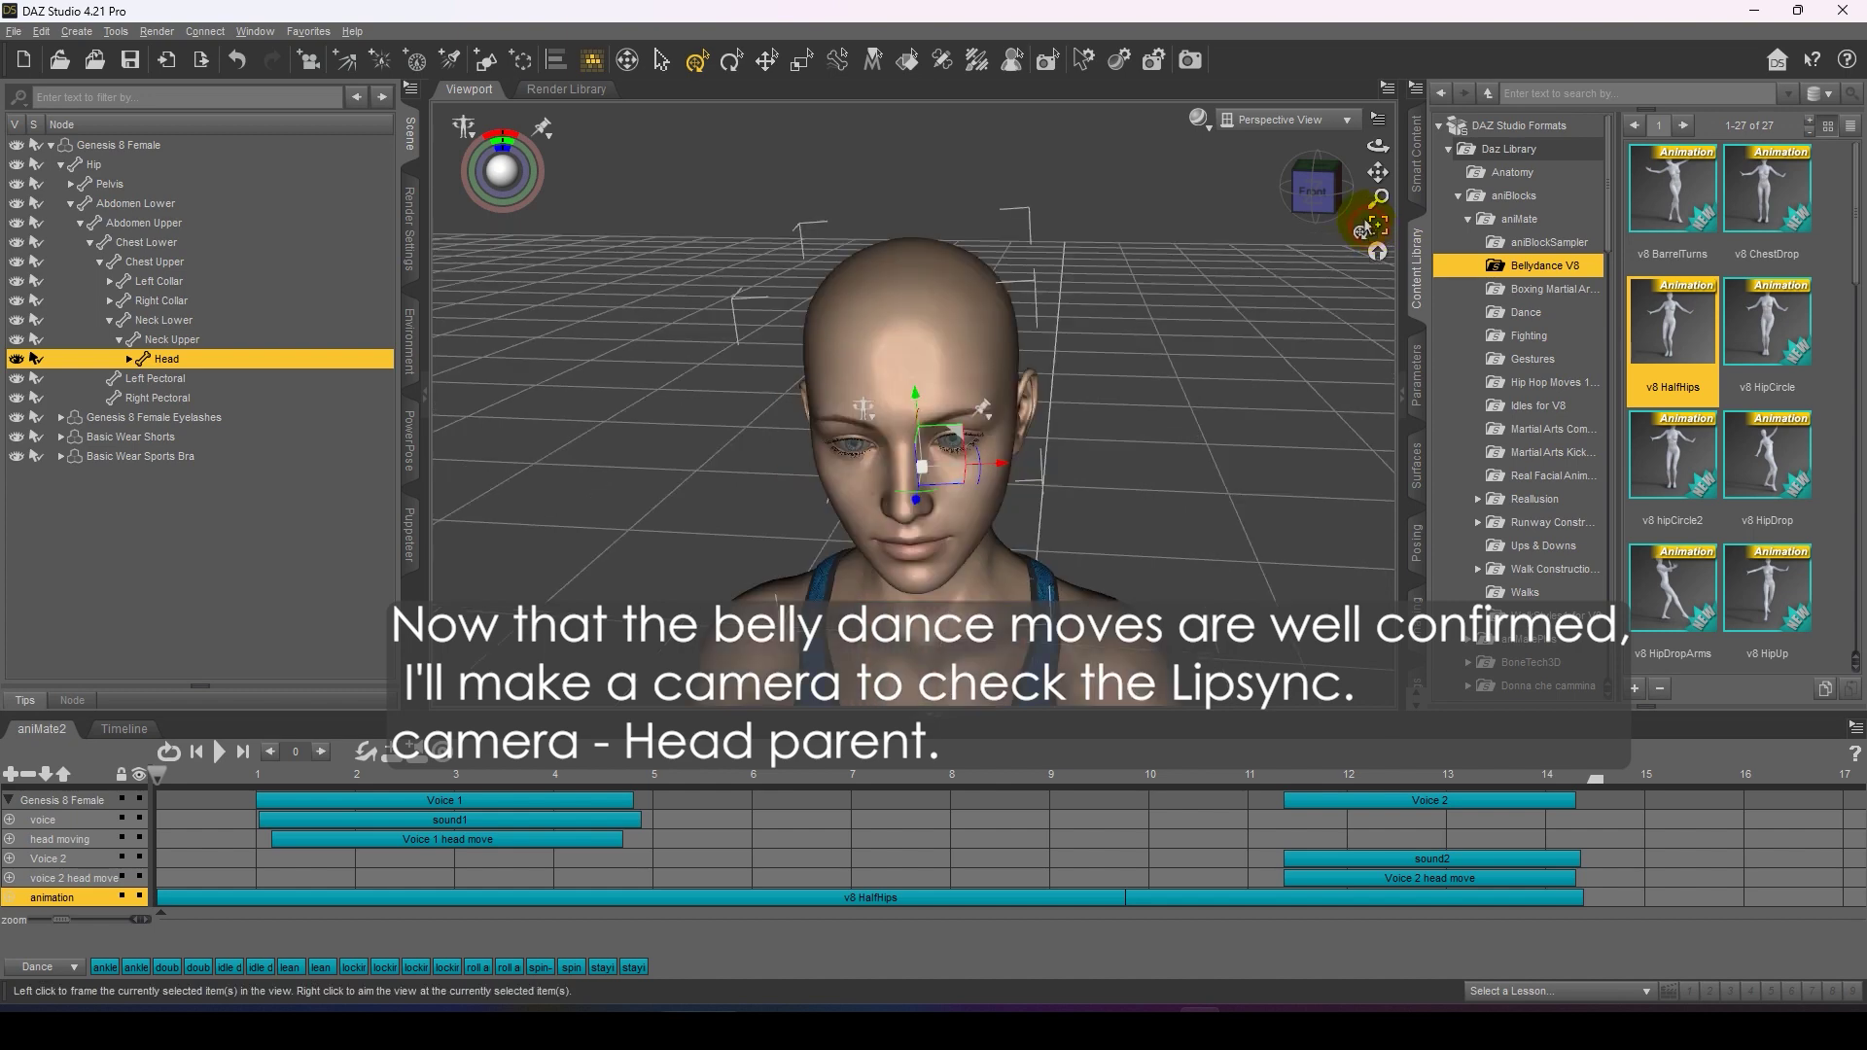
{"action": "left_click_drag", "start_coordinate": [1375, 146], "coordinate": [1374, 123]}
{"action": "left_click", "coordinate": [210, 525]}
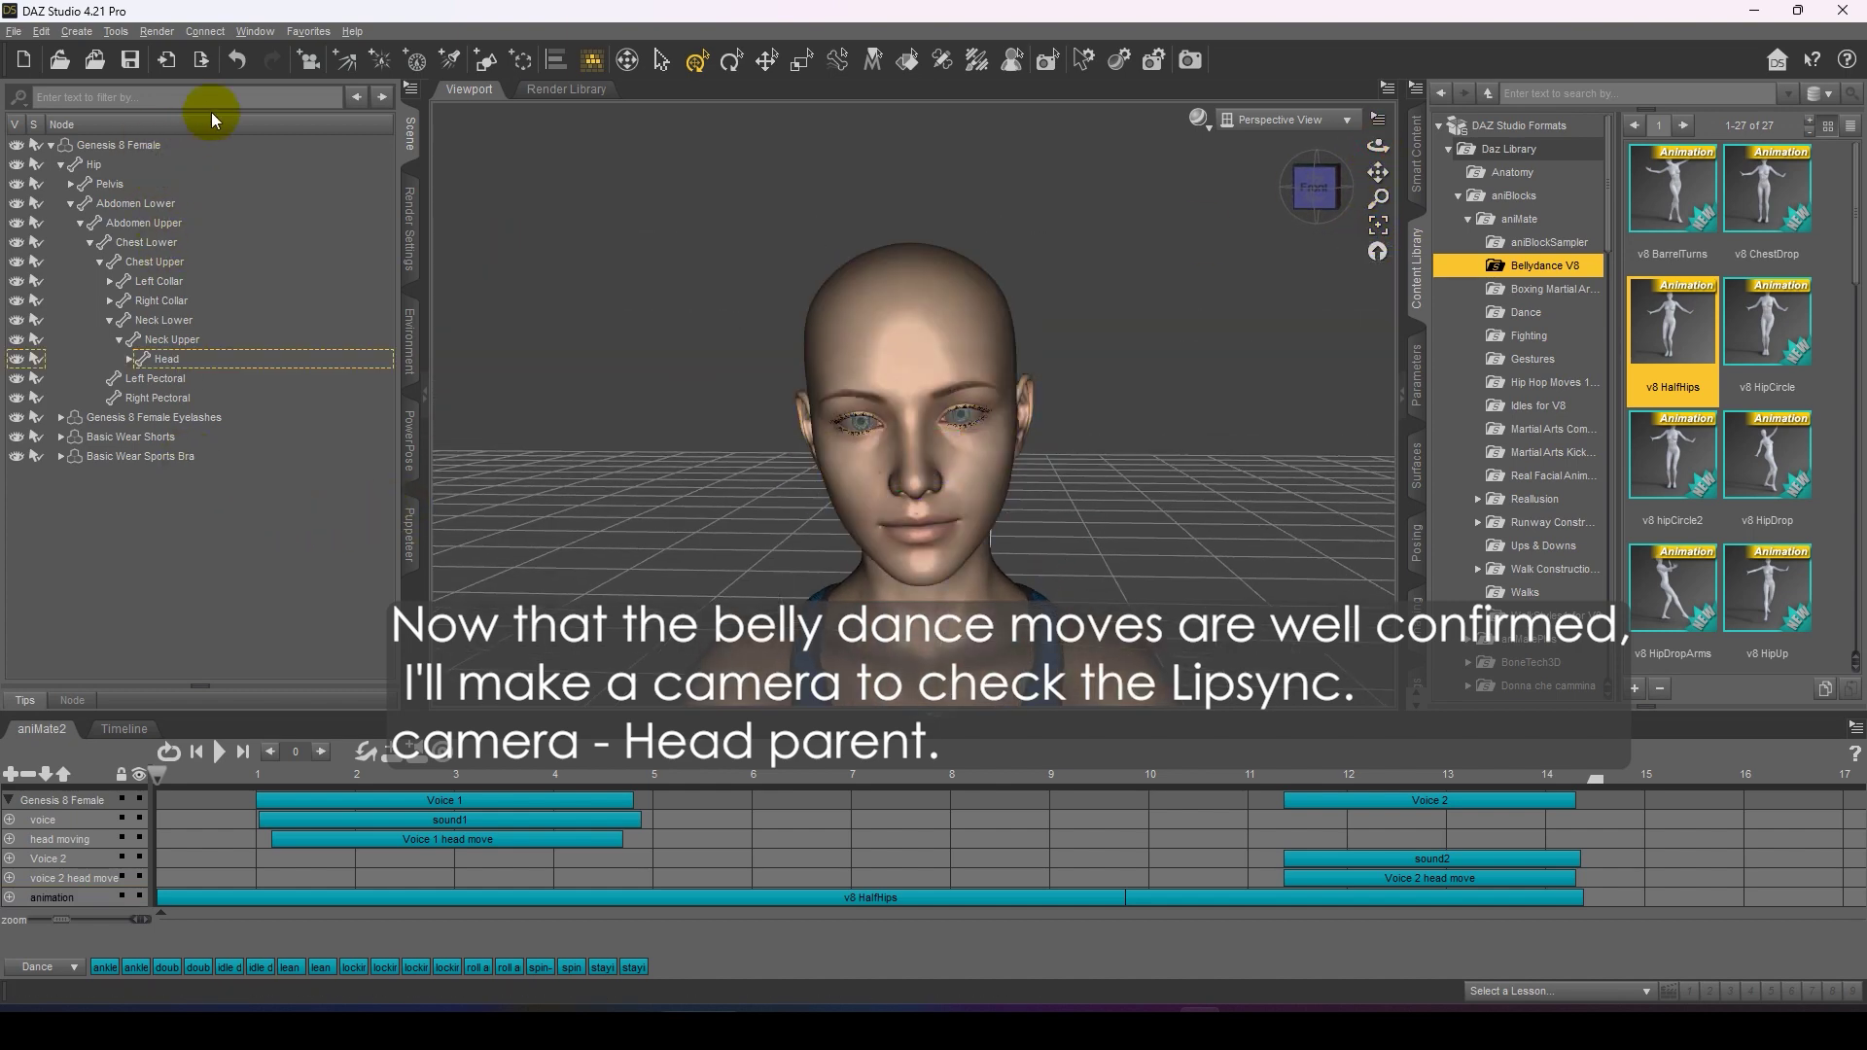
{"action": "left_click", "coordinate": [309, 68]}
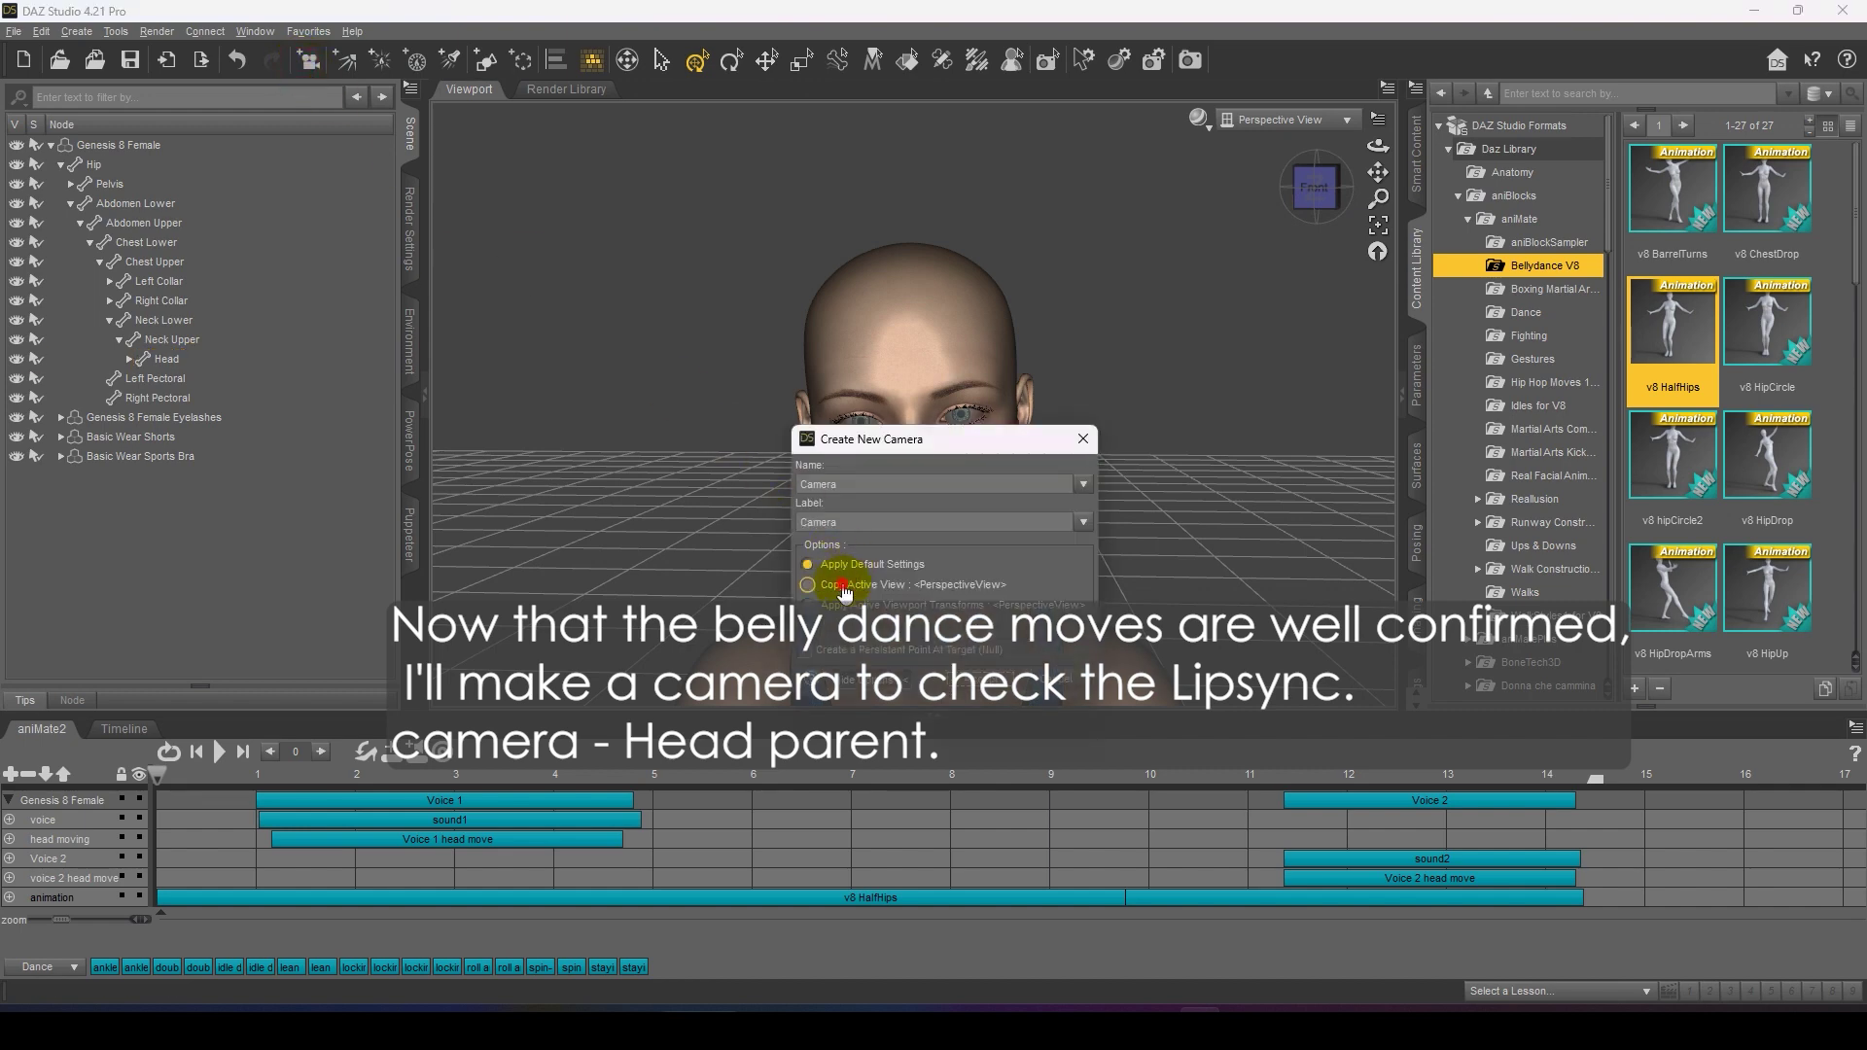
{"action": "left_click", "coordinate": [836, 584]}
{"action": "left_click", "coordinate": [982, 694]}
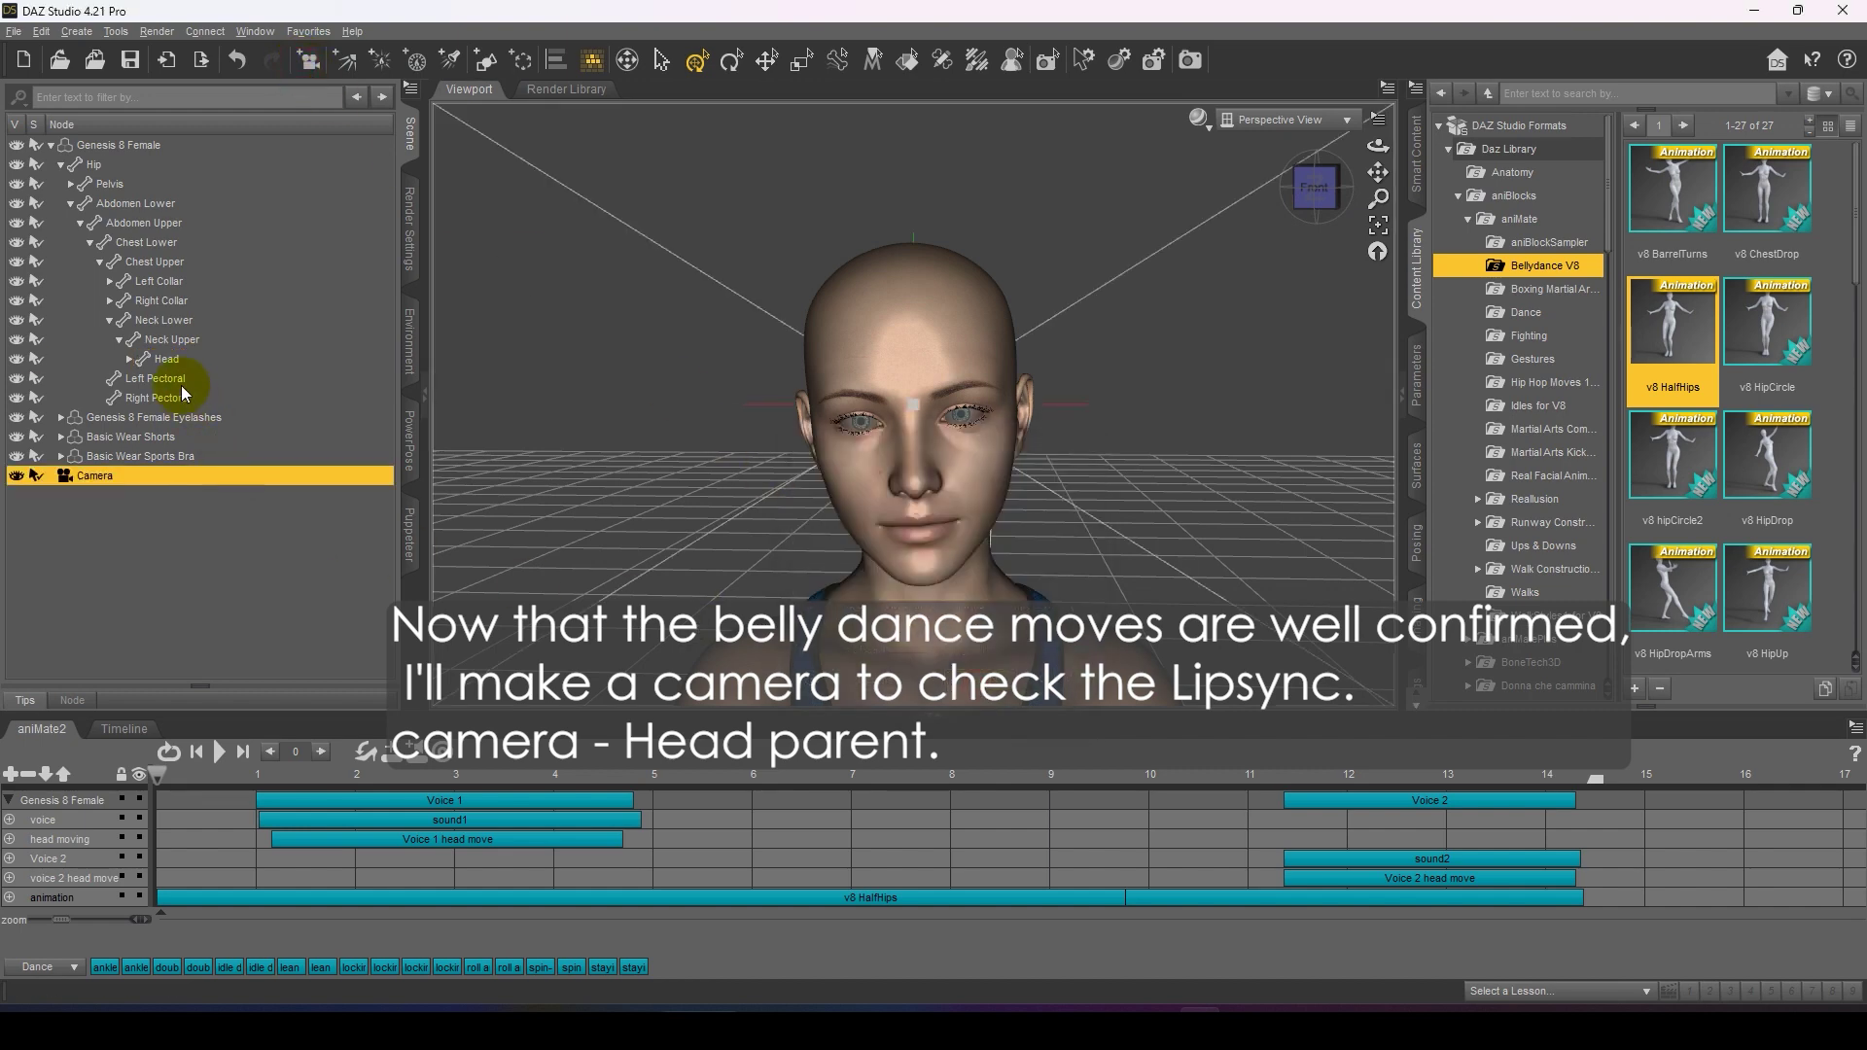
Step: Parent the camera to the Head bone and look through that camera in the viewport
{"action": "left_click_drag", "start_coordinate": [68, 486], "coordinate": [161, 359]}
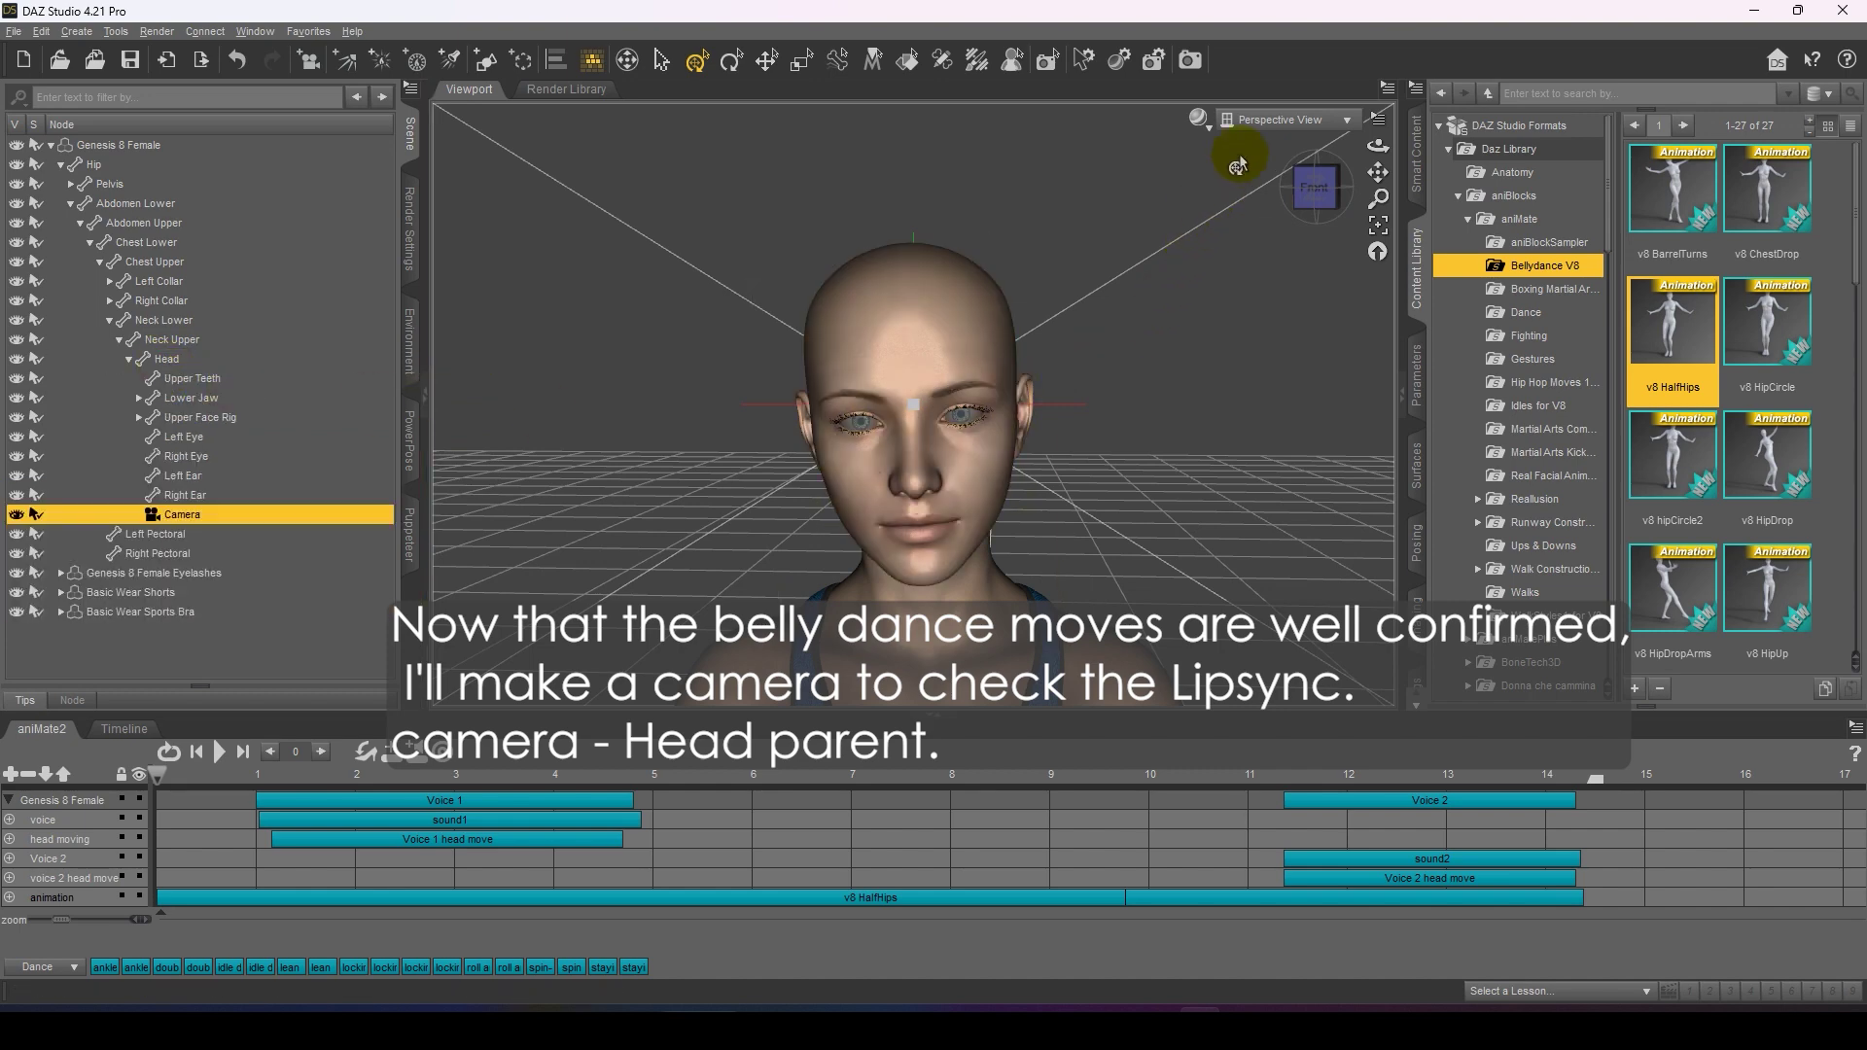
{"action": "left_click", "coordinate": [1264, 120]}
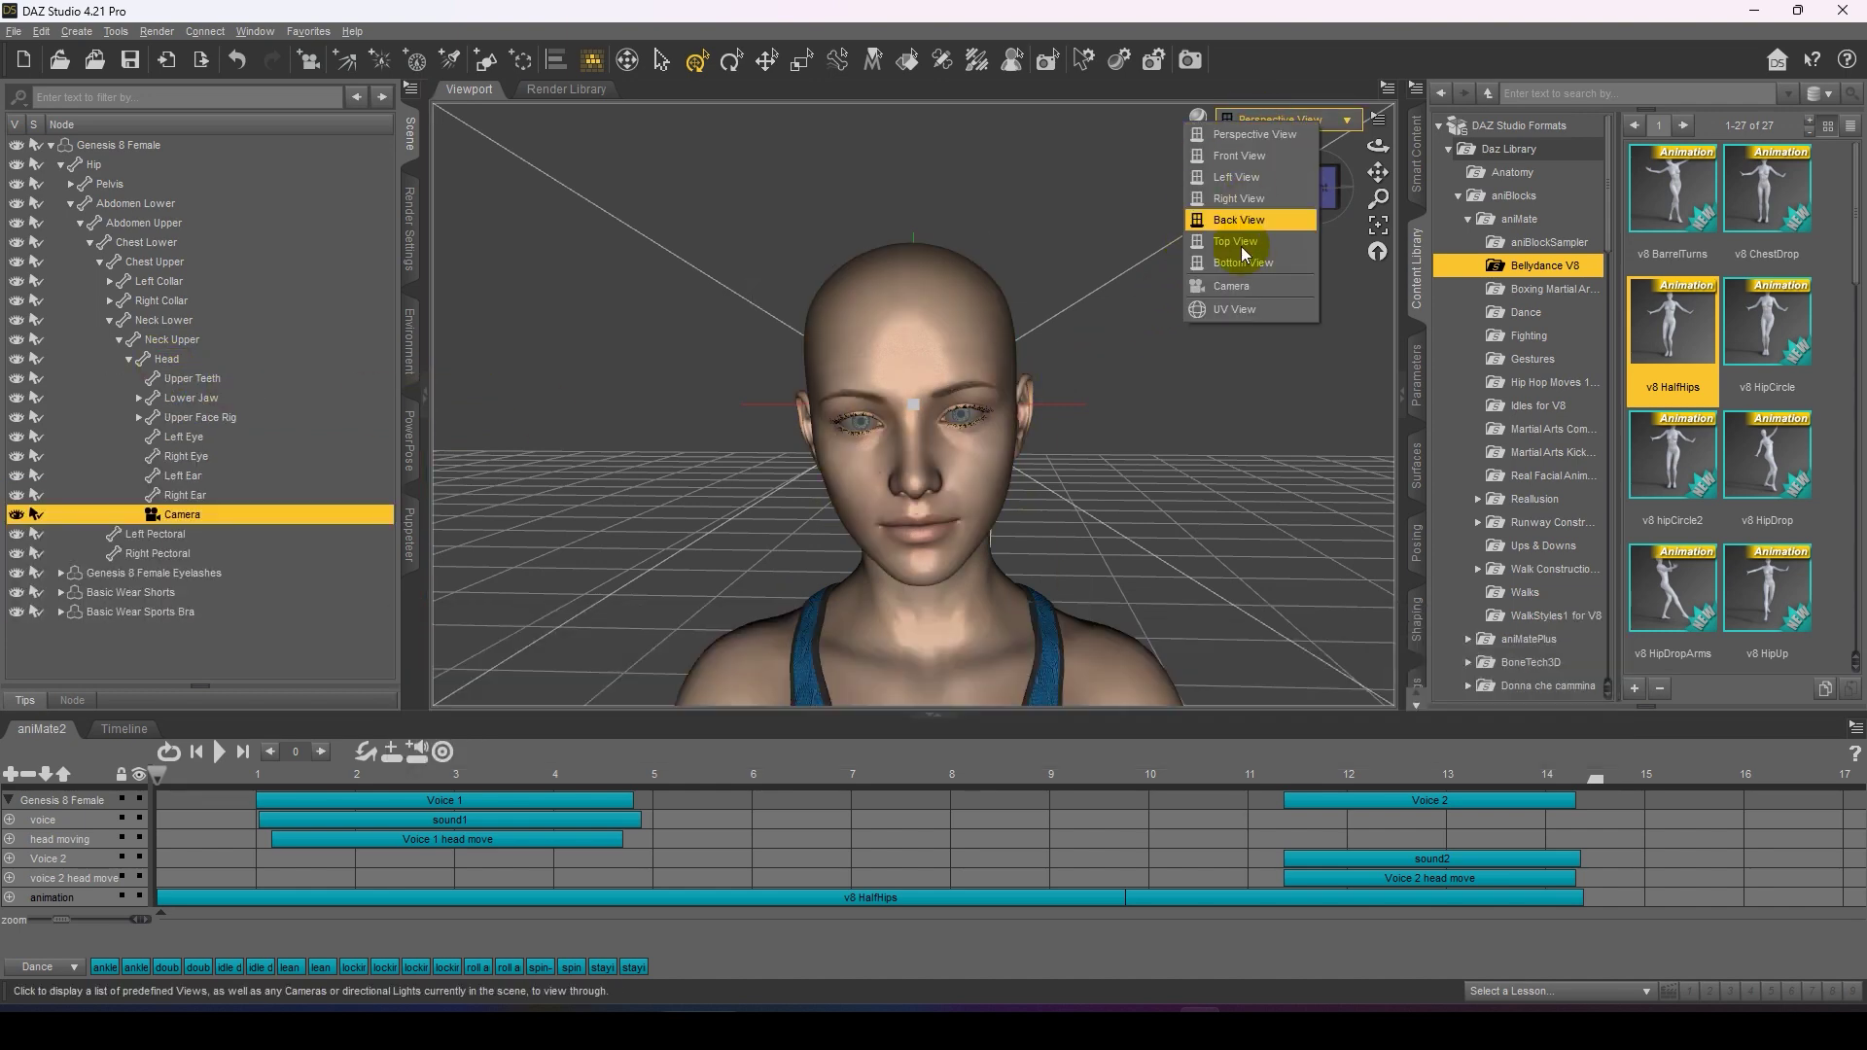
{"action": "left_click", "coordinate": [1235, 286]}
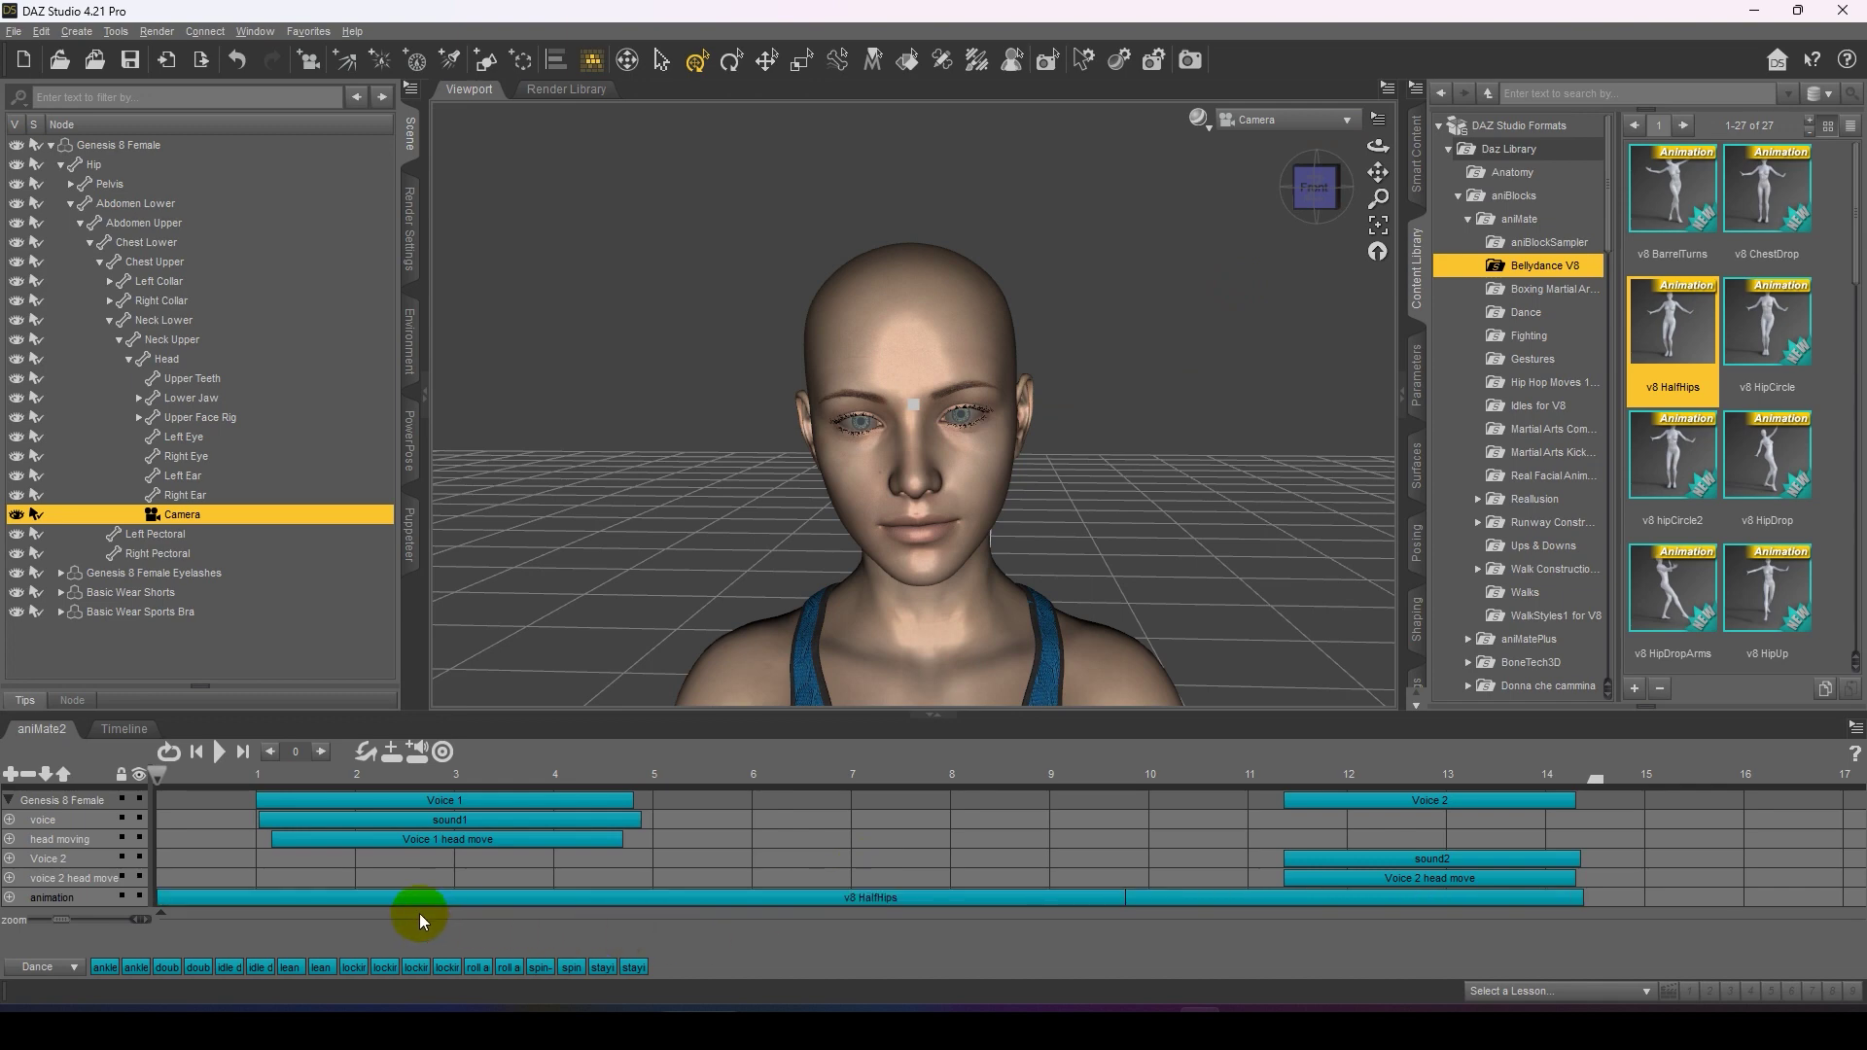
Step: Play back the lip sync through the head camera, stop at about 5.1 seconds and close the program
{"action": "left_click", "coordinate": [225, 769]}
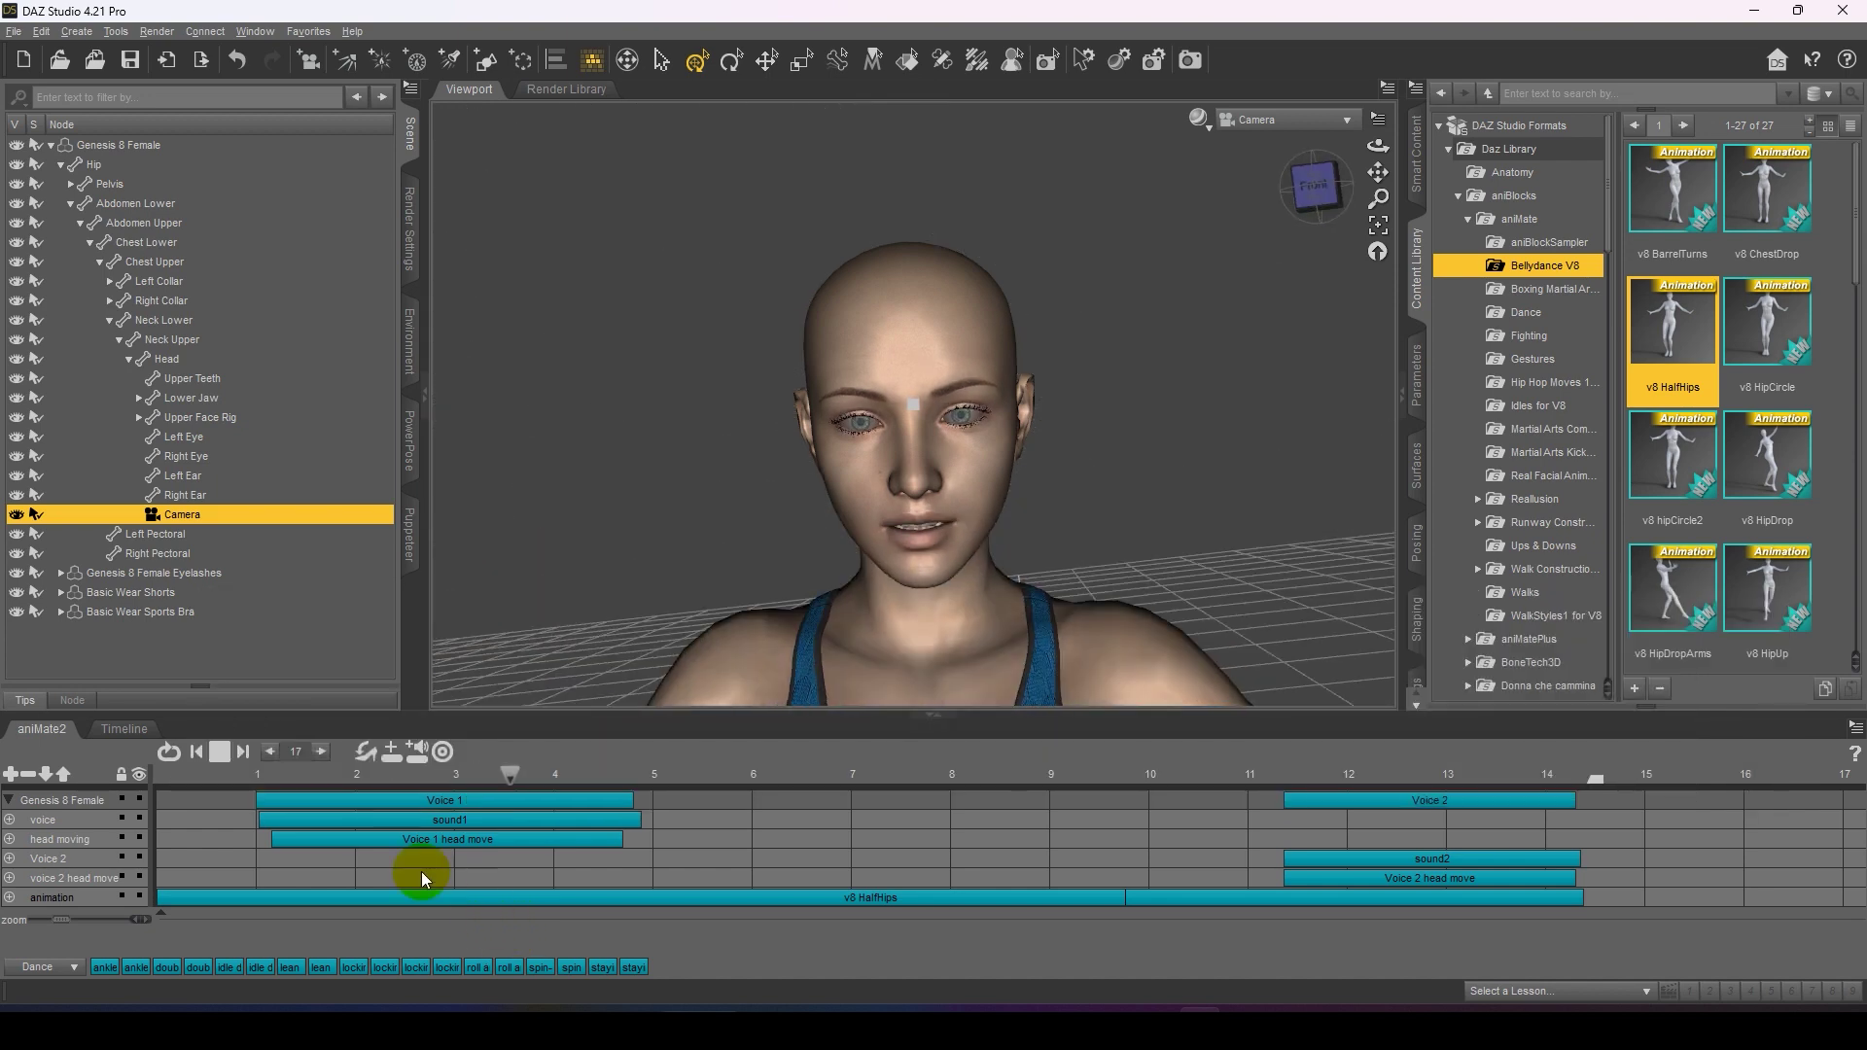
{"action": "left_click", "coordinate": [223, 754]}
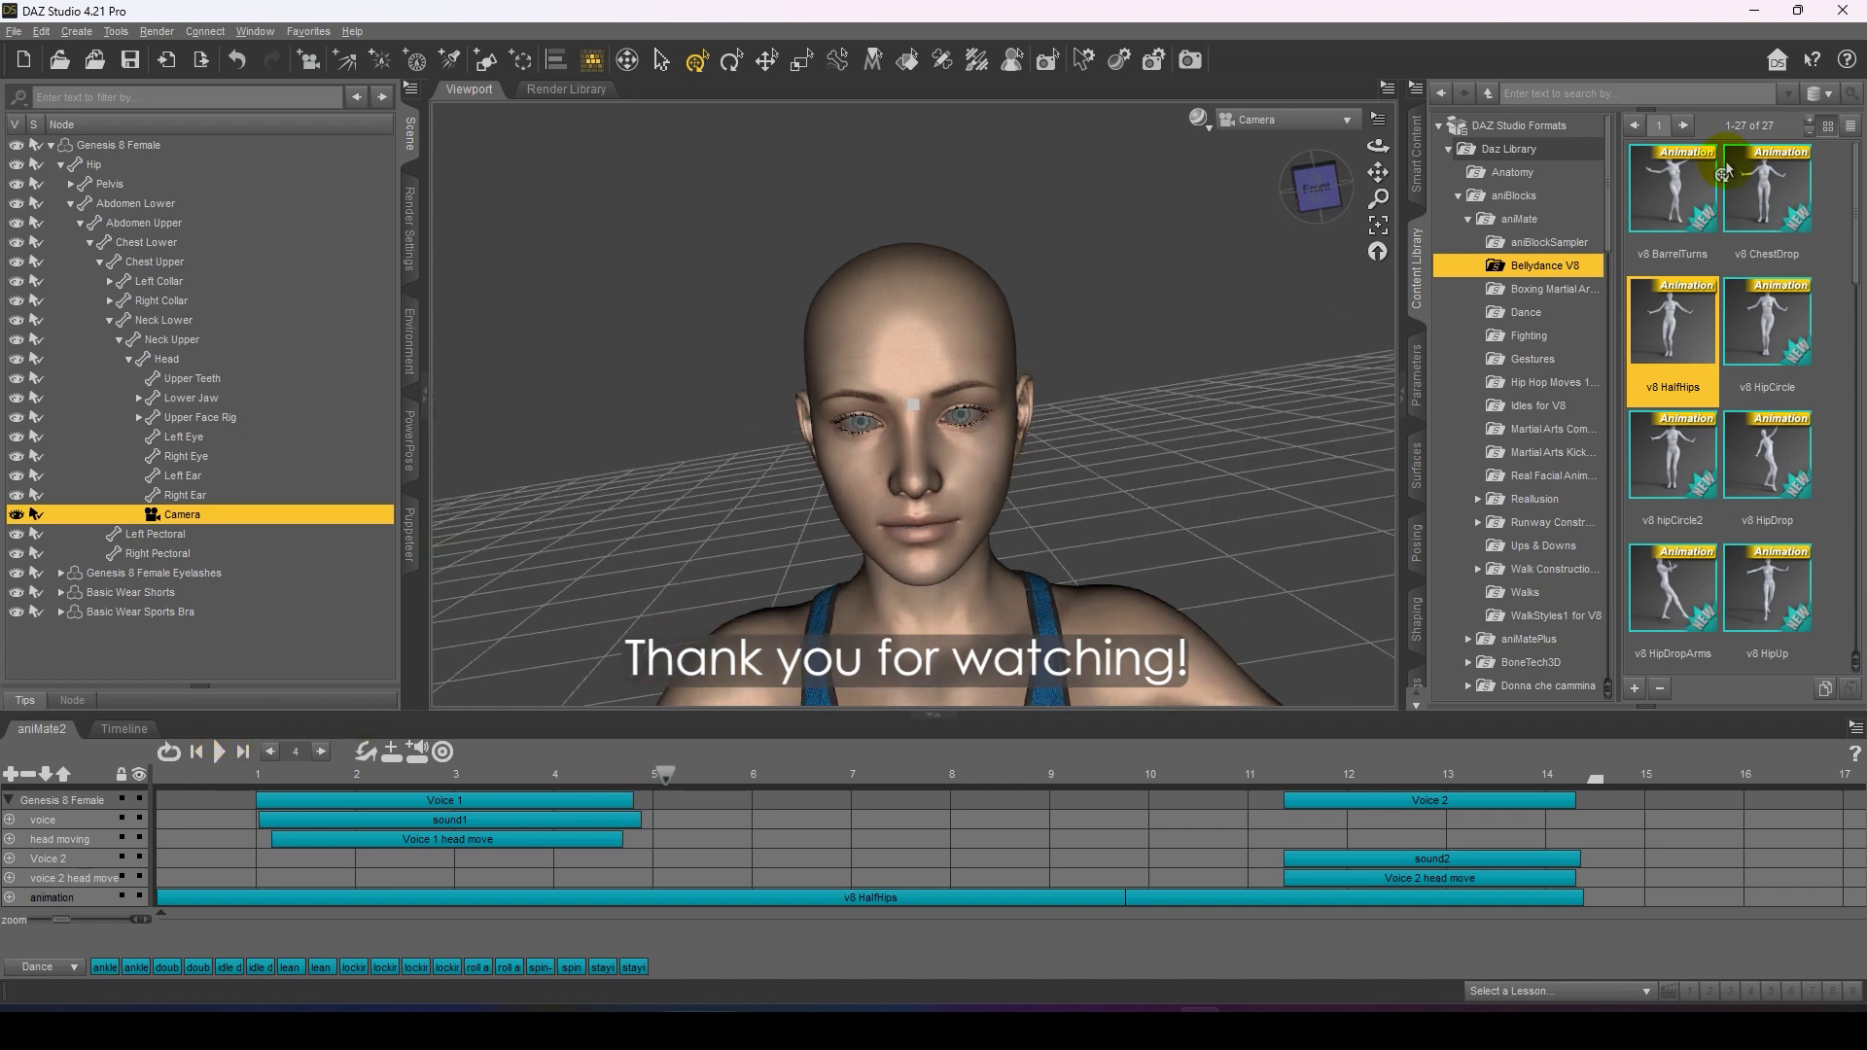
{"action": "left_click", "coordinate": [1838, 12]}
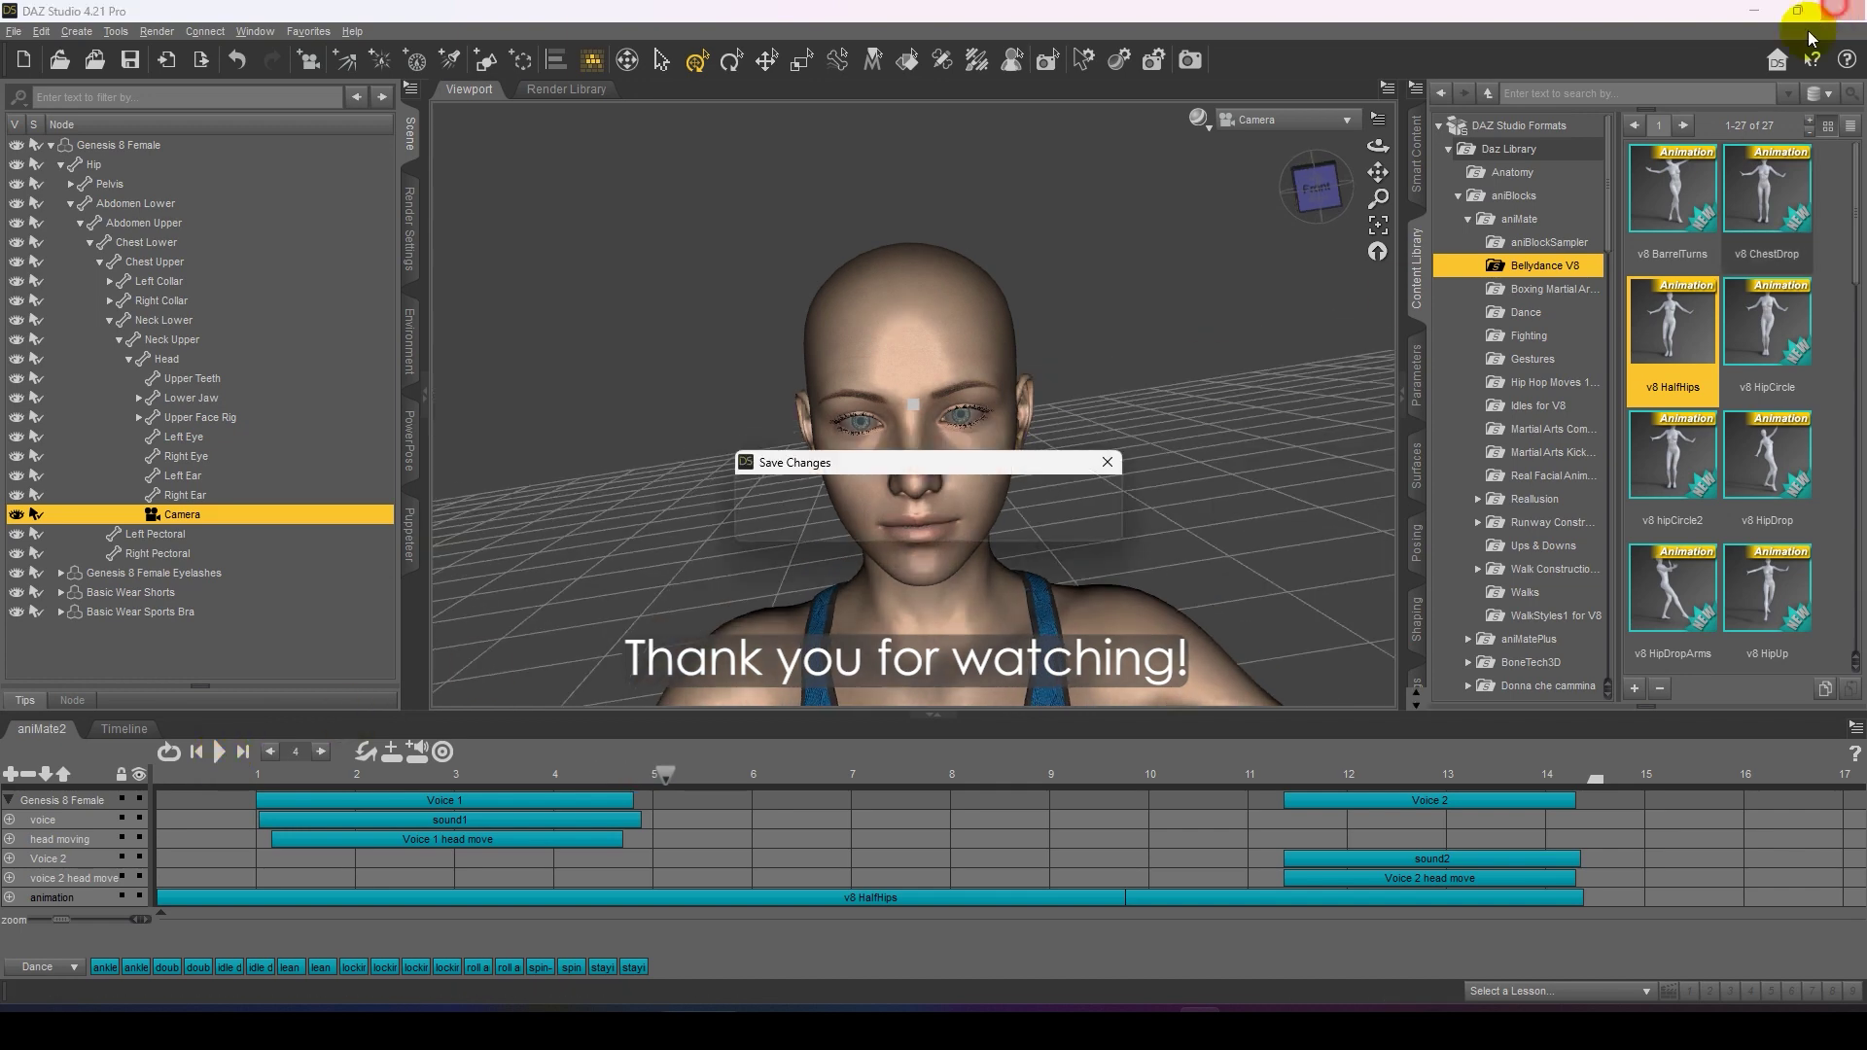